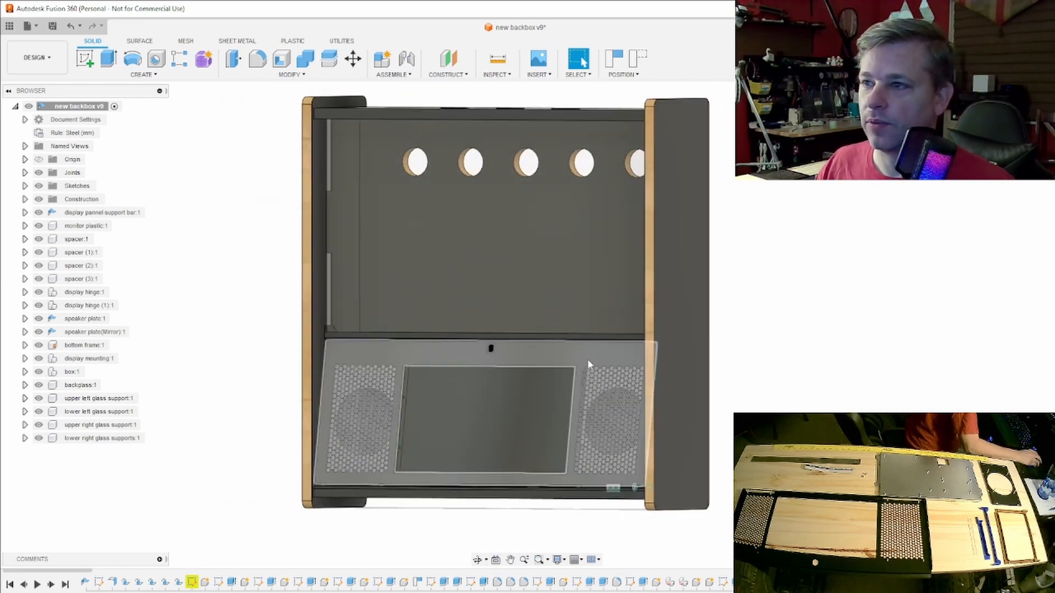
drag(586, 351, 554, 421)
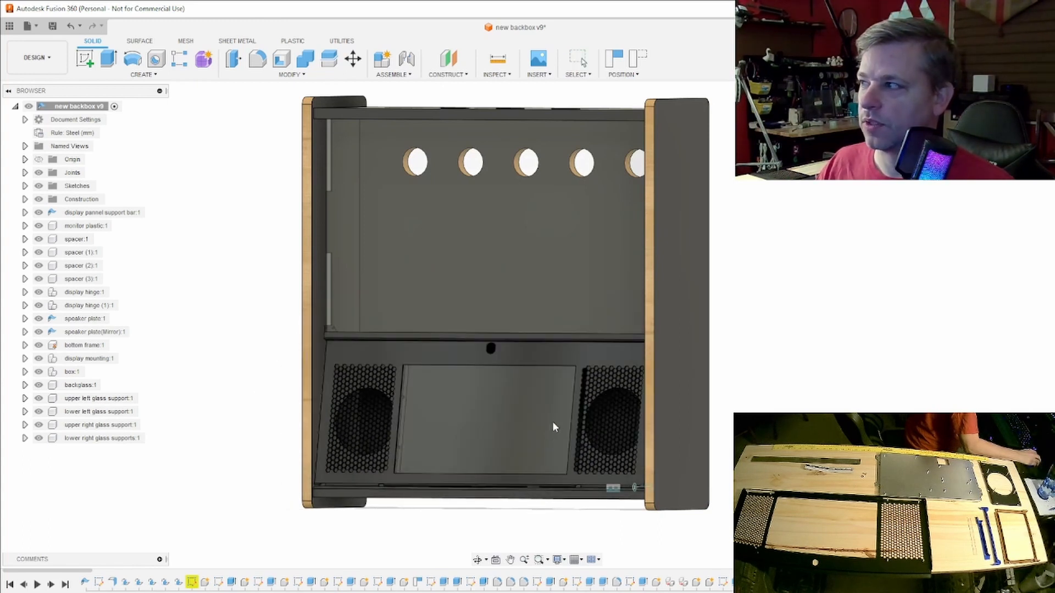
shift+middle_drag(594, 335, 570, 375)
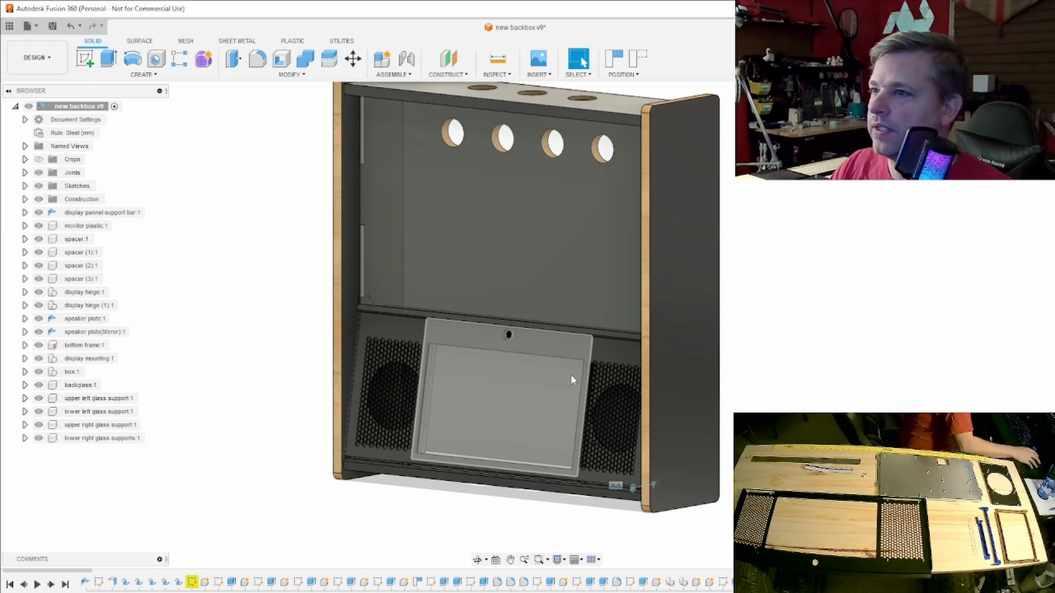
drag(570, 374, 504, 492)
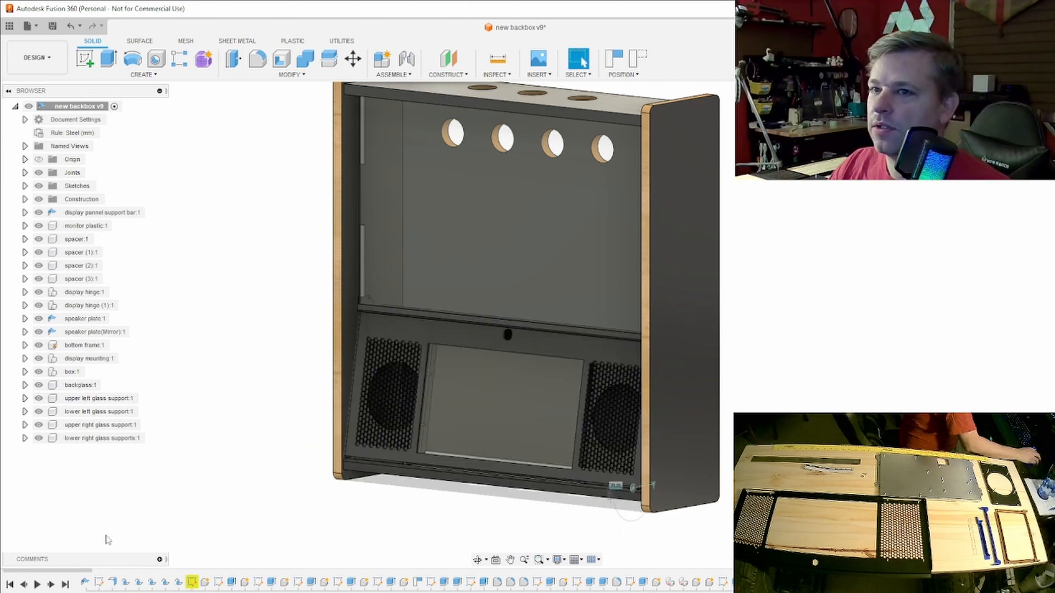
- Hide the four glass supports, the backglass, box, bottom frame, mirrored speaker plate and display panel support bar
click(40, 439)
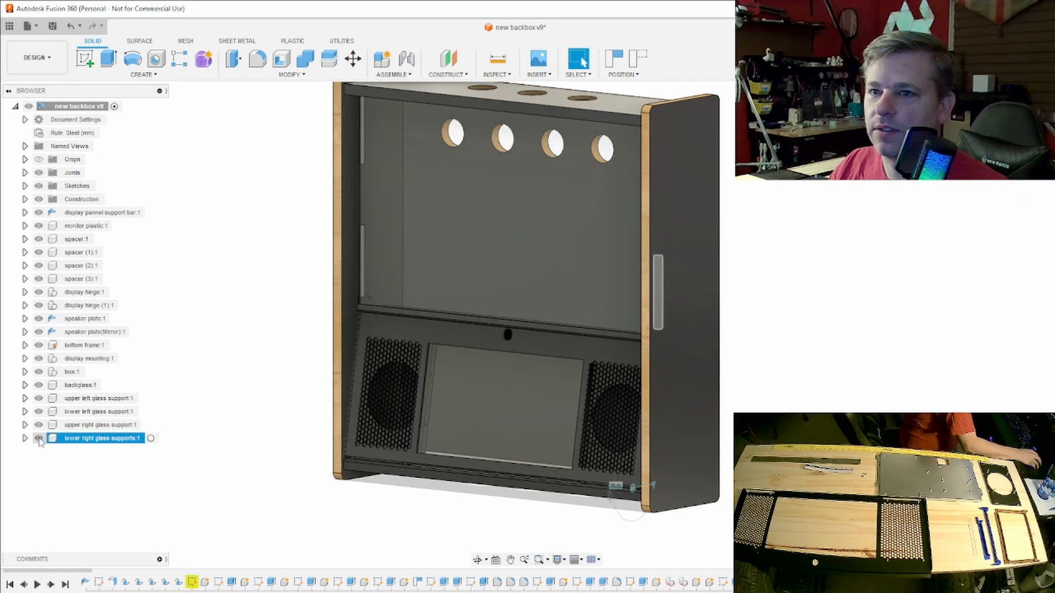
click(38, 438)
click(38, 425)
click(39, 412)
click(38, 398)
click(39, 385)
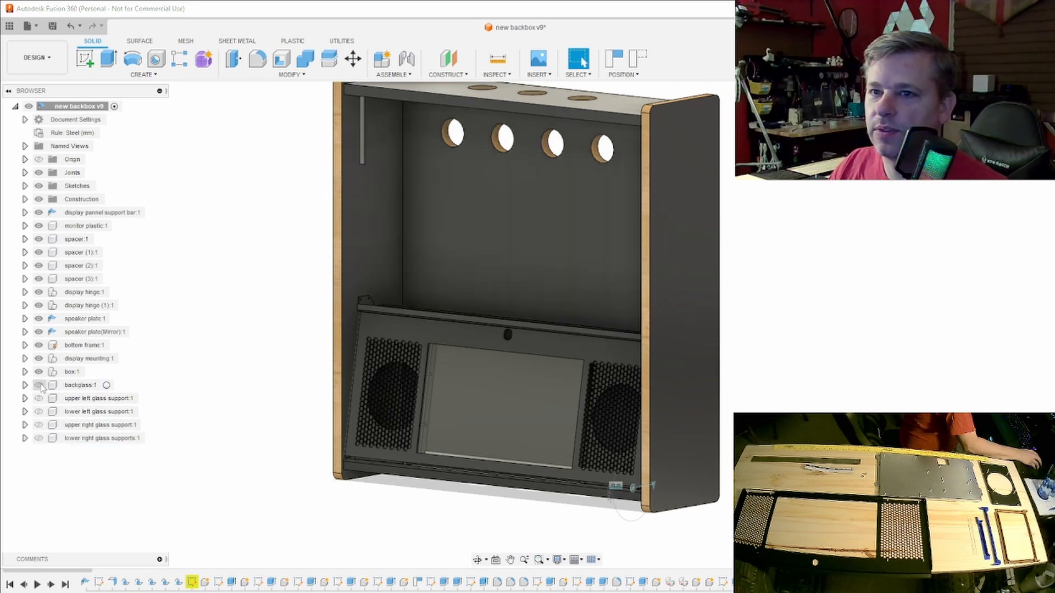
click(40, 372)
click(39, 359)
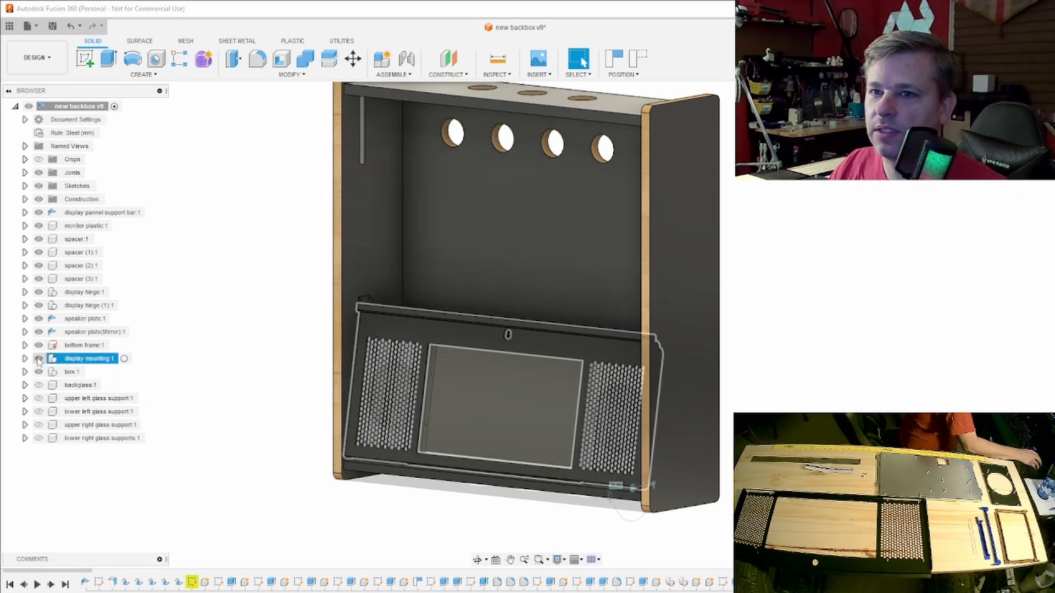
click(39, 345)
click(39, 332)
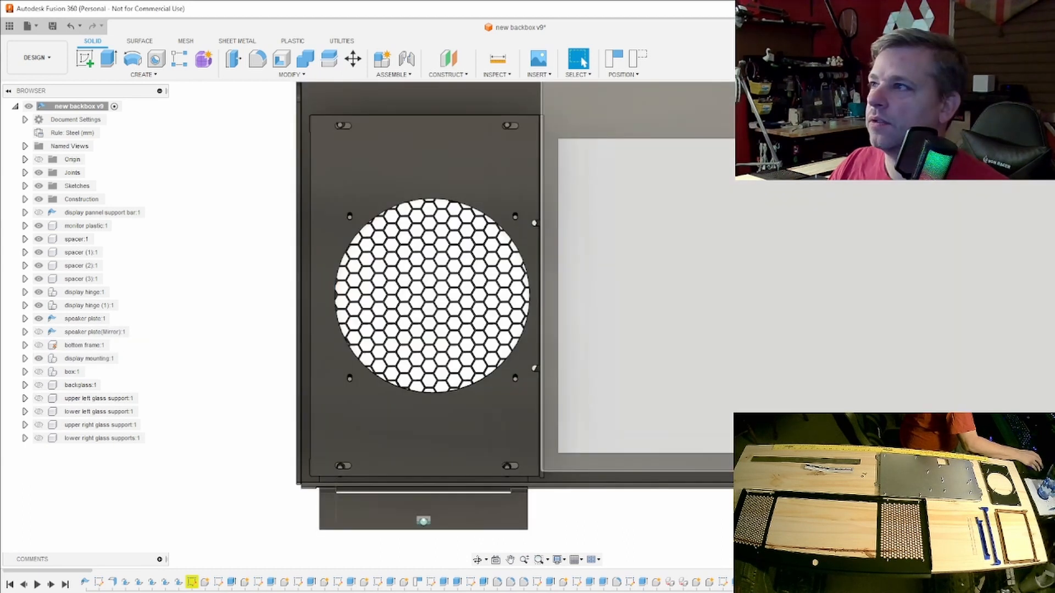
- Examine the speaker plate, its threaded studs and how it sits against the display mounting from several angles
shift+middle_drag(728, 404, 885, 88)
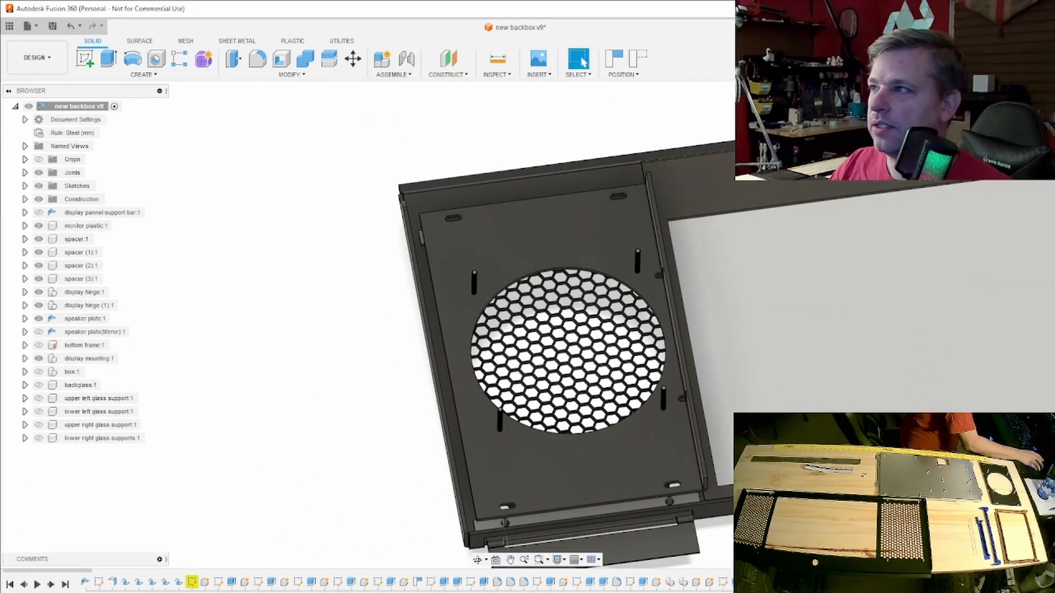
shift+middle_drag(859, 324, 1038, 92)
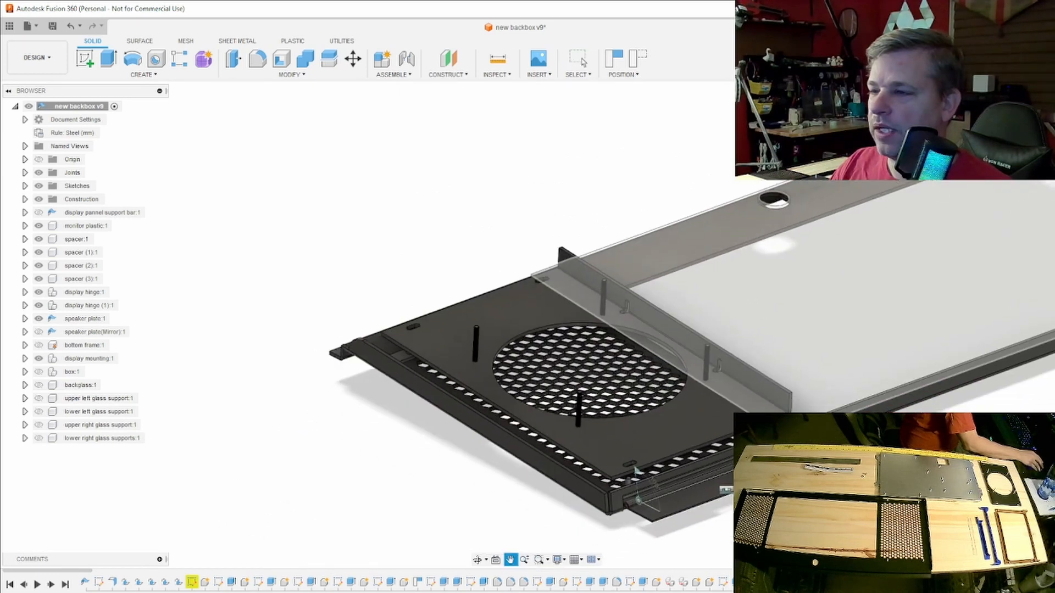
middle_drag(636, 470, 639, 464)
shift+middle_drag(537, 323, 575, 225)
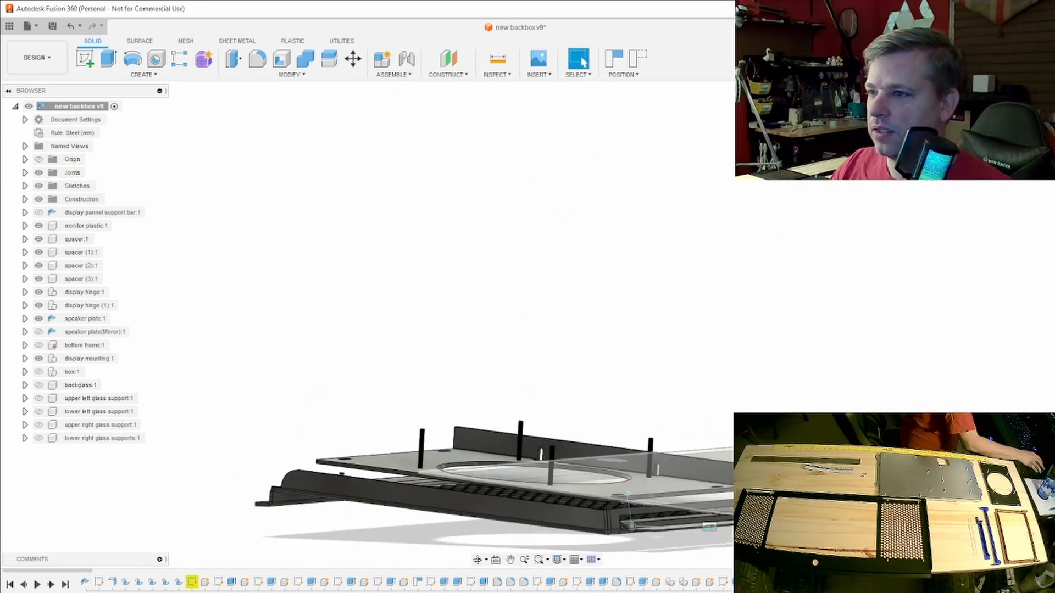
click(639, 487)
mouse_move(537, 326)
shift+middle_down()
mouse_move(582, 354)
mouse_move(648, 355)
mouse_move(588, 294)
mouse_move(592, 324)
mouse_move(593, 302)
shift+middle_up()
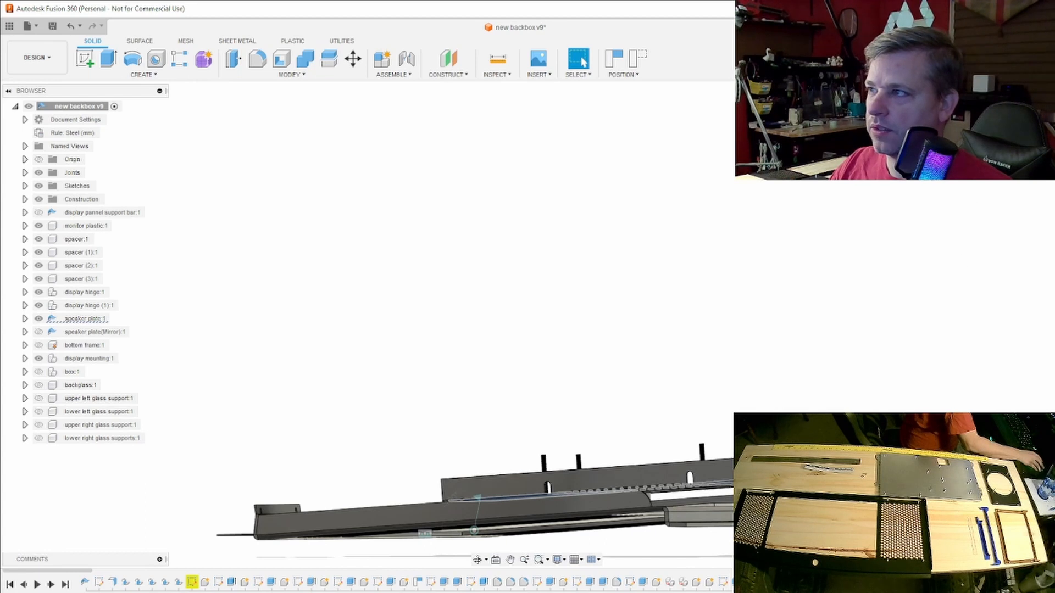
shift+middle_drag(593, 302, 594, 320)
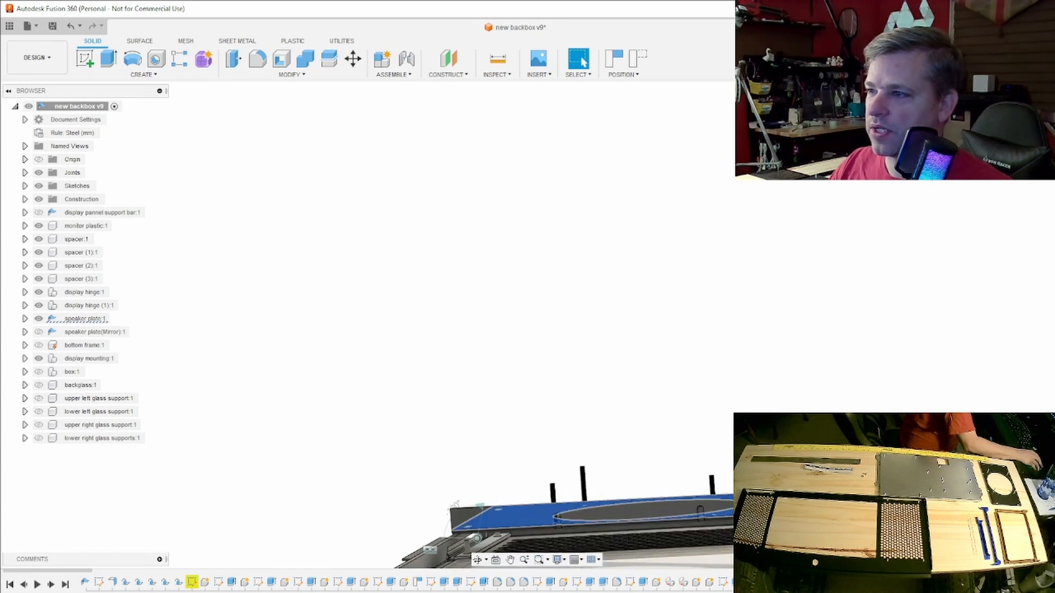
scroll(598, 533, up, 6)
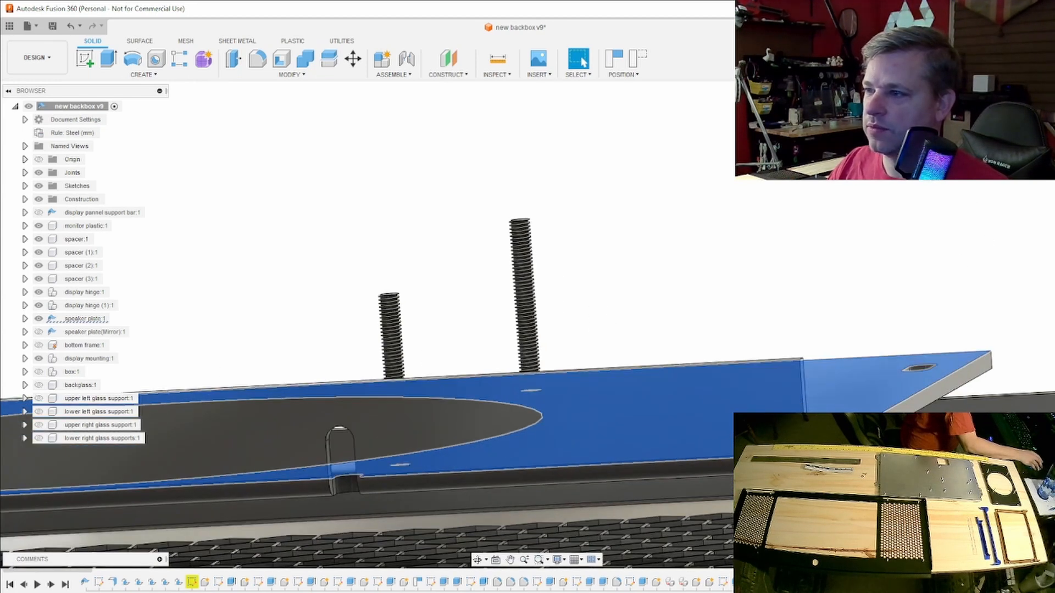
middle_drag(599, 533, 587, 439)
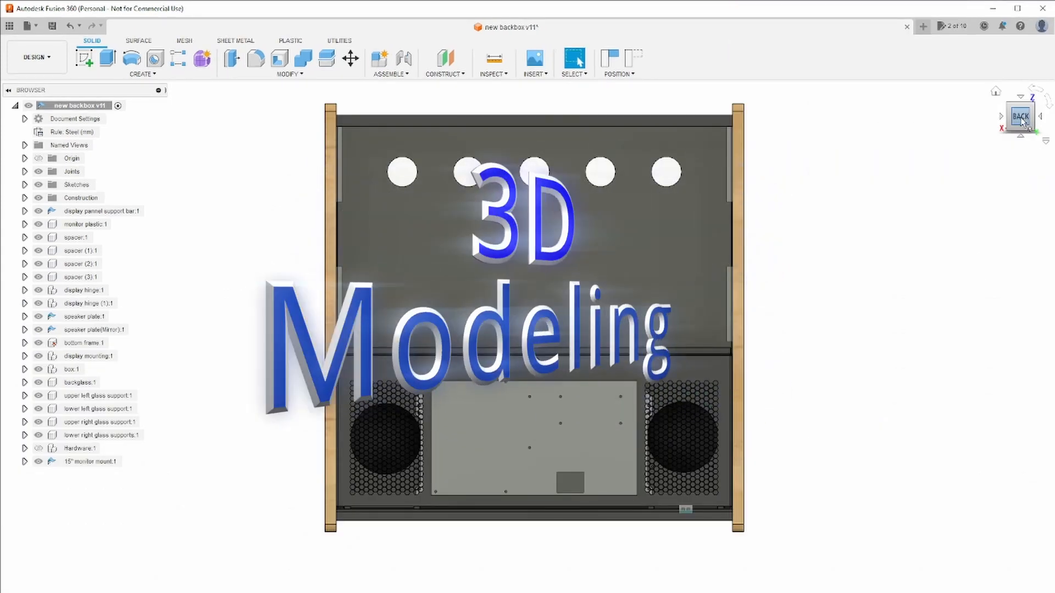
mouse_move(1021, 118)
mouse_down()
mouse_move(993, 116)
mouse_move(1054, 117)
mouse_move(1024, 117)
mouse_up()
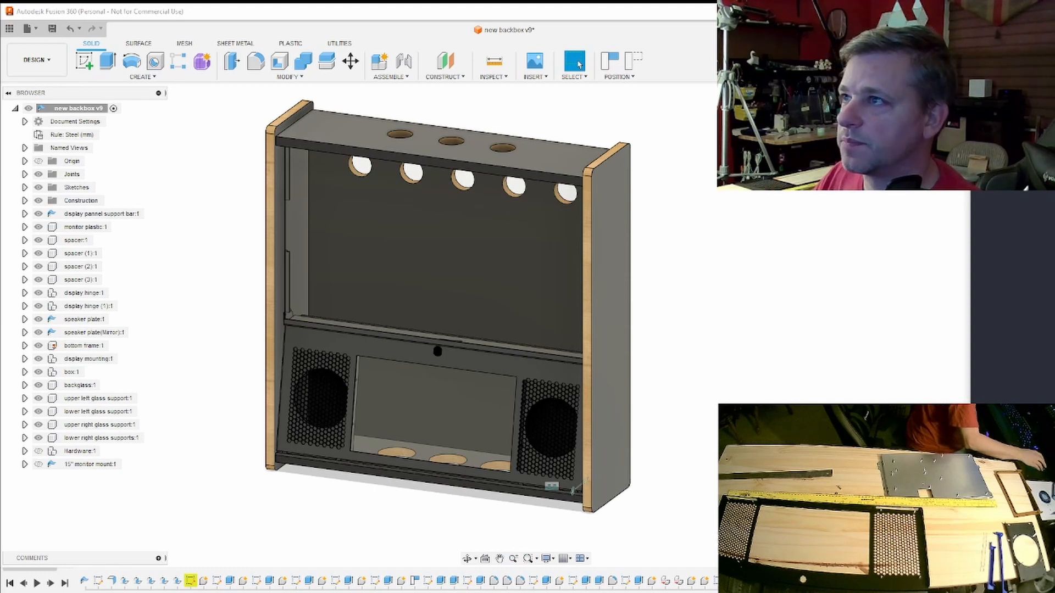
drag(1016, 120, 1031, 116)
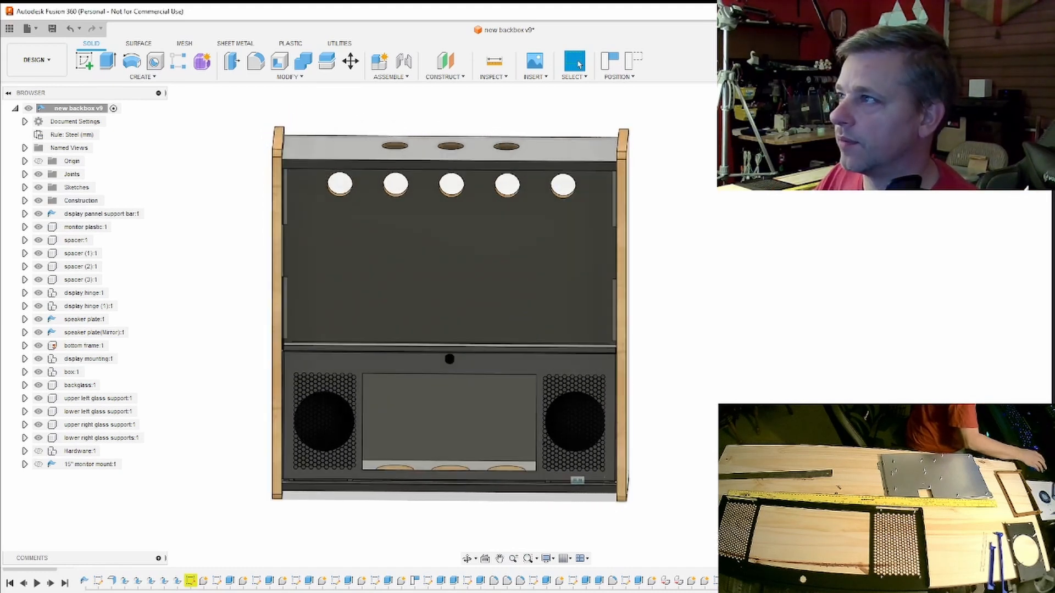
click(1028, 116)
shift+middle_drag(526, 325, 420, 348)
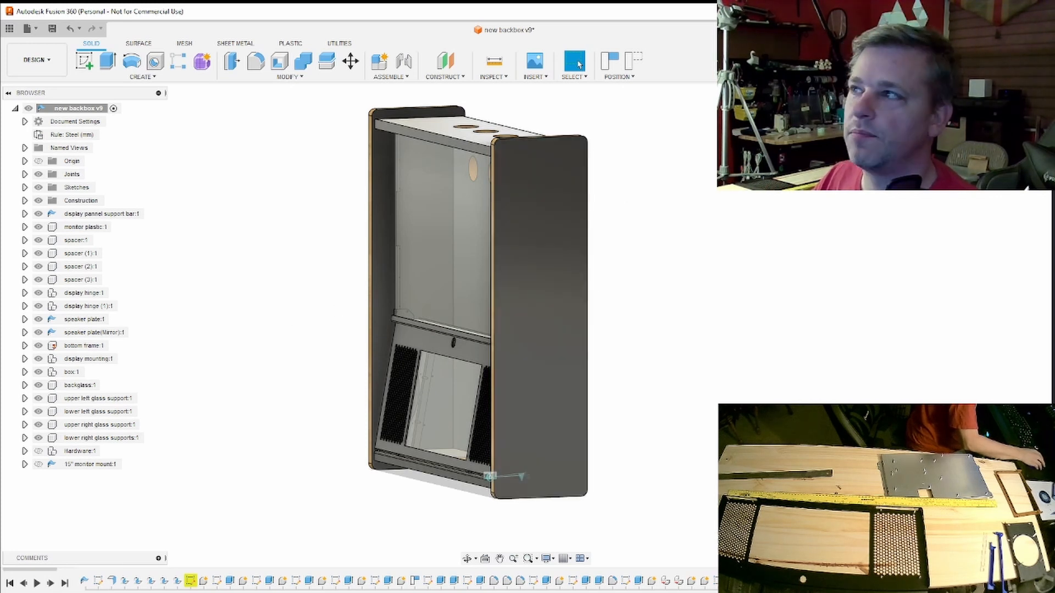
shift+middle_drag(526, 327, 545, 296)
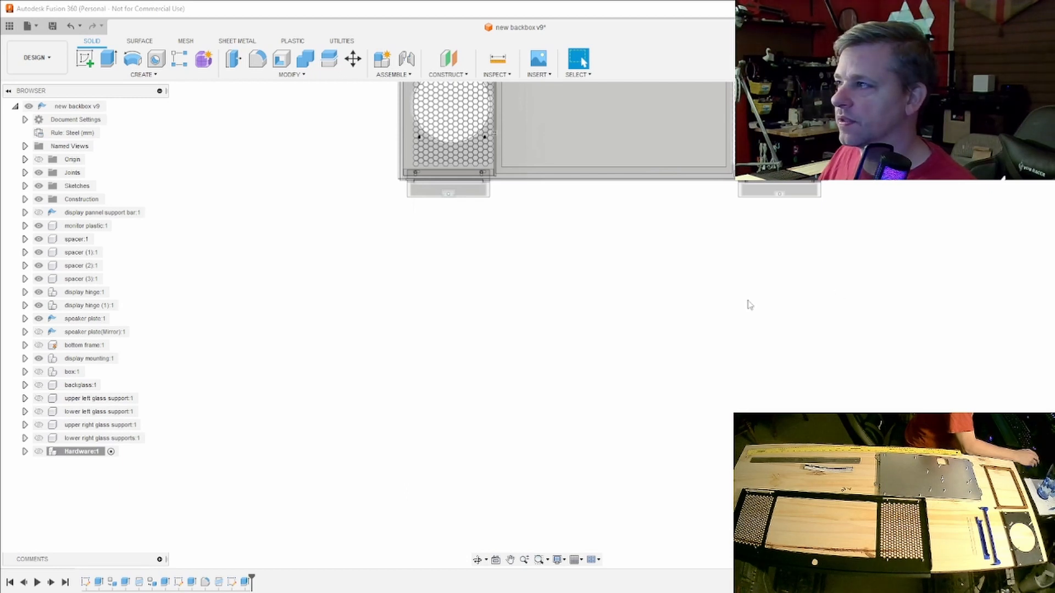
- Create a new internal component named 15" monitor mount under the top-level new backbox assembly
middle_drag(750, 305, 595, 298)
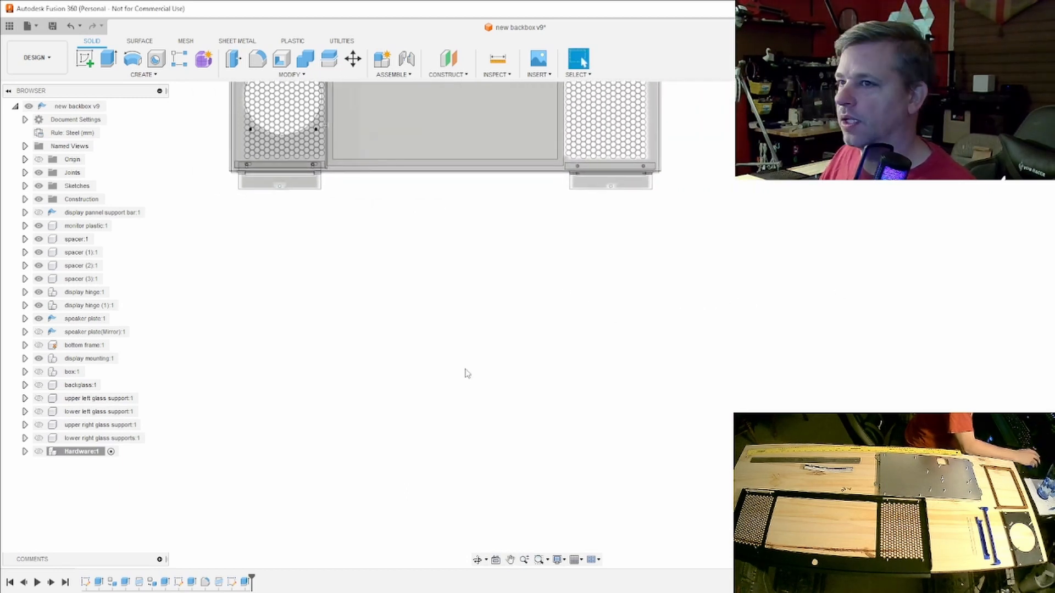
right_click(79, 112)
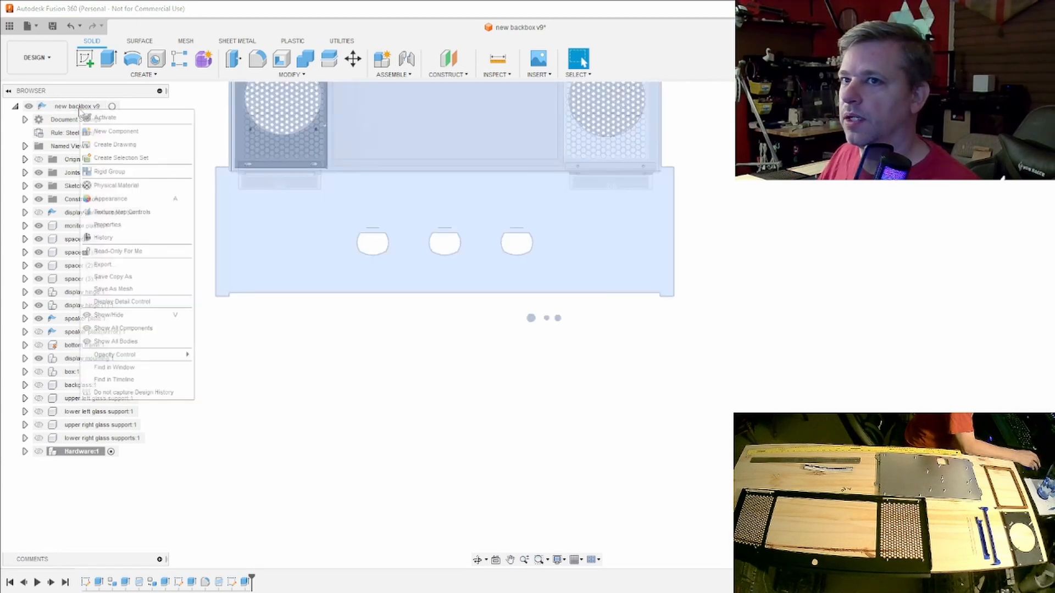
click(104, 134)
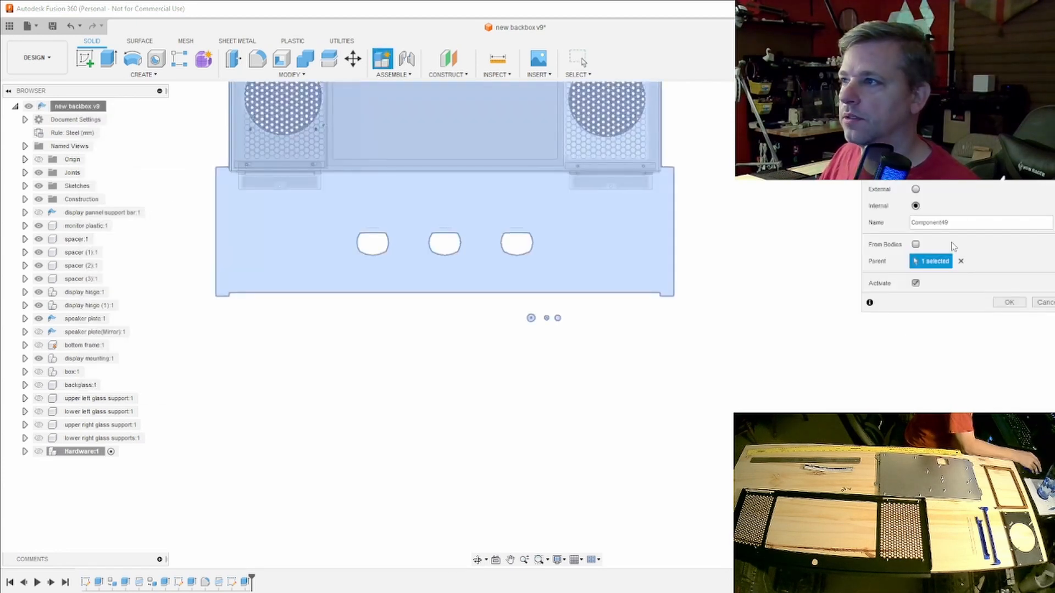
double_click(928, 223)
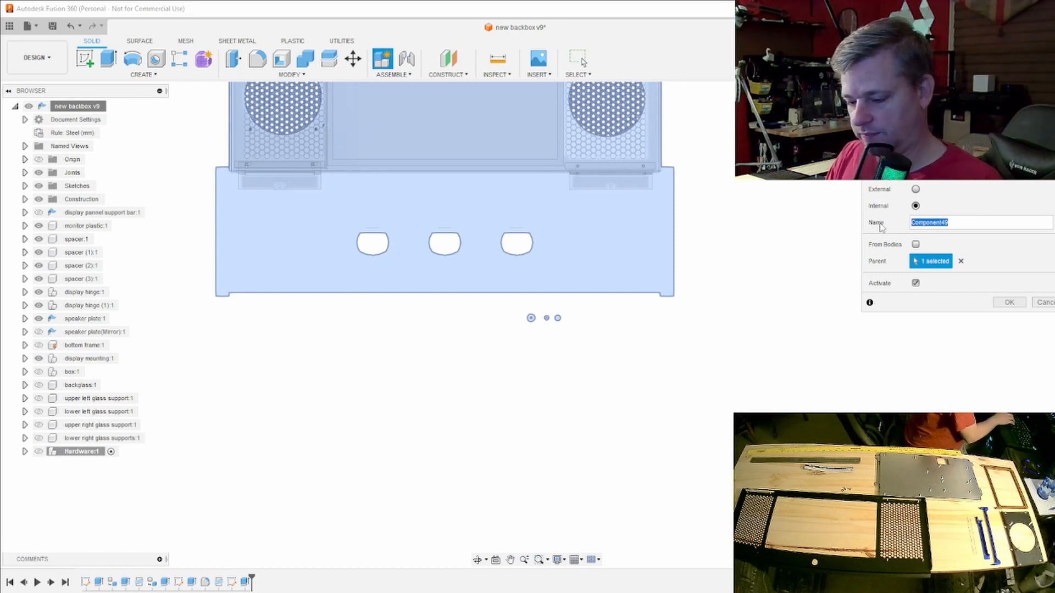
text(15)
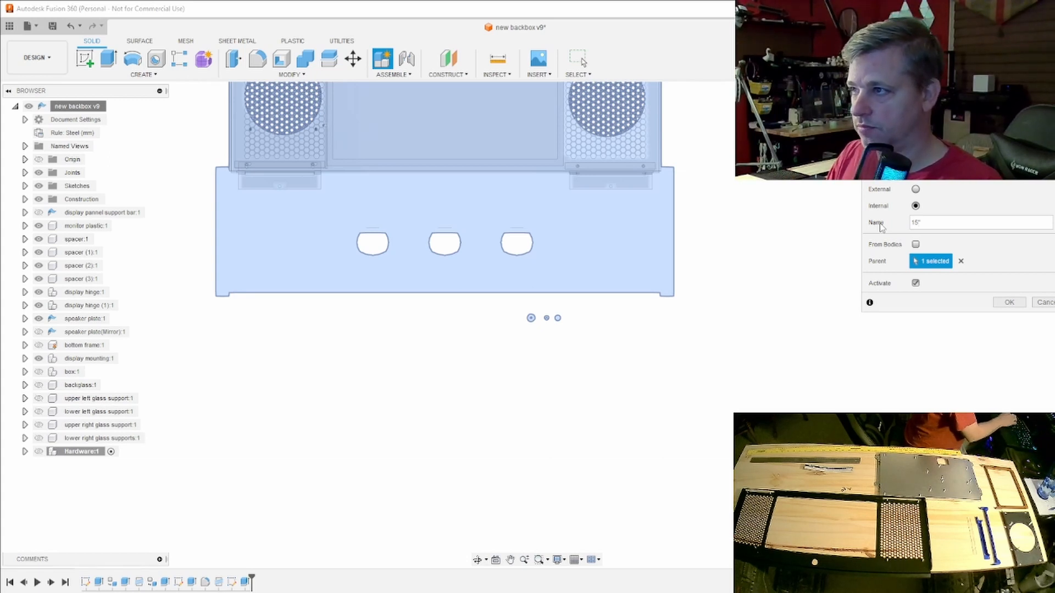
text(" )
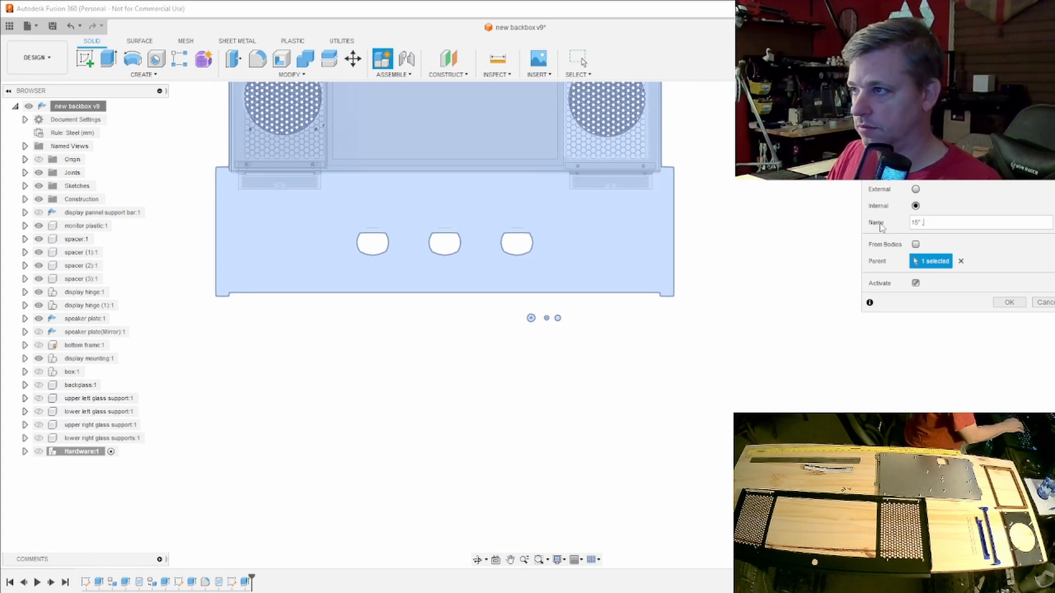
text(monitor mou)
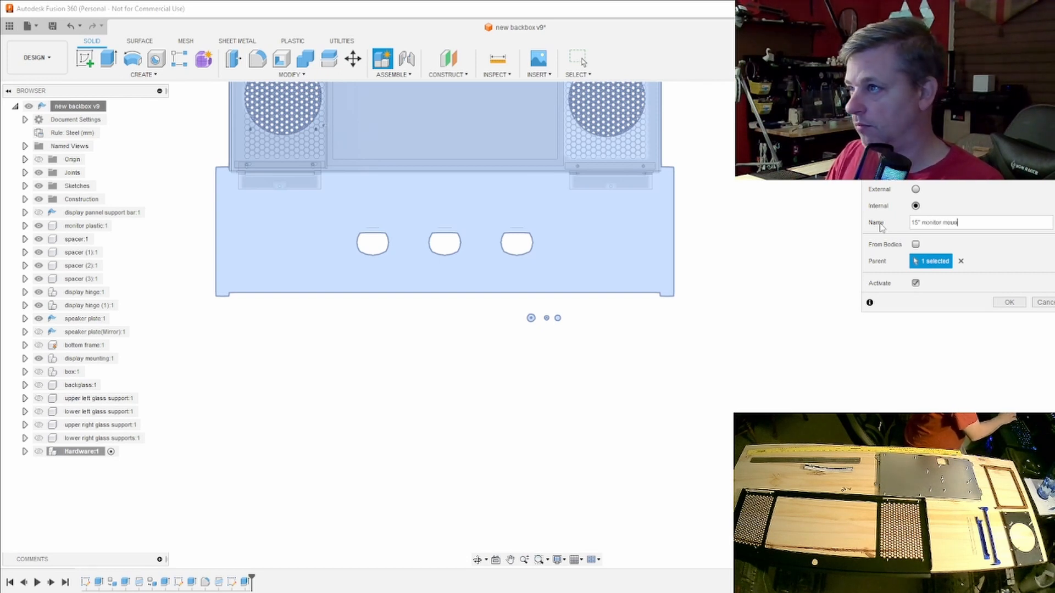
text(n)
key(Return)
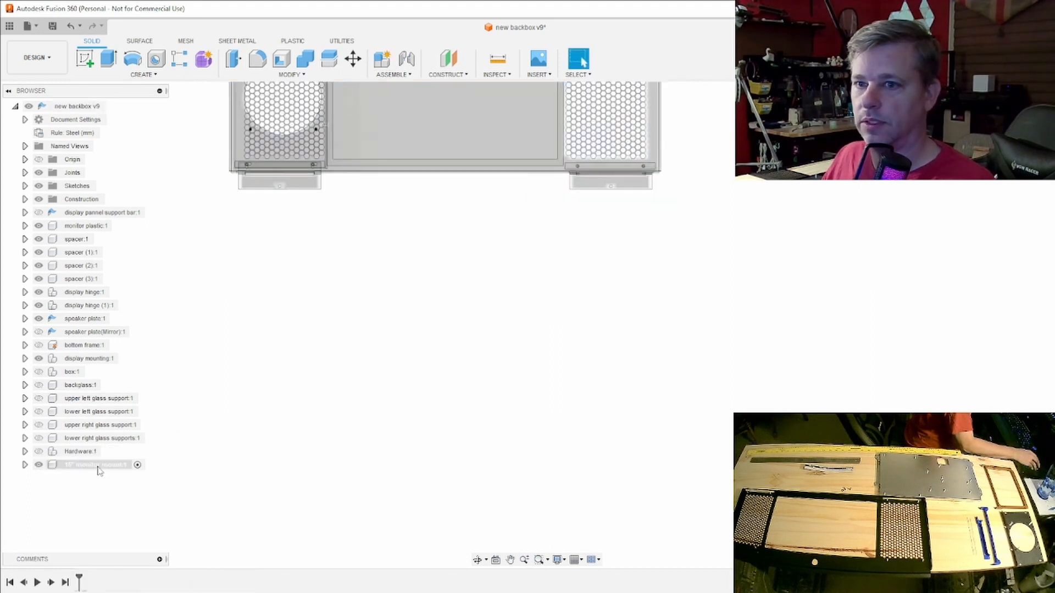
- Start a sketch on the horizontal origin plane and draw an 8 mm horizontal line starting about 50 mm above the origin on the vertical axis
click(88, 62)
click(560, 242)
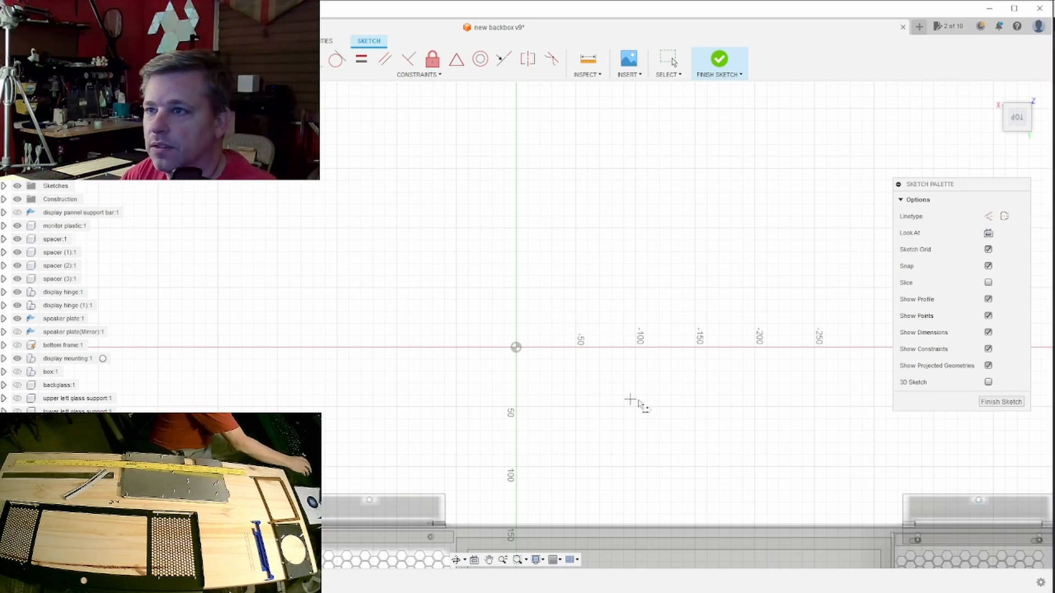
click(516, 288)
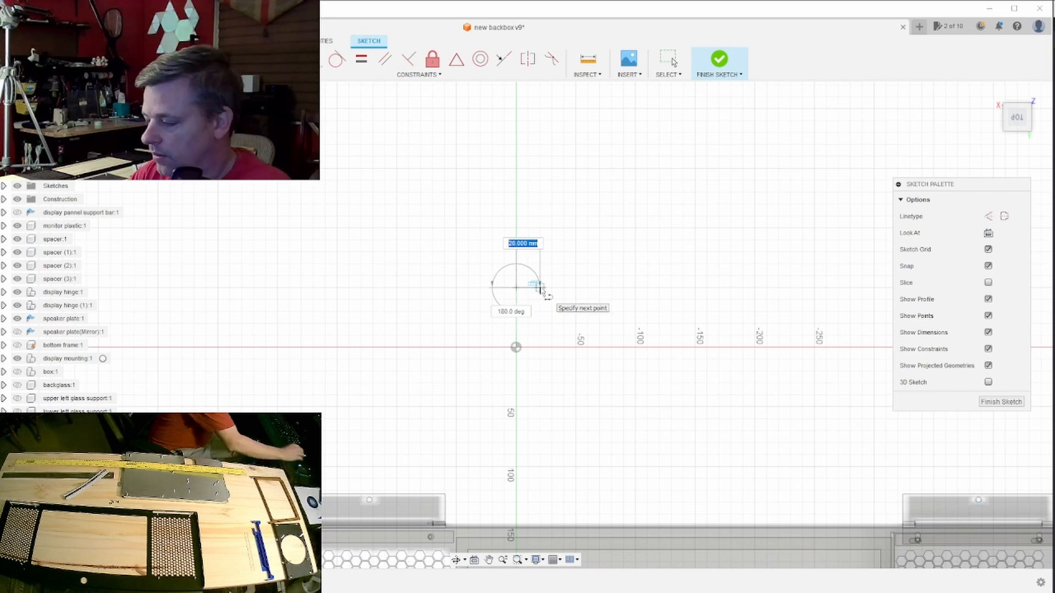
text(8)
key(Return)
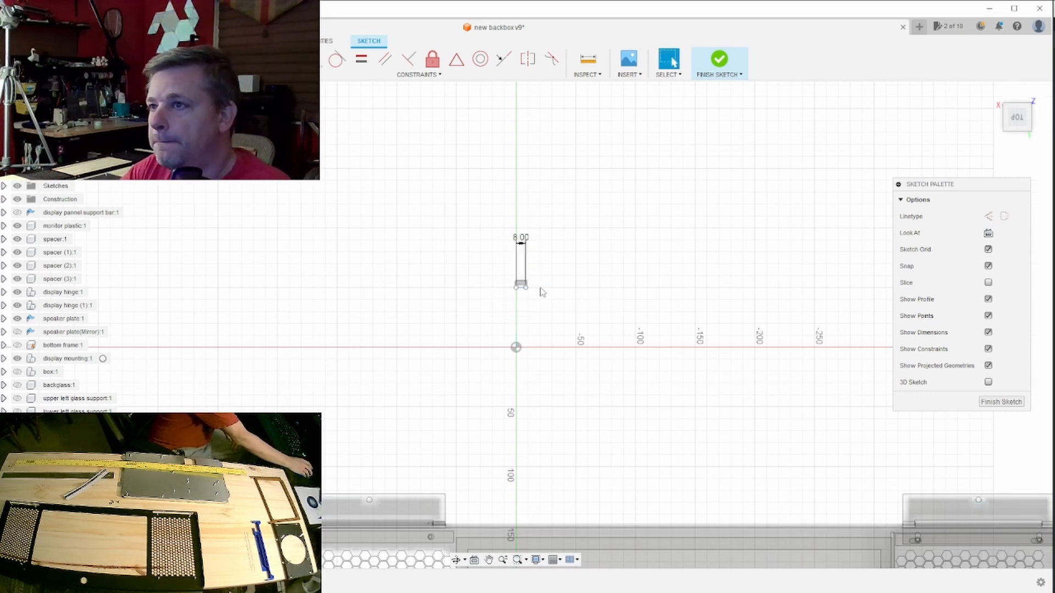
- Draw a 212 mm vertical line upward from the start point of the 8 mm line
scroll(541, 291, down, 3)
middle_drag(564, 253, 529, 363)
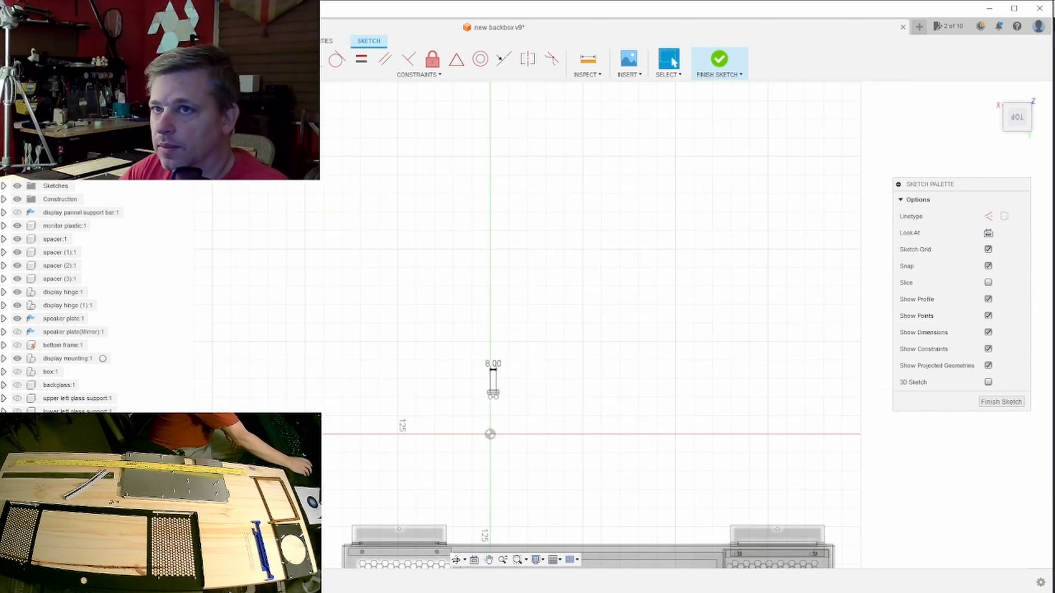
key(l)
click(490, 397)
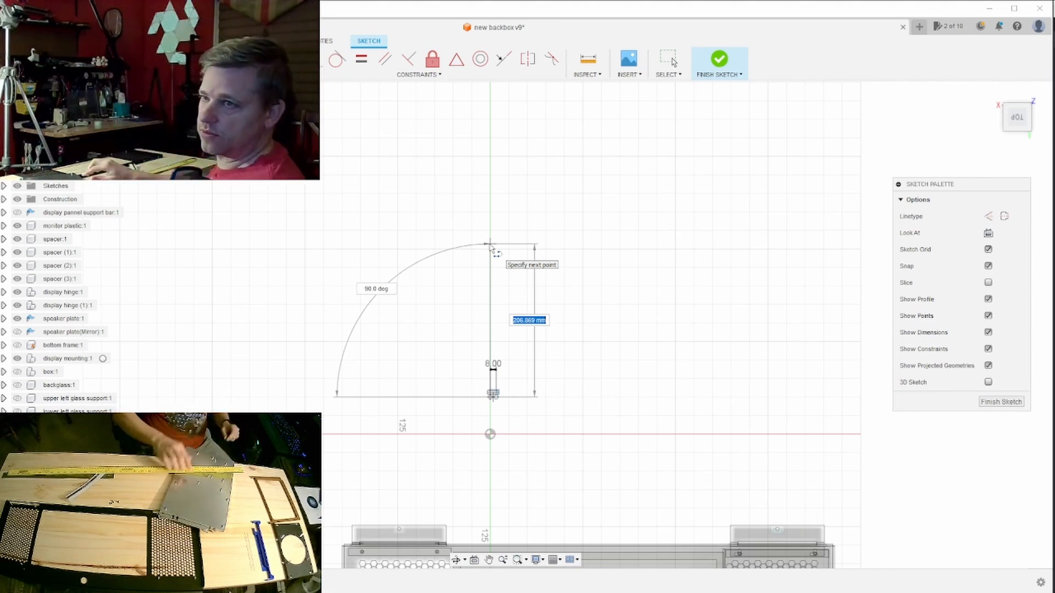
text(12)
key(Tab)
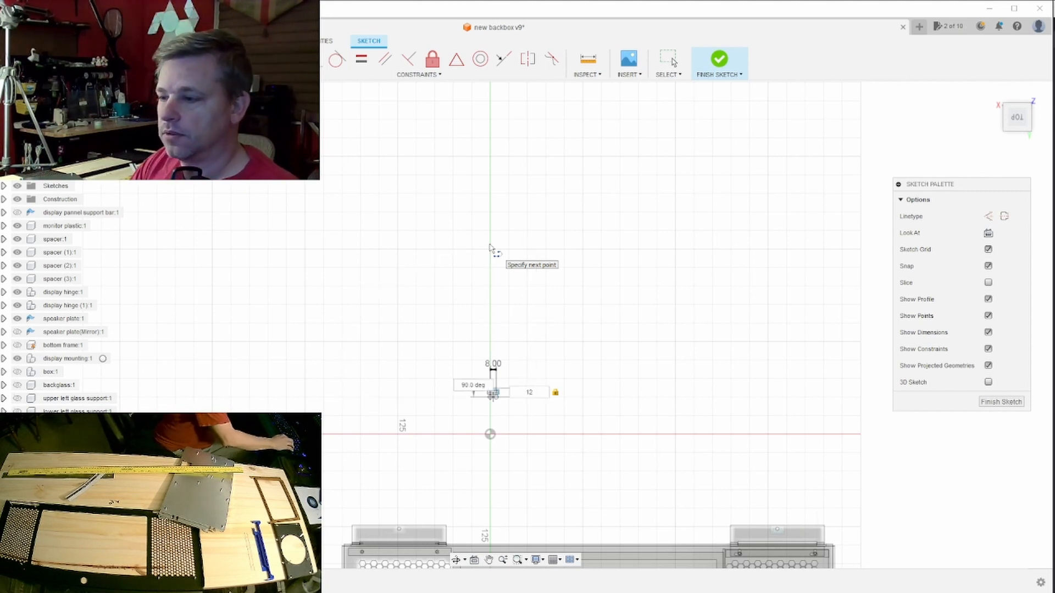
text(212)
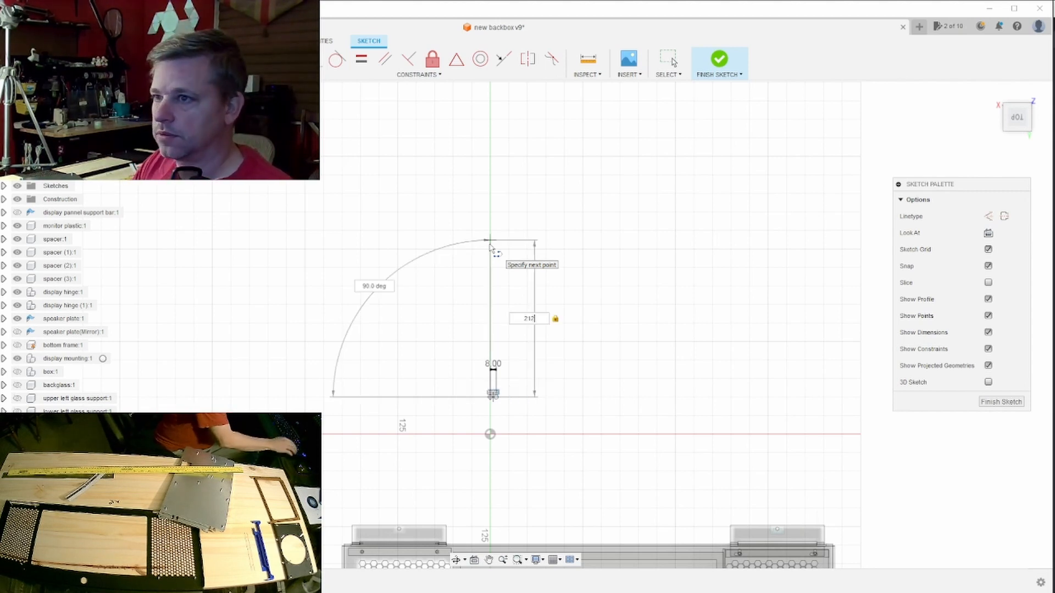
key(Return)
key(Escape)
- Draw an 8 mm horizontal line from the upper end of the 212 mm vertical line, parallel to the lower 8 mm line
scroll(515, 231, up, 2)
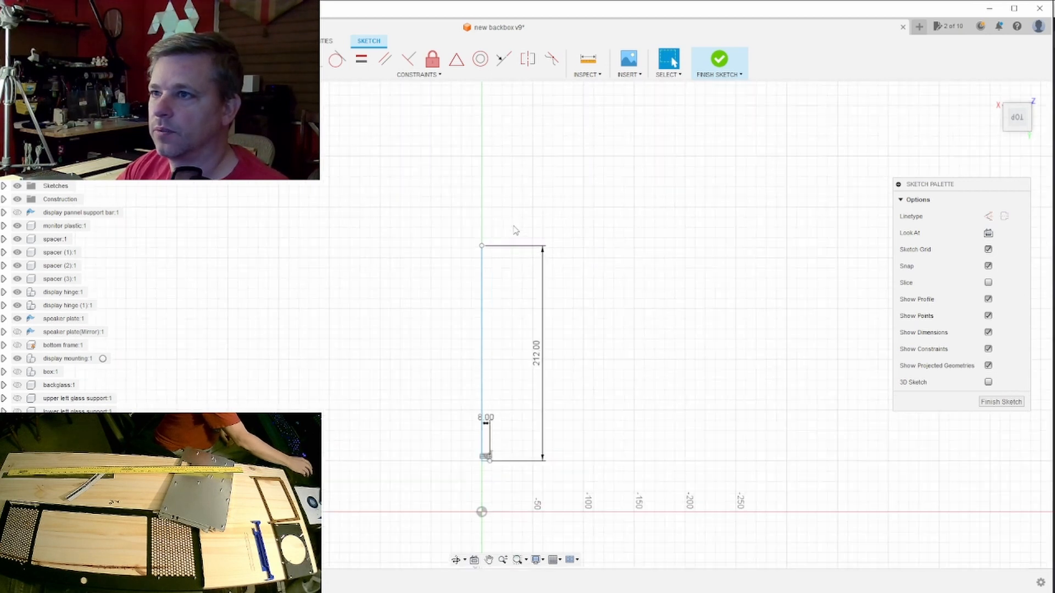
key(l)
click(482, 246)
text(8)
key(Tab)
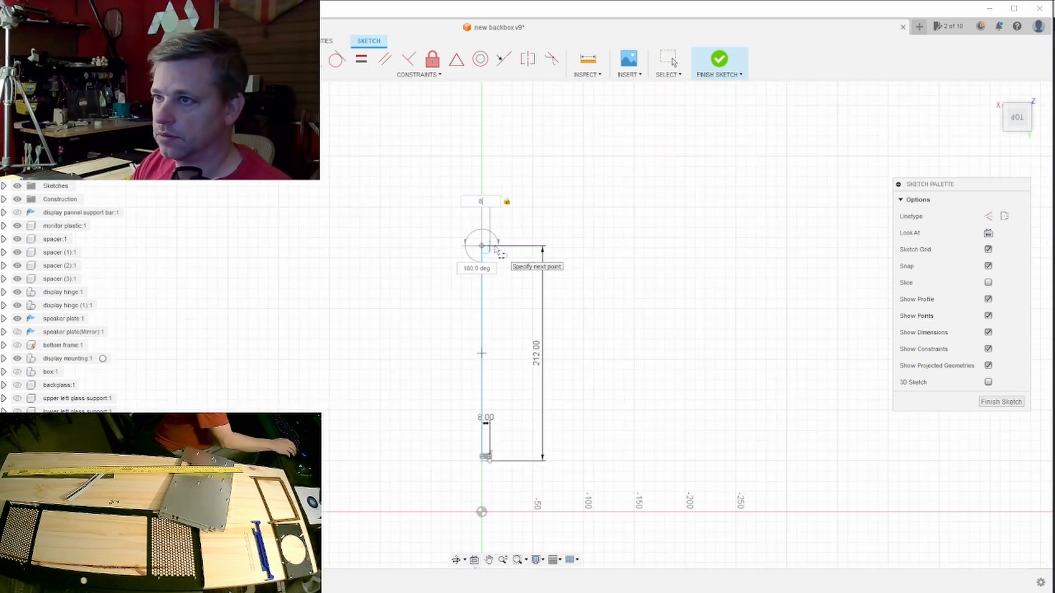
key(Return)
key(Escape)
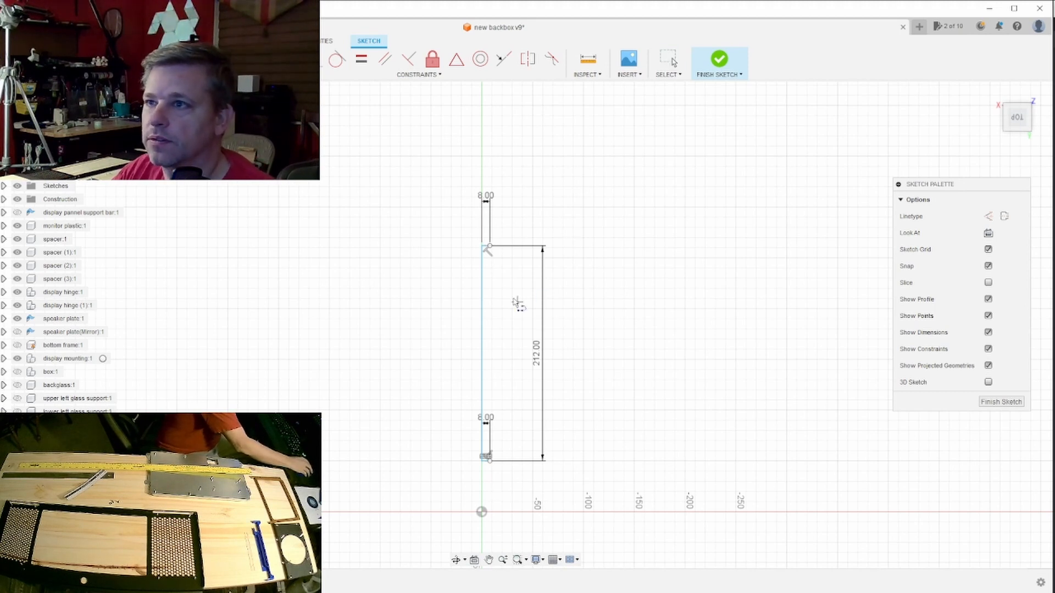
click(484, 247)
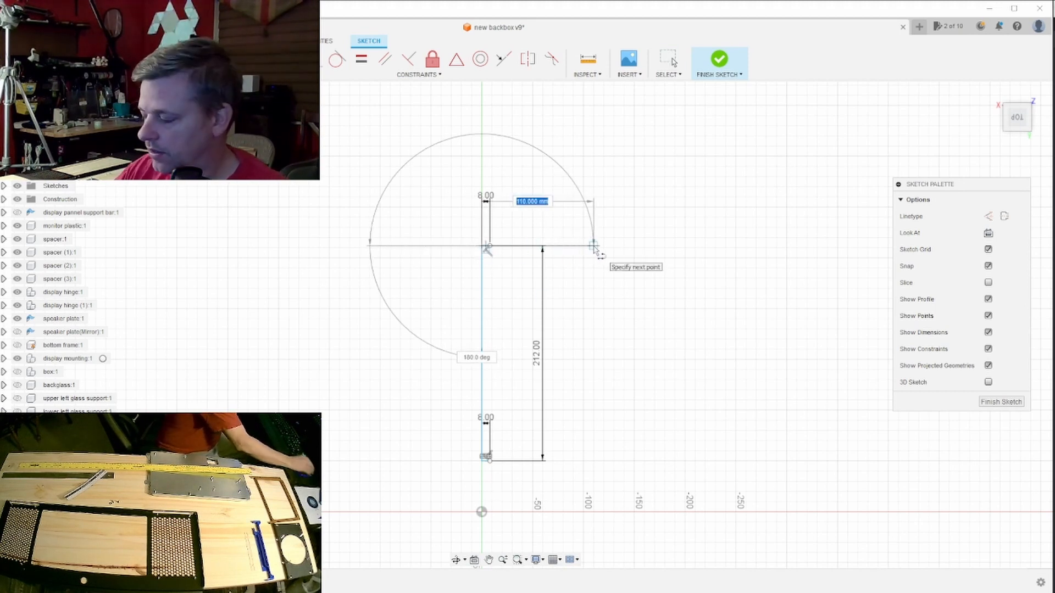
text(36)
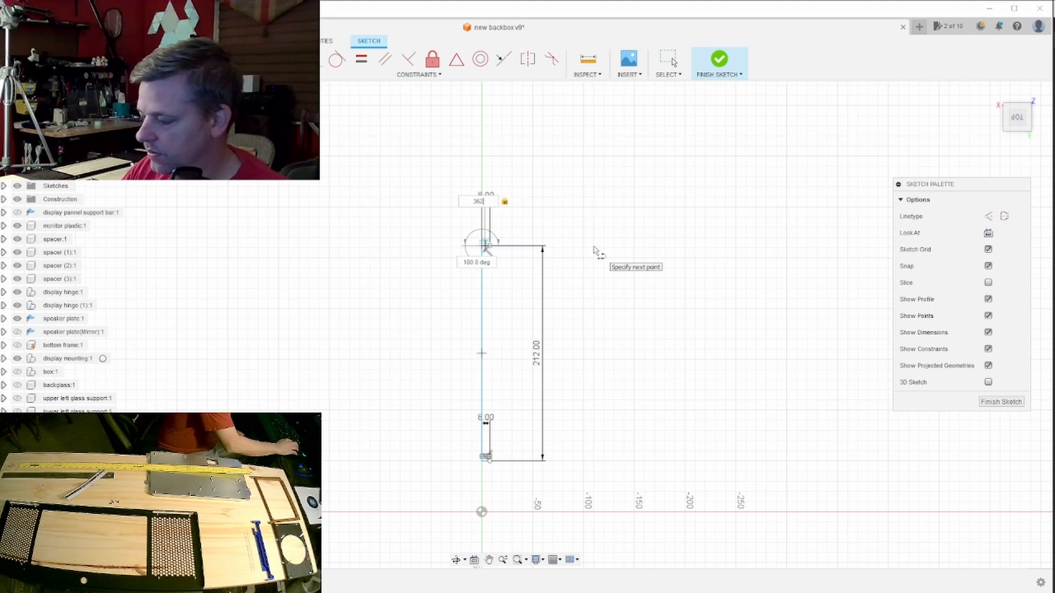
text(2)
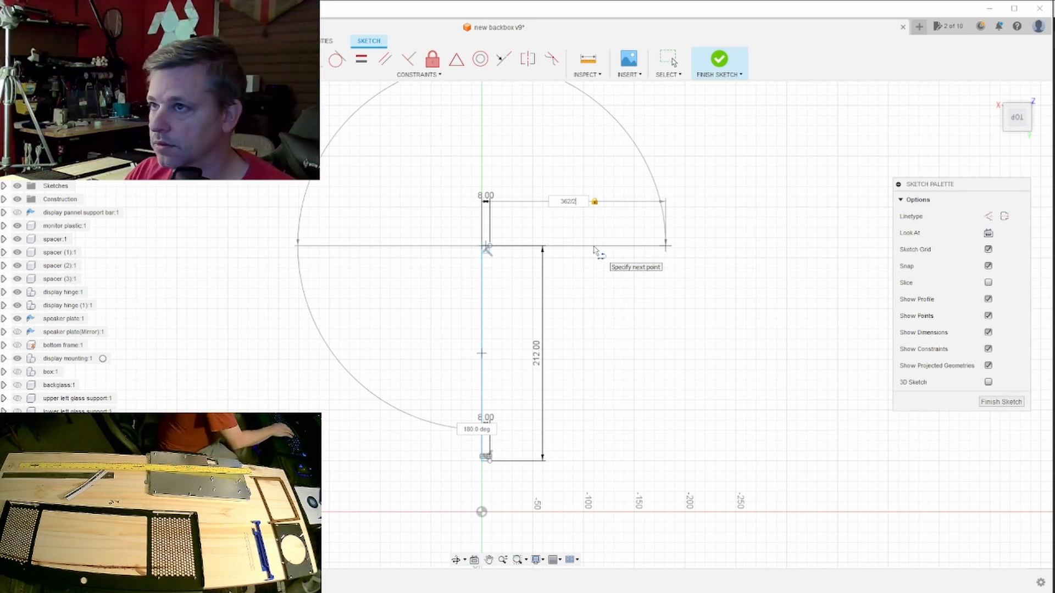
right_click(592, 255)
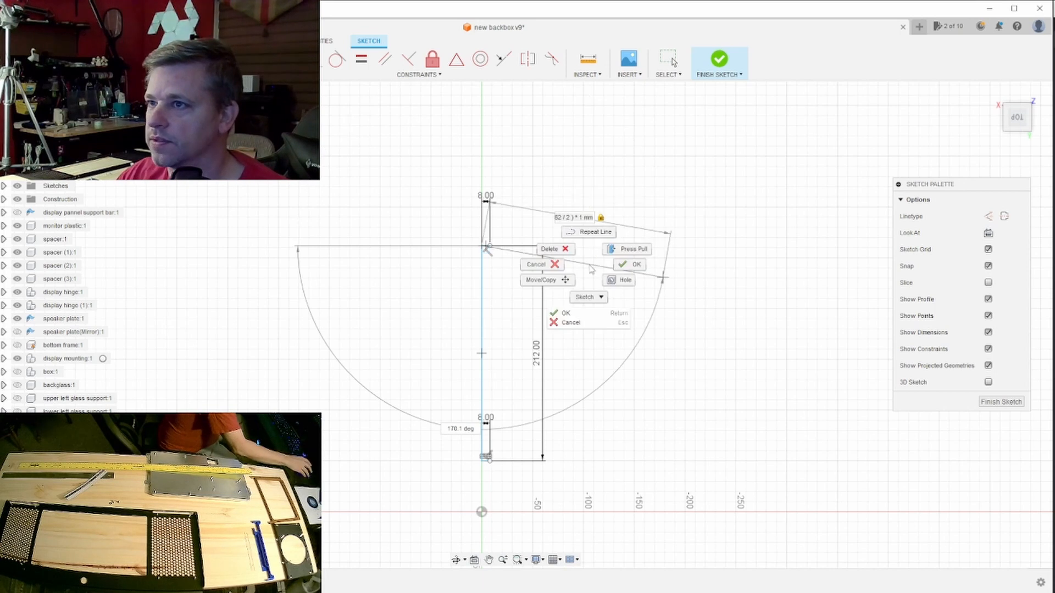
click(544, 267)
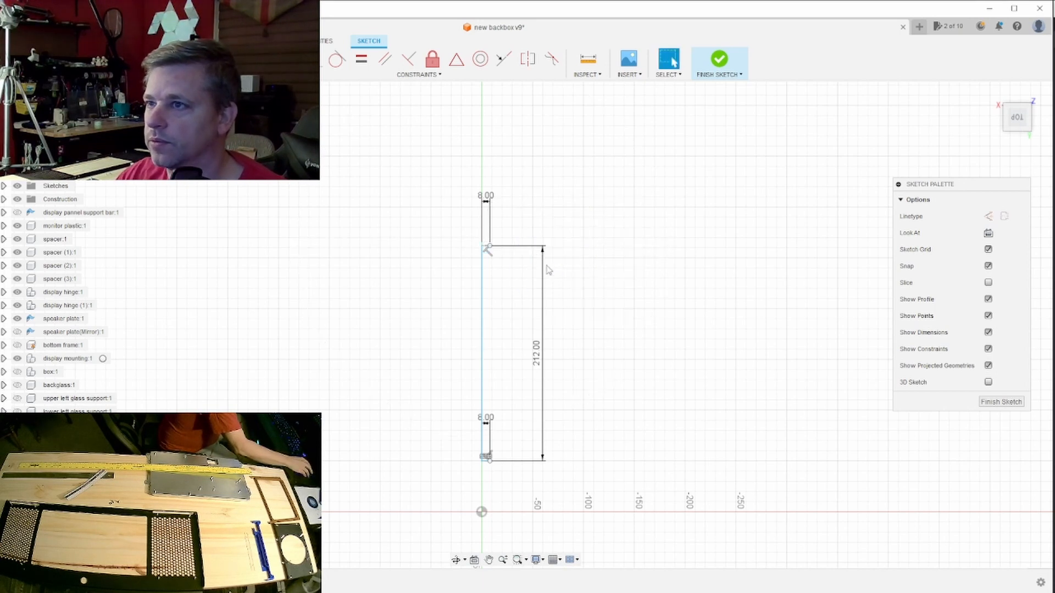
- Extend the upper 8 mm line horizontally from its free end with a 173 mm line, entered as (362mm/2)-8
scroll(488, 245, up, 3)
click(491, 247)
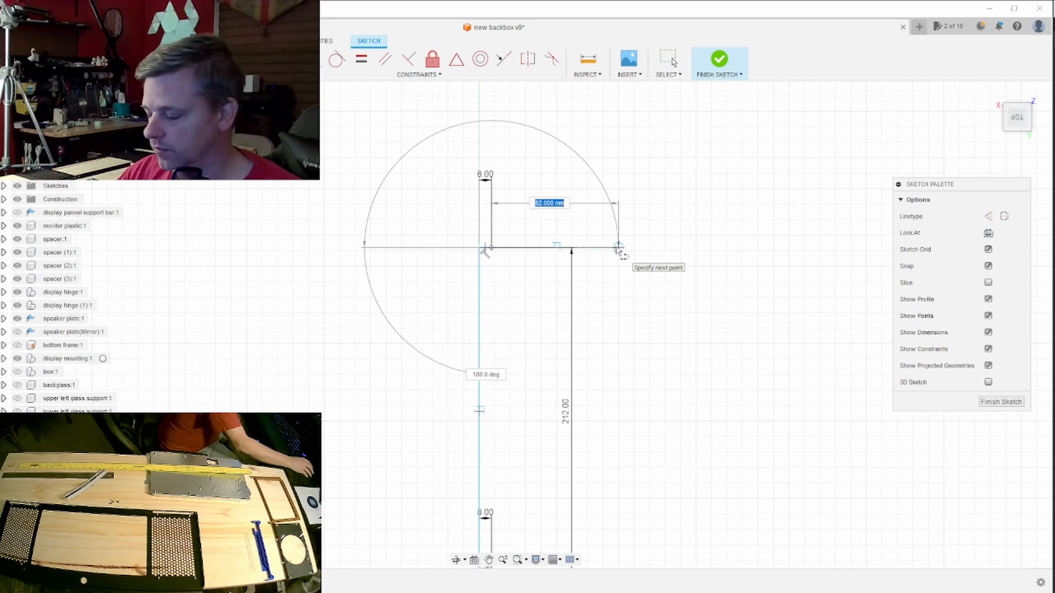
text(36)
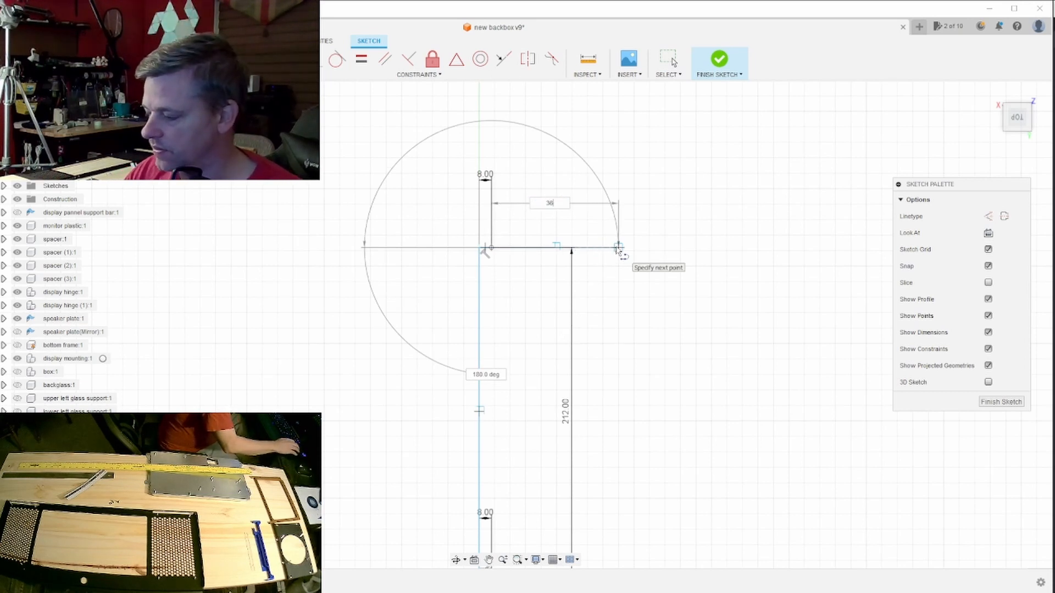
text(2/2)
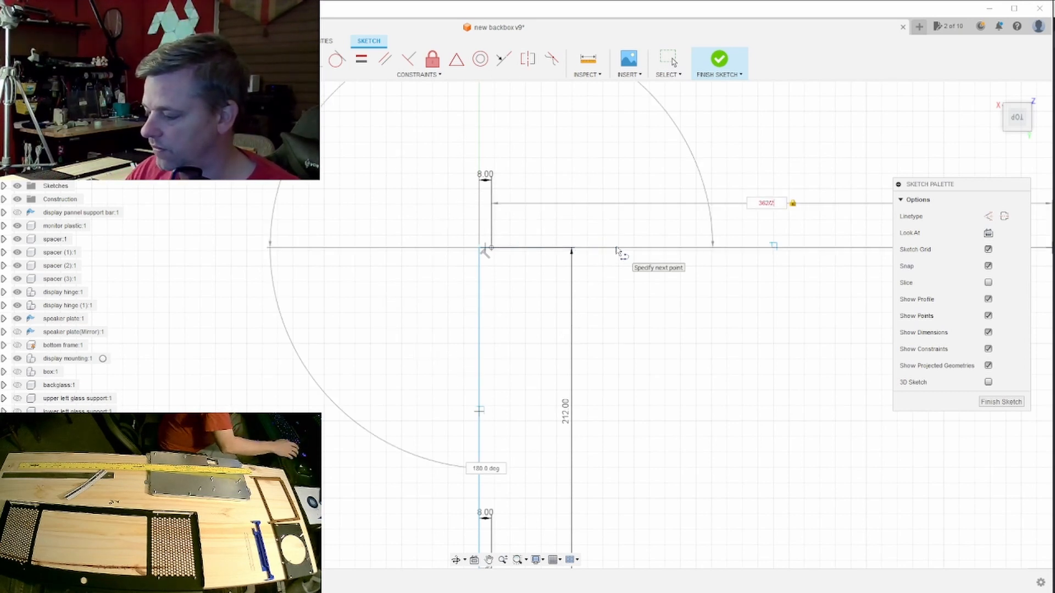
key(Return)
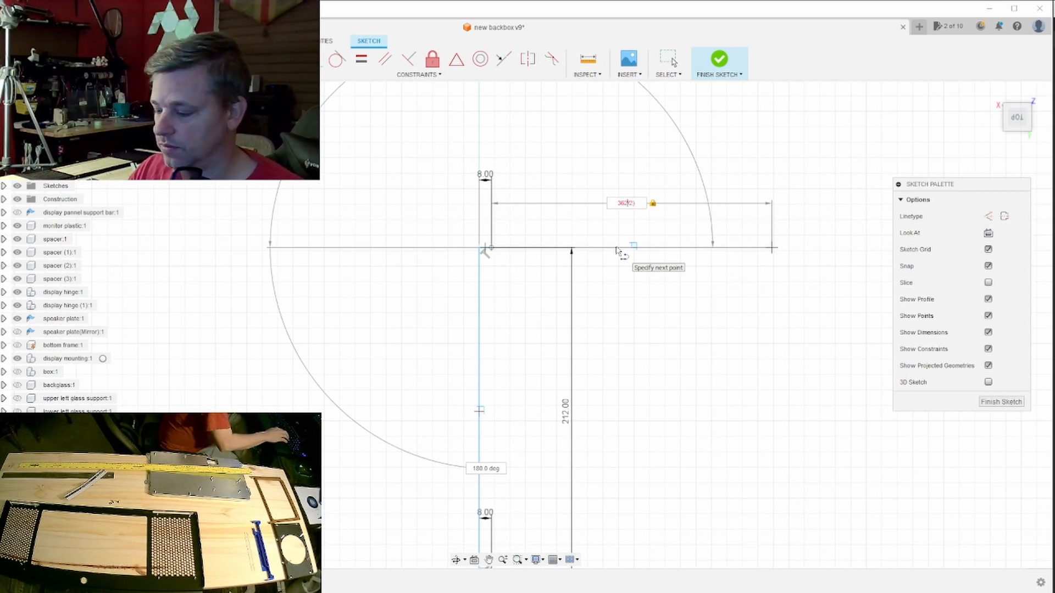
text(mm)
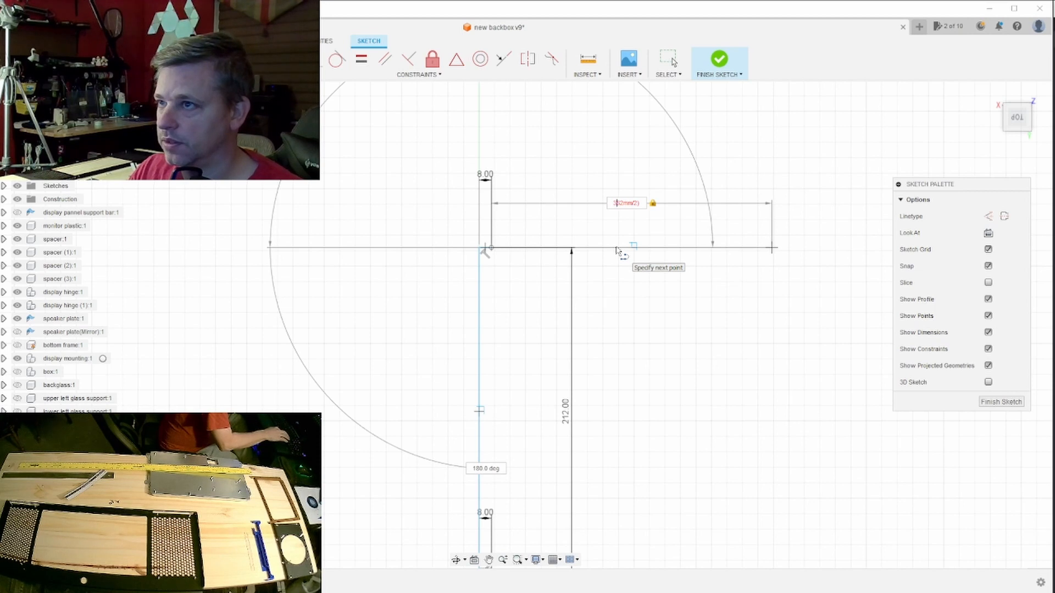
key(Return)
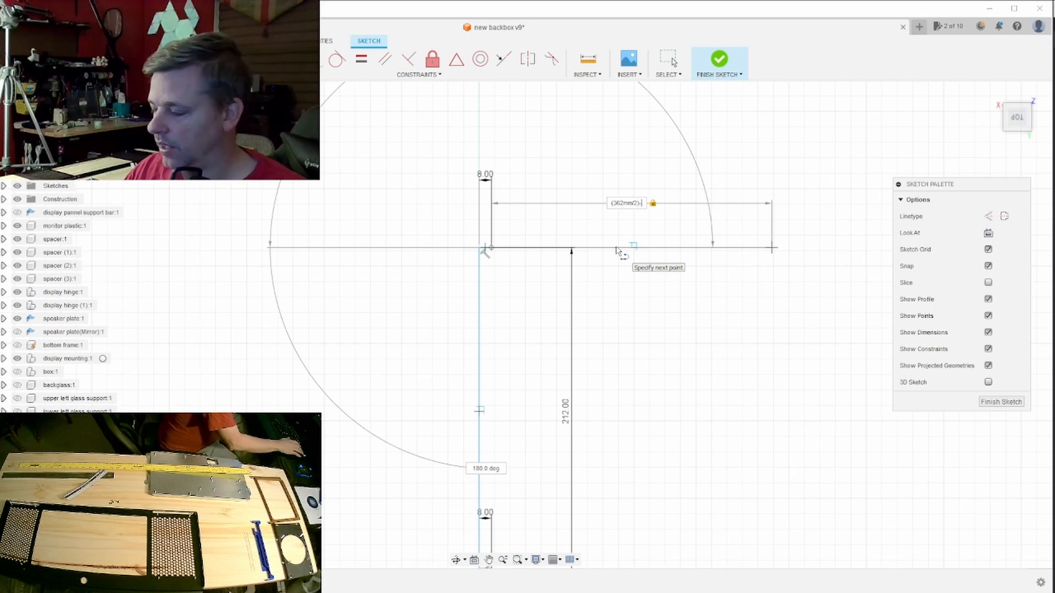
text(-8)
key(Return)
key(Escape)
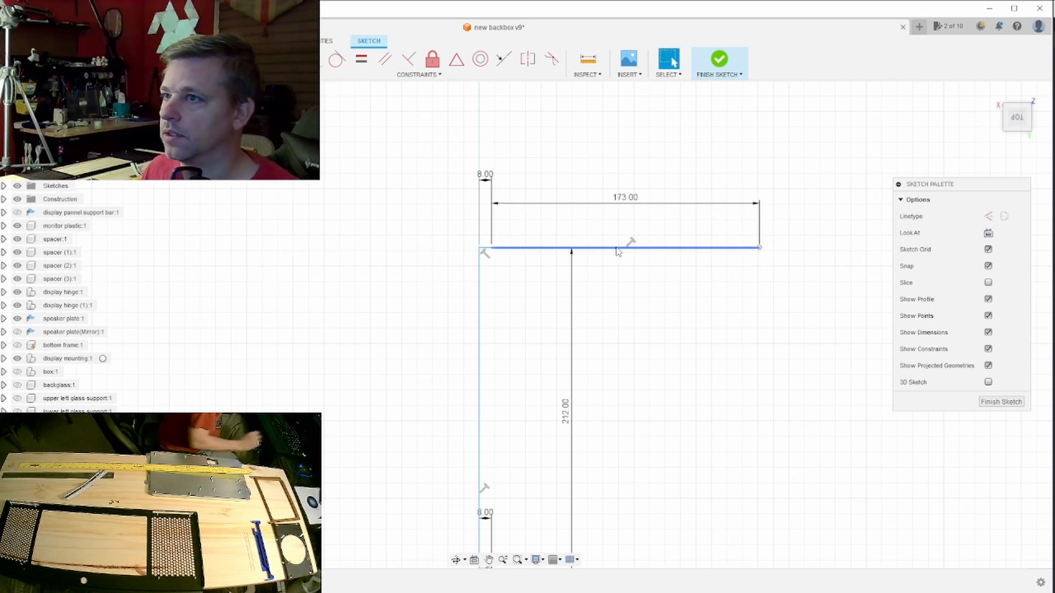
- Draw a 212 mm vertical line downward from the free end of the 173 mm line
mouse_move(603, 351)
middle_down()
mouse_move(588, 255)
mouse_move(584, 289)
middle_up()
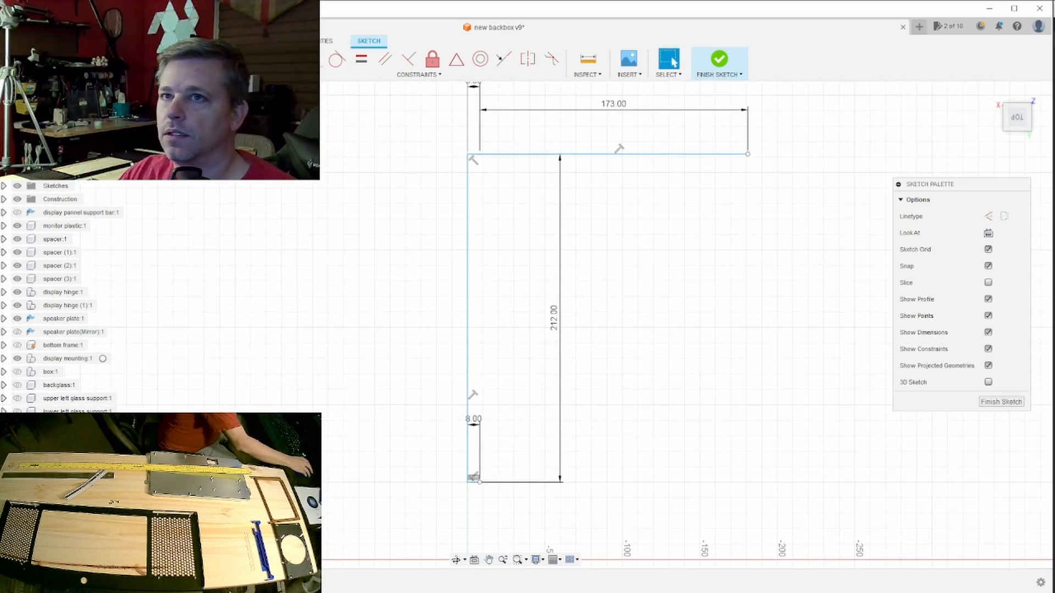
key(l)
click(747, 155)
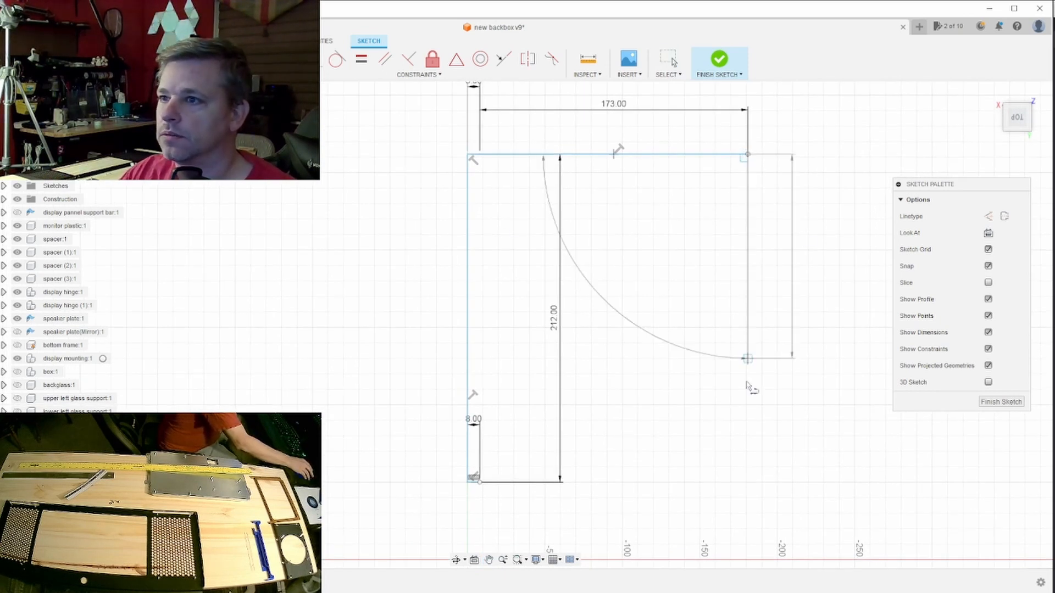
scroll(748, 431, down, 2)
scroll(749, 431, down, 1)
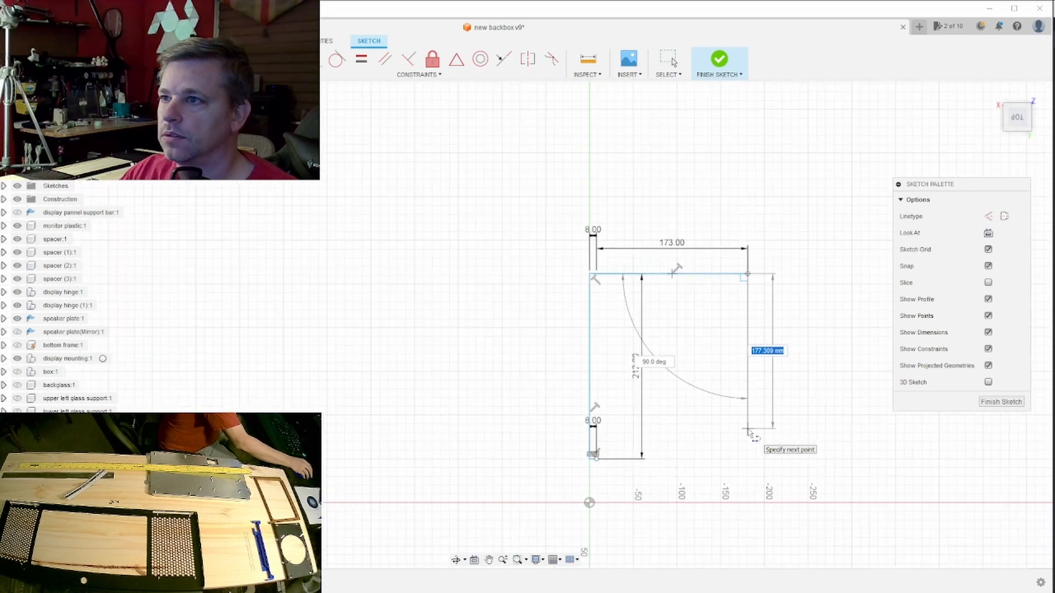
scroll(749, 431, up, 1)
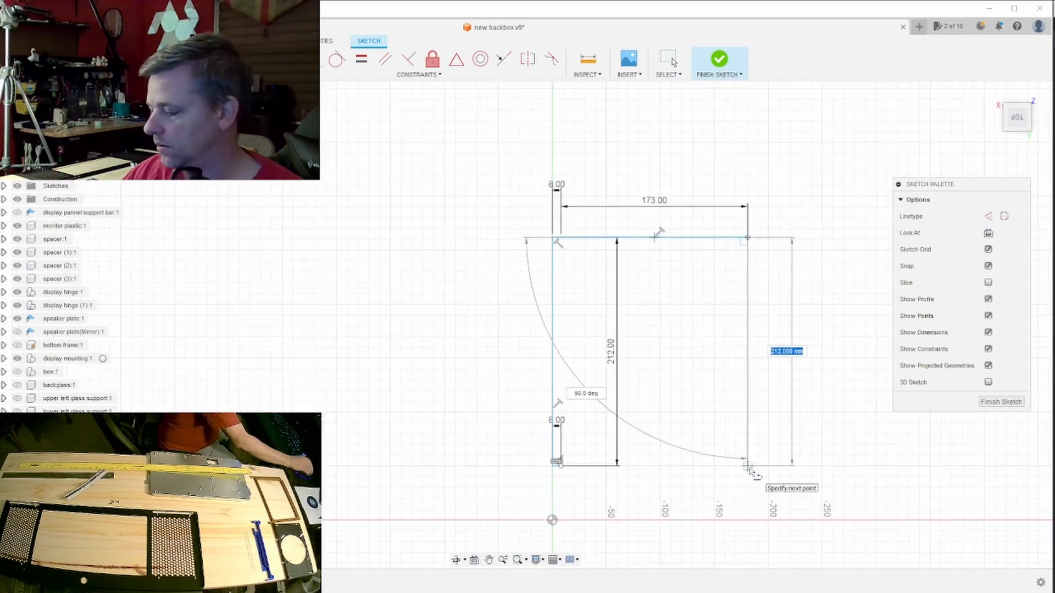
text(162)
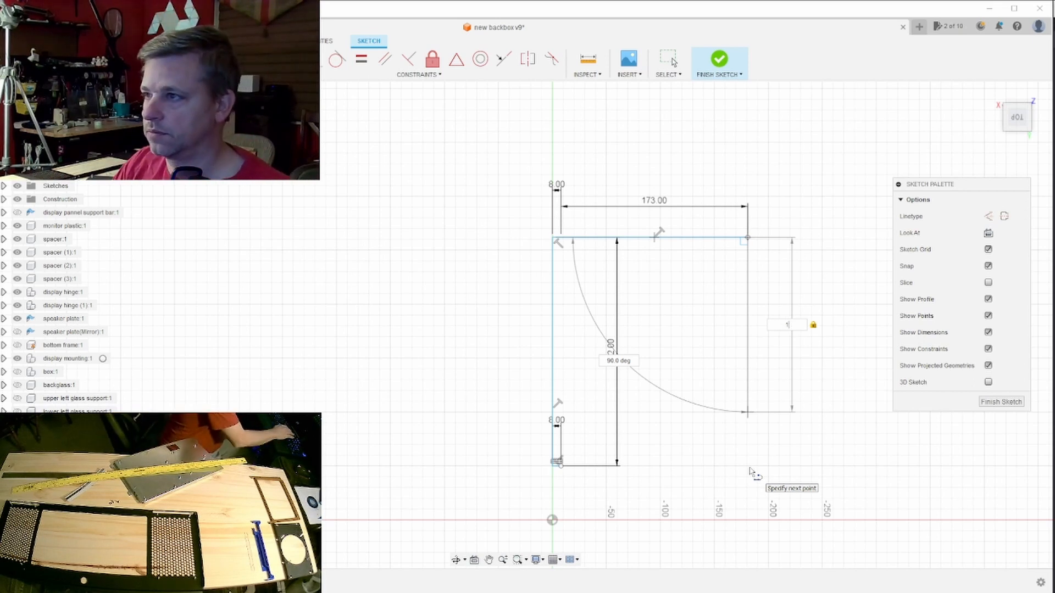
text(2)
key(Return)
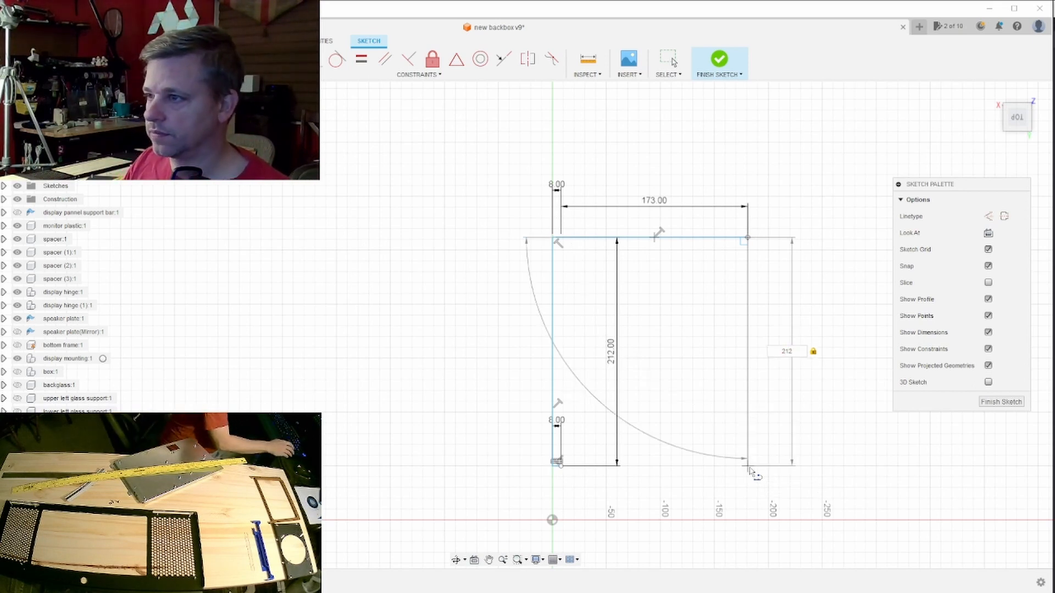
key(Escape)
- Close the outline with a horizontal line from the lower 8 mm line's free end to the second 212 mm line's lower end
key(l)
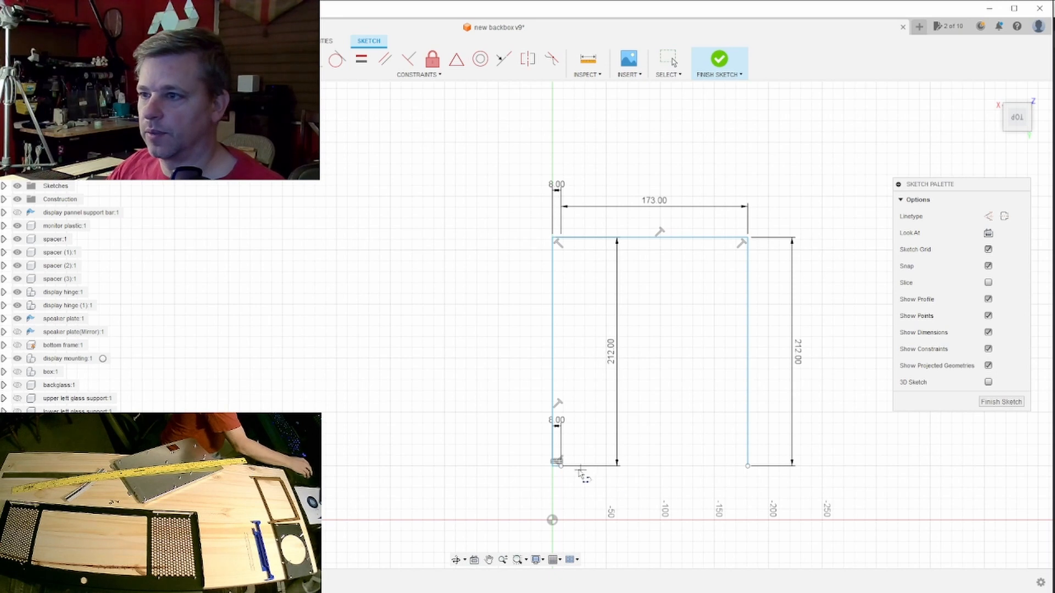
click(560, 466)
click(748, 466)
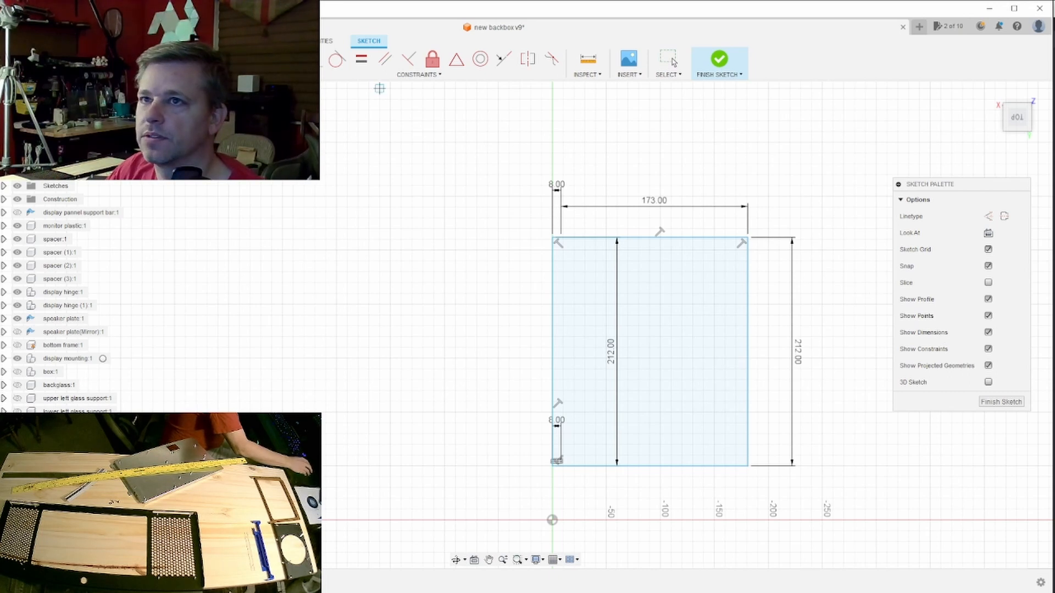
- Move both 212 mm dimensions, both 8 mm dimensions and the 173 mm dimension close to the outside of the outline
scroll(604, 219, up, 3)
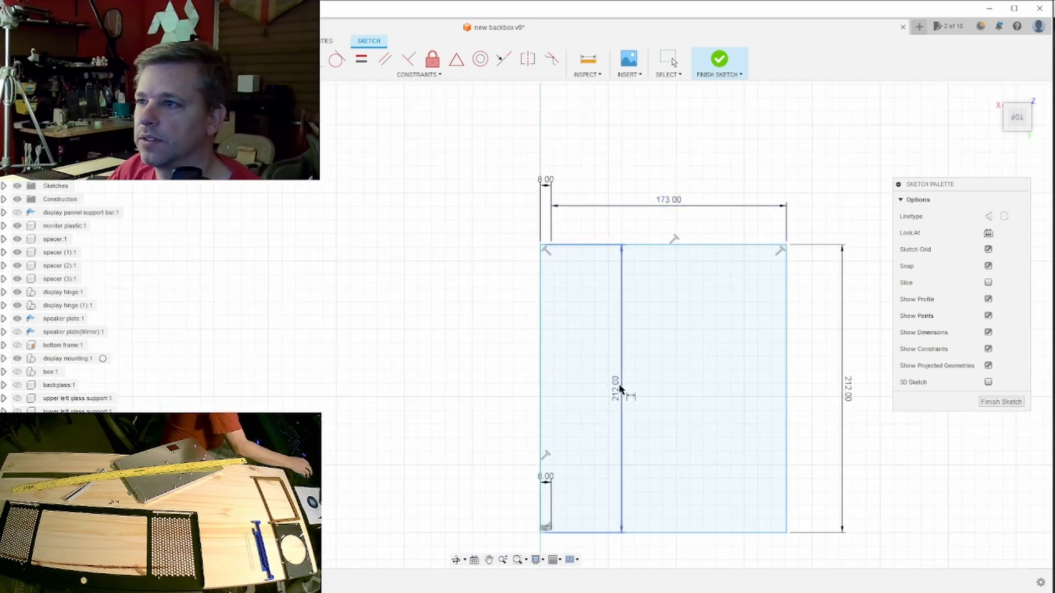
drag(556, 388, 519, 406)
drag(848, 392, 804, 392)
drag(548, 479, 531, 548)
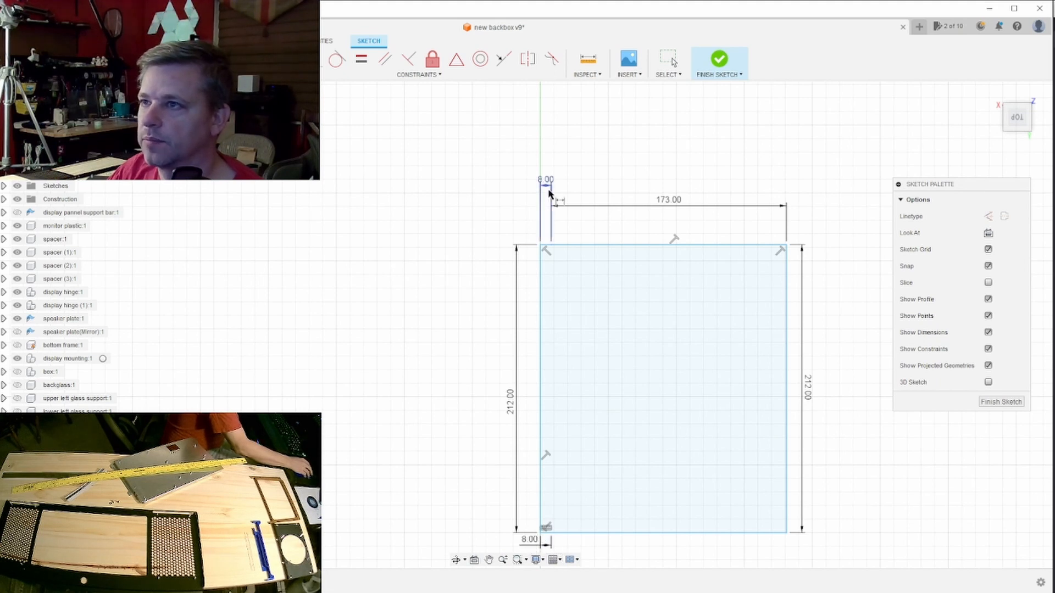
drag(545, 184, 529, 239)
drag(672, 209, 674, 239)
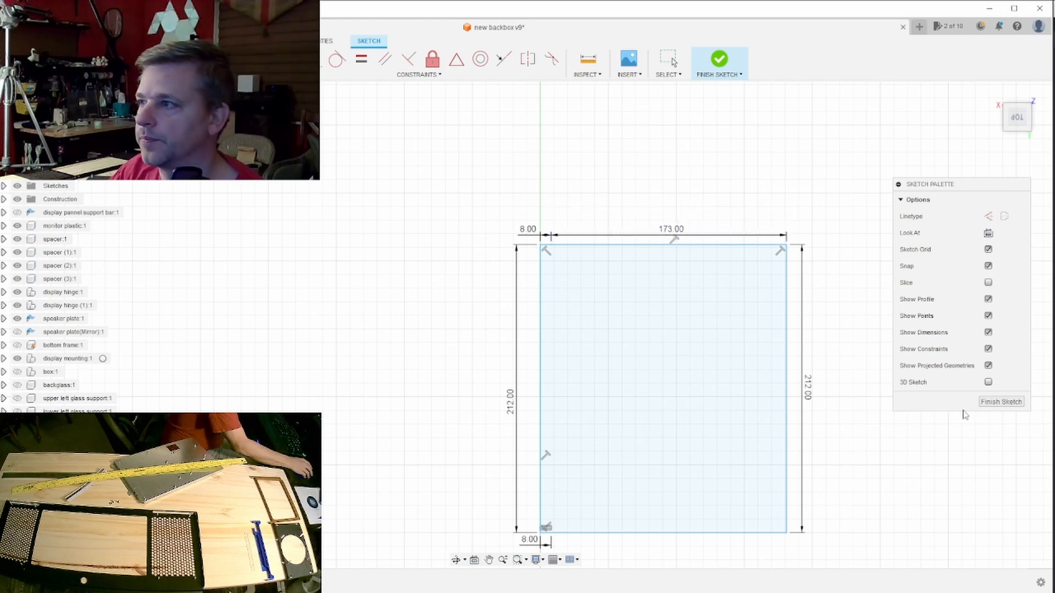
- Finish the sketch and create a sheet metal flange from its profile with orientation Side 2, operation New Body and rule Aluminum (mm)
click(1007, 406)
click(755, 457)
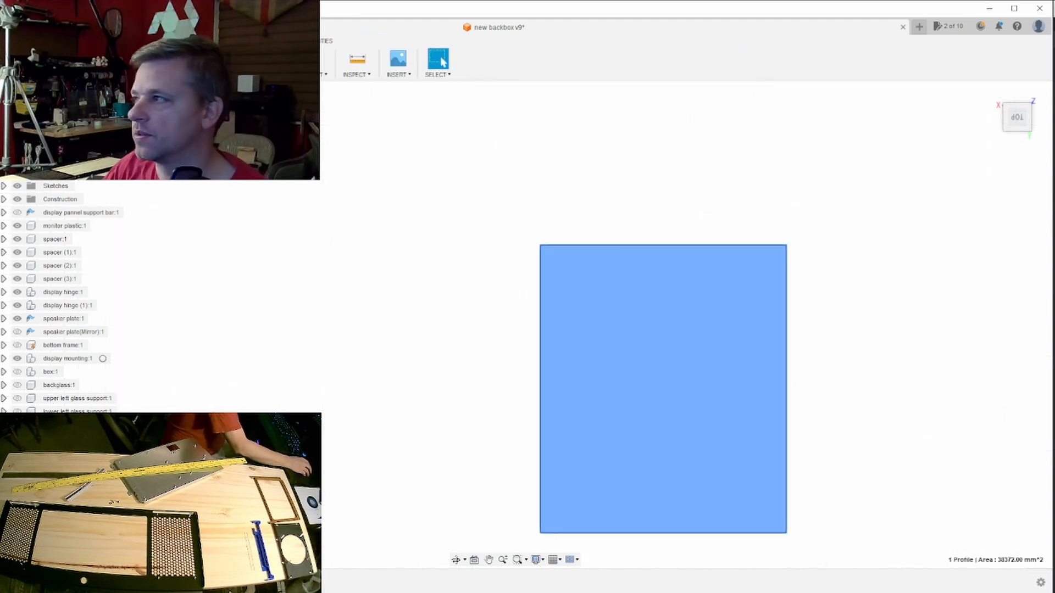
key(f)
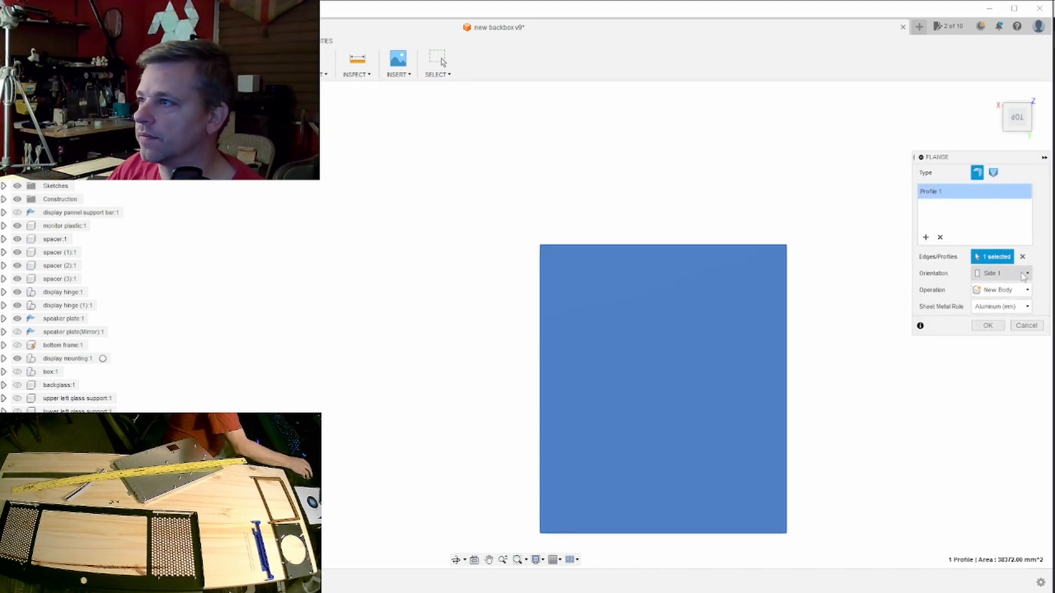
click(1027, 273)
click(1004, 300)
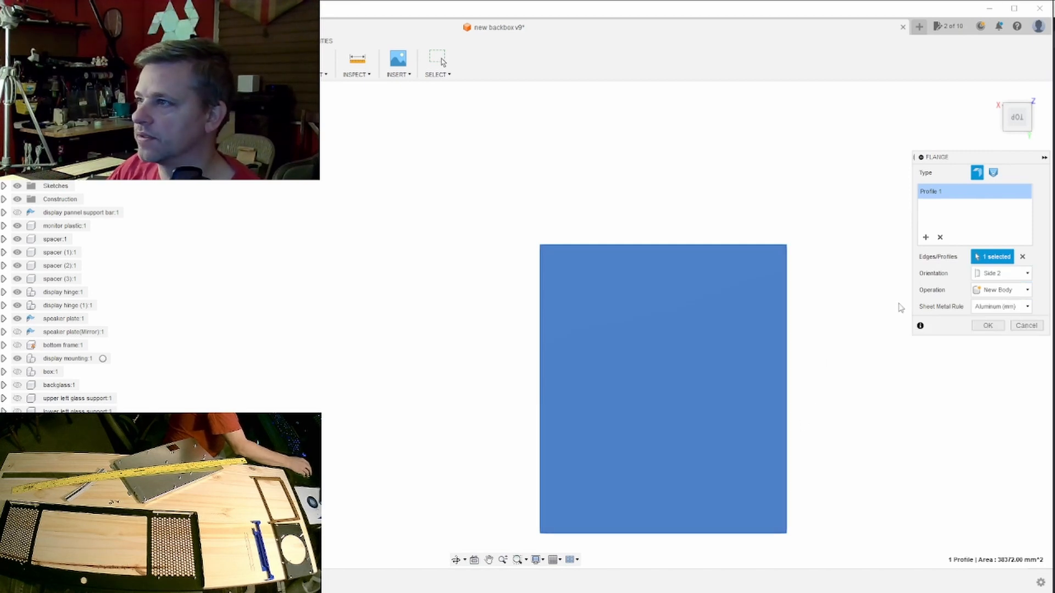
click(1028, 290)
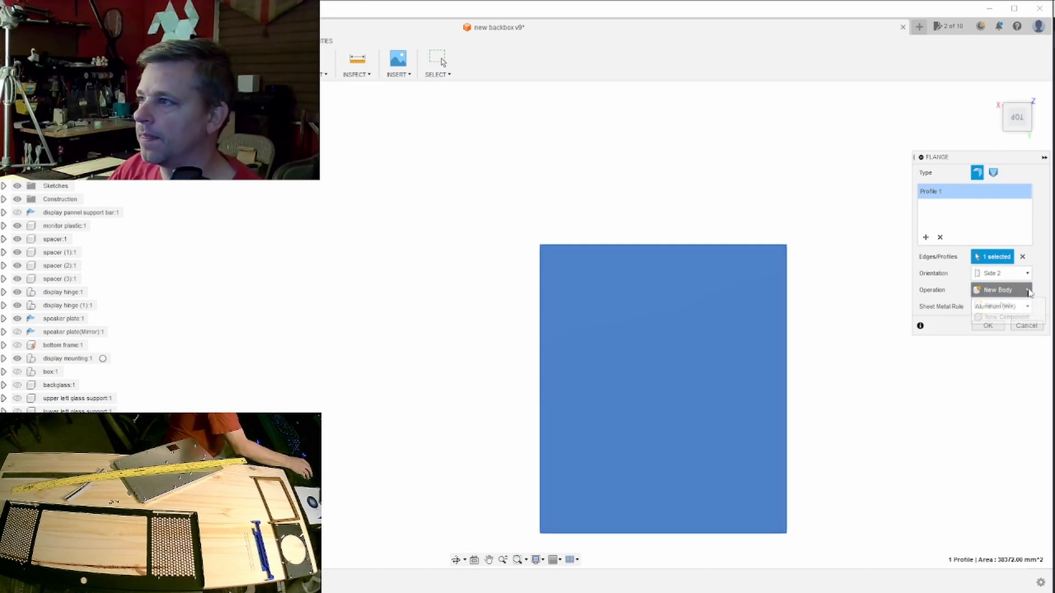
click(1010, 307)
click(1027, 307)
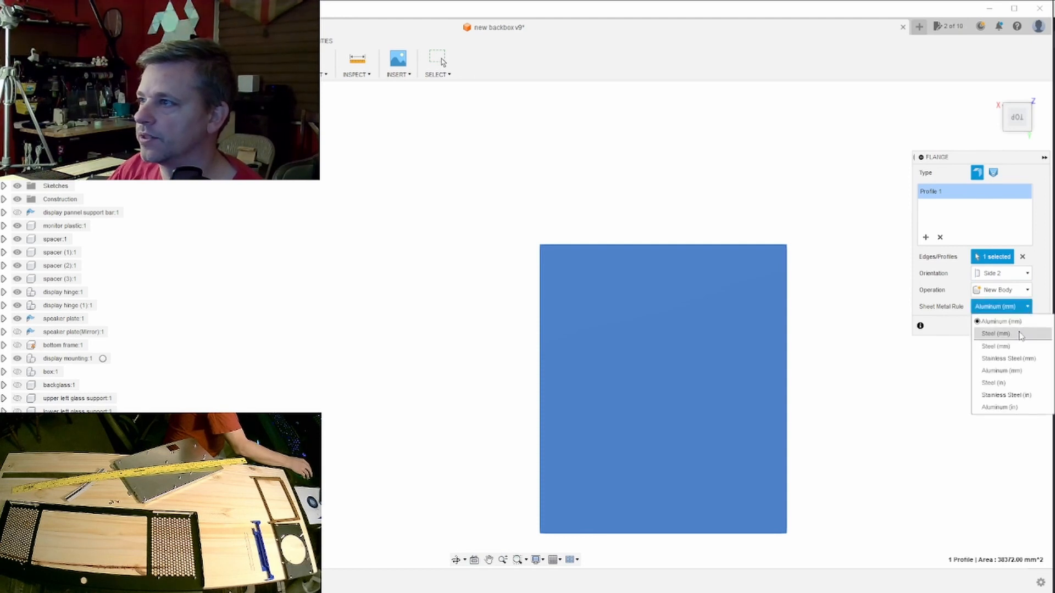
click(1017, 328)
middle_drag(948, 371, 928, 308)
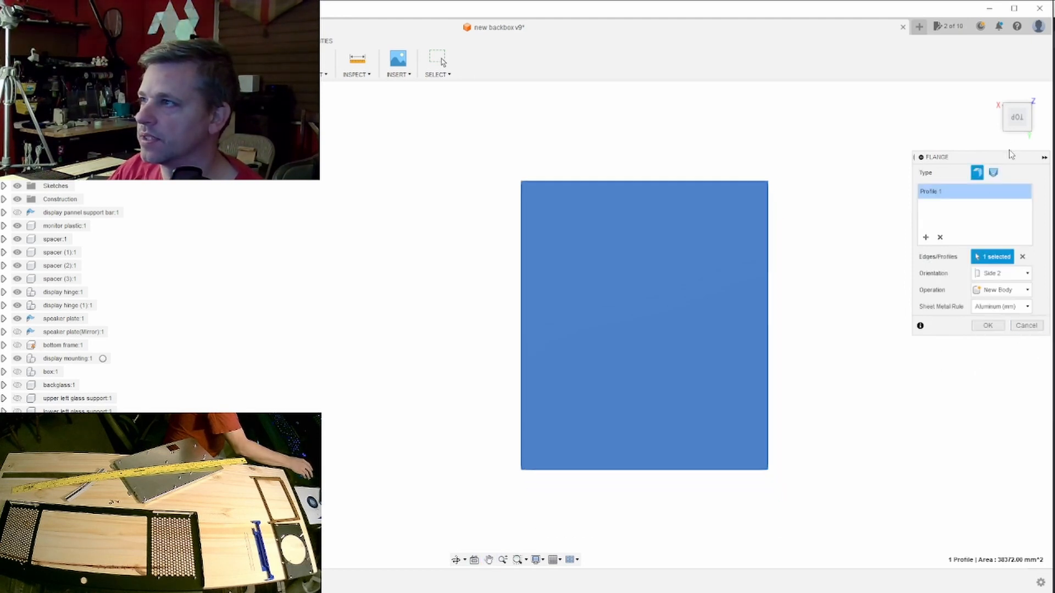
mouse_move(1017, 127)
mouse_down()
mouse_move(1000, 116)
mouse_move(1001, 85)
mouse_move(1013, 102)
mouse_up()
click(987, 325)
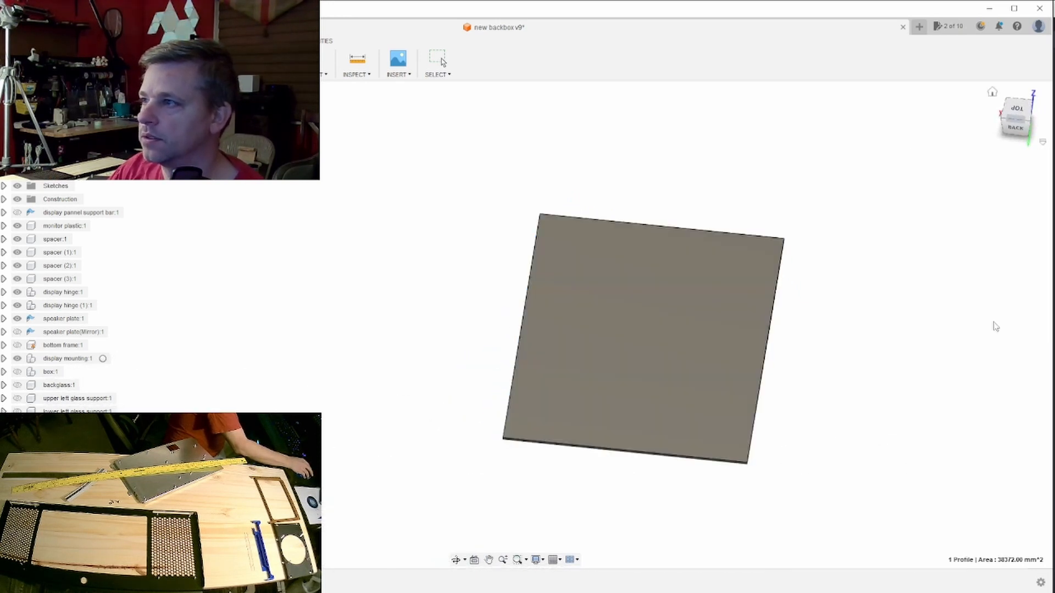
- Add edge flanges 10 mm high at 90 degrees along the two opposite 181 mm edges of the plate
scroll(649, 451, up, 3)
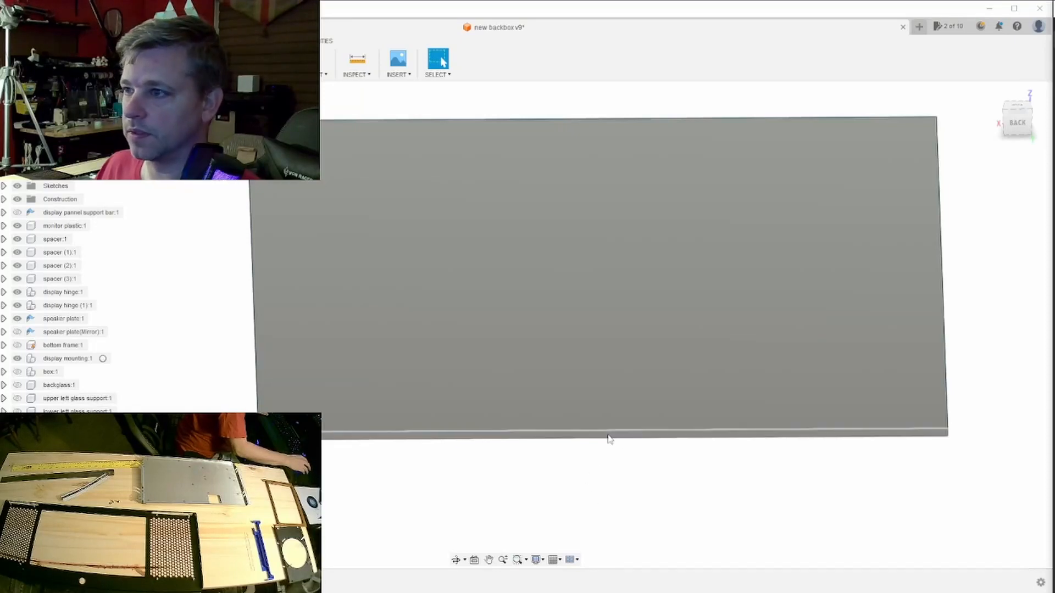
click(652, 438)
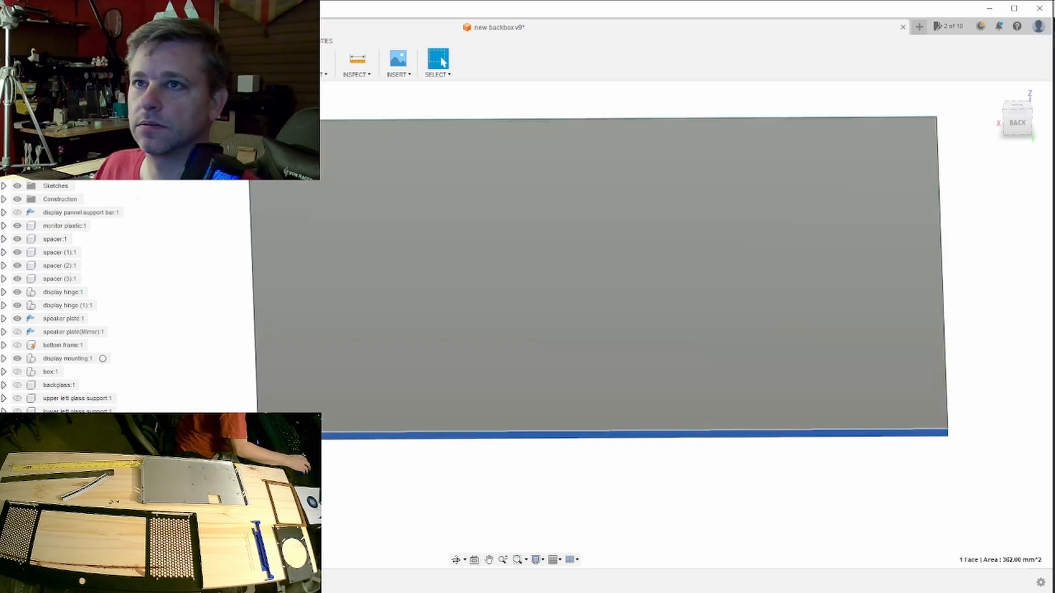
click(93, 74)
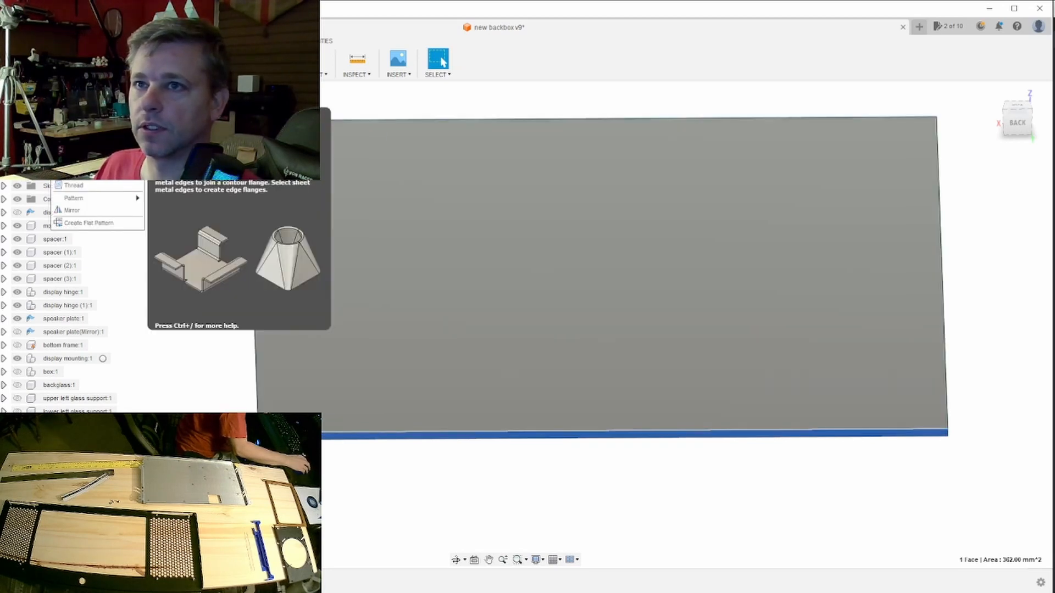
click(74, 114)
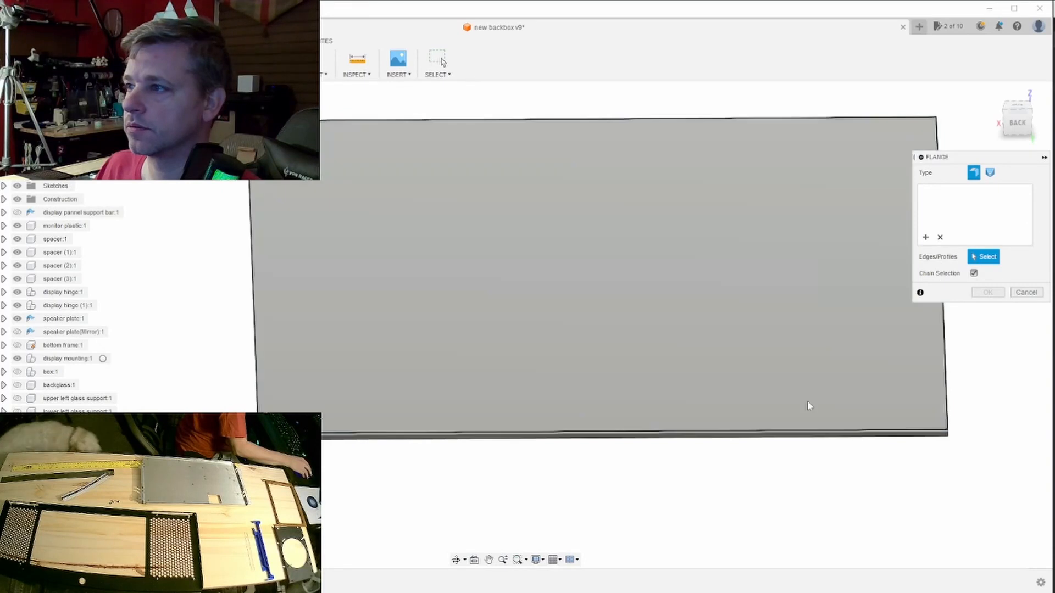
click(767, 432)
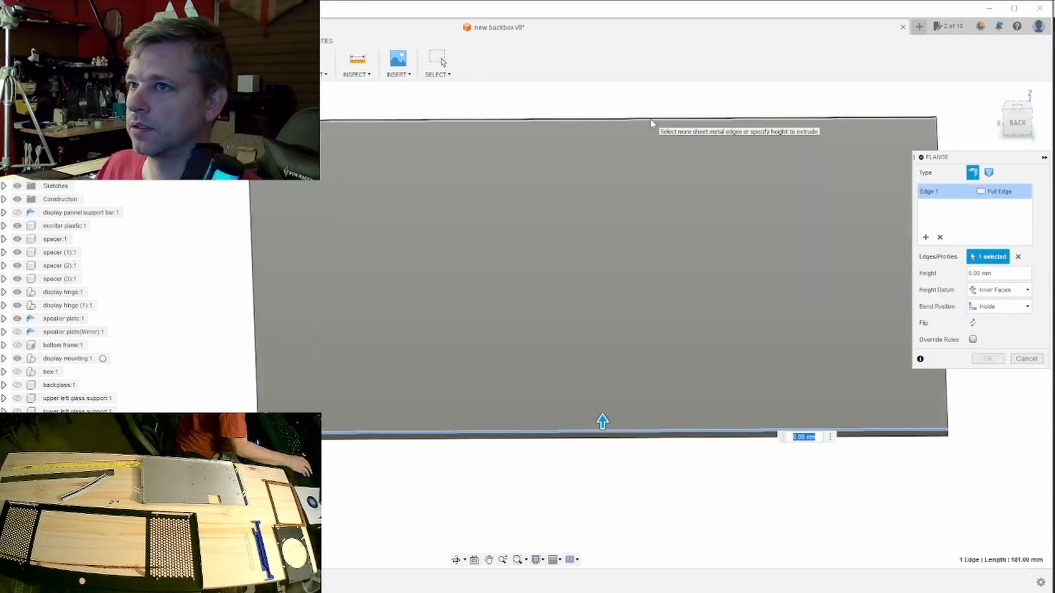
click(663, 120)
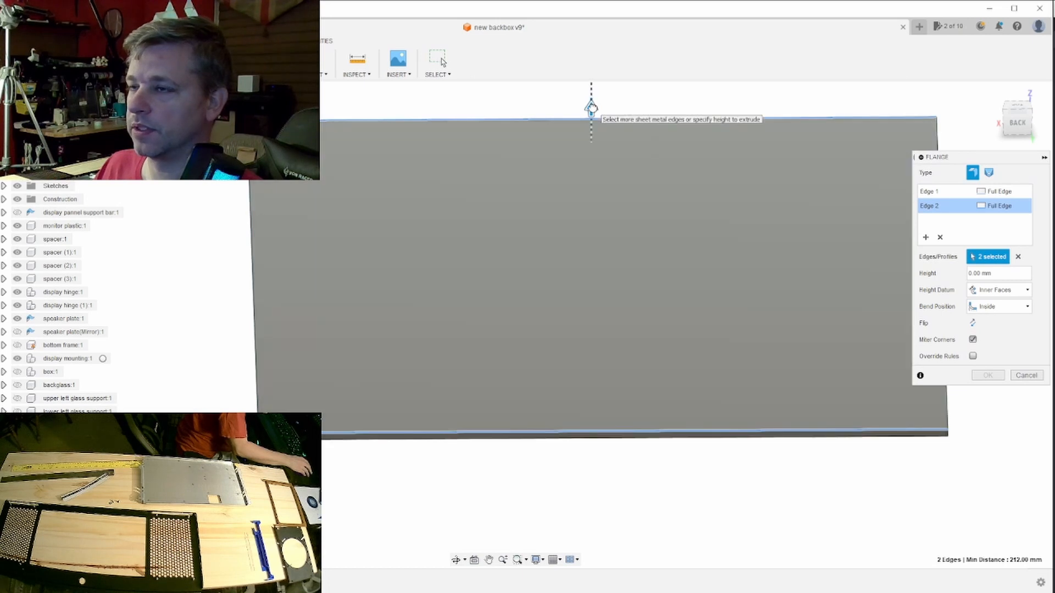
drag(591, 108, 591, 90)
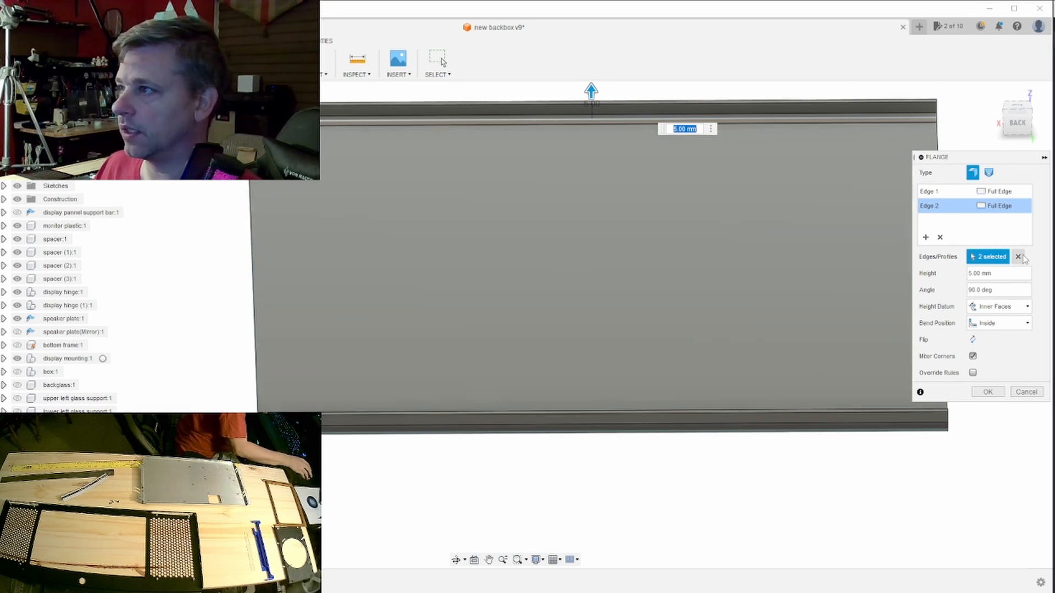
click(1016, 122)
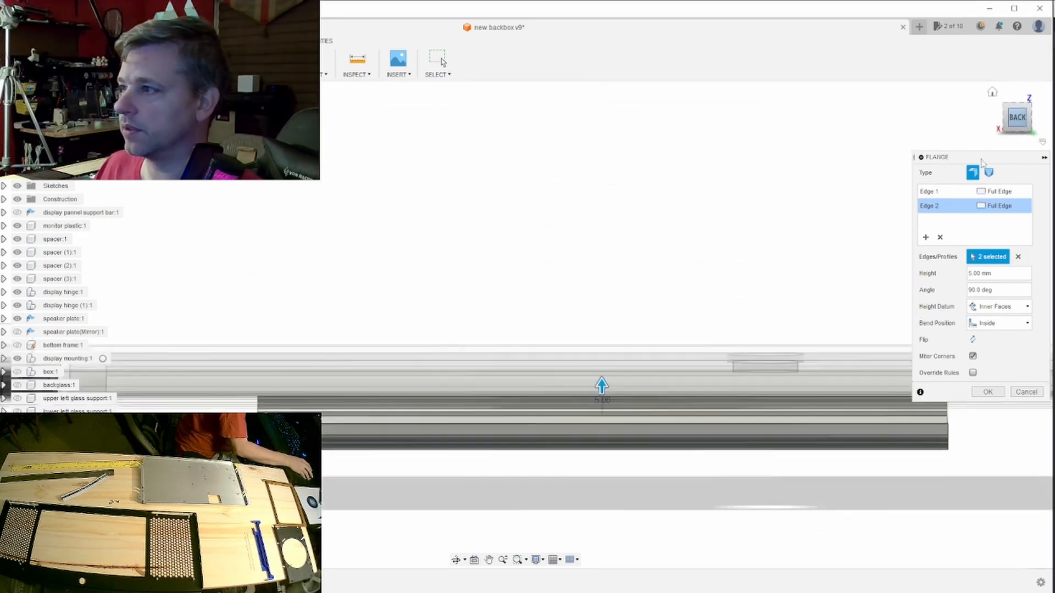
mouse_move(1014, 129)
mouse_down()
mouse_move(989, 155)
mouse_move(940, 134)
mouse_move(986, 163)
mouse_move(1044, 150)
mouse_move(1051, 134)
mouse_move(1026, 156)
mouse_move(922, 153)
mouse_up()
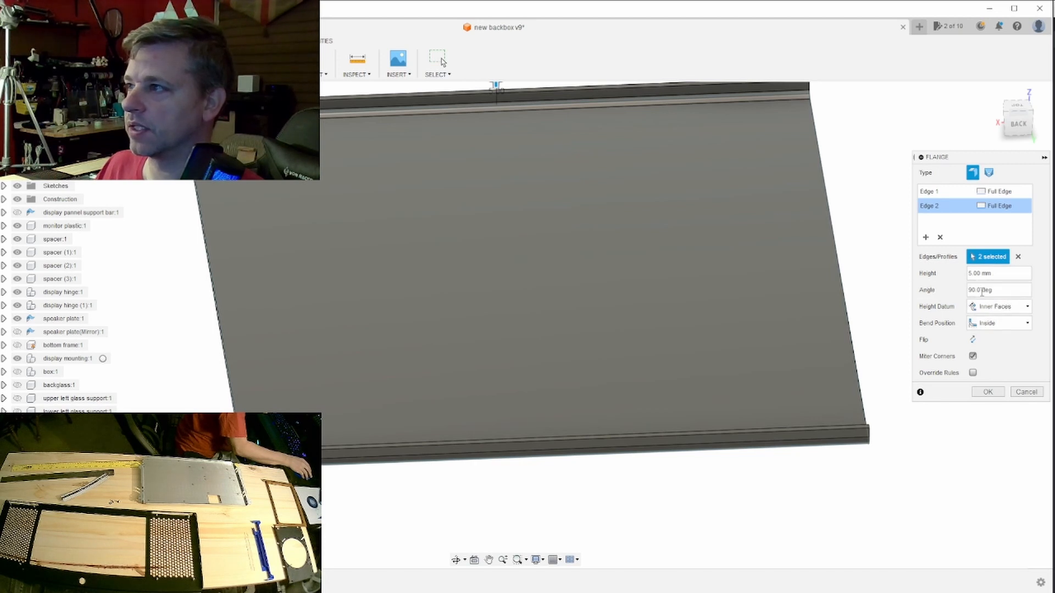
double_click(969, 273)
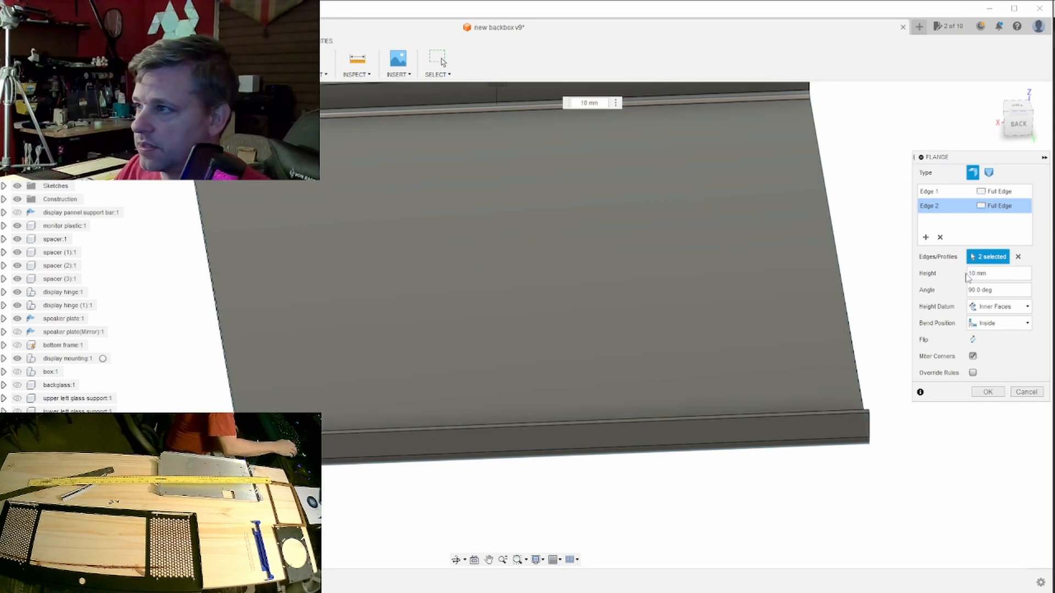
click(996, 396)
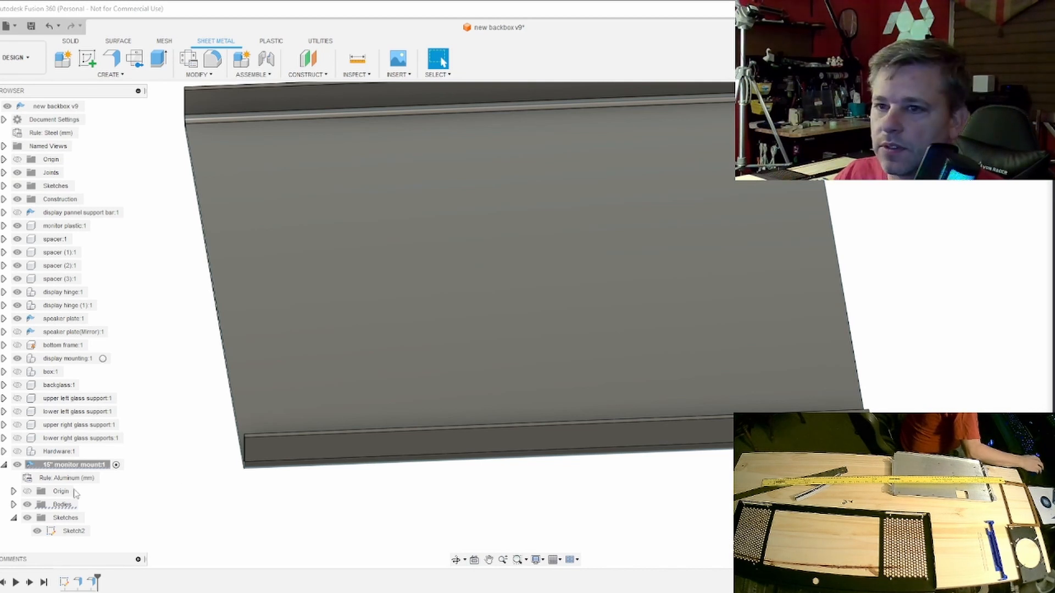
- Switch the 15" monitor mount component's sheet metal rule to Aluminum (1mm)
click(106, 478)
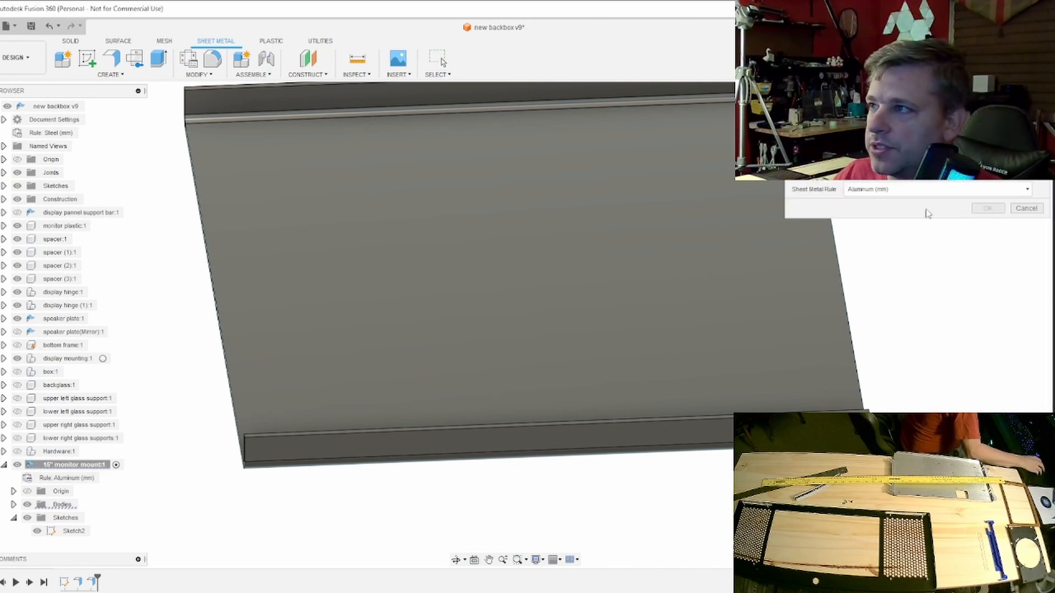
click(961, 190)
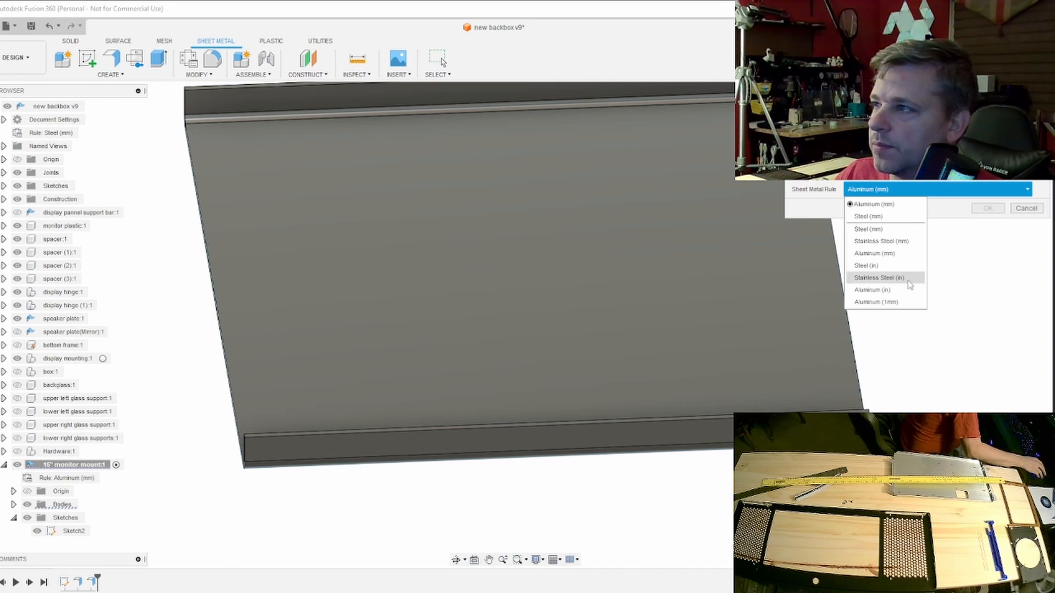
click(878, 302)
click(988, 209)
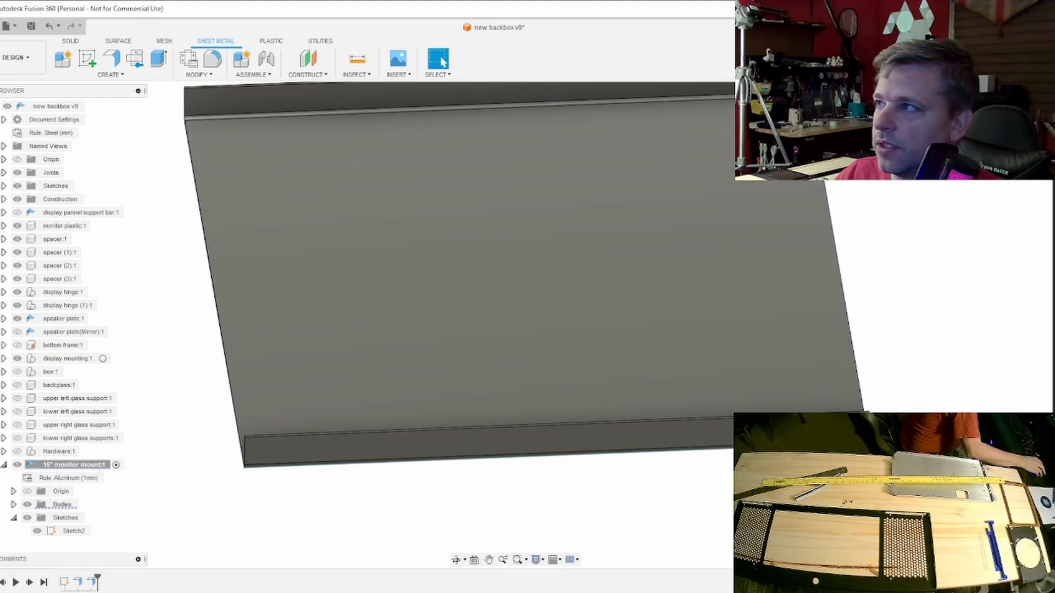
- Examine the bend between the plate and its flange from the end, along its length and at the open corner
mouse_move(515, 325)
shift+middle_down()
mouse_move(576, 292)
mouse_move(609, 231)
mouse_move(651, 198)
mouse_move(632, 184)
shift+middle_up()
scroll(533, 470, up, 10)
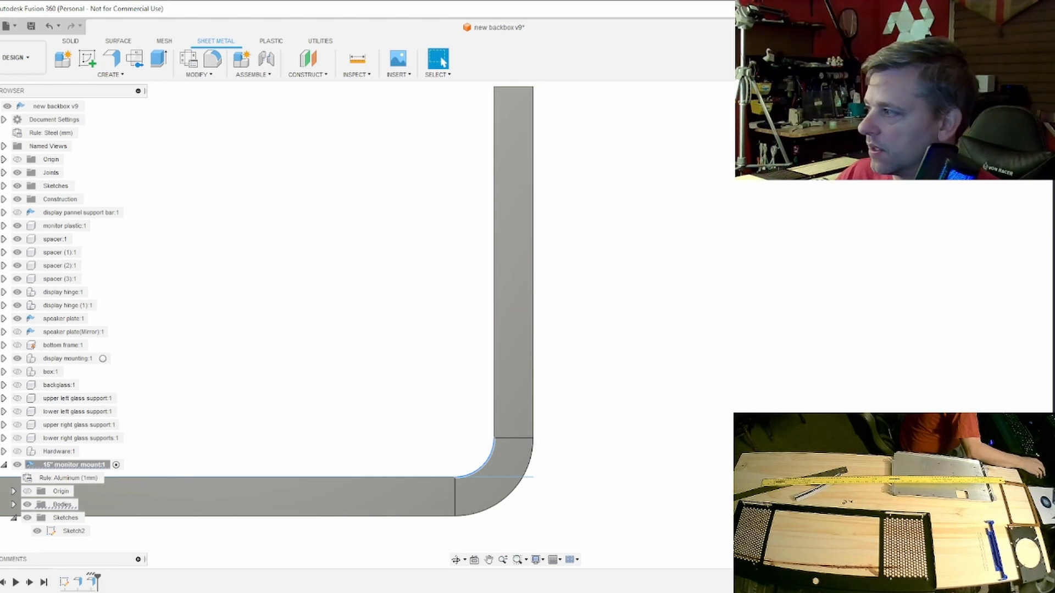
drag(1011, 123, 989, 140)
scroll(844, 206, down, 5)
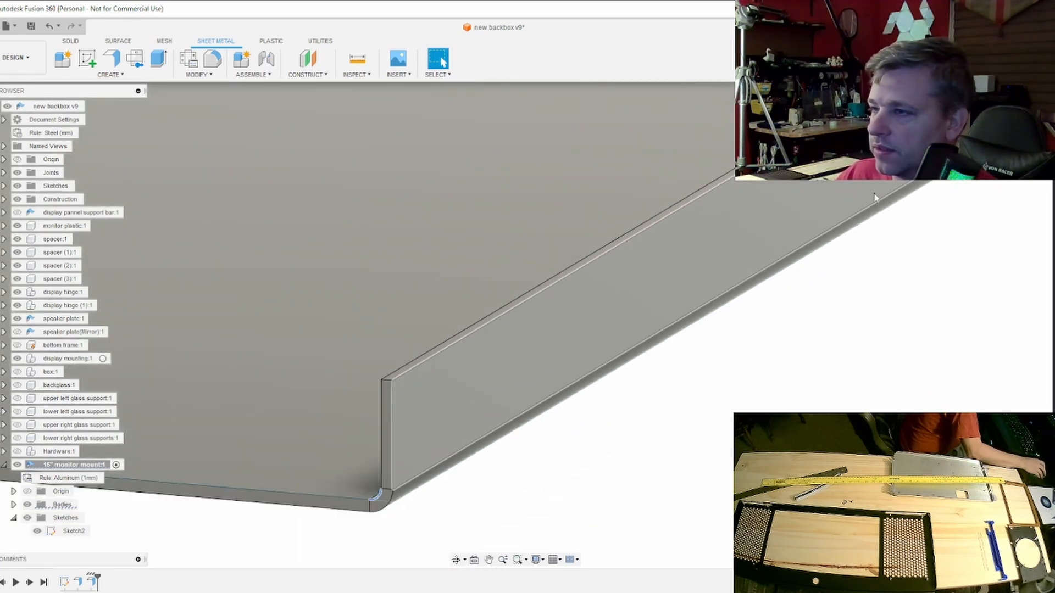
mouse_move(515, 325)
shift+middle_down()
mouse_move(473, 291)
mouse_move(453, 316)
mouse_move(502, 324)
shift+middle_up()
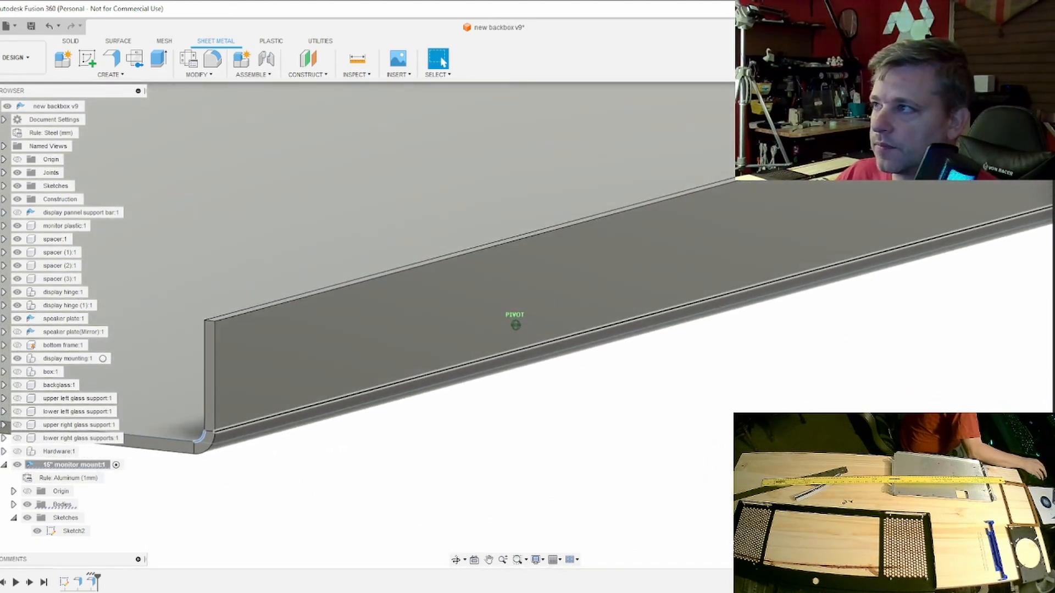
click(1011, 121)
scroll(645, 218, down, 5)
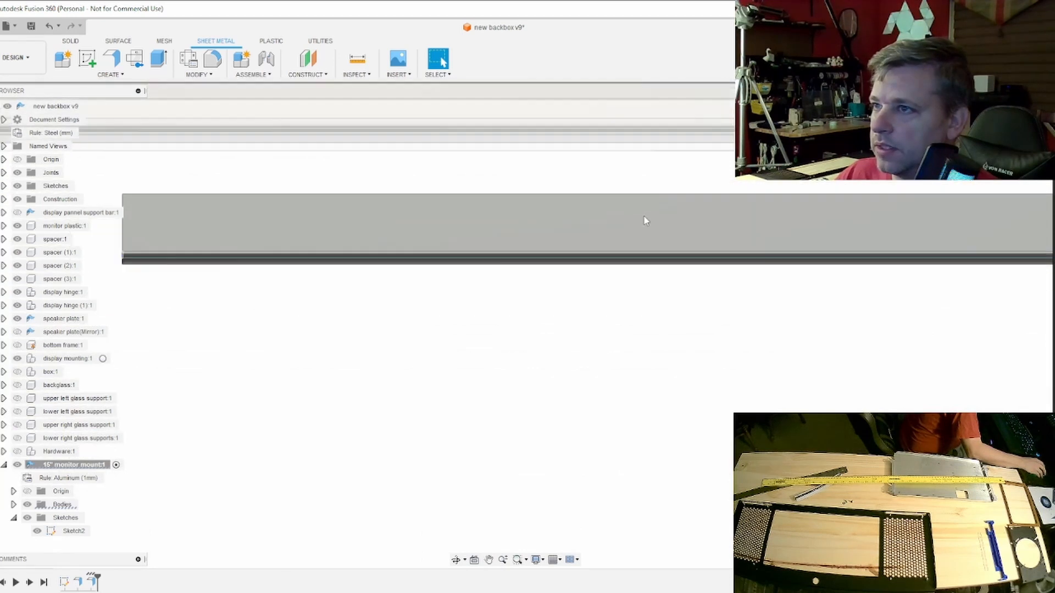
scroll(645, 218, up, 1)
mouse_move(514, 313)
shift+middle_down()
mouse_move(671, 245)
mouse_move(906, 279)
shift+middle_up()
shift+middle_drag(513, 318, 524, 361)
scroll(522, 356, up, 2)
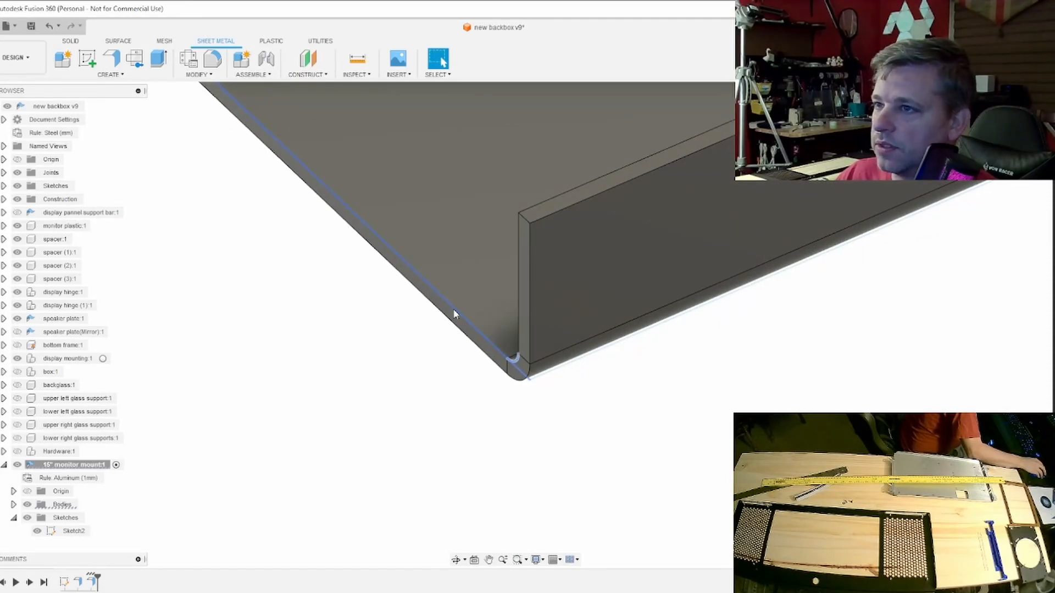
click(454, 314)
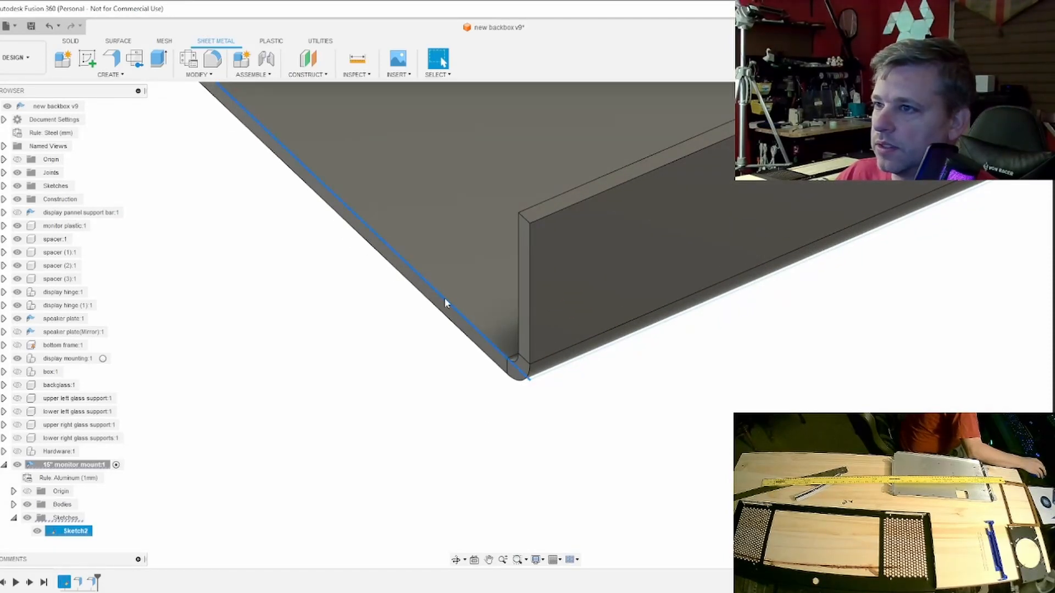
click(443, 306)
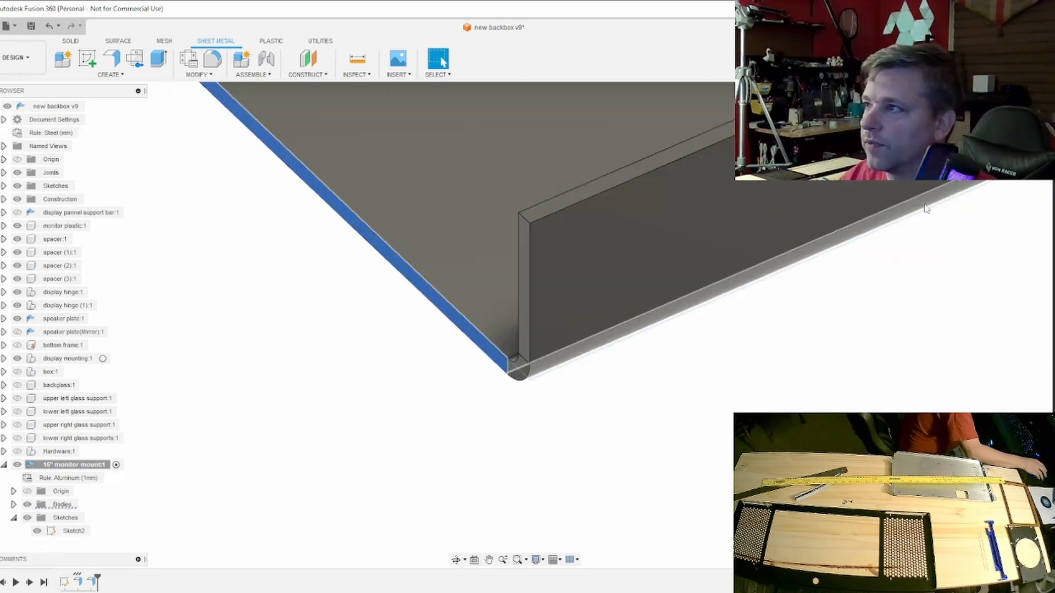
shift+middle_drag(890, 131, 772, 149)
shift+middle_drag(734, 271, 735, 273)
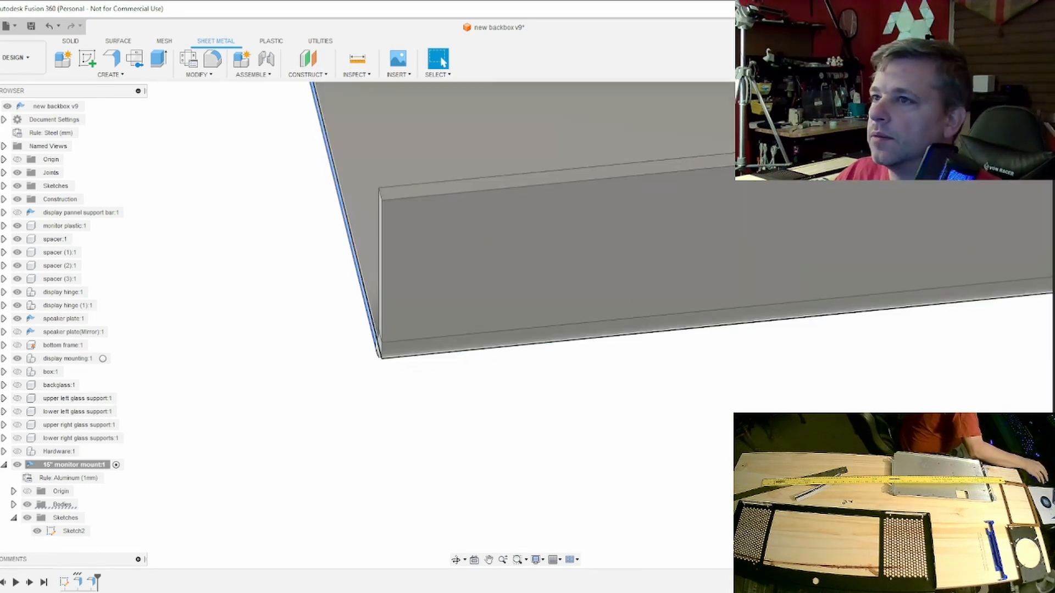
click(1015, 125)
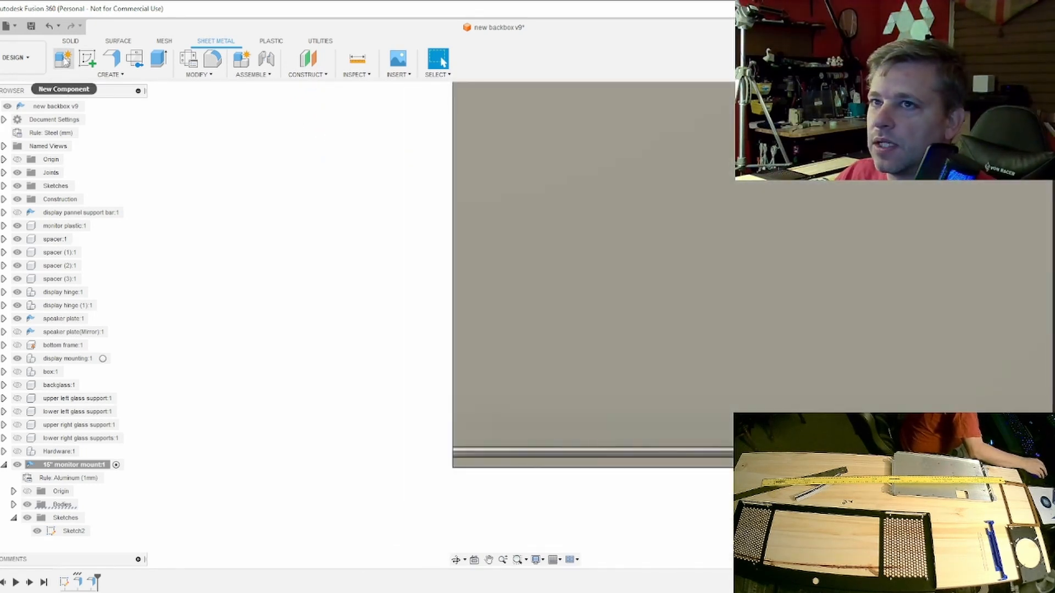
click(86, 57)
click(483, 378)
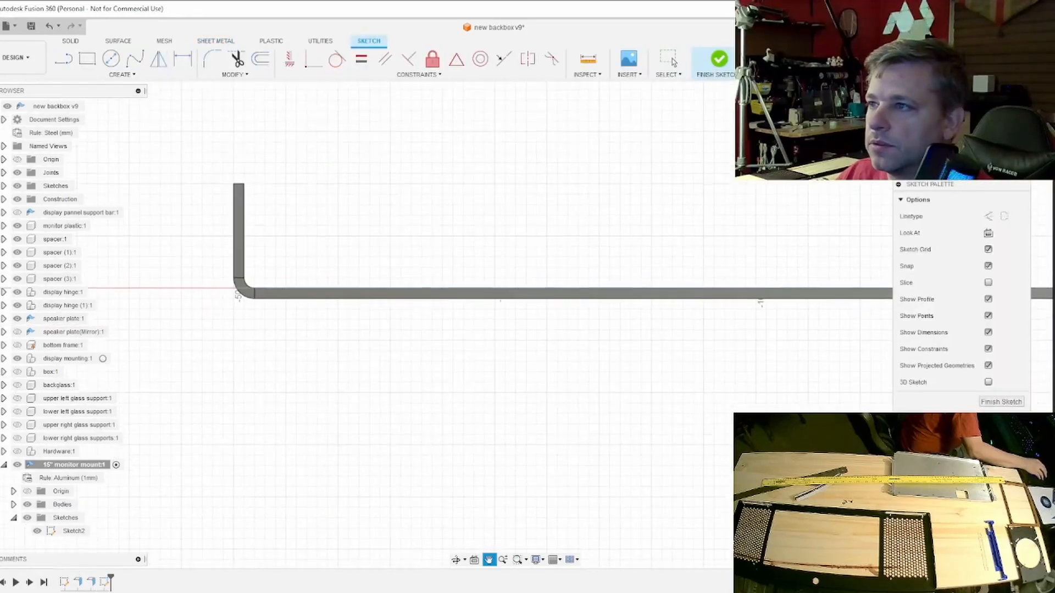
shift+middle_drag(483, 378, 481, 275)
middle_drag(403, 330, 530, 213)
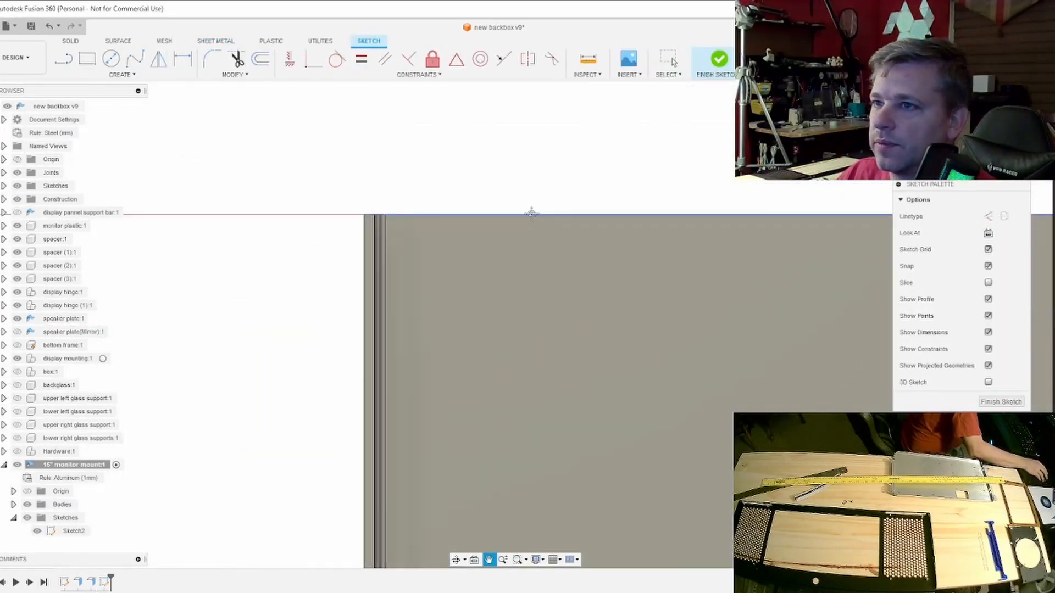
scroll(372, 233, up, 2)
click(371, 236)
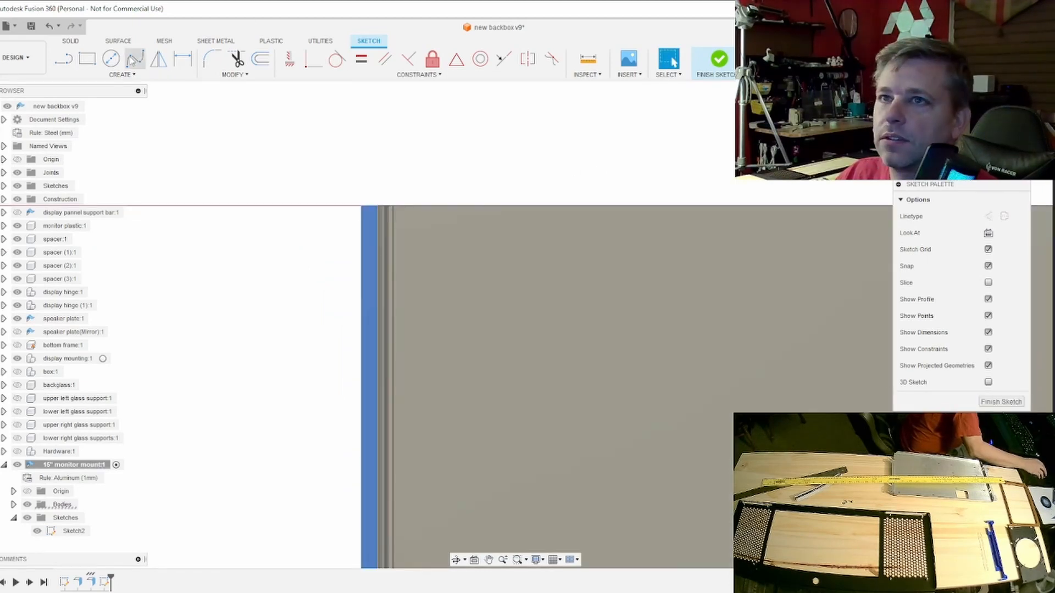
click(87, 58)
scroll(344, 276, up, 3)
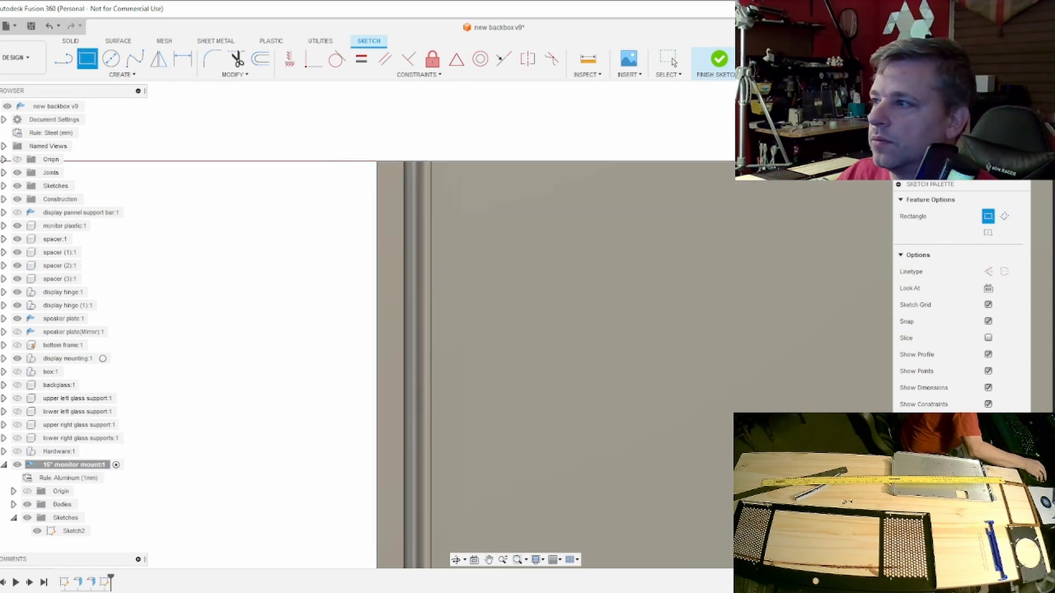
click(735, 61)
click(107, 584)
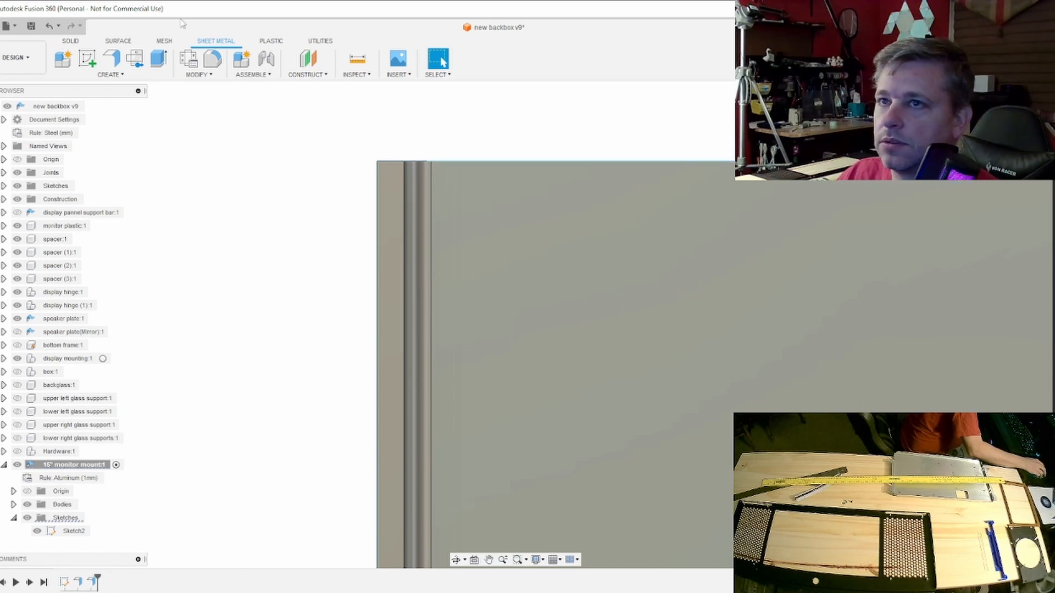
- Sketch a rectangle over the flange's end at the plate corner and cut that part of the flange away
click(86, 59)
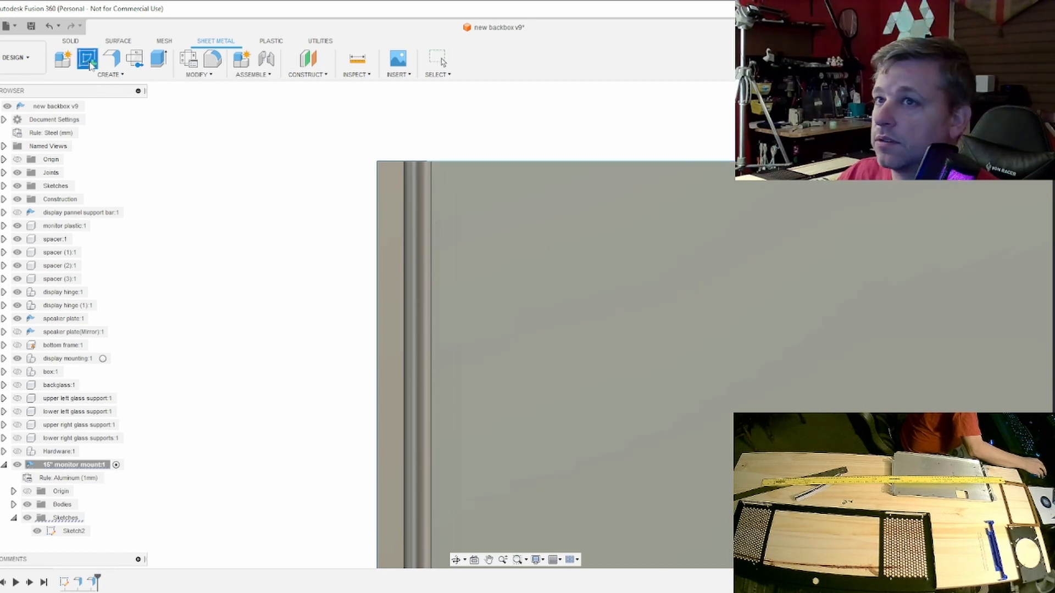
click(435, 226)
click(394, 199)
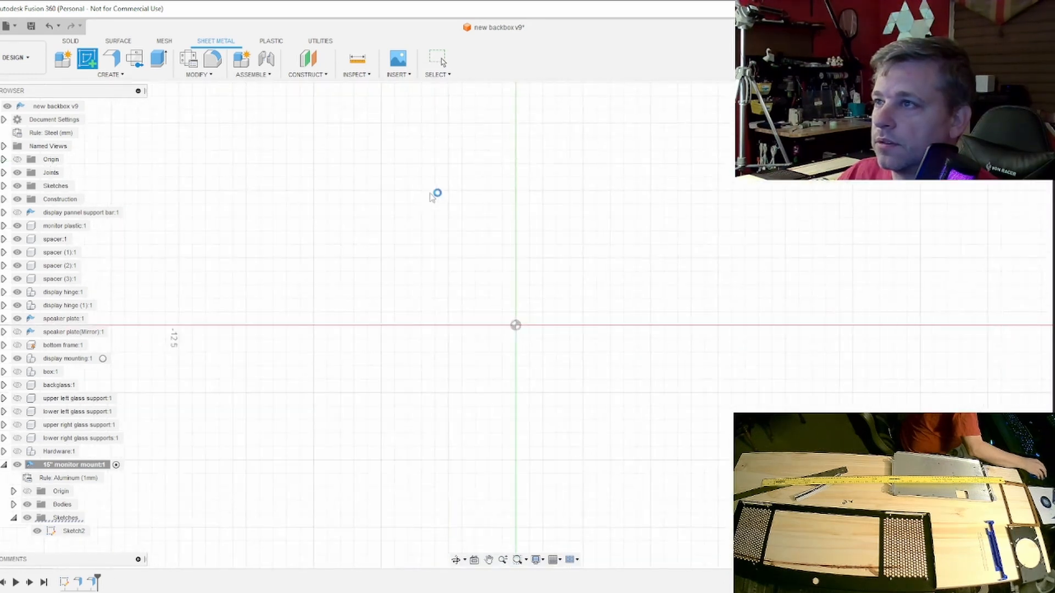
middle_drag(578, 137, 594, 289)
scroll(595, 289, down, 7)
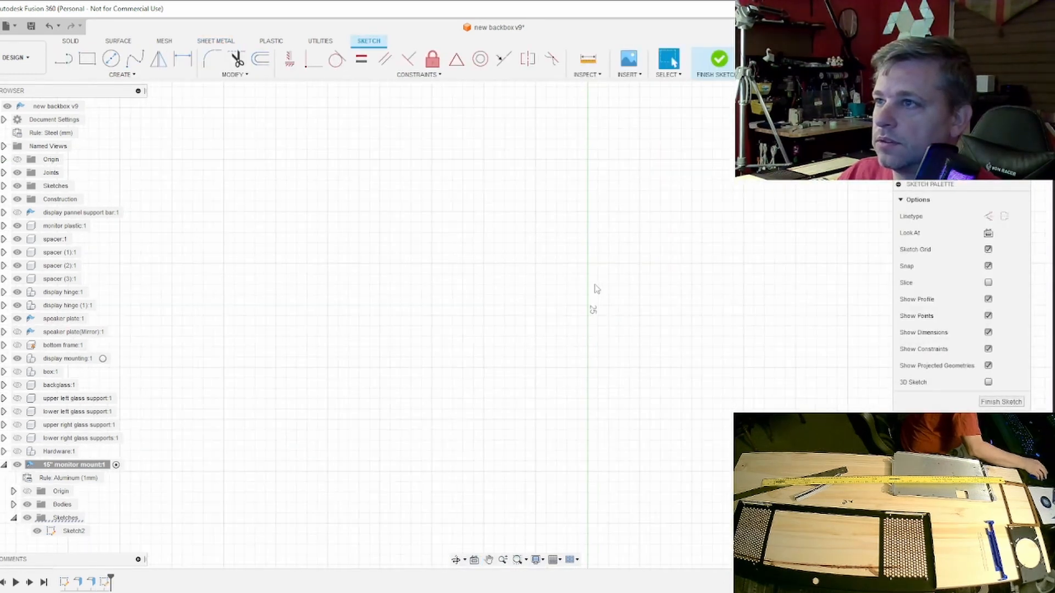
scroll(583, 165, up, 3)
scroll(596, 156, up, 4)
middle_drag(688, 137, 516, 224)
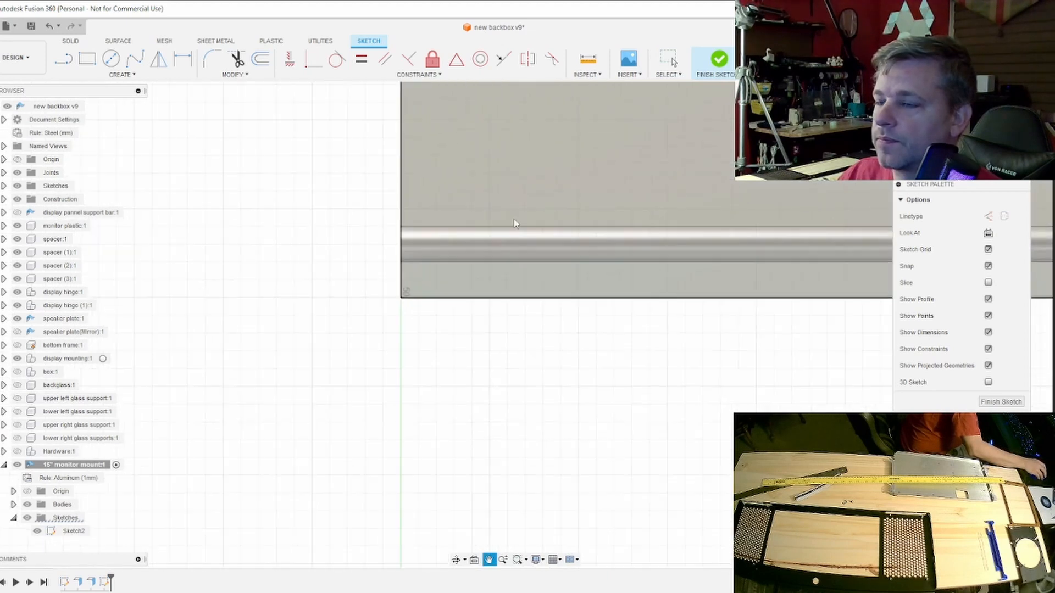
scroll(516, 224, up, 2)
click(87, 59)
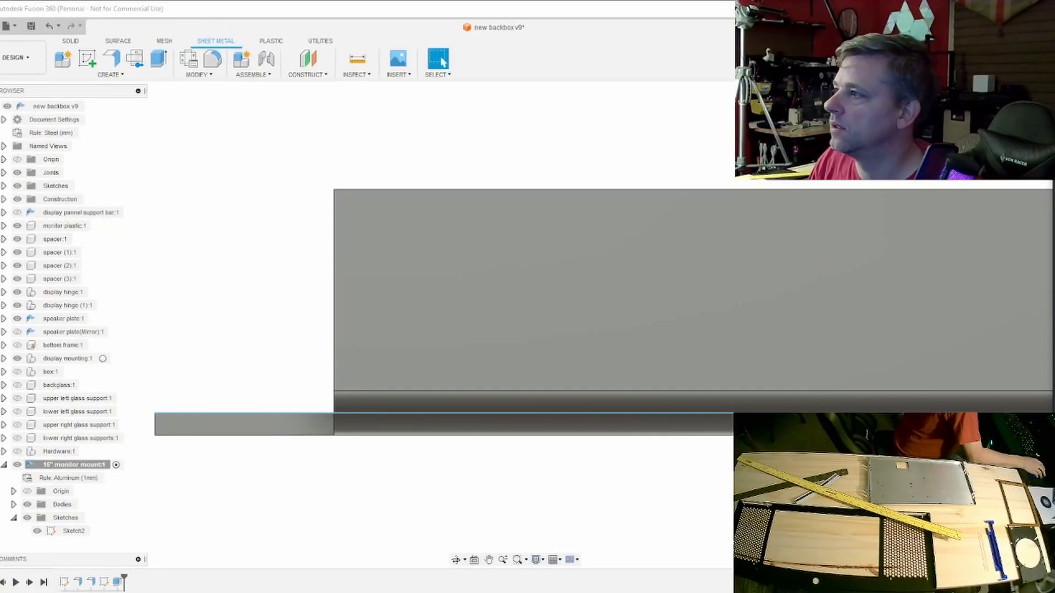
- Start a sketch on the flange's face and draw a 6 mm line along its free edge from the outer corner
shift+middle_drag(515, 324, 514, 247)
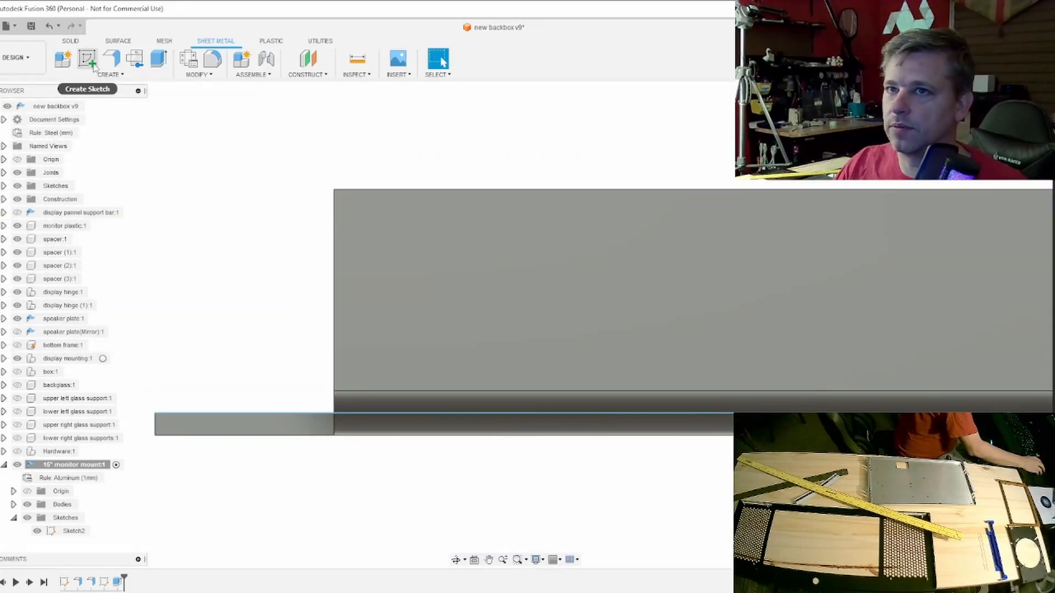
click(87, 57)
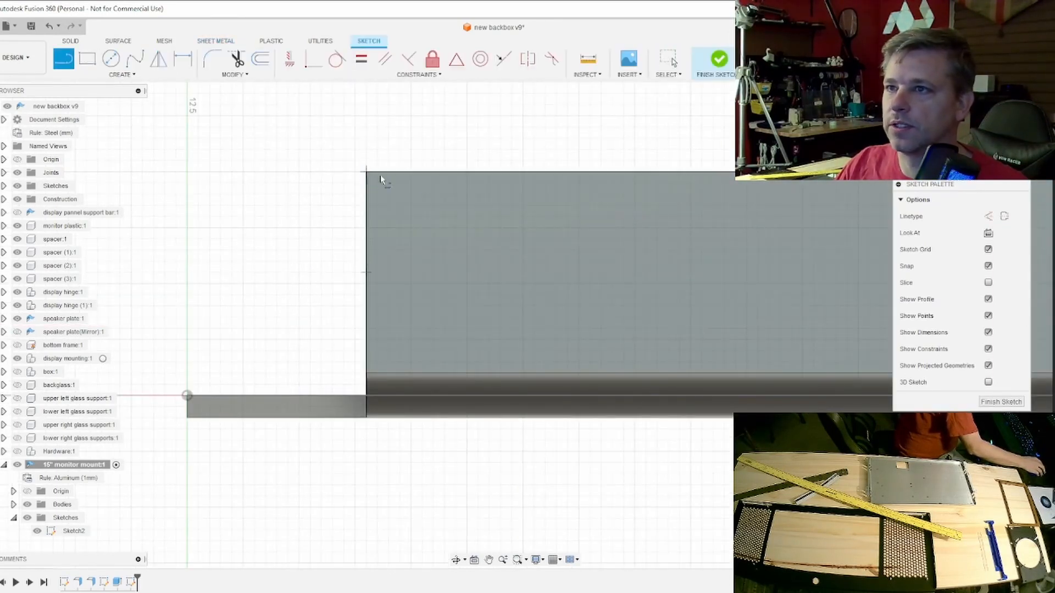
click(366, 172)
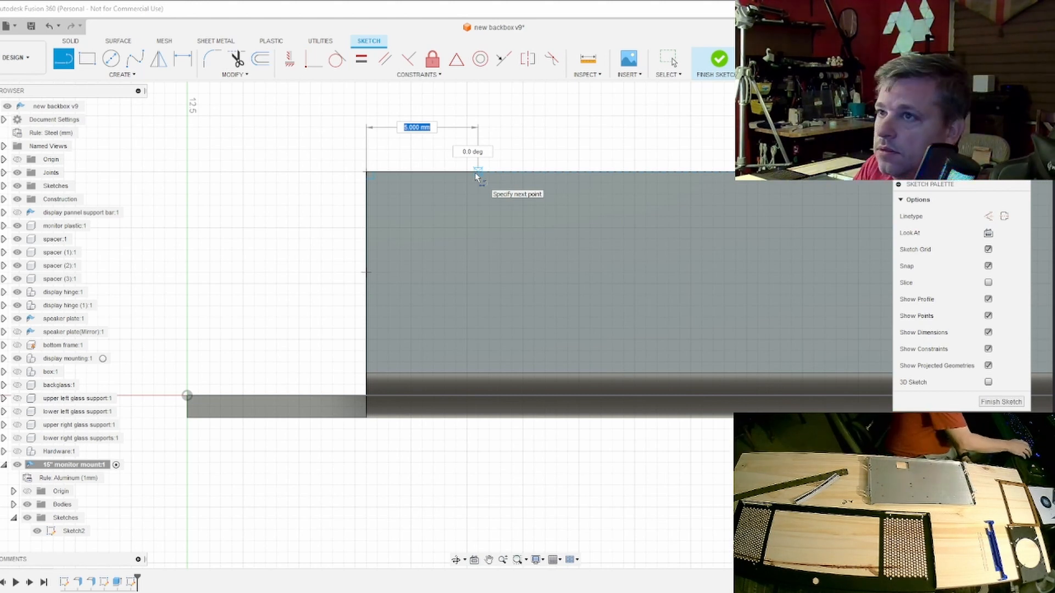
text(6)
key(Tab)
key(Return)
key(Escape)
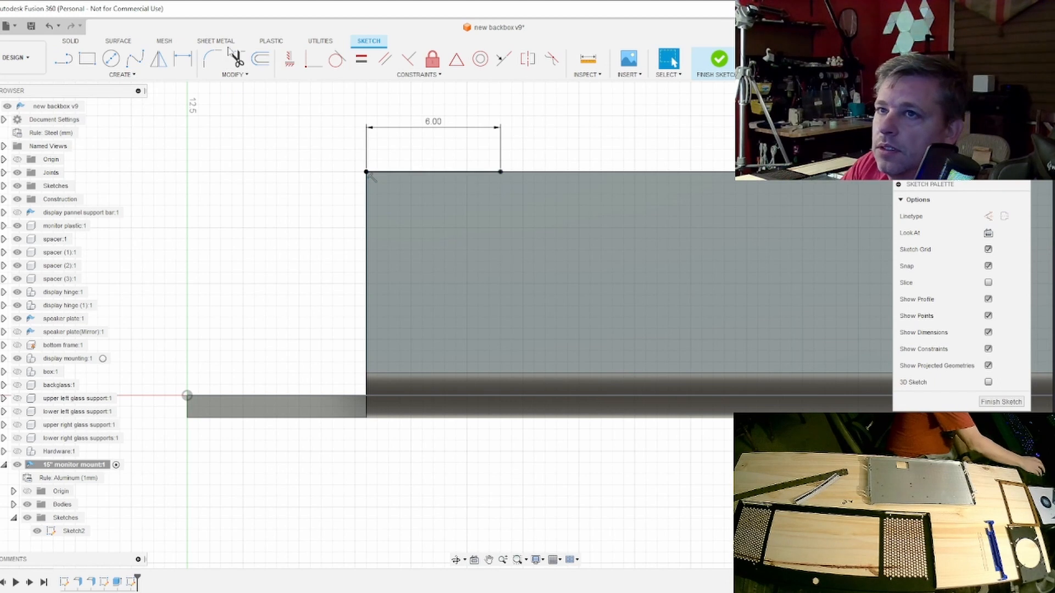
- Draw a 5 mm line down the flange's end from the same corner and close the triangle with a diagonal line
click(75, 63)
click(366, 172)
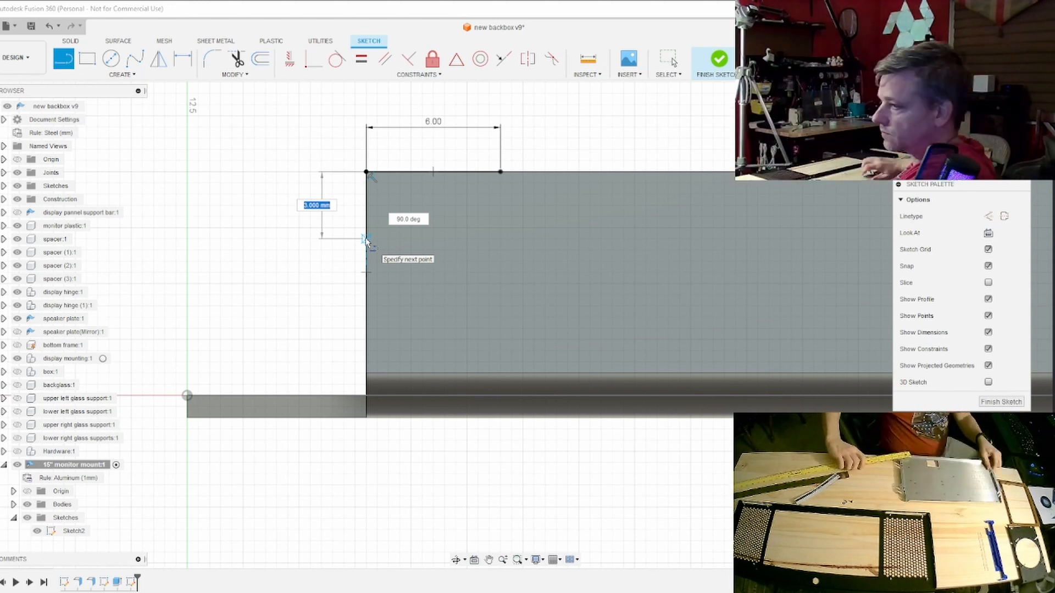
text(5)
key(Tab)
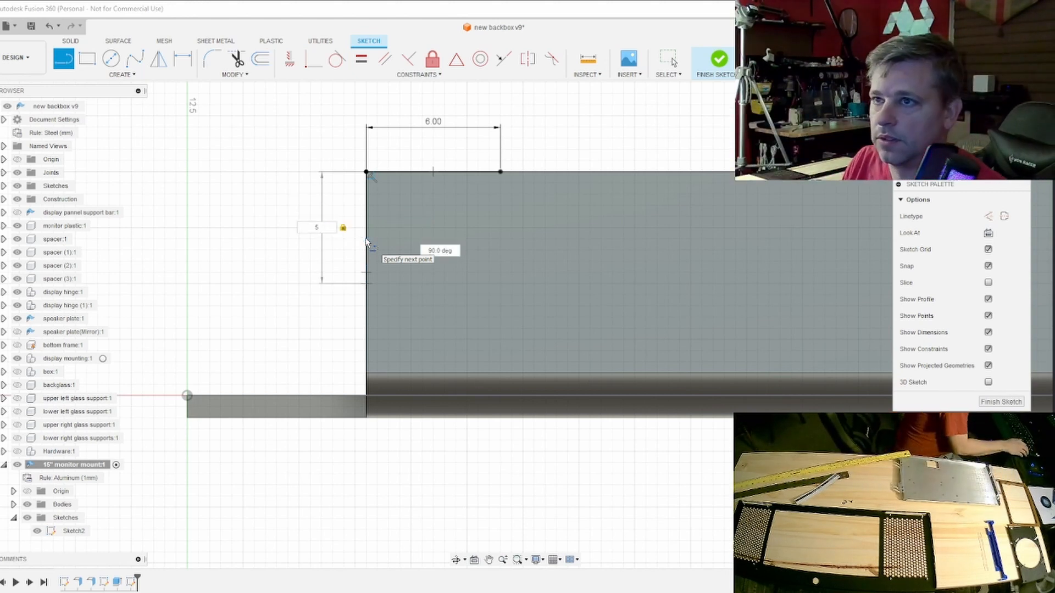
key(Return)
key(Escape)
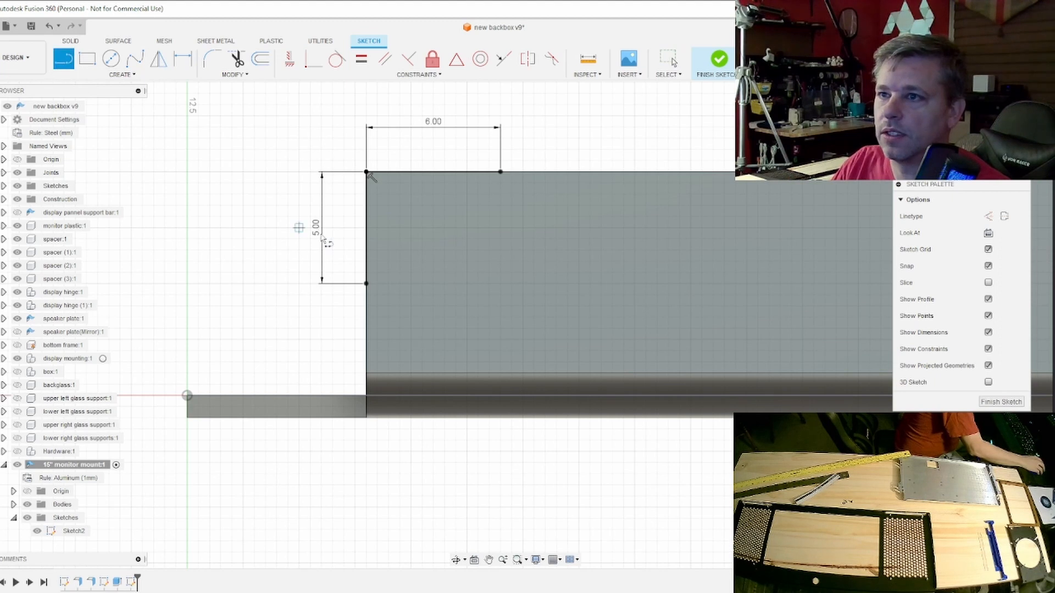
click(367, 283)
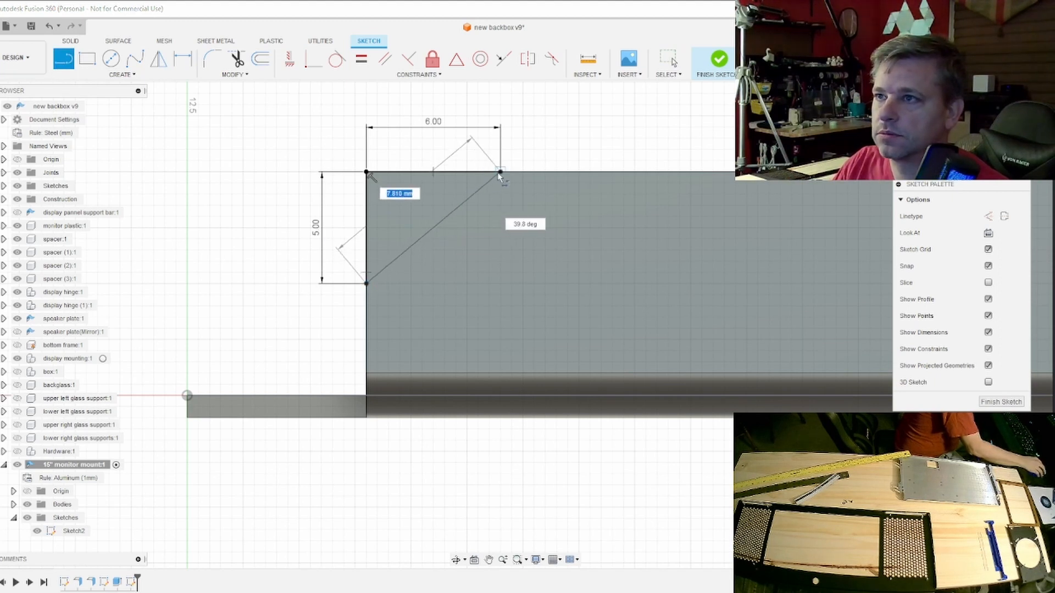
click(499, 172)
click(986, 404)
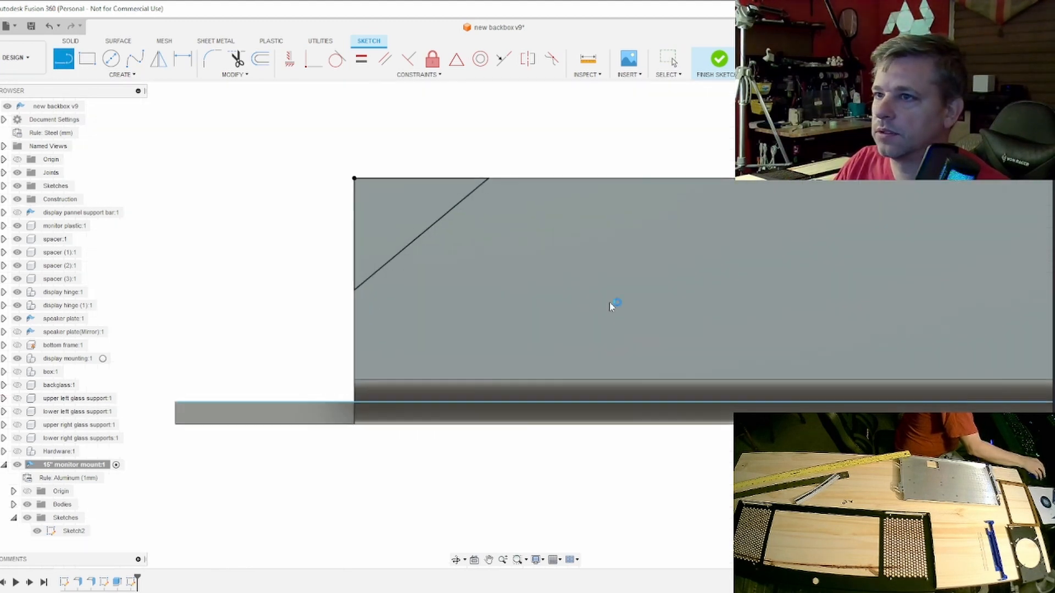
- Extrude the corner triangle -212 mm as a cut through both parallel flanges, ending at the far flange's outer face
click(363, 237)
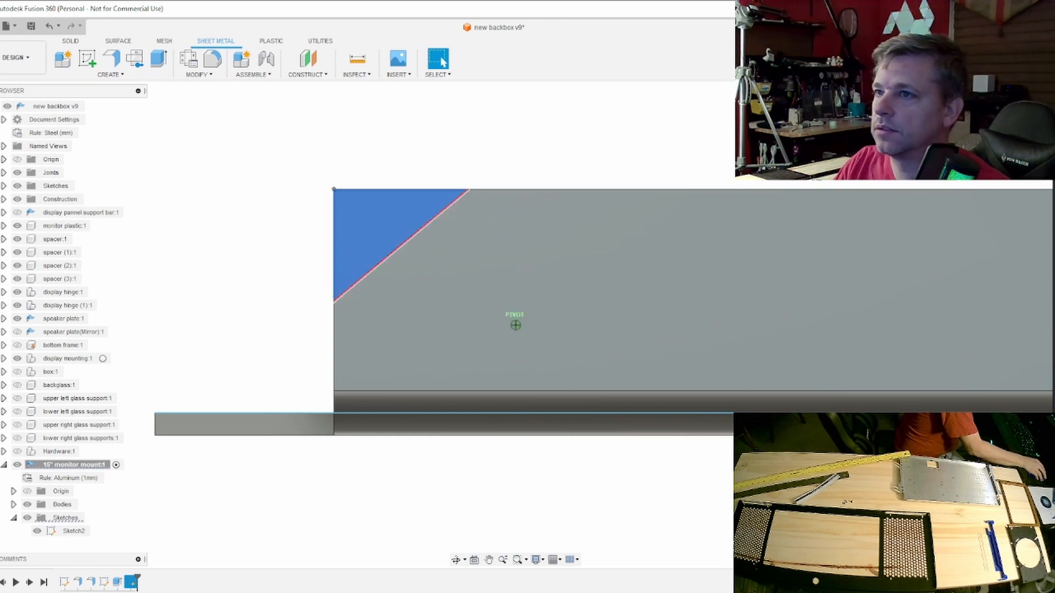
drag(1017, 119, 1006, 165)
scroll(640, 260, down, 10)
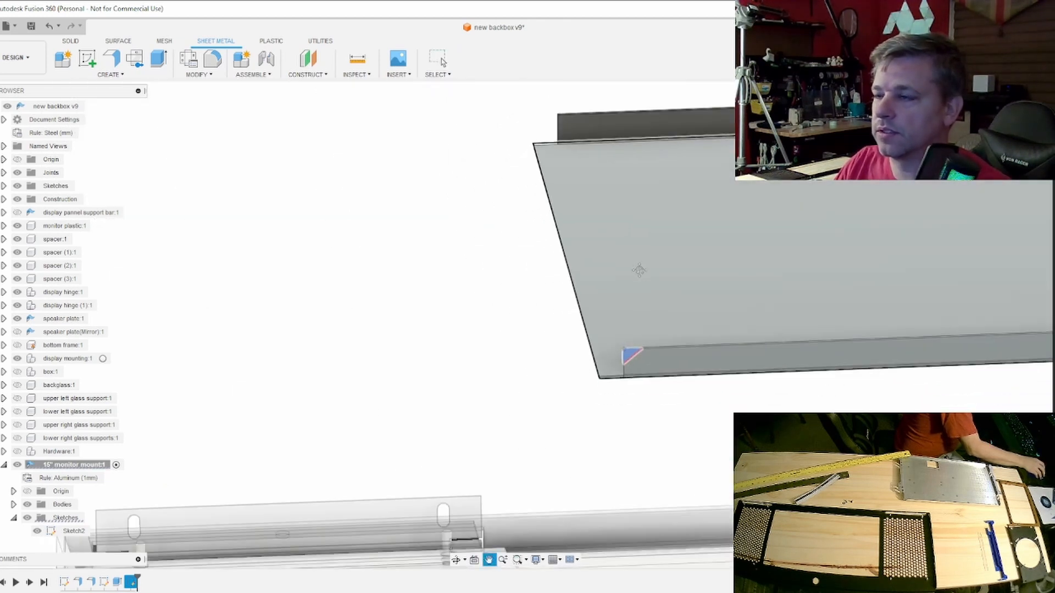
middle_drag(639, 270, 604, 322)
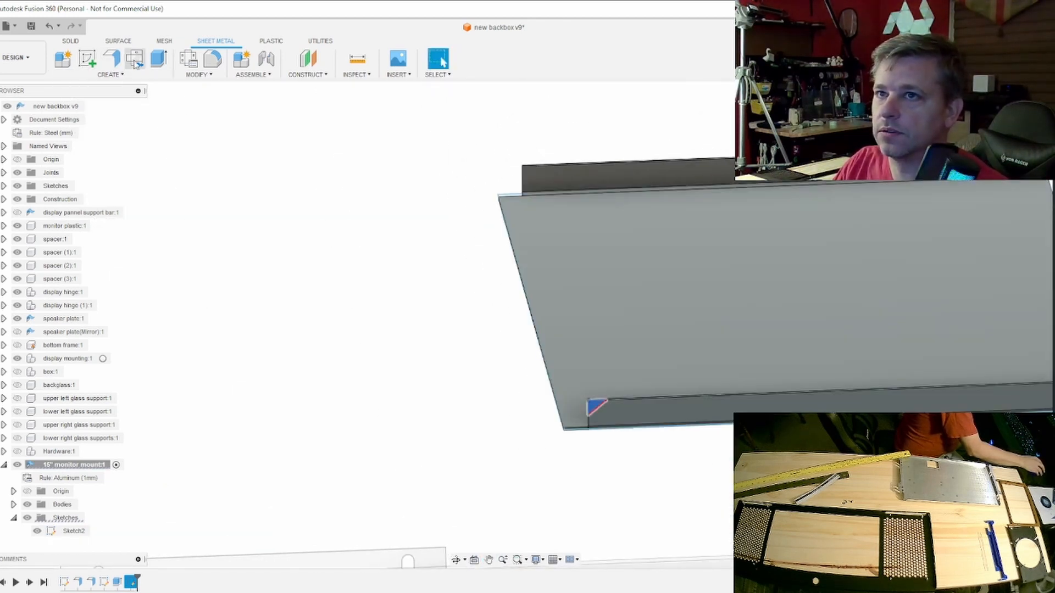
click(155, 65)
drag(599, 408, 502, 181)
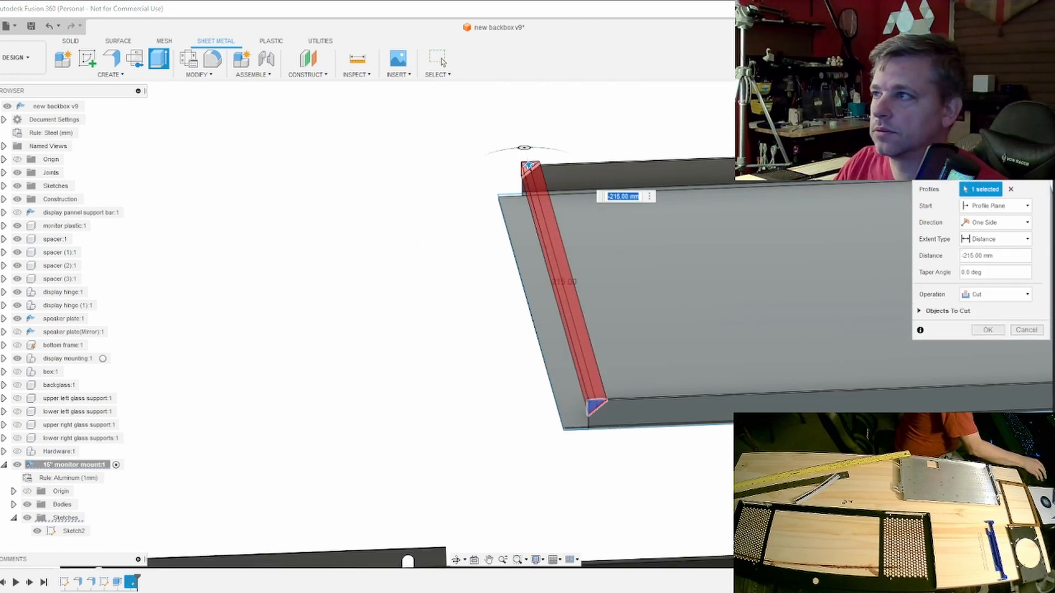
shift+middle_drag(515, 325, 588, 302)
click(1012, 122)
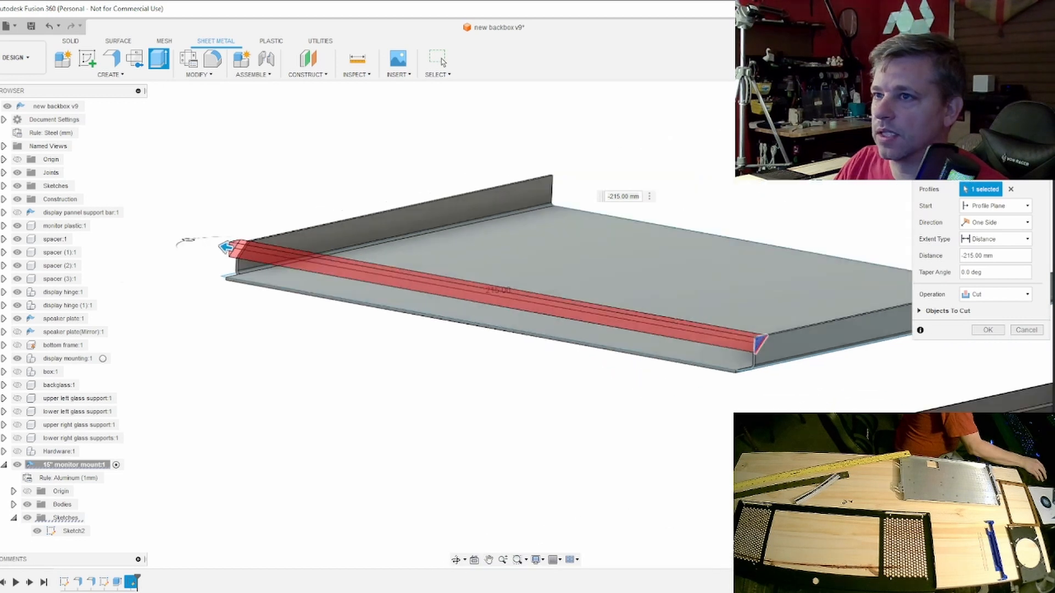
scroll(266, 302, up, 4)
middle_drag(202, 311, 431, 283)
scroll(417, 283, up, 5)
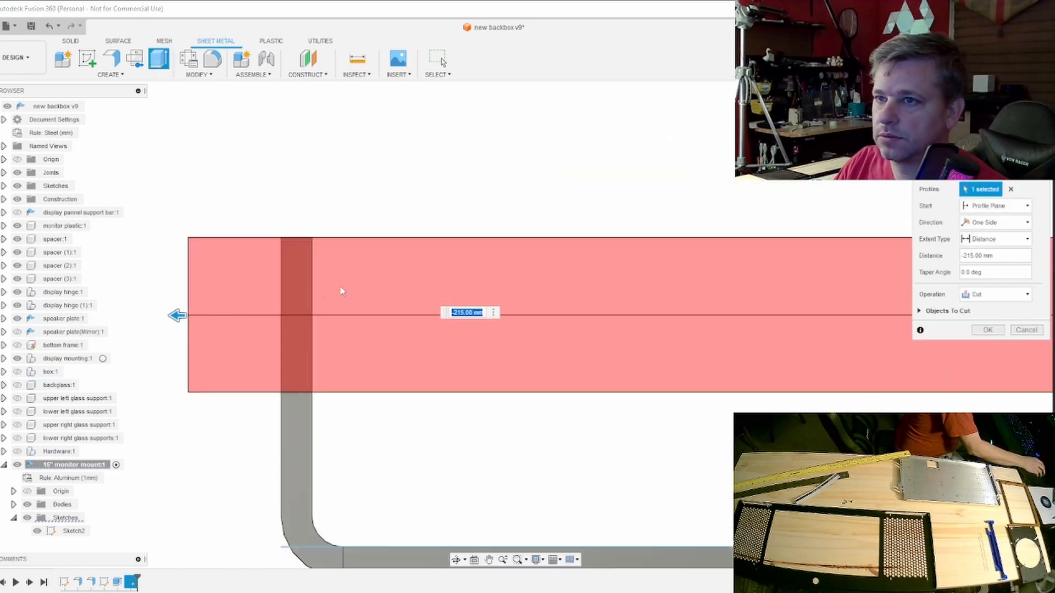
drag(158, 315, 263, 318)
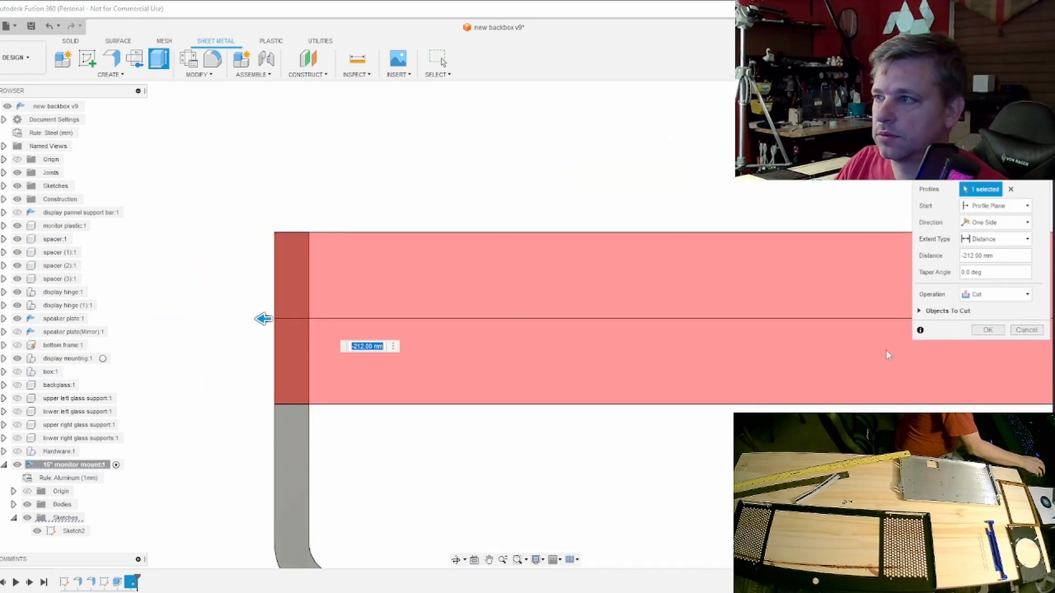
click(988, 330)
- Examine the chamfered corners on both flanges and compare them with the untrimmed ends of the plate
scroll(956, 212, down, 5)
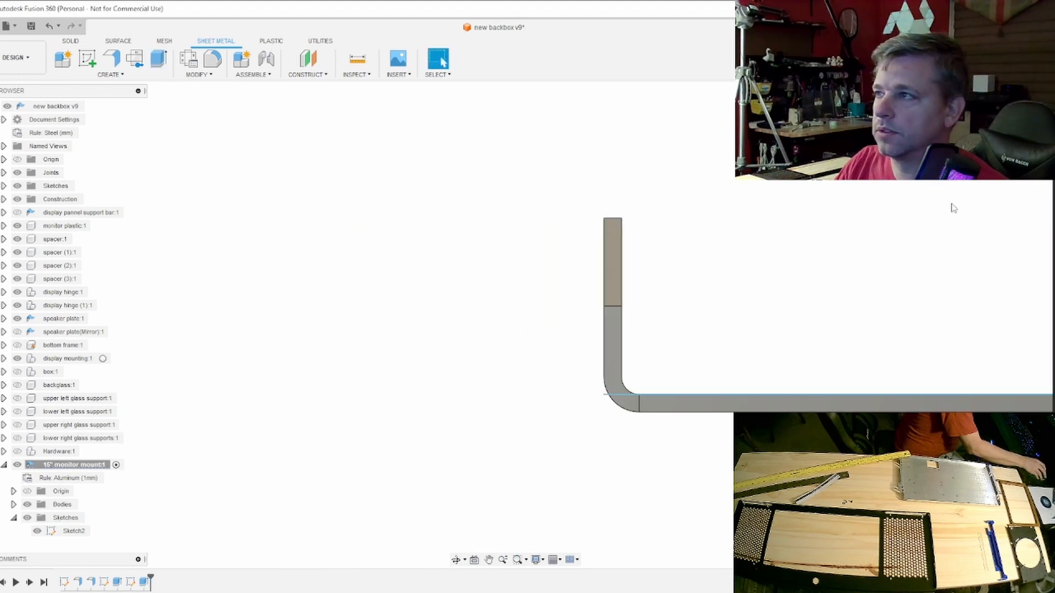
shift+middle_drag(955, 211, 890, 215)
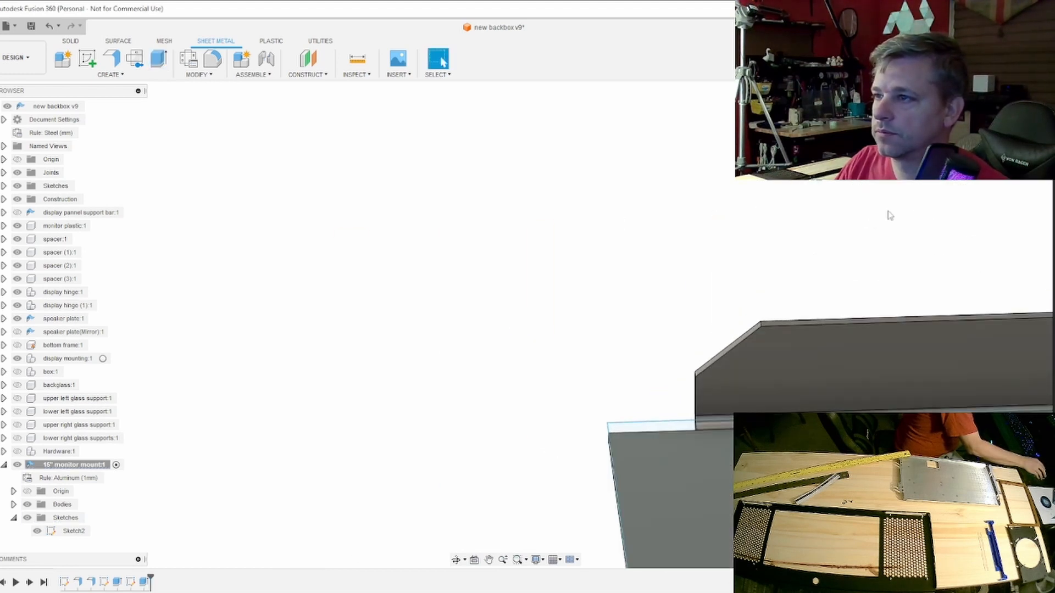
scroll(824, 249, down, 5)
middle_drag(869, 261, 613, 127)
scroll(728, 275, down, 1)
middle_drag(729, 274, 551, 233)
scroll(611, 254, up, 1)
scroll(613, 258, down, 2)
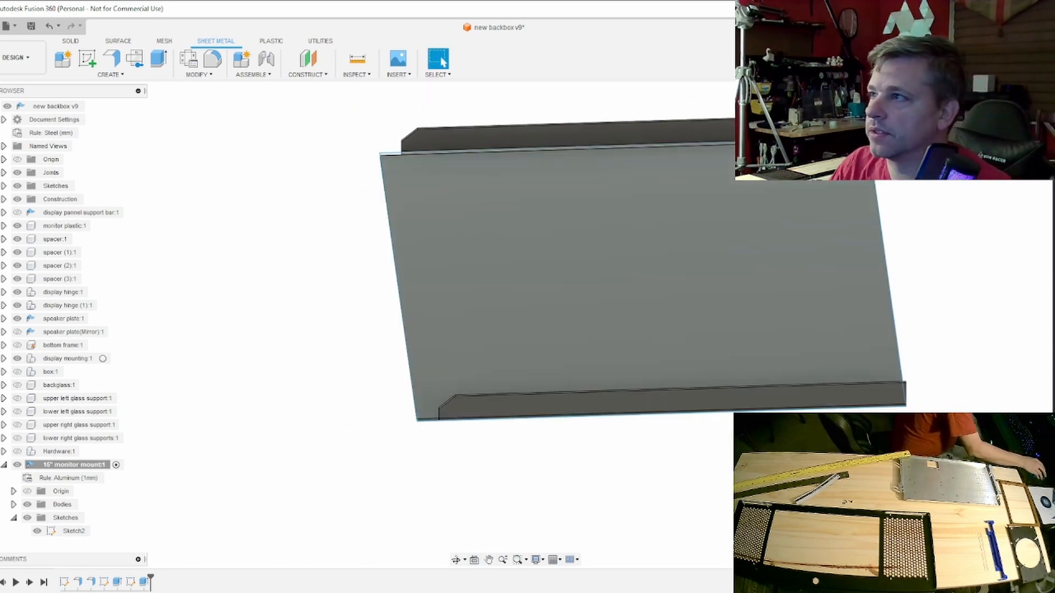
mouse_move(515, 325)
shift+middle_down()
mouse_move(603, 256)
mouse_move(676, 133)
shift+middle_up()
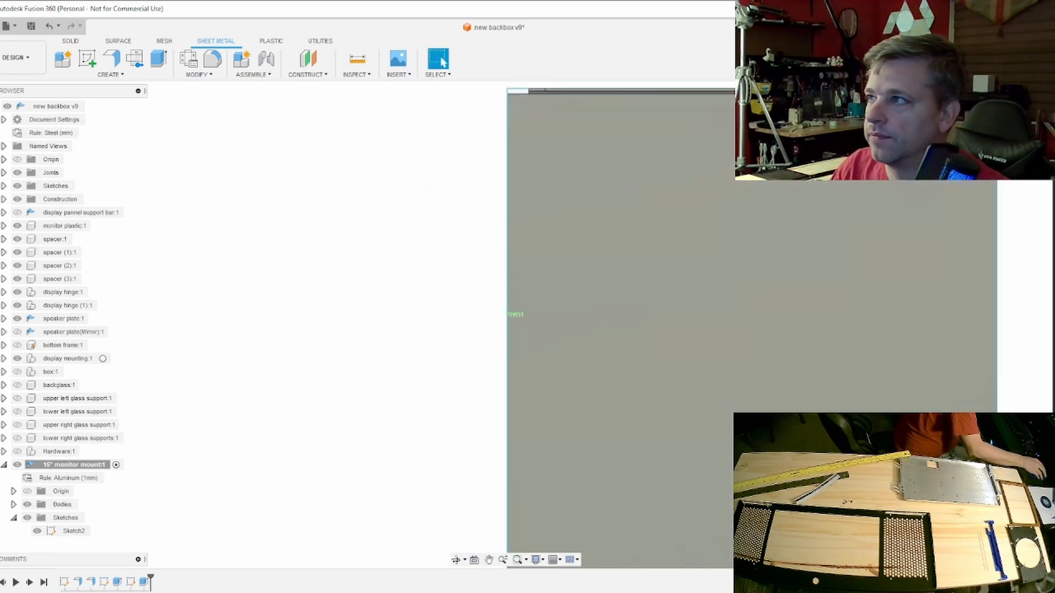
- Add a 90-degree edge flange 11 mm high along the plate edge next to the chamfered corners, with inner-face datum and inside bend
shift+middle_drag(516, 316, 521, 299)
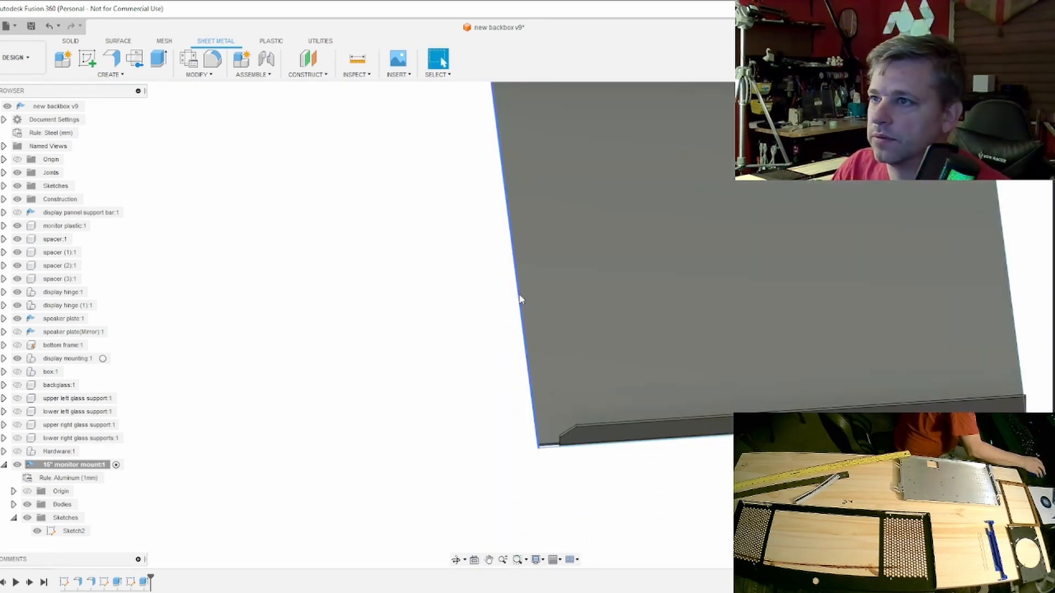
click(520, 299)
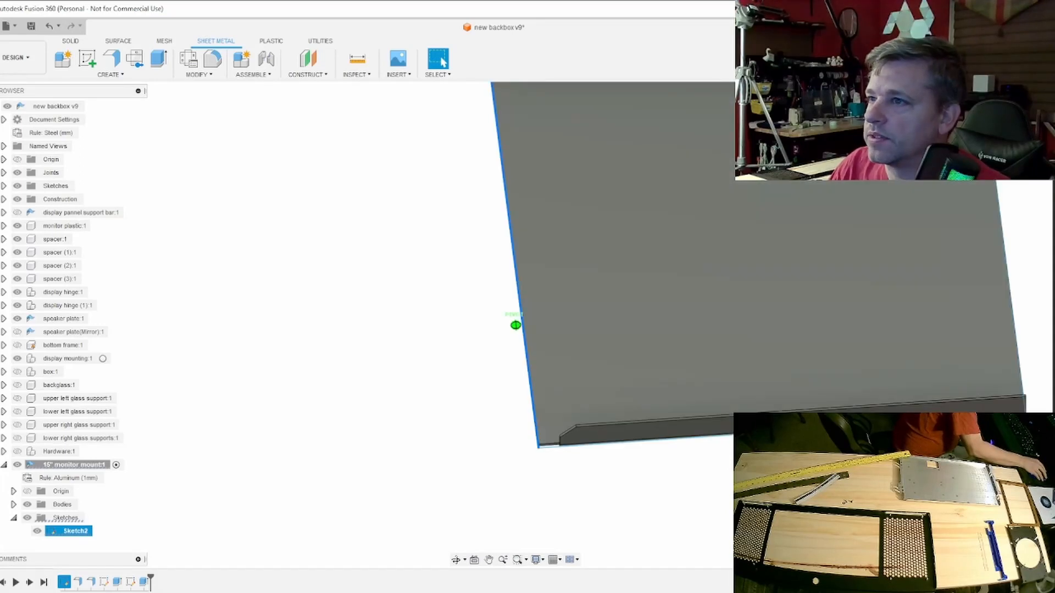
shift+middle_drag(515, 325, 410, 287)
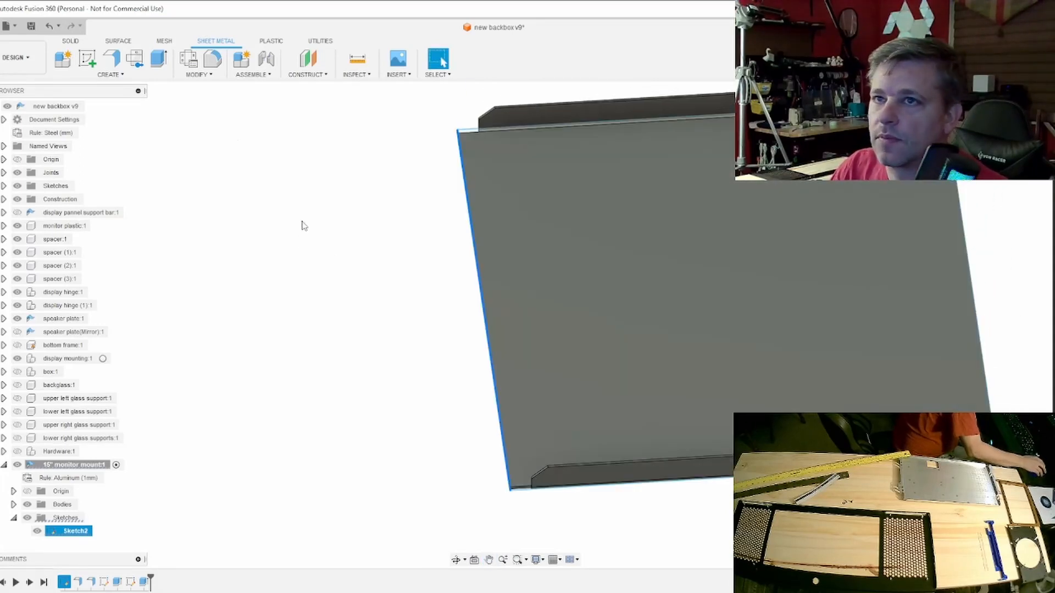
click(111, 58)
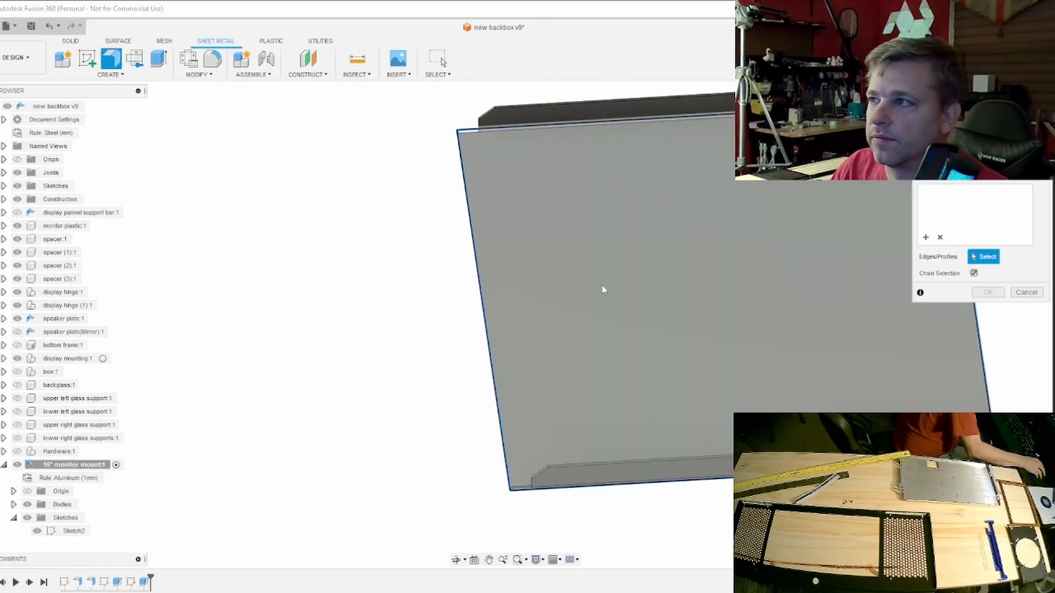
click(484, 307)
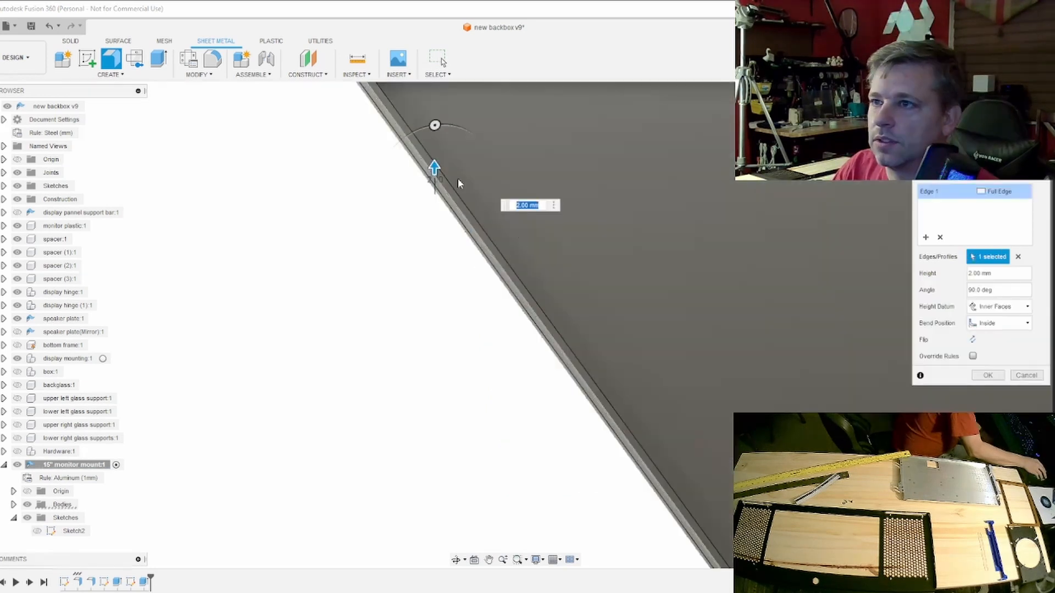
middle_drag(558, 259, 414, 245)
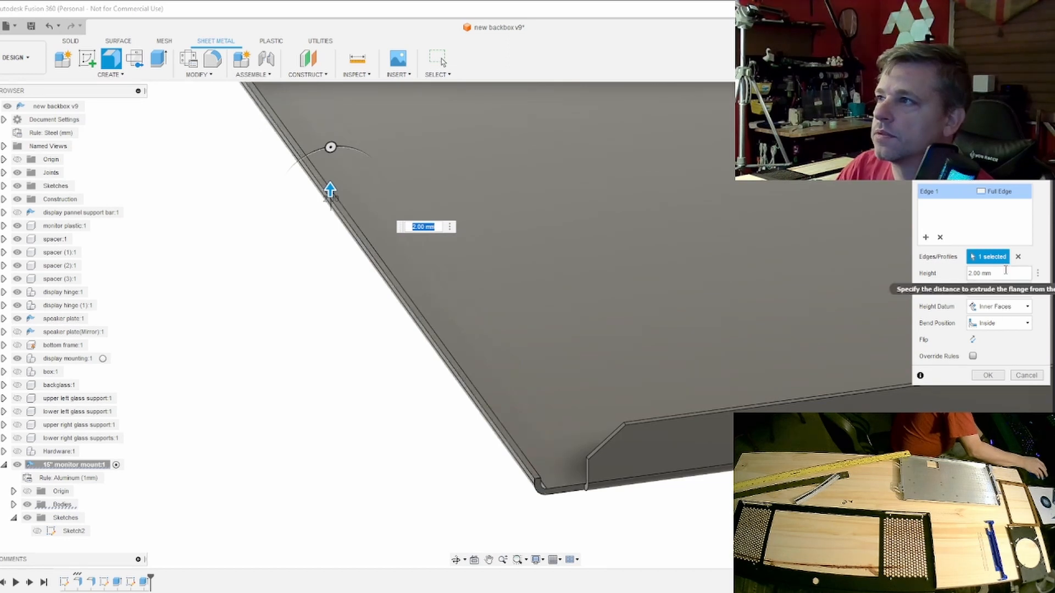
scroll(648, 288, down, 5)
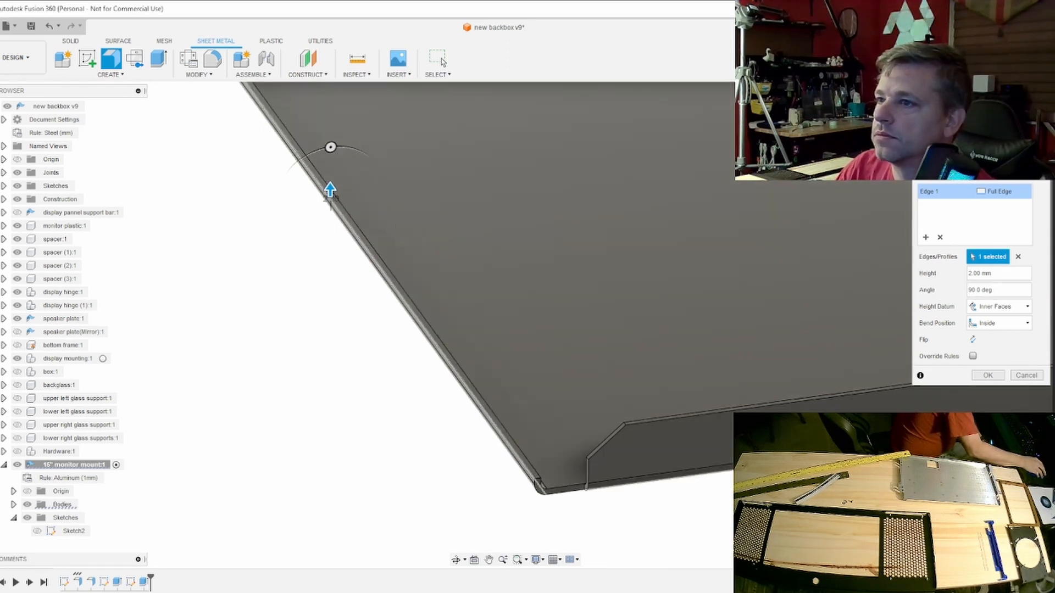
middle_drag(616, 163, 490, 269)
scroll(488, 274, up, 5)
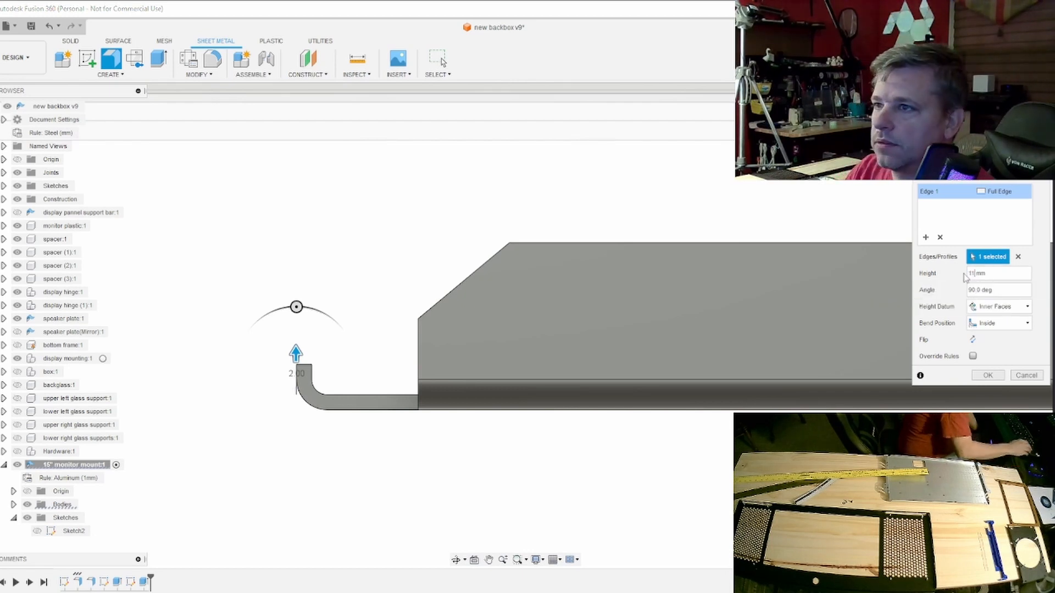
key(Return)
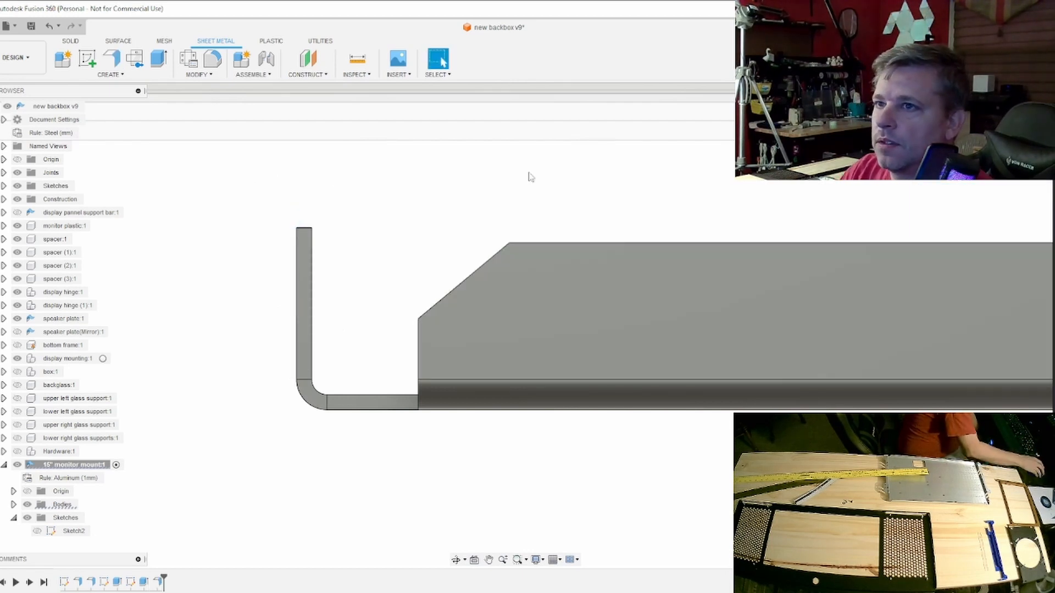
- Add an 18 mm flange at 90 degrees along the top edge of the new 11 mm flange, pointing away from the plate
mouse_move(625, 250)
shift+middle_down()
mouse_move(665, 285)
mouse_move(660, 318)
mouse_move(635, 297)
shift+middle_up()
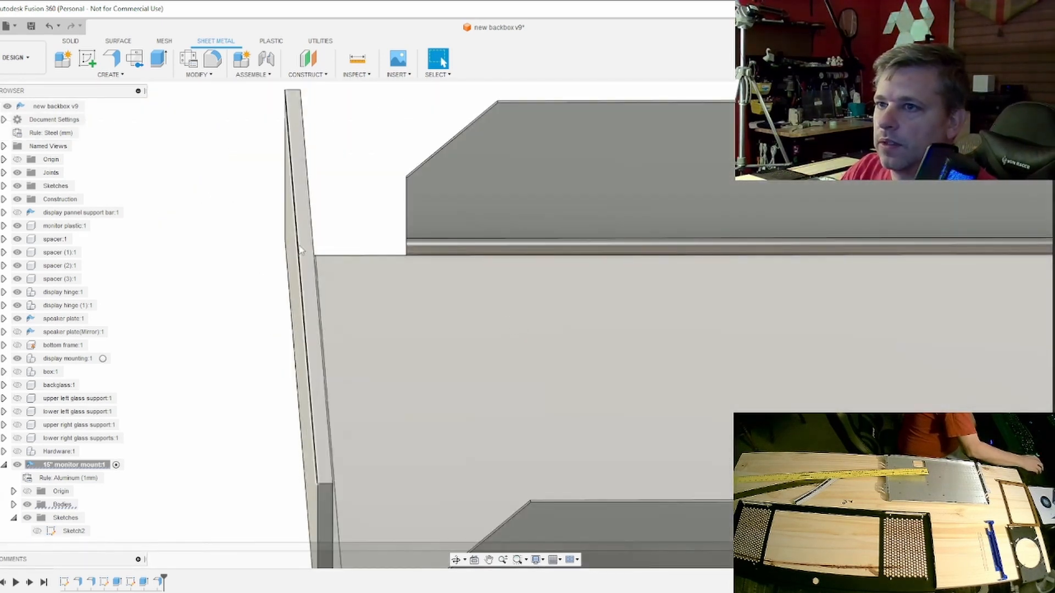
click(299, 246)
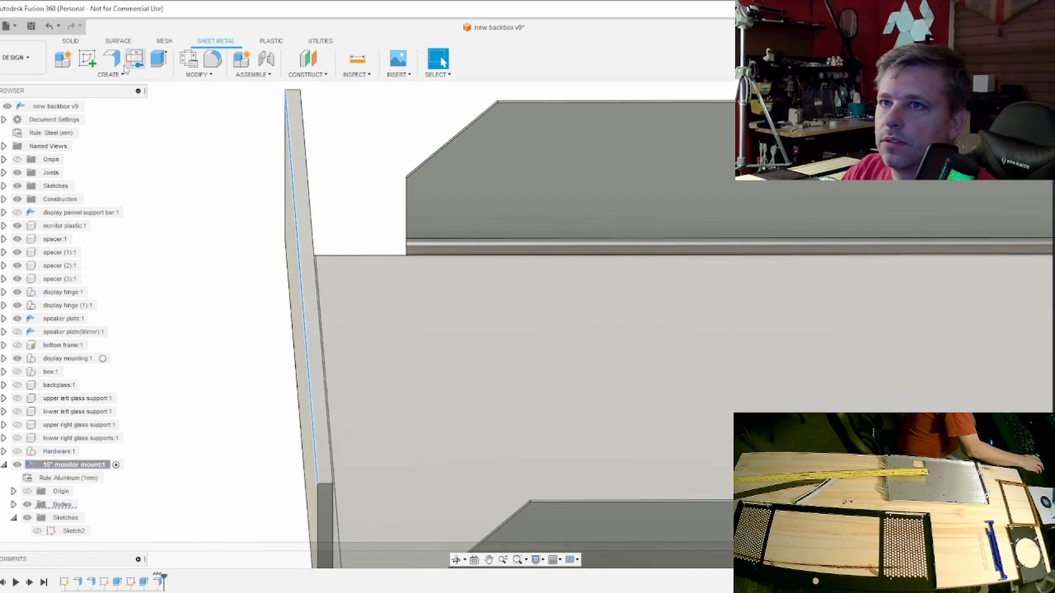
click(111, 60)
drag(289, 286, 257, 288)
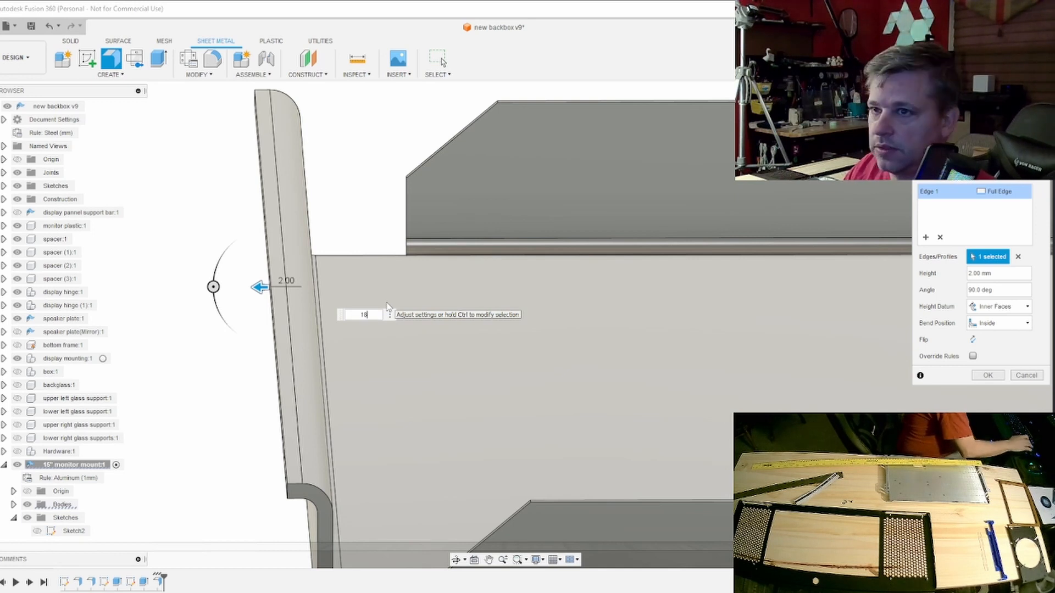
key(Return)
scroll(386, 307, down, 5)
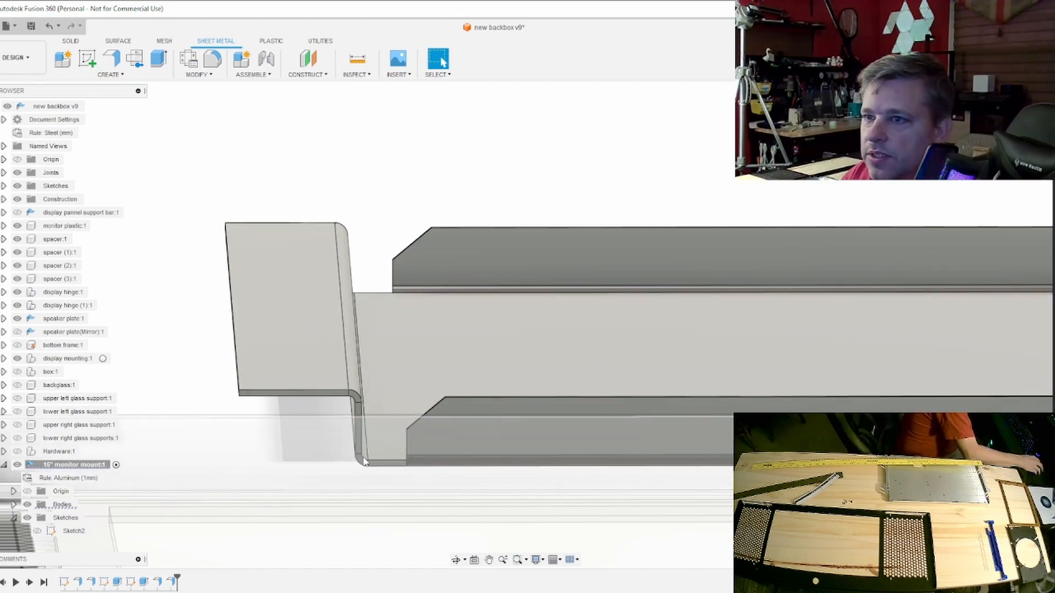
mouse_move(516, 325)
shift+middle_down()
mouse_move(478, 385)
mouse_move(501, 383)
shift+middle_up()
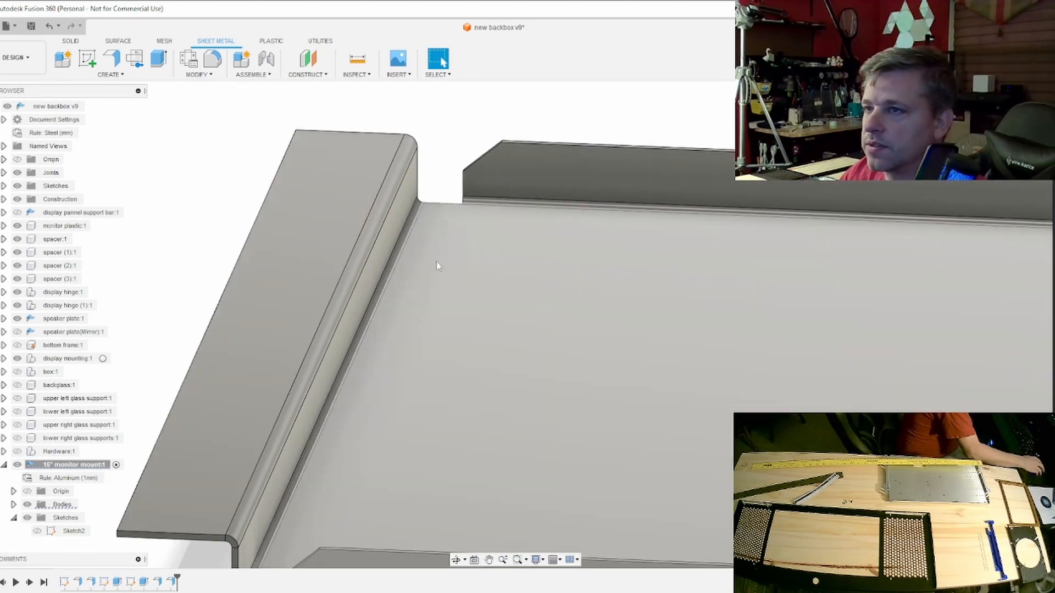
scroll(429, 264, up, 5)
middle_drag(434, 257, 459, 231)
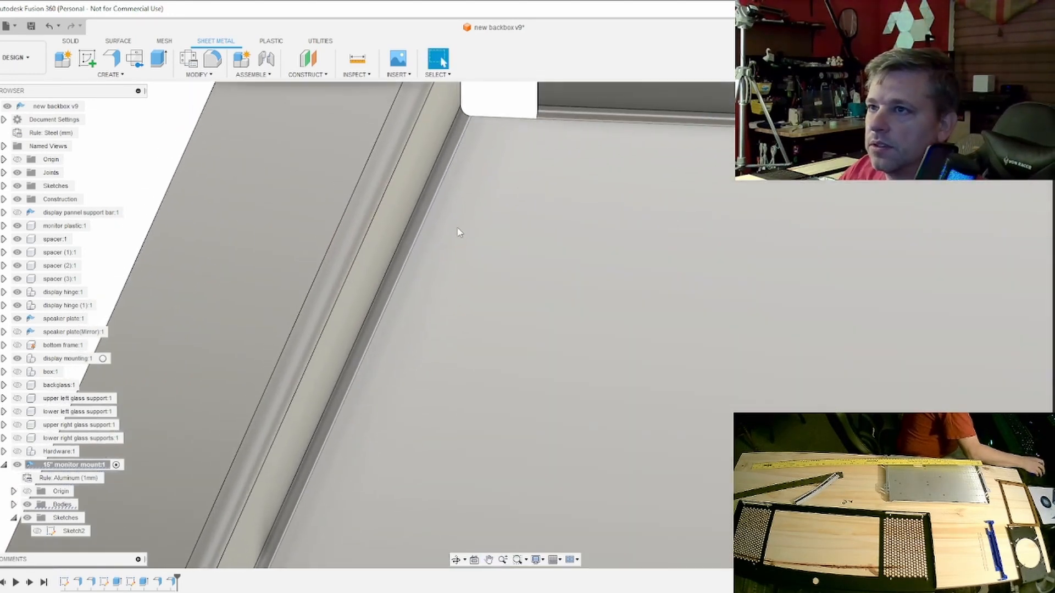
- Examine the bend between the plate and the 11 mm flange, including its profile in a straight side view
click(428, 206)
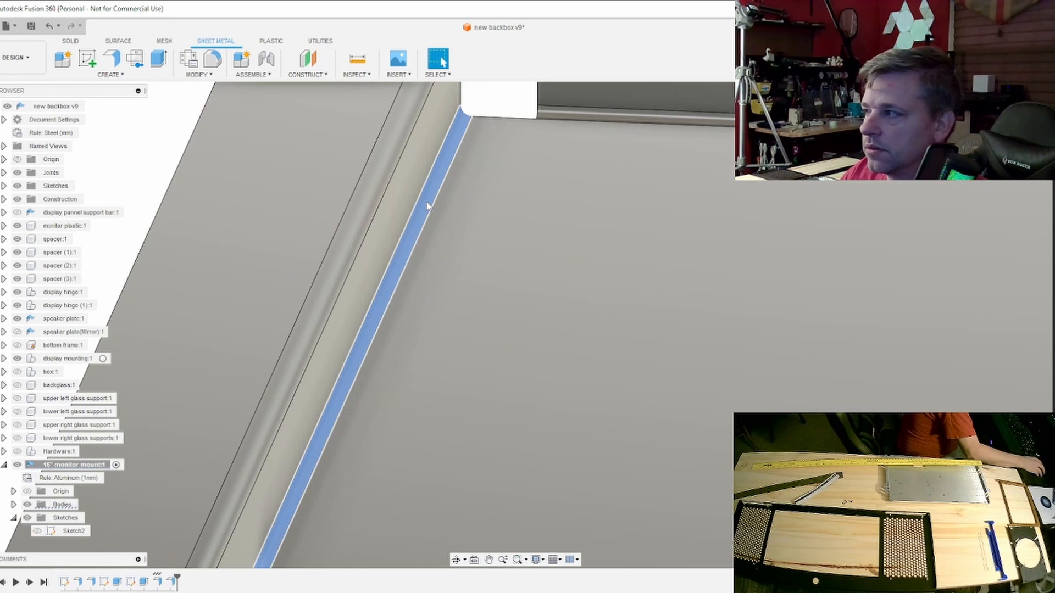
click(426, 203)
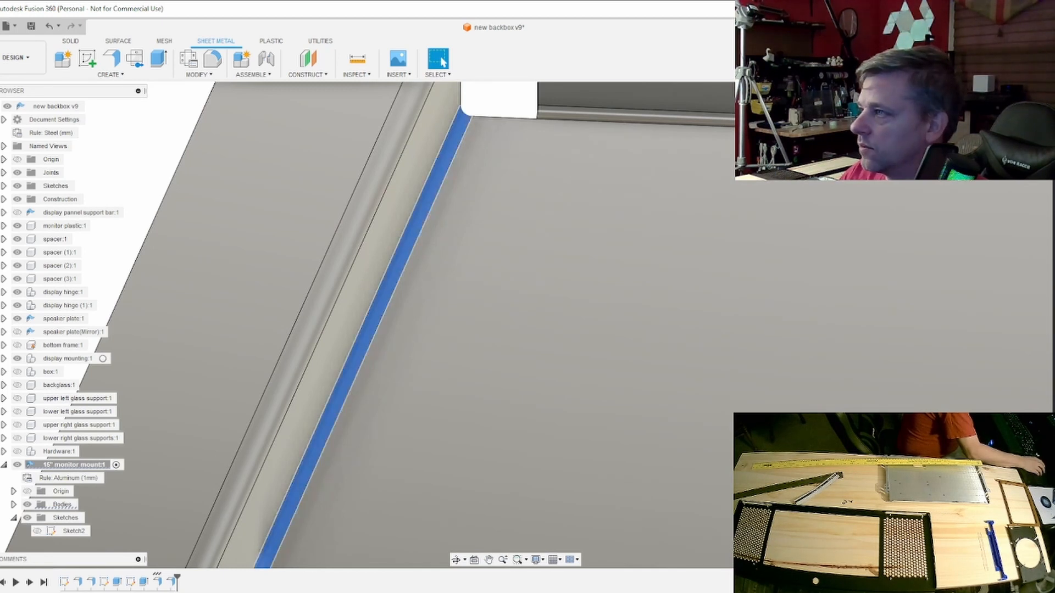
scroll(643, 323, down, 5)
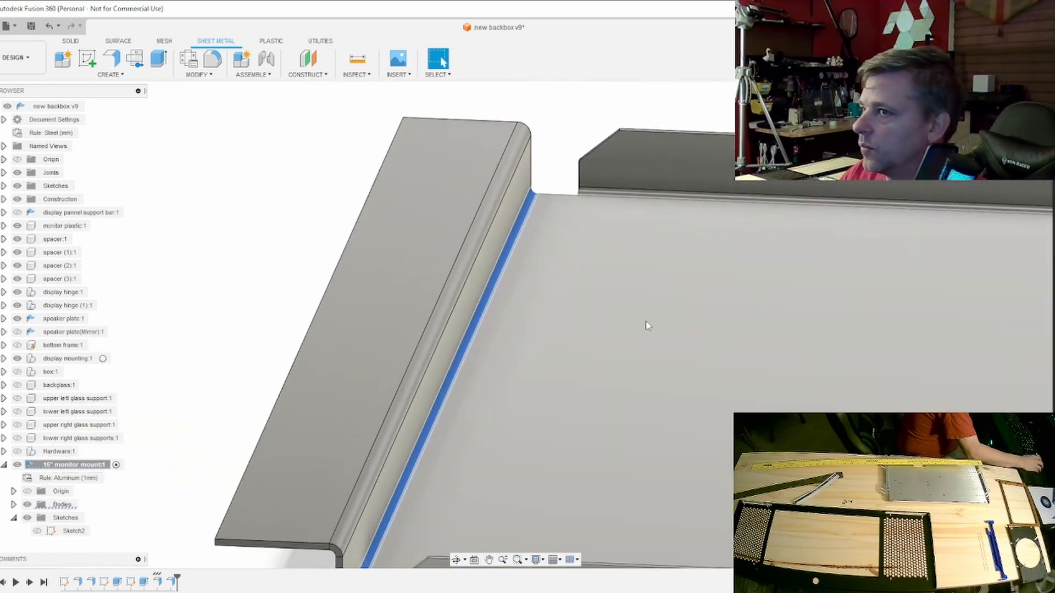
click(1016, 116)
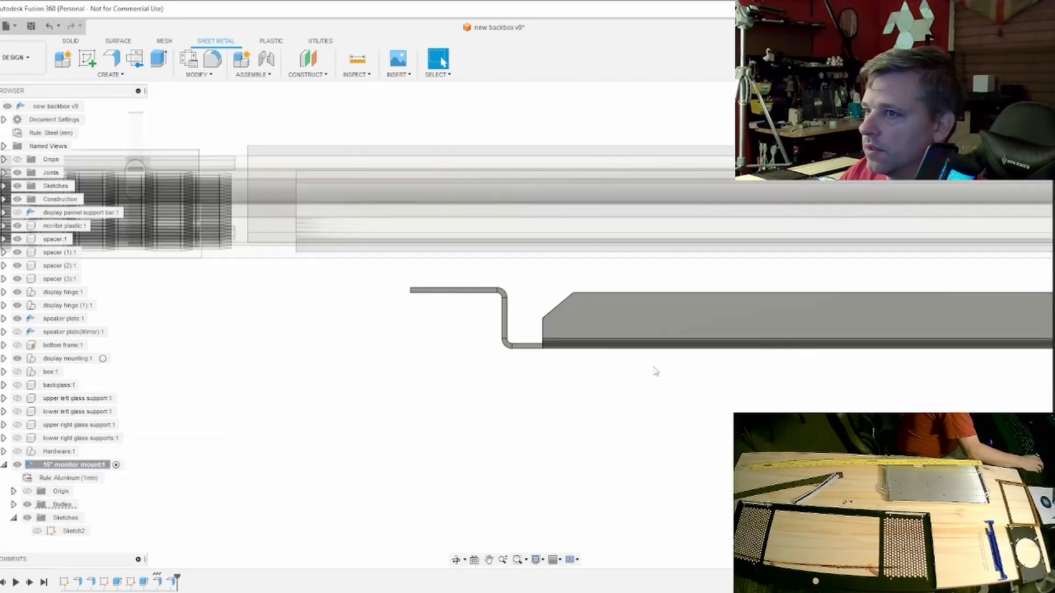
scroll(522, 351, up, 10)
scroll(532, 362, up, 1)
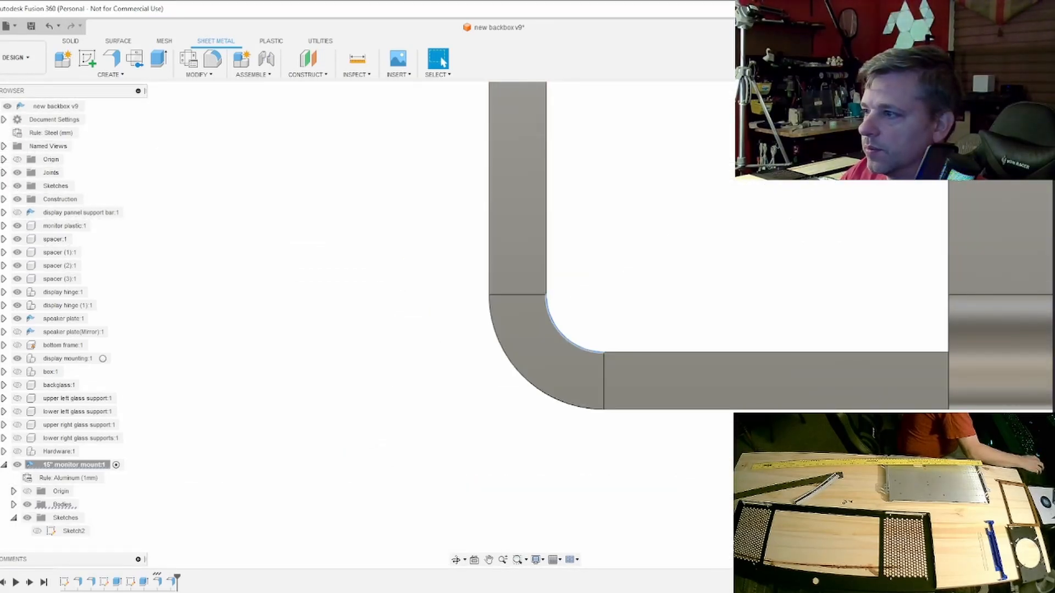
scroll(914, 478, down, 5)
middle_drag(915, 478, 745, 521)
- Override the sheet metal rule on the 11 mm flange and set its bend radius to 0.5 mm
double_click(158, 582)
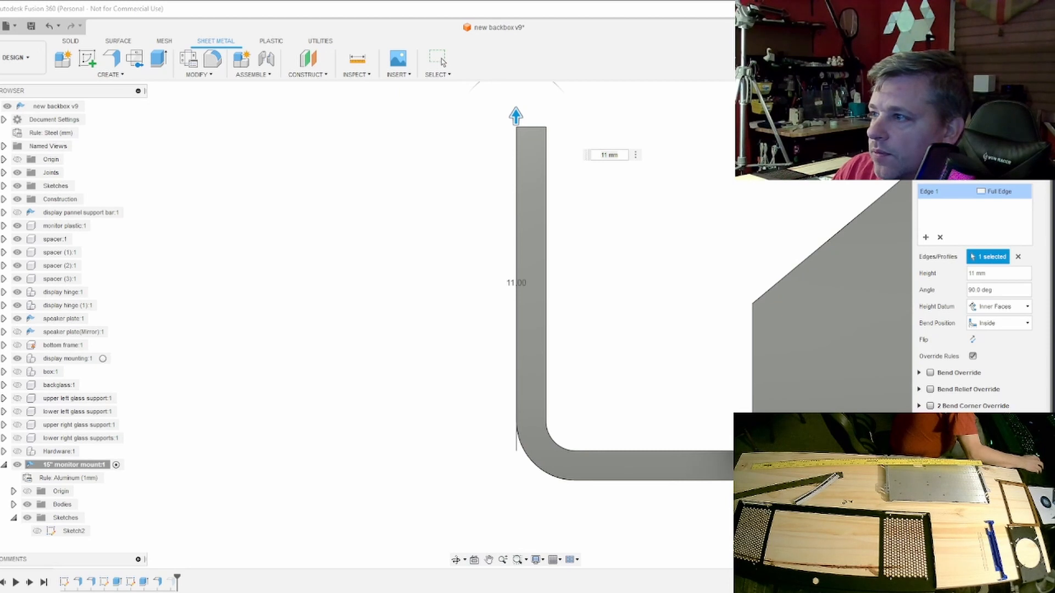
key(Escape)
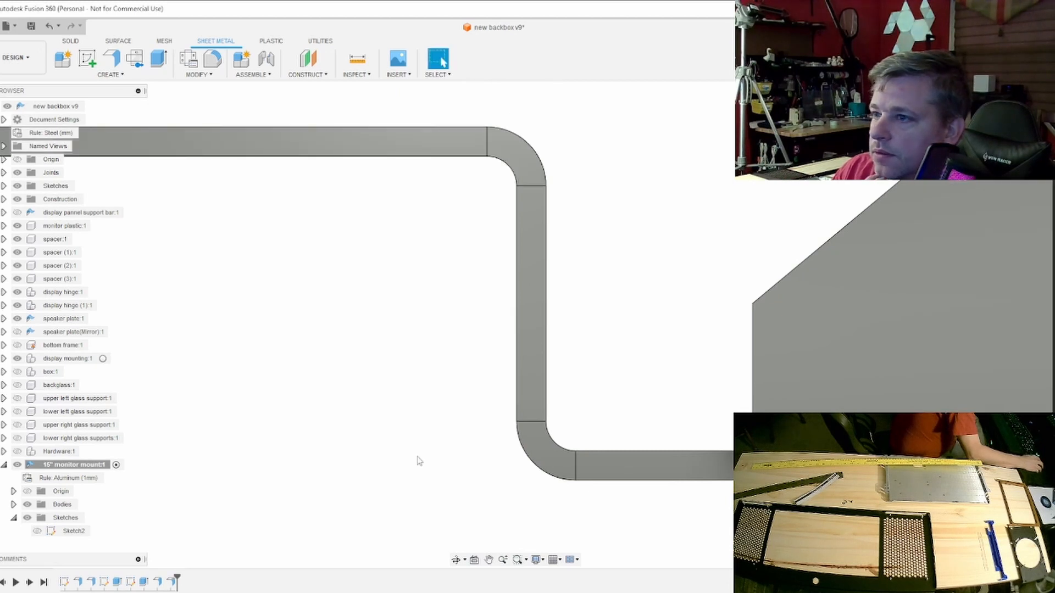
right_click(552, 459)
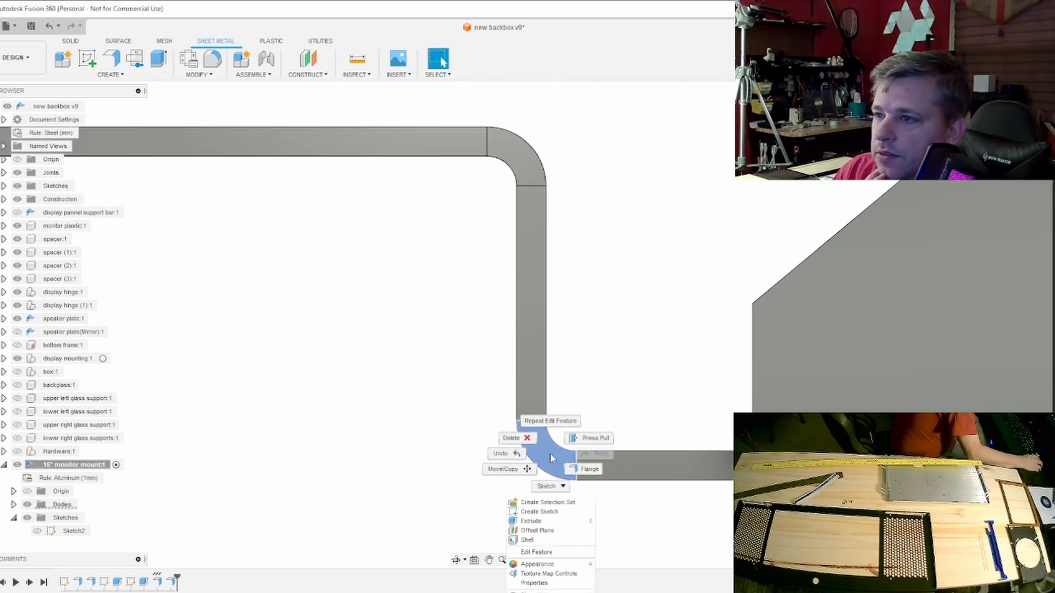
click(571, 552)
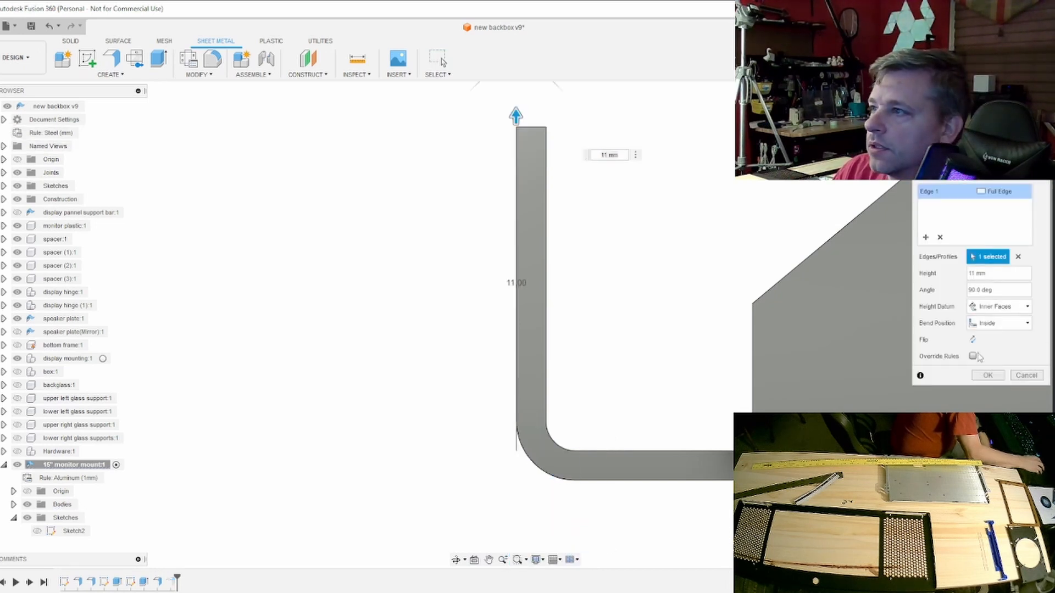
click(972, 357)
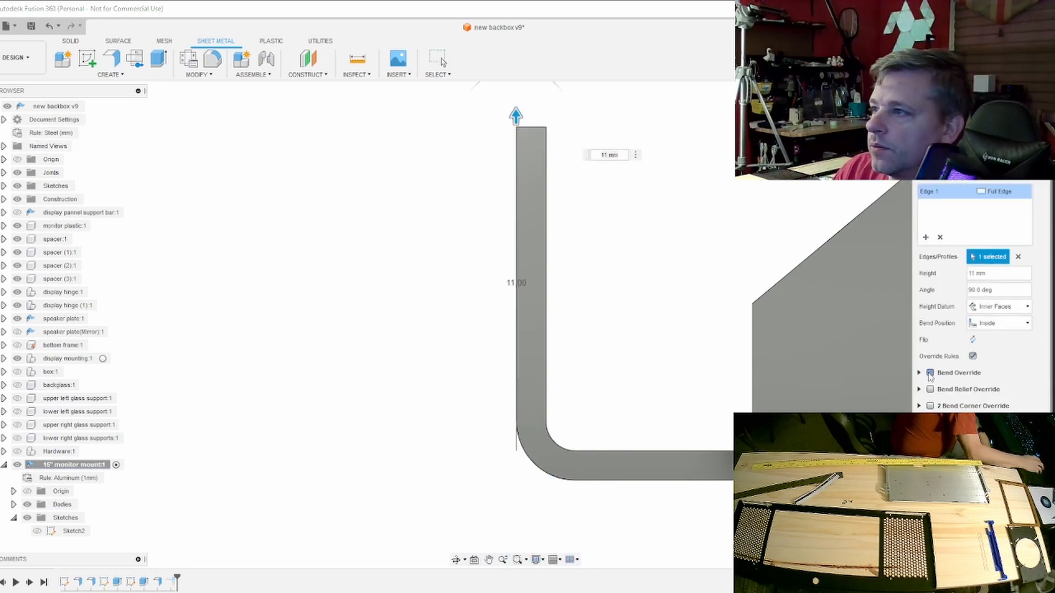
click(929, 373)
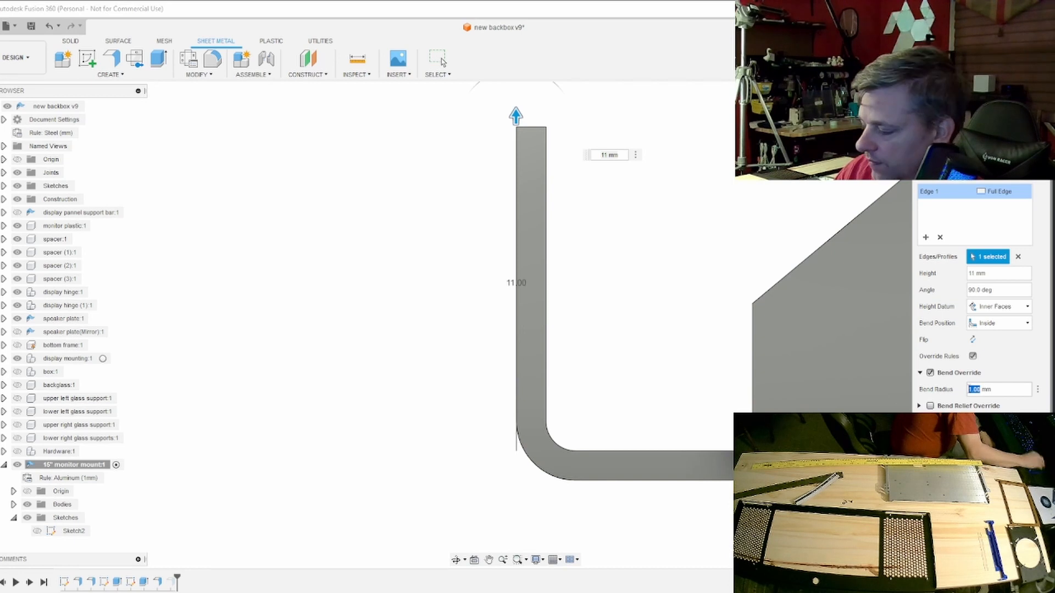
text(5)
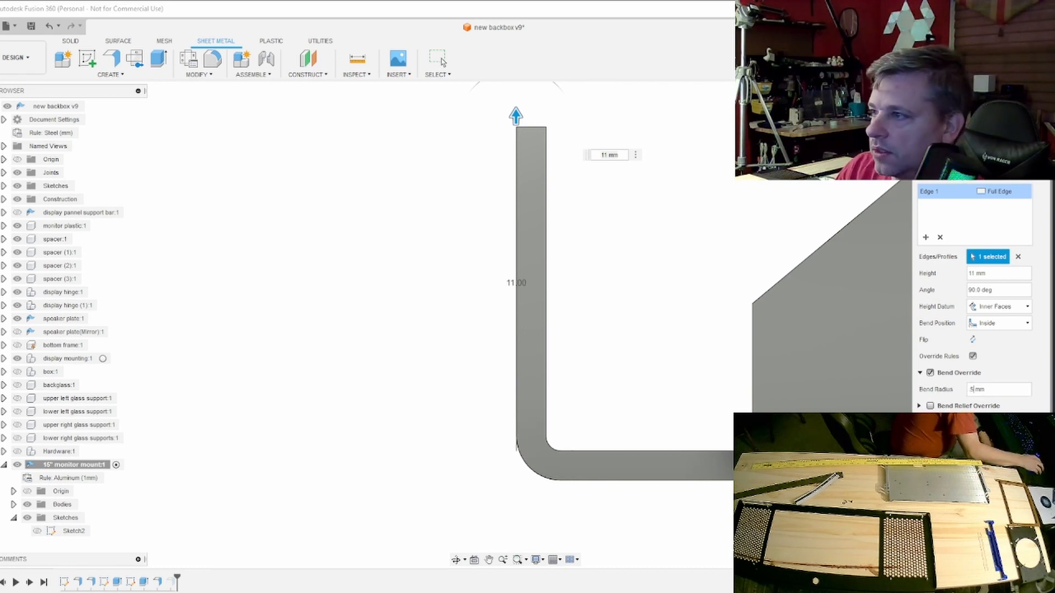
key(Return)
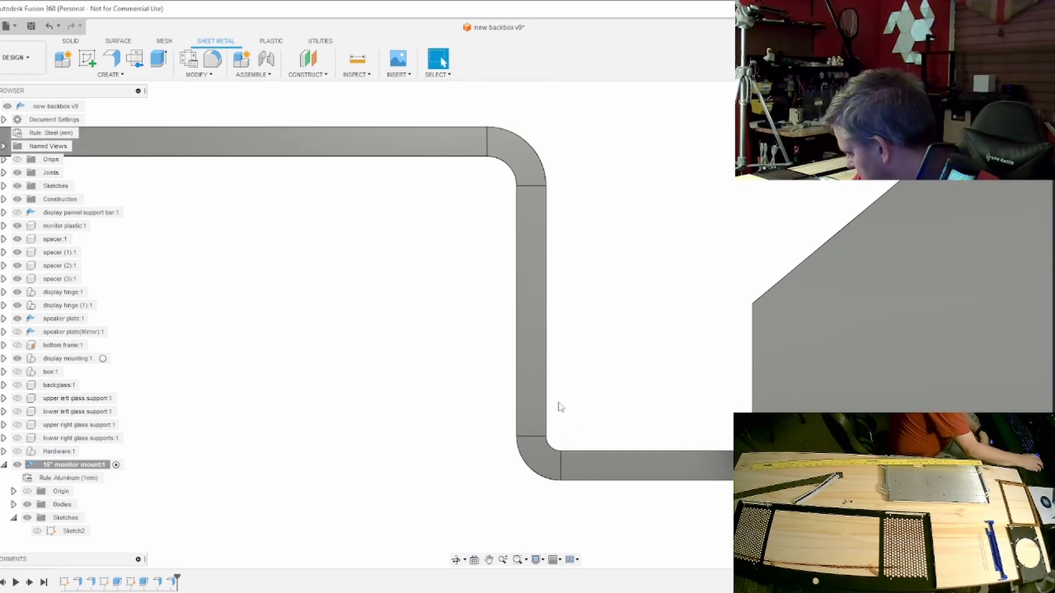
- Set the bend angle of the 11 mm flange to 91 degrees
click(538, 449)
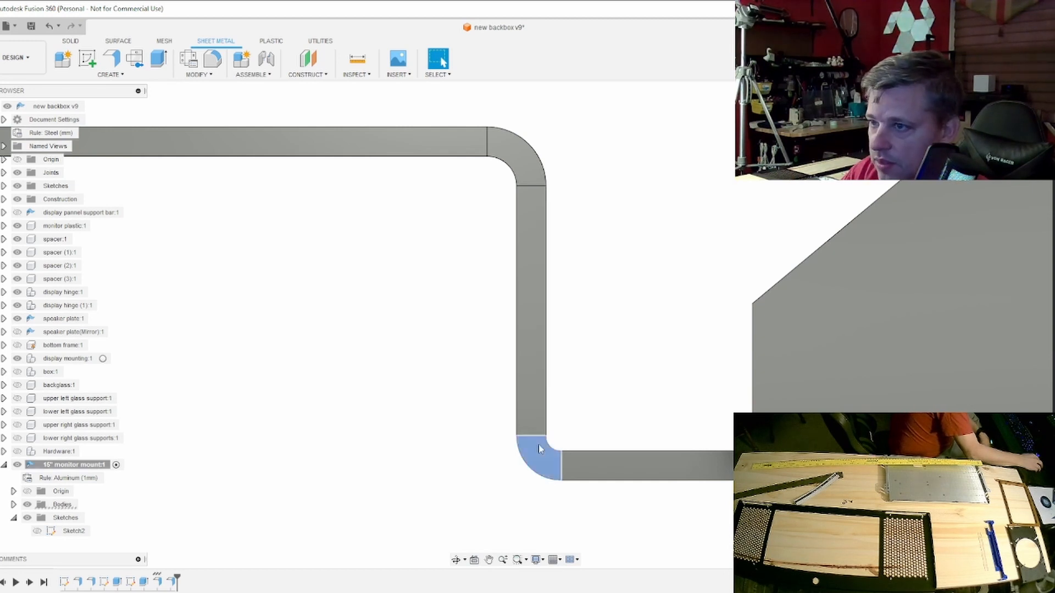
click(539, 448)
click(540, 454)
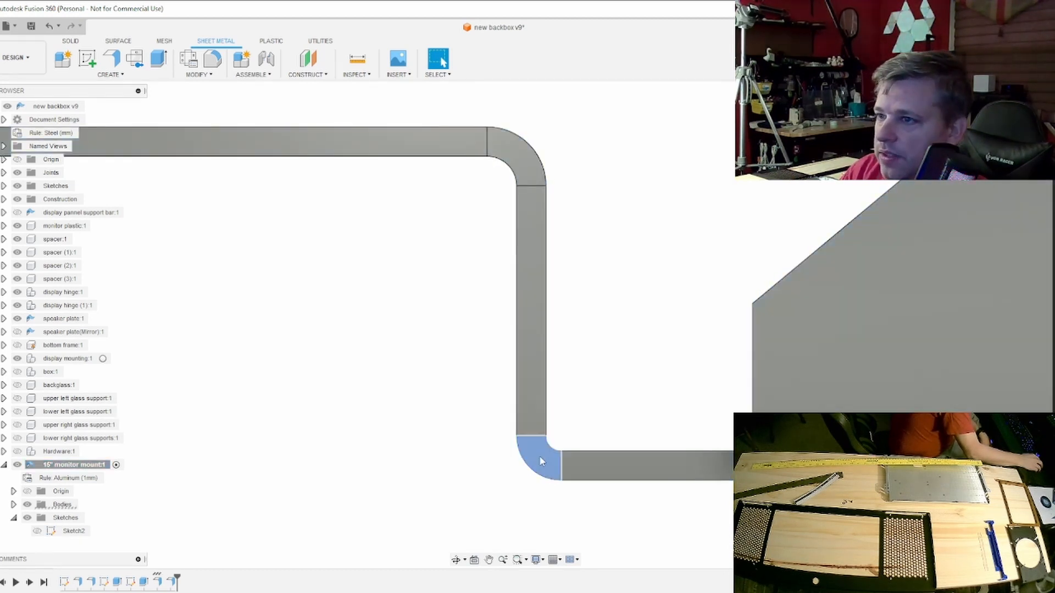
right_click(539, 456)
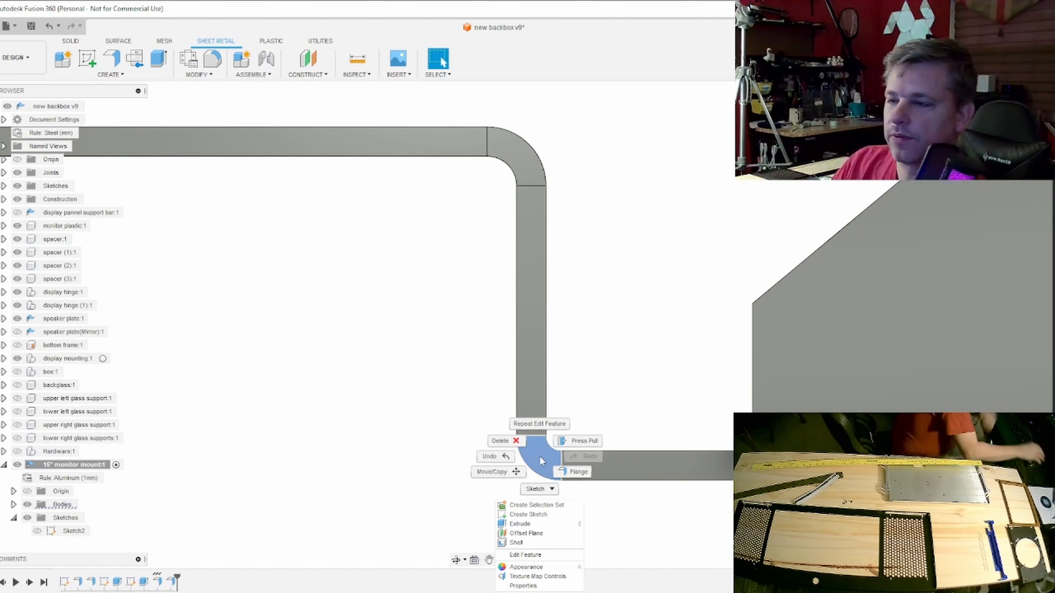
key(Escape)
right_click(540, 458)
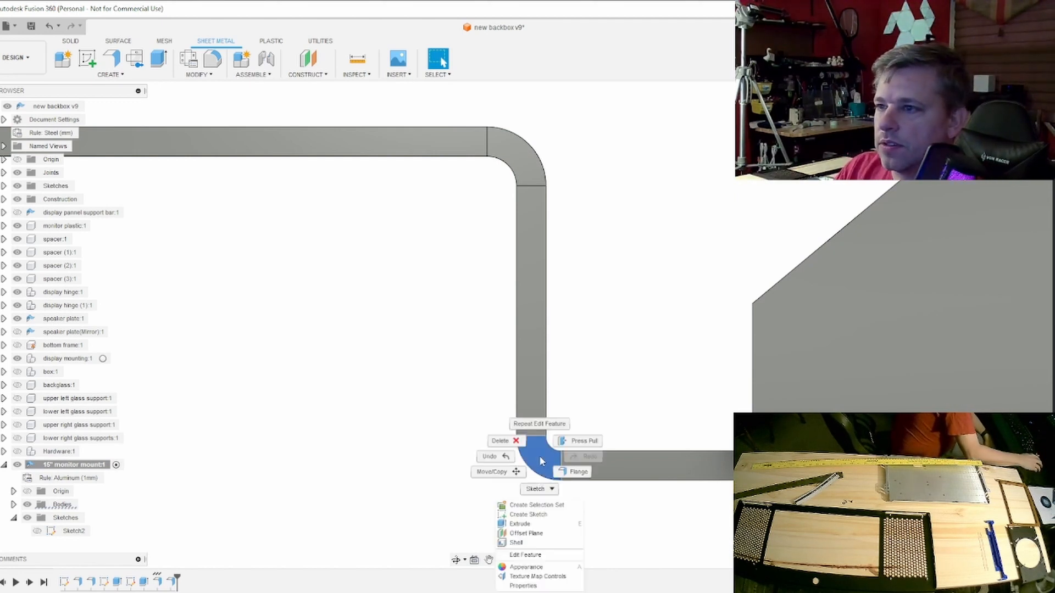
click(525, 555)
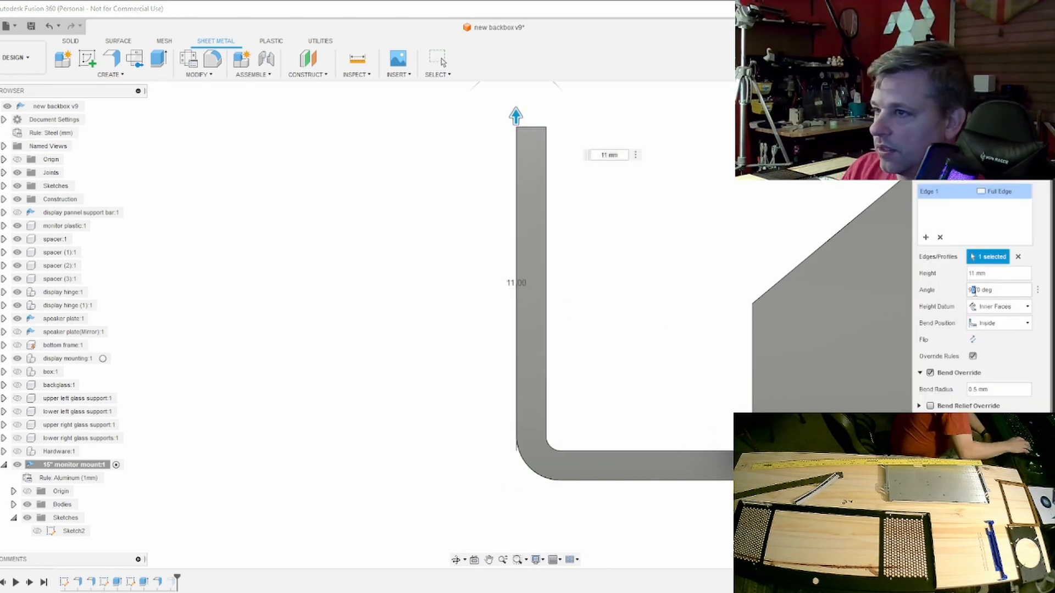
text(1)
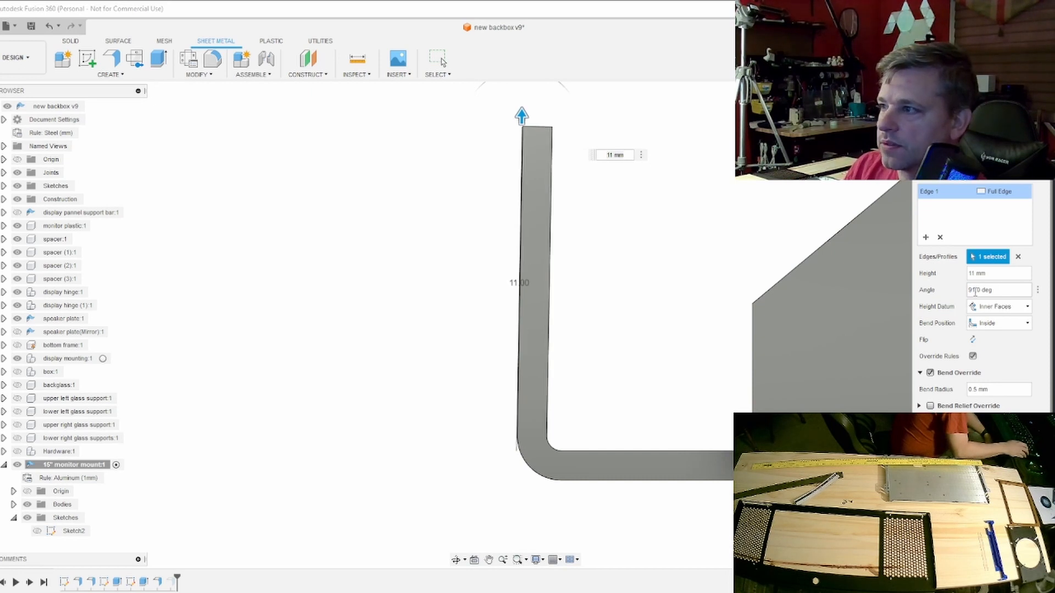
key(Return)
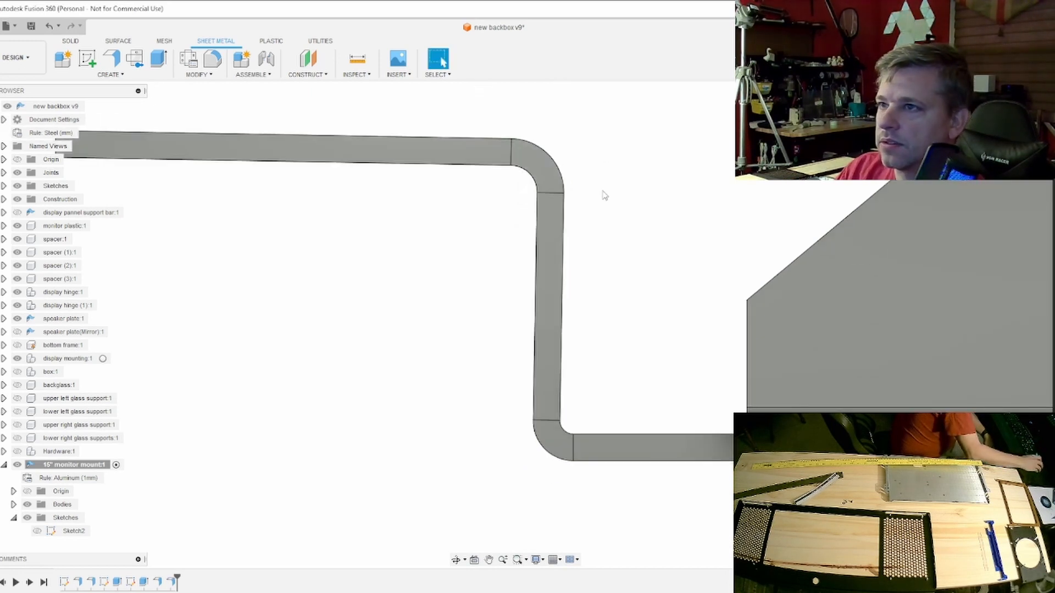
- Adjust the 18 mm outward flange's angle so that it runs parallel to the base plate
click(541, 175)
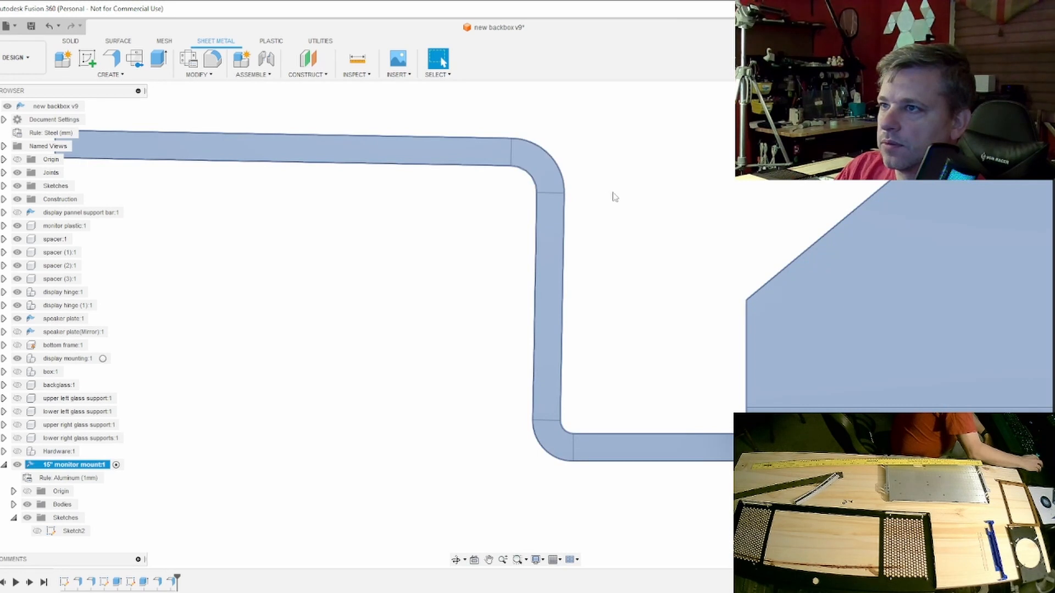
click(612, 196)
click(543, 175)
right_click(546, 174)
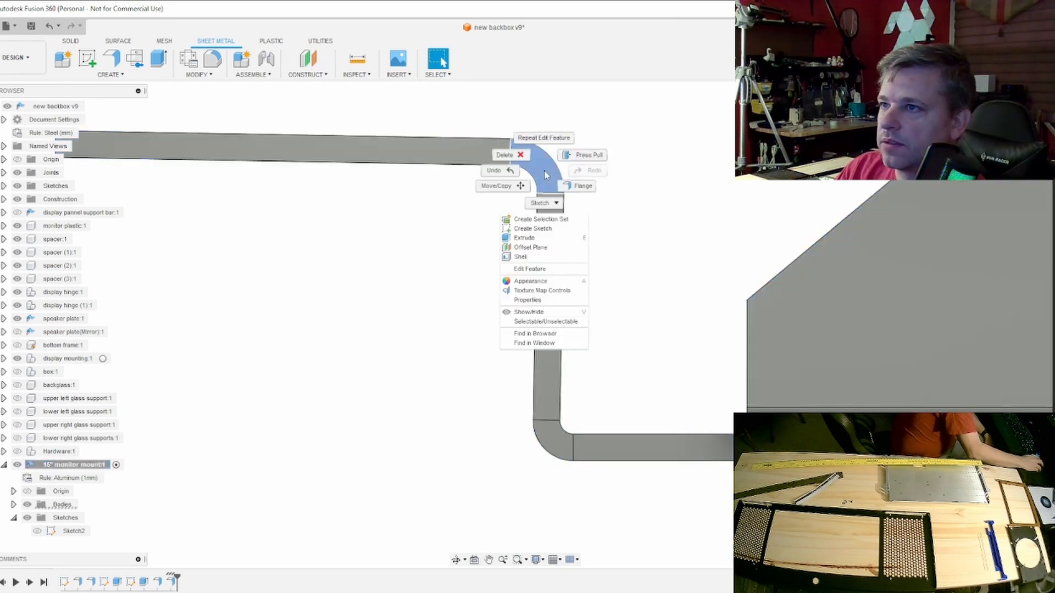
click(547, 269)
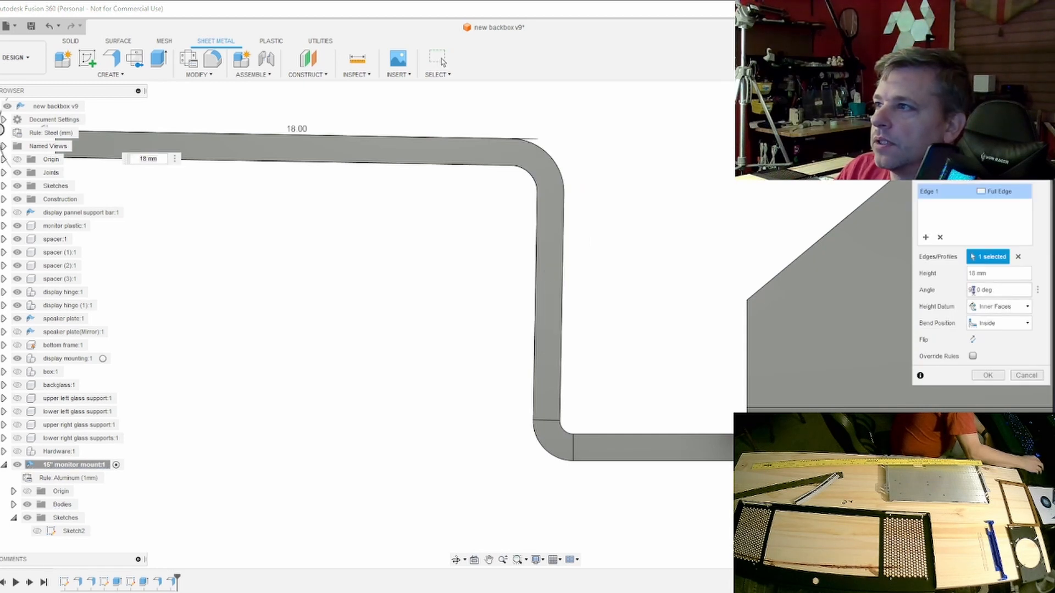
key(Return)
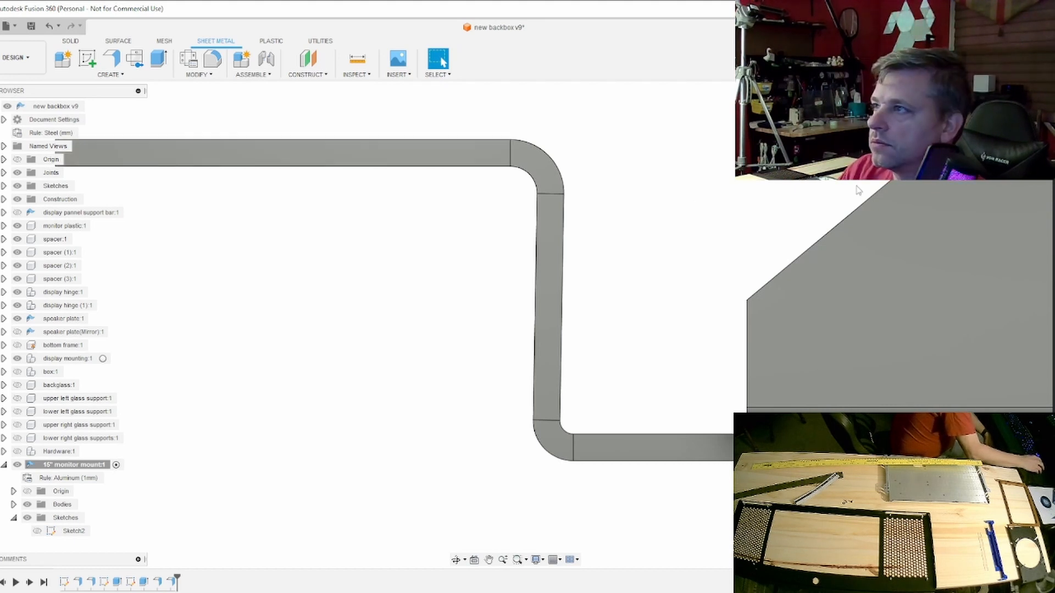
- Examine the outward flange face-on, checking both of its ends against the plate and the side flanges
scroll(858, 191, down, 3)
scroll(513, 321, up, 5)
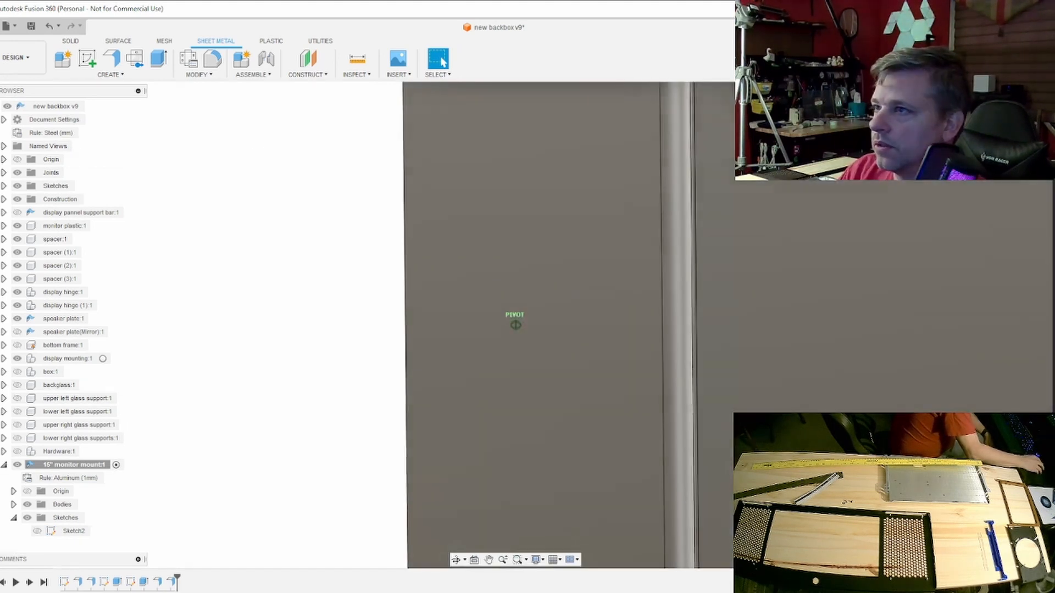
scroll(858, 235, down, 8)
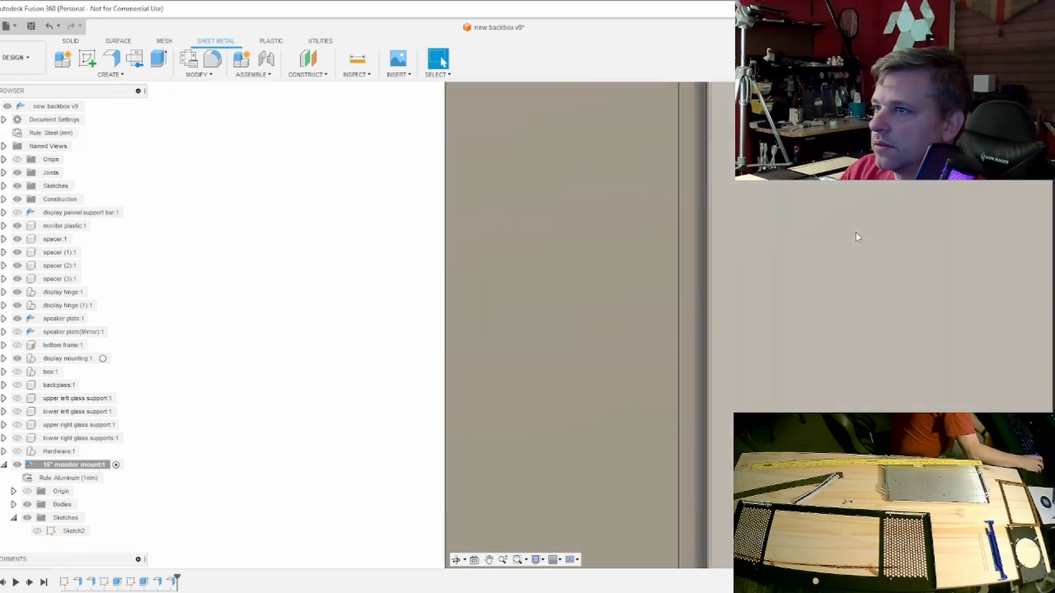
middle_drag(869, 250, 678, 227)
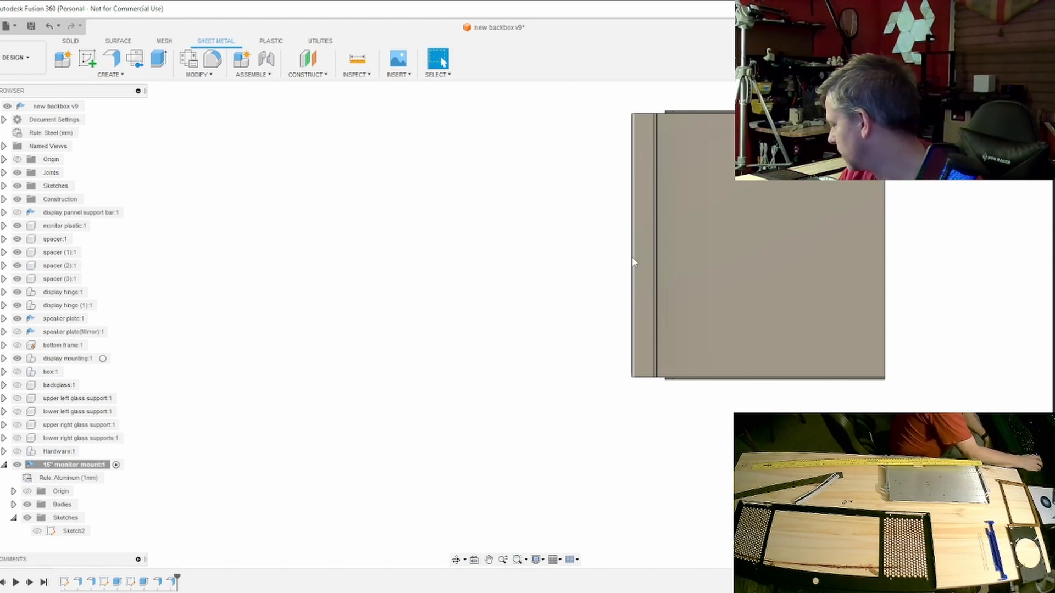
scroll(614, 282, up, 5)
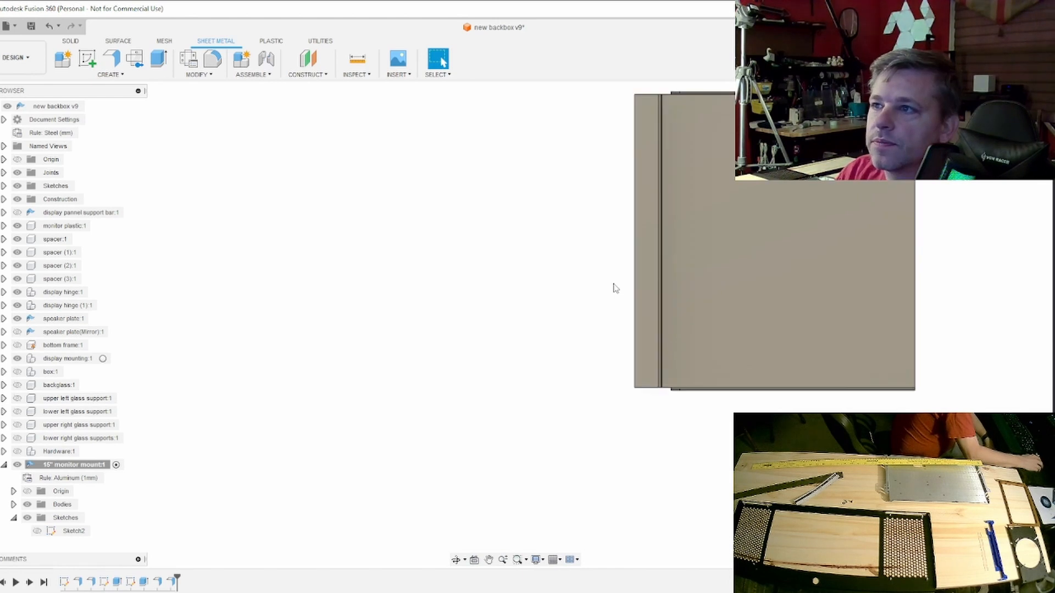
middle_drag(617, 279, 643, 182)
scroll(690, 302, up, 2)
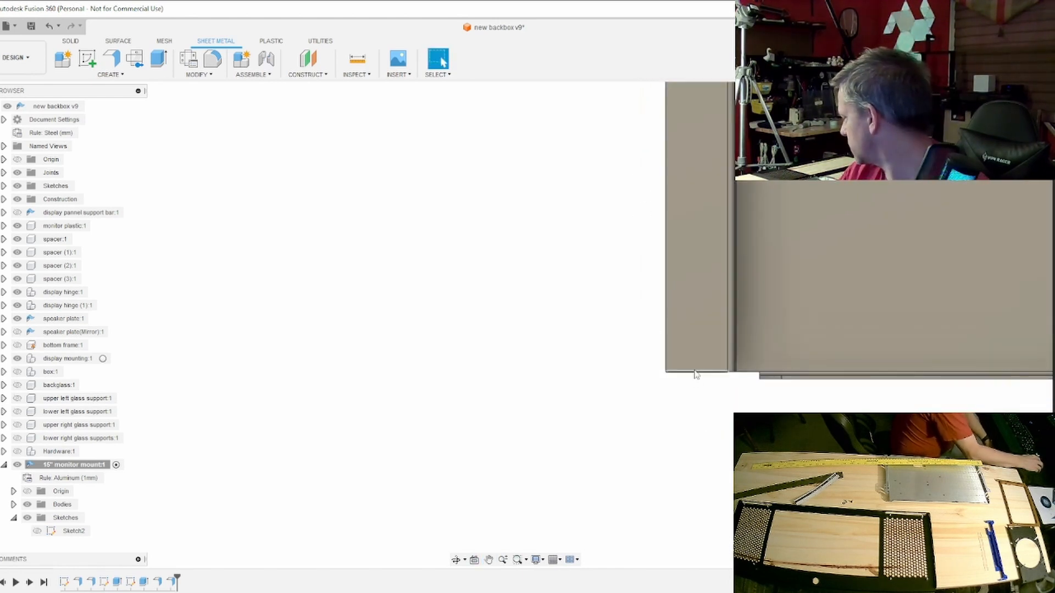
scroll(709, 315, down, 4)
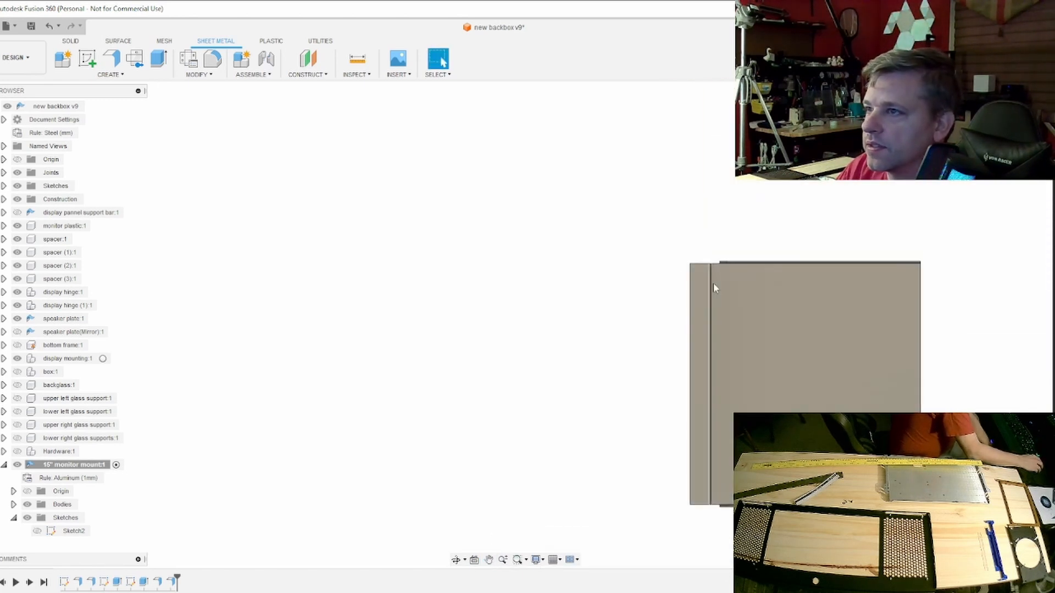
scroll(713, 280, up, 3)
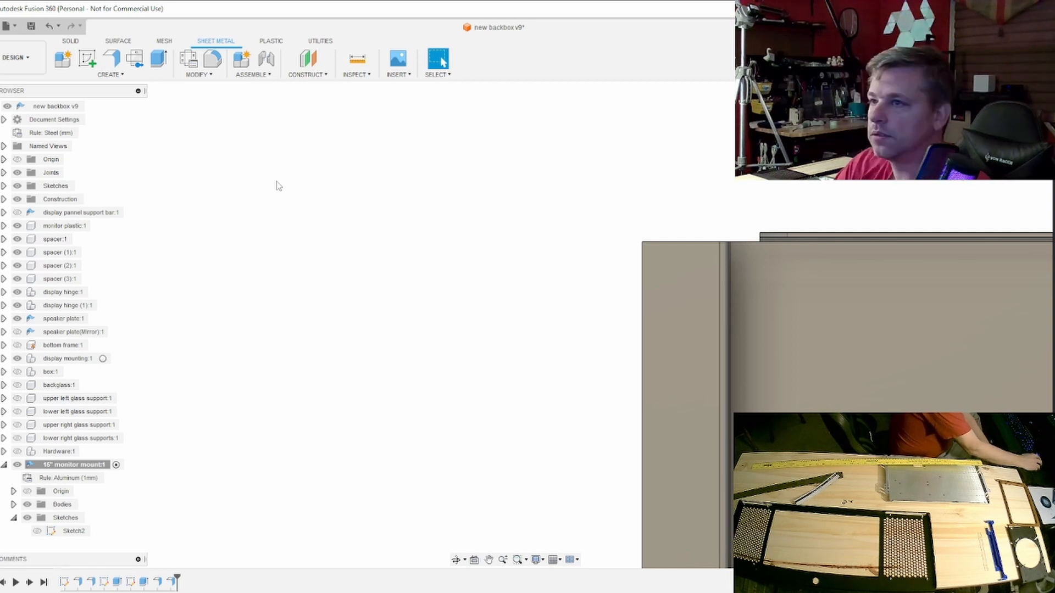
- Start a new sketch on the face of the outward flange at its upper end
click(87, 58)
click(674, 298)
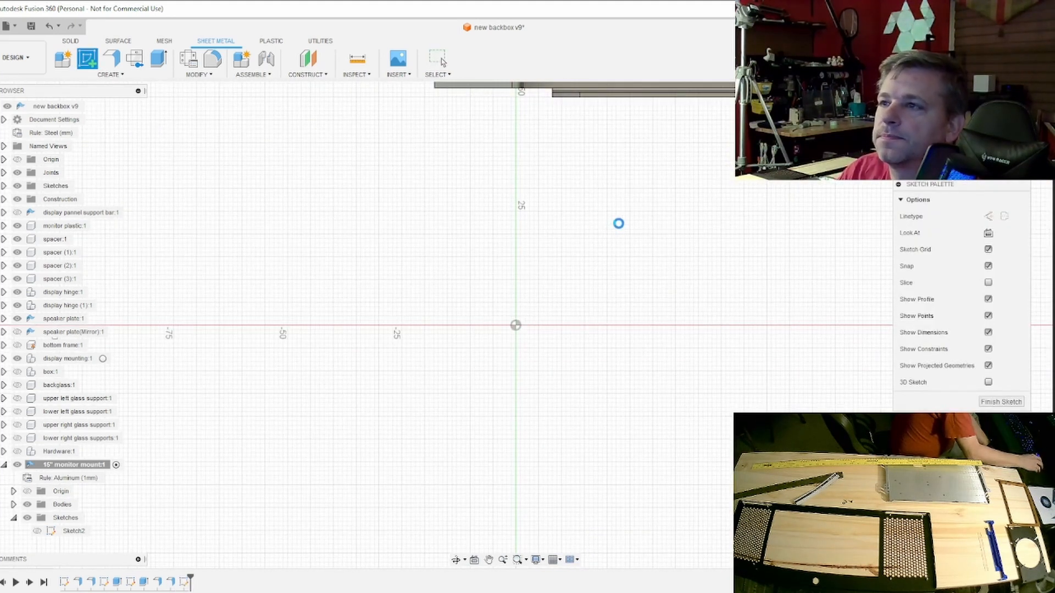
scroll(619, 224, down, 6)
middle_drag(622, 166, 629, 404)
scroll(586, 132, up, 2)
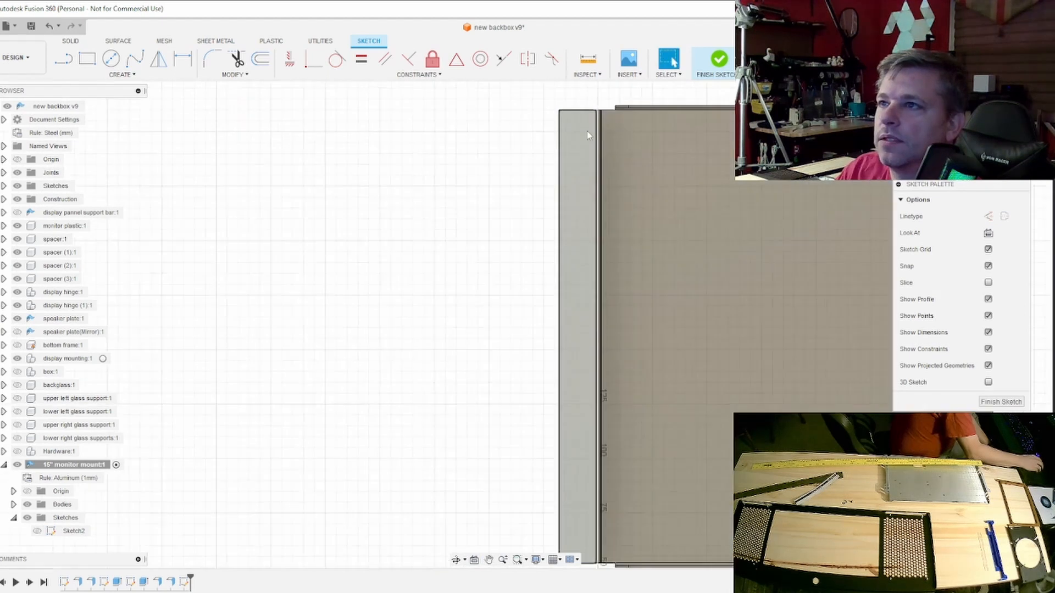
scroll(586, 130, up, 2)
middle_drag(586, 130, 588, 212)
scroll(588, 212, up, 1)
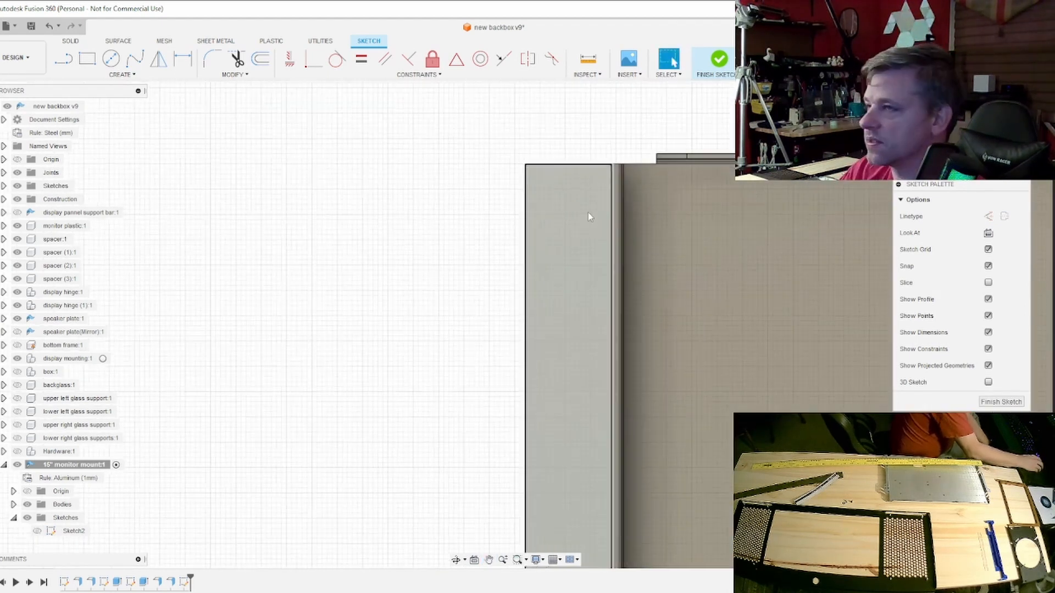
scroll(588, 214, up, 3)
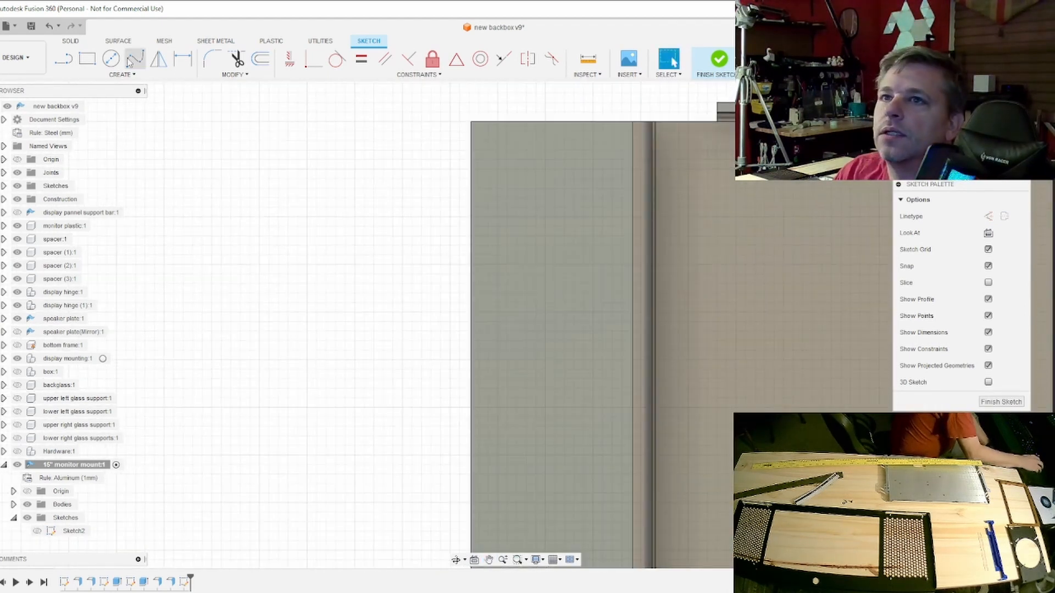
- Sketch a rectangle from the flange's upper outer corner, 25 mm long and about 18.8 mm wide, reaching across the bend
click(86, 61)
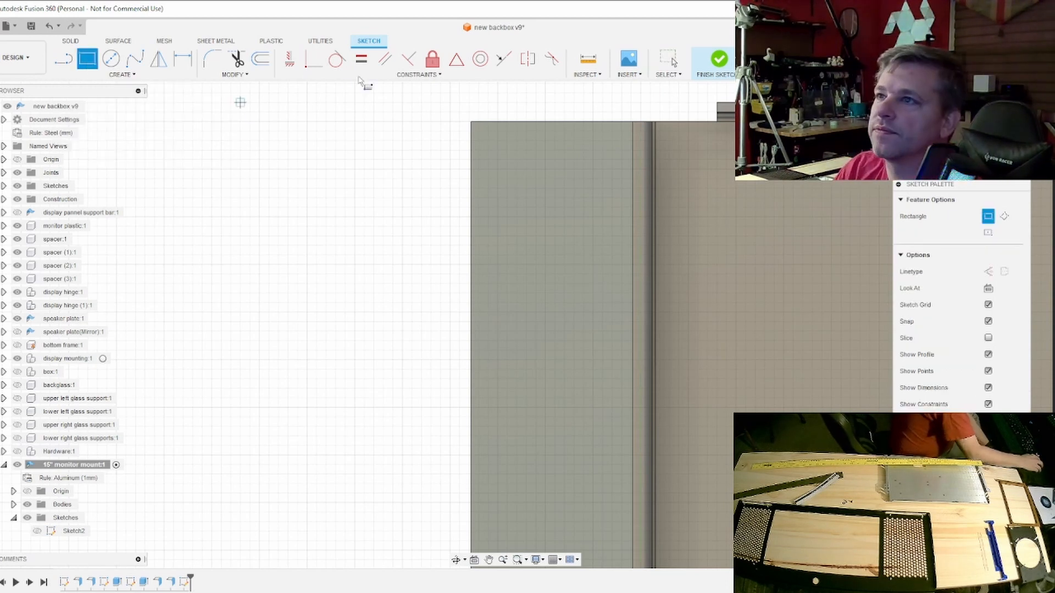
click(471, 122)
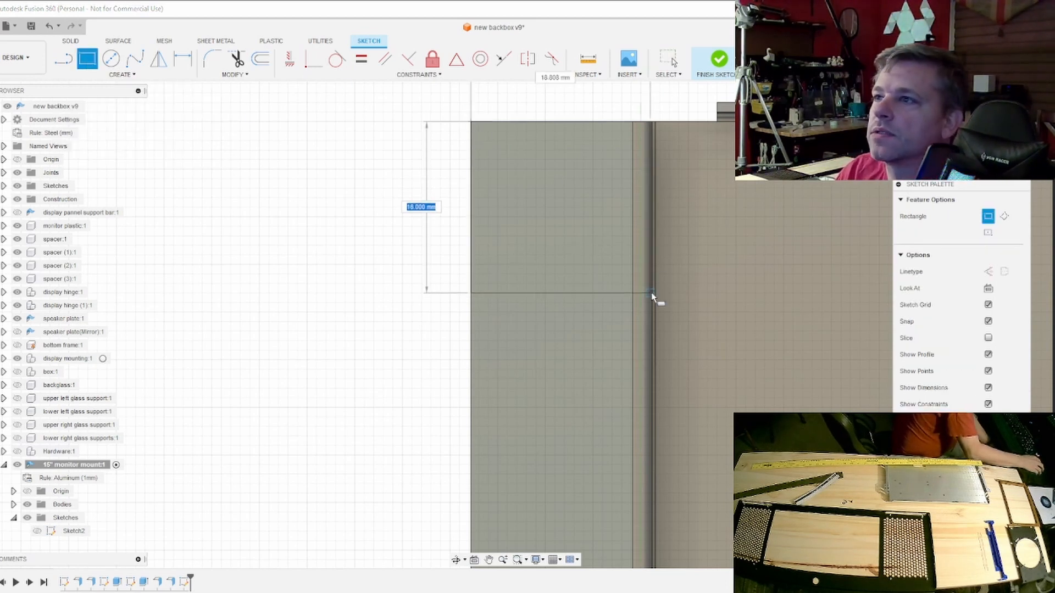
scroll(654, 297, down, 3)
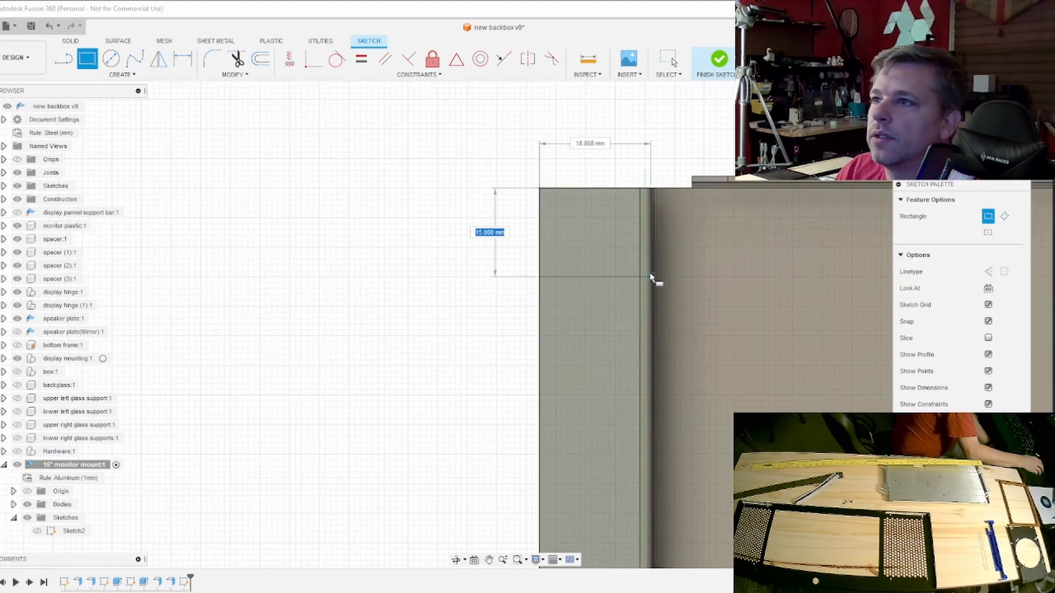
scroll(652, 287, up, 3)
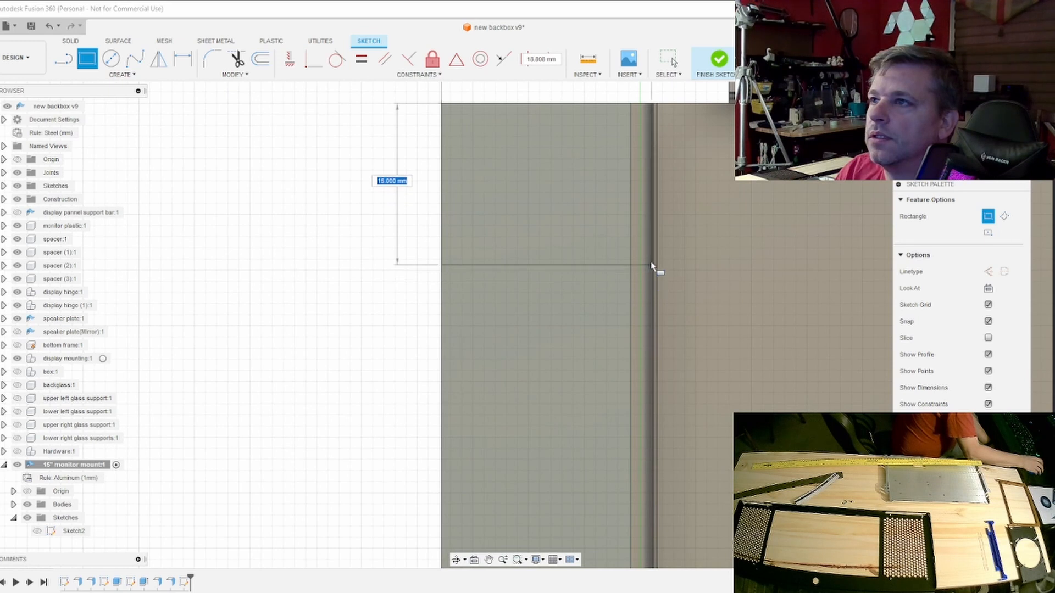
scroll(652, 212, up, 1)
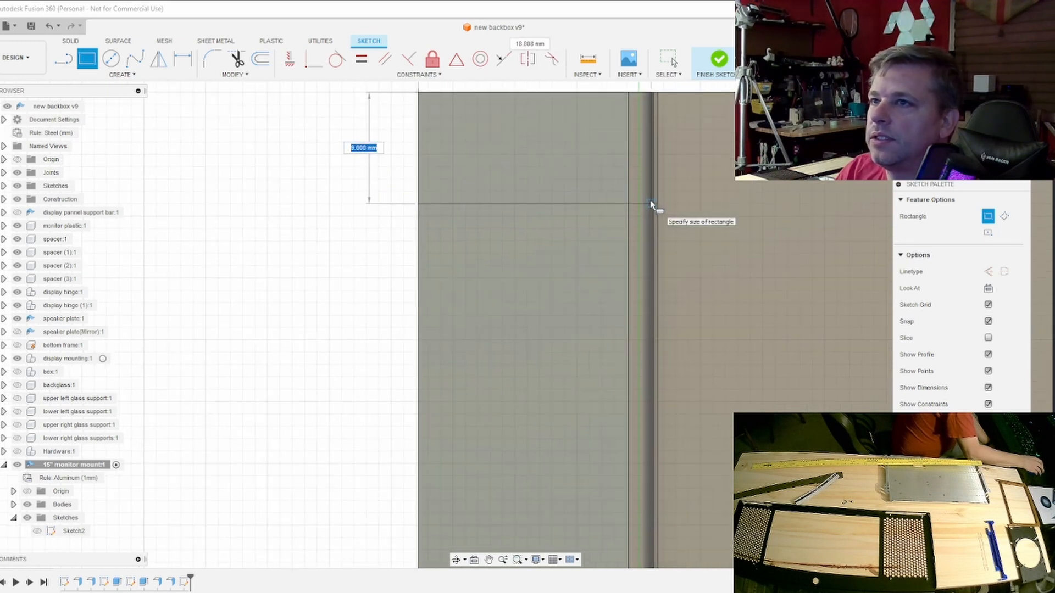
scroll(651, 205, down, 1)
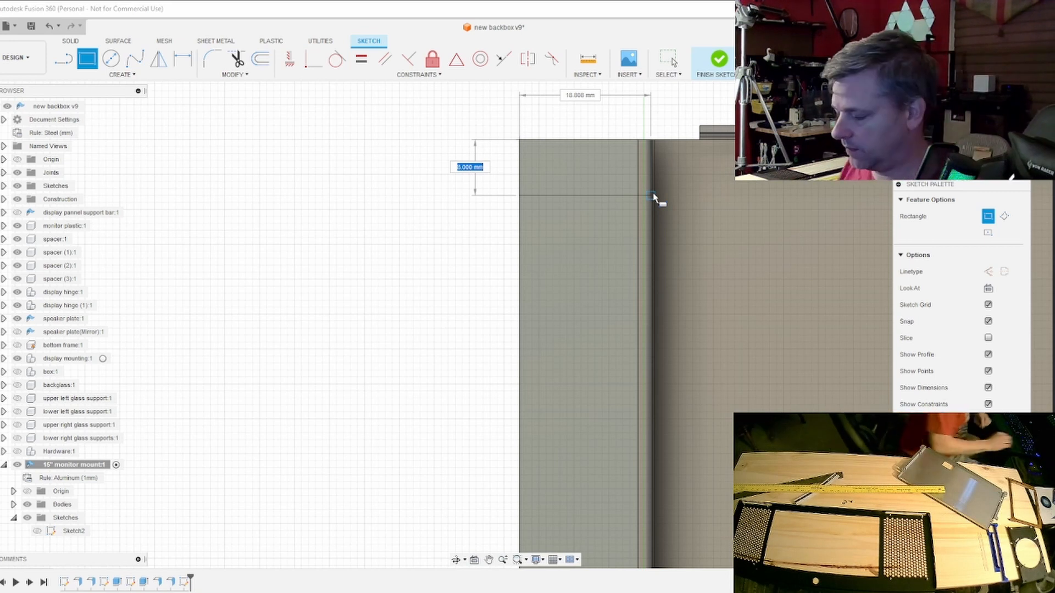
text(25)
key(Return)
key(Escape)
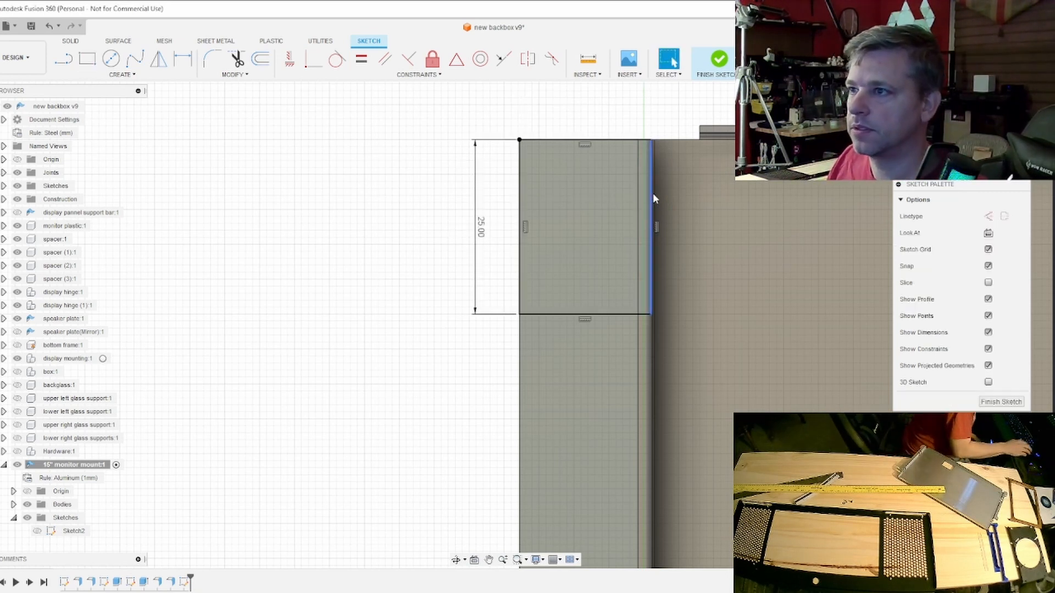
- Select both rectangle profiles and examine them edge-on to check how far they extend over the flange's bend
click(647, 228)
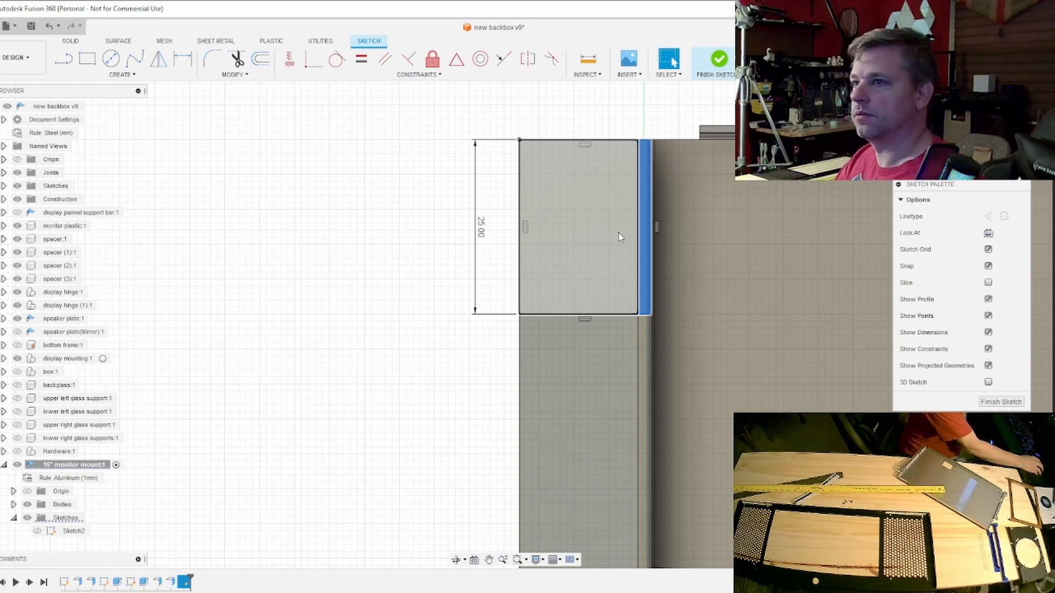
shift+click(619, 237)
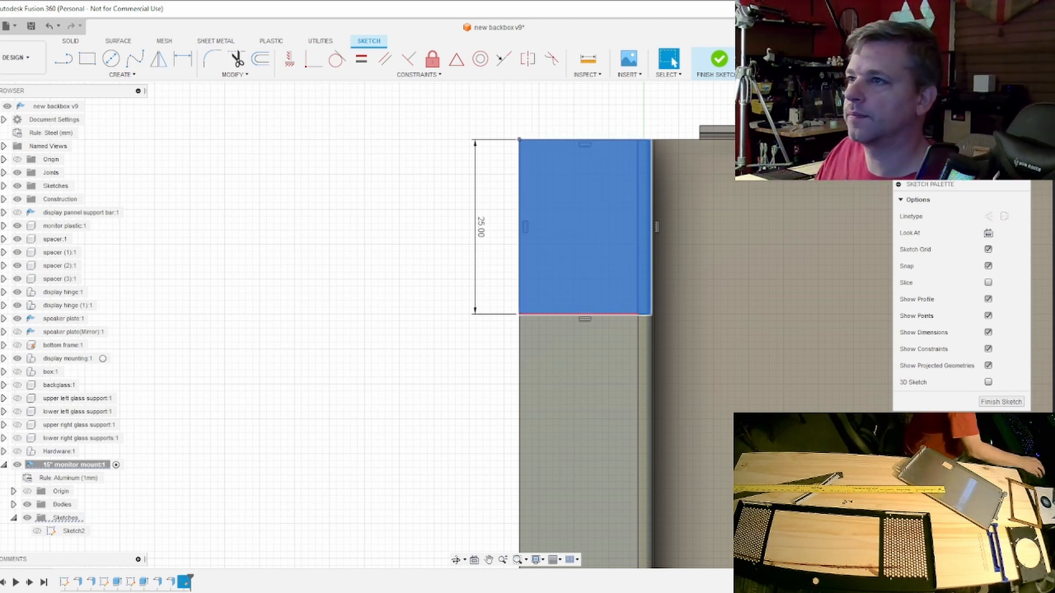
mouse_move(515, 325)
shift+middle_down()
mouse_move(541, 313)
mouse_move(525, 275)
mouse_move(549, 209)
mouse_move(536, 143)
shift+middle_up()
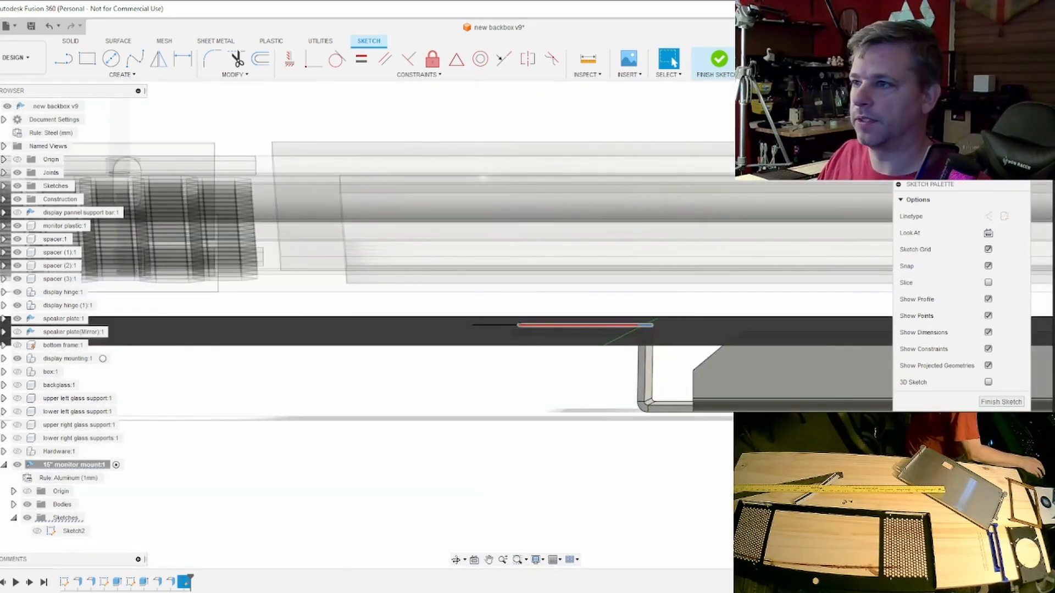
scroll(653, 337, up, 5)
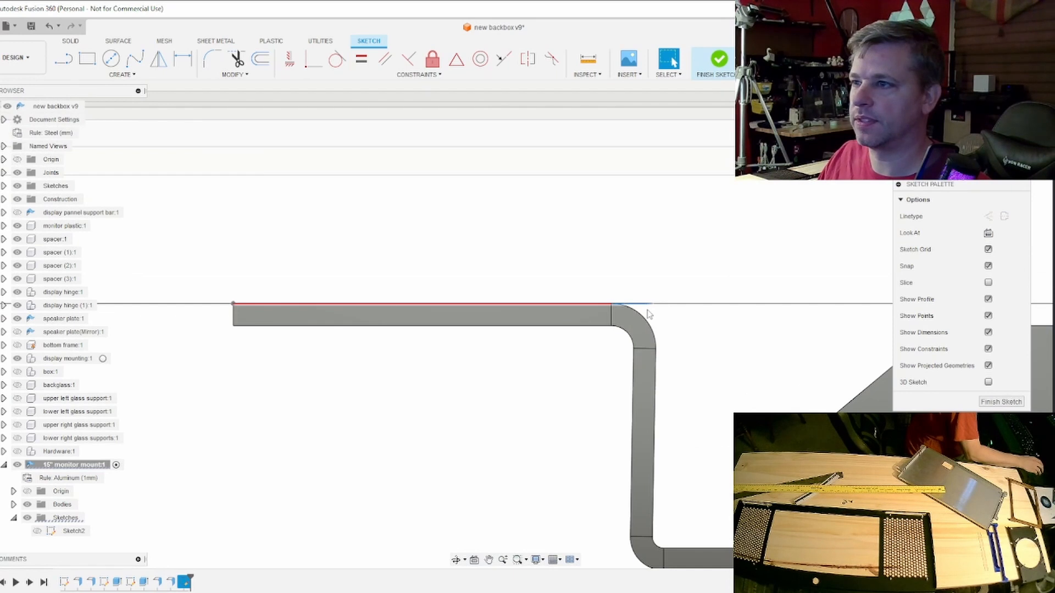
scroll(649, 313, up, 3)
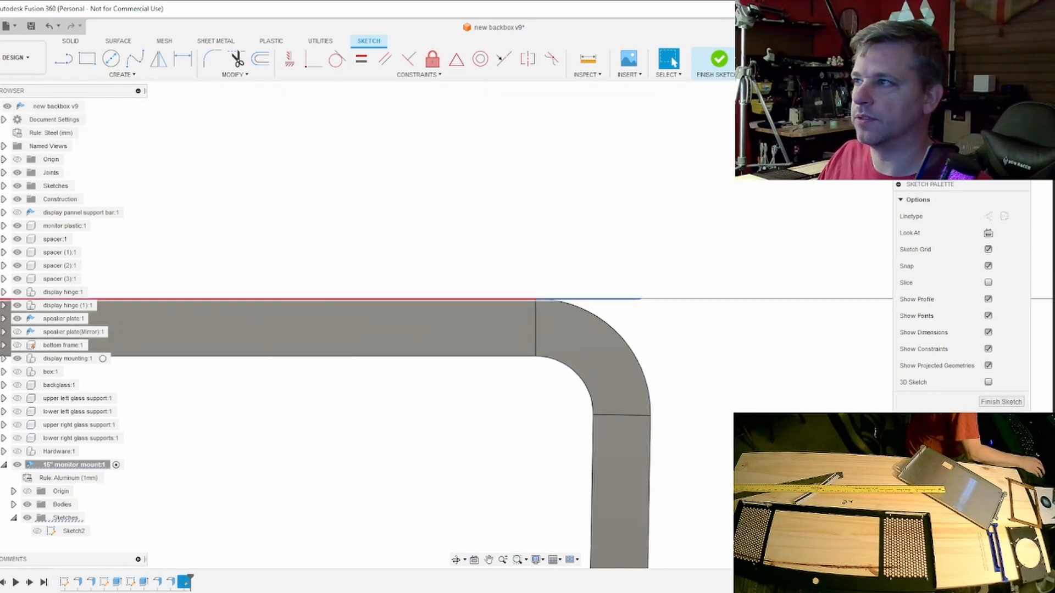
shift+middle_drag(515, 325, 523, 467)
scroll(815, 257, down, 5)
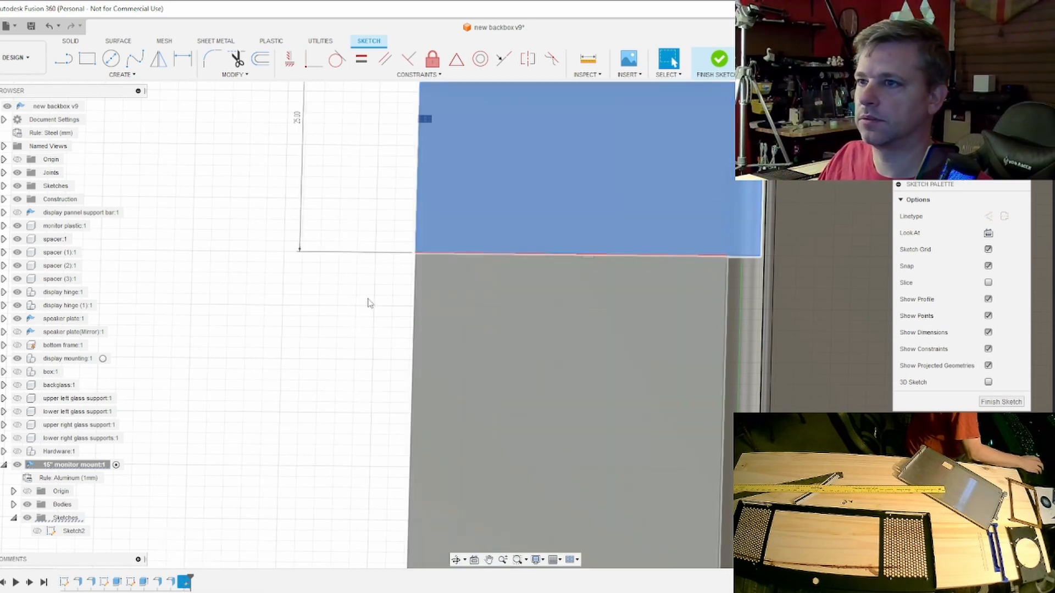
scroll(693, 207, down, 2)
middle_drag(688, 210, 649, 366)
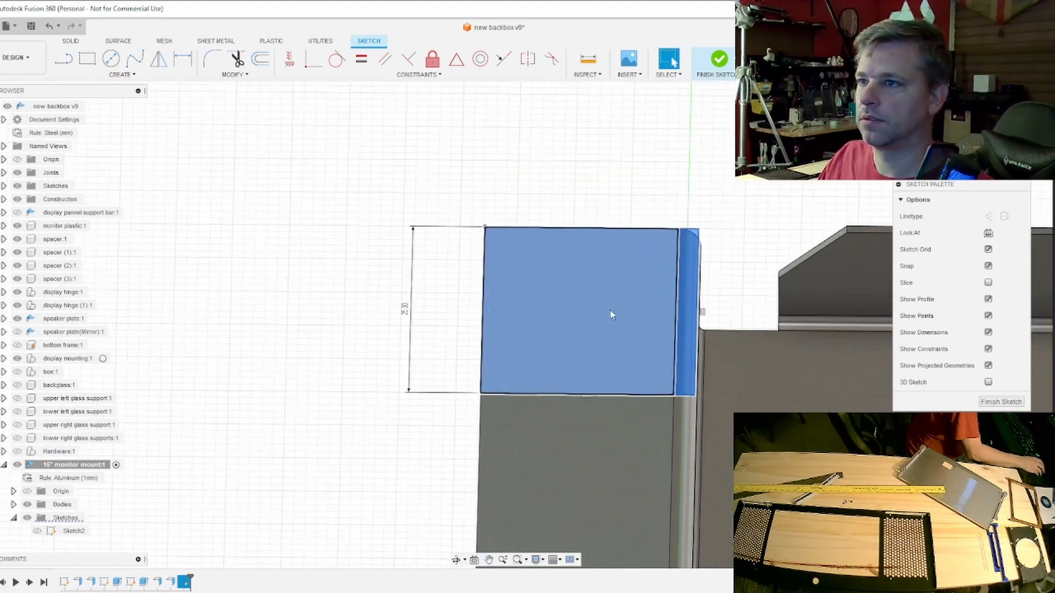
- Dimension the rectangle's width across the flange and set it to 19.2 mm
click(183, 59)
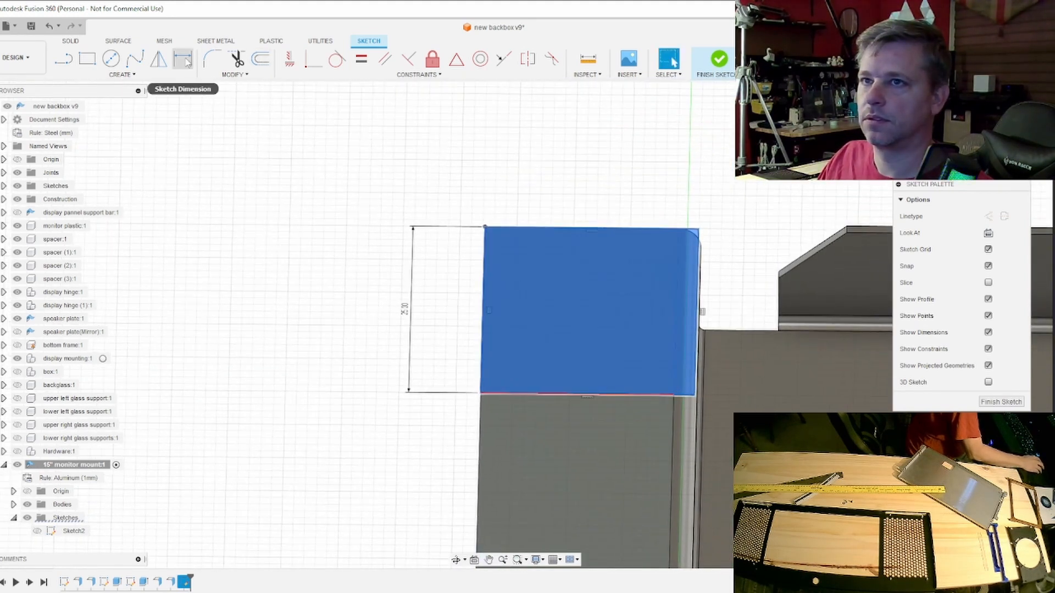
click(578, 228)
click(592, 198)
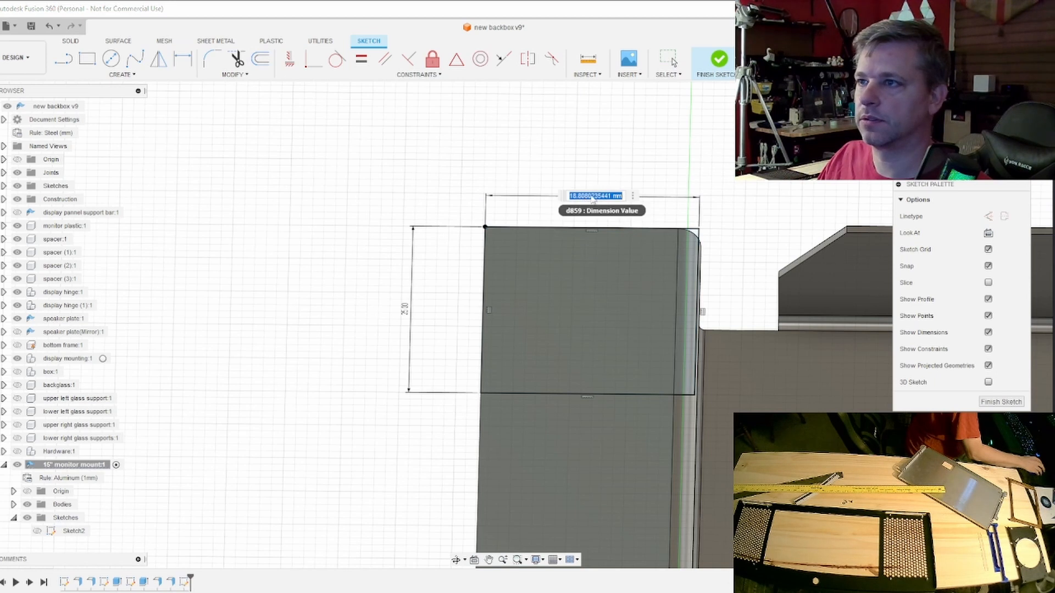
click(578, 196)
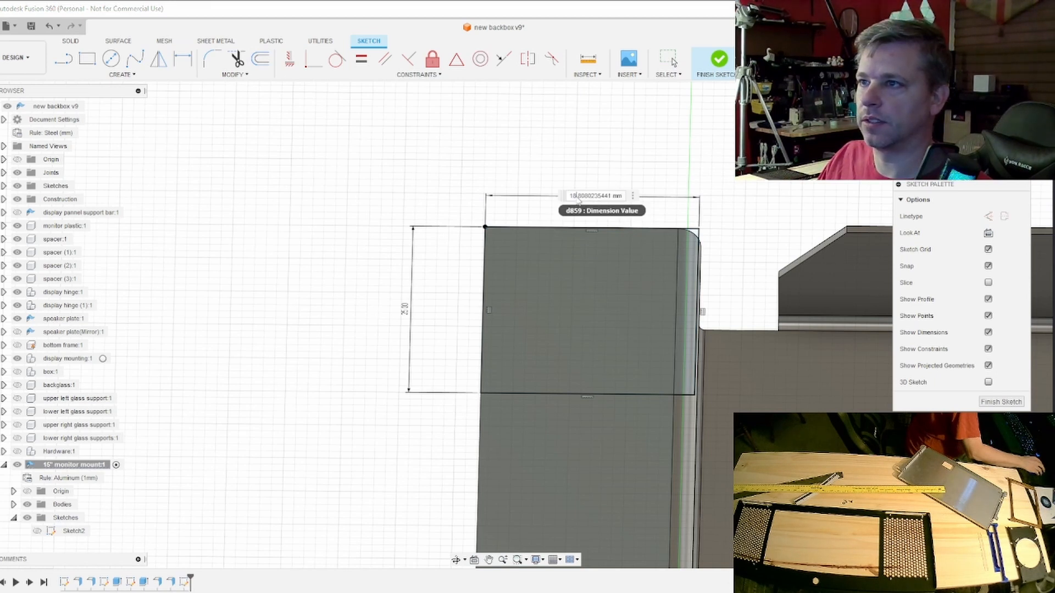
text(19.2)
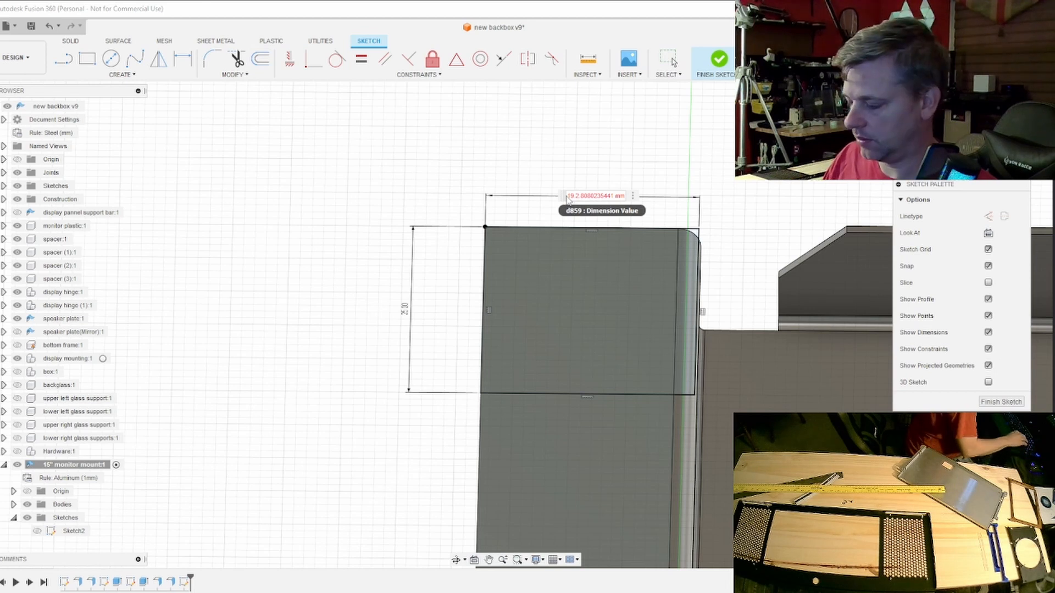
key(Delete)
key(Return)
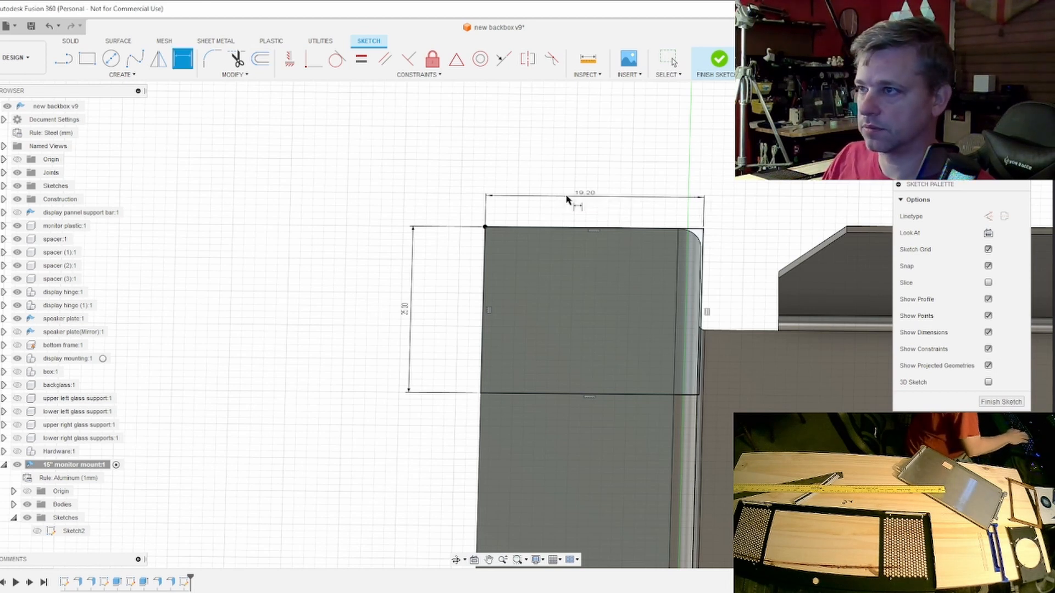
- Check the widened rectangle against the bend edge-on and finish the sketch
click(1012, 113)
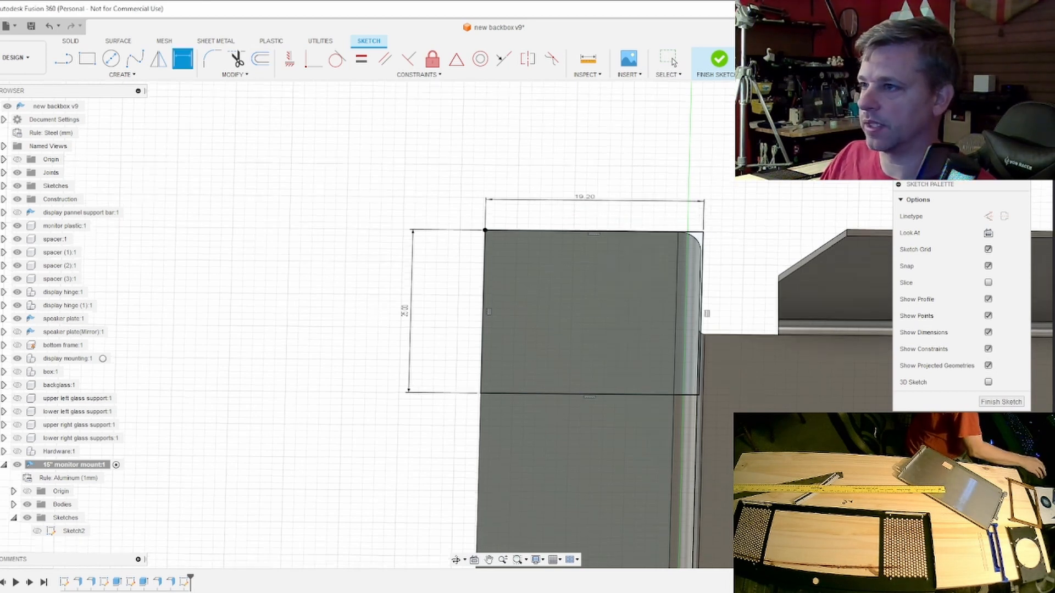
scroll(716, 399, up, 5)
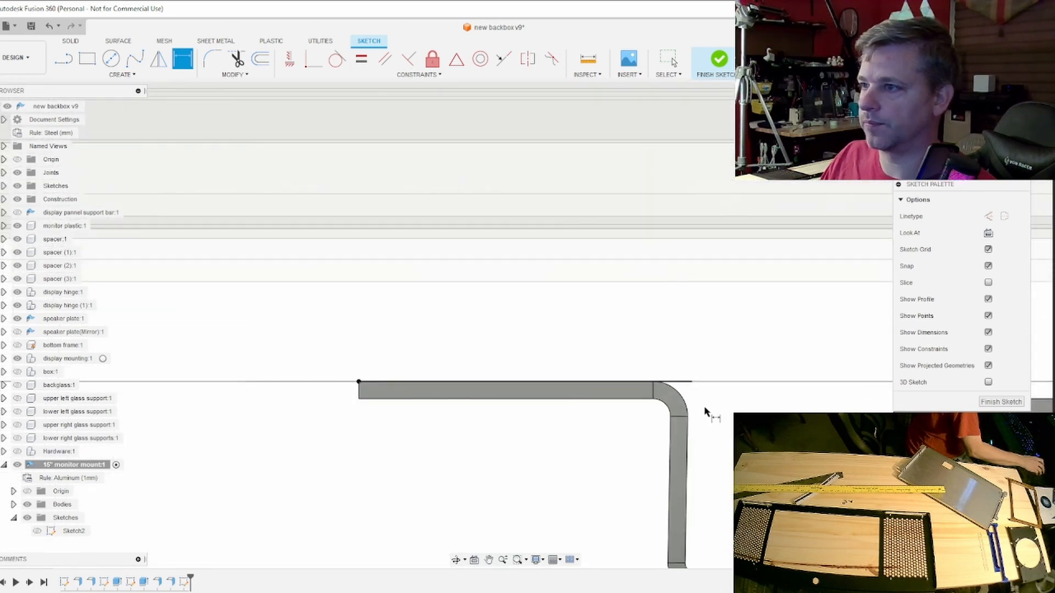
scroll(795, 314, down, 5)
mouse_move(795, 315)
shift+middle_down()
mouse_move(791, 181)
mouse_move(777, 178)
shift+middle_up()
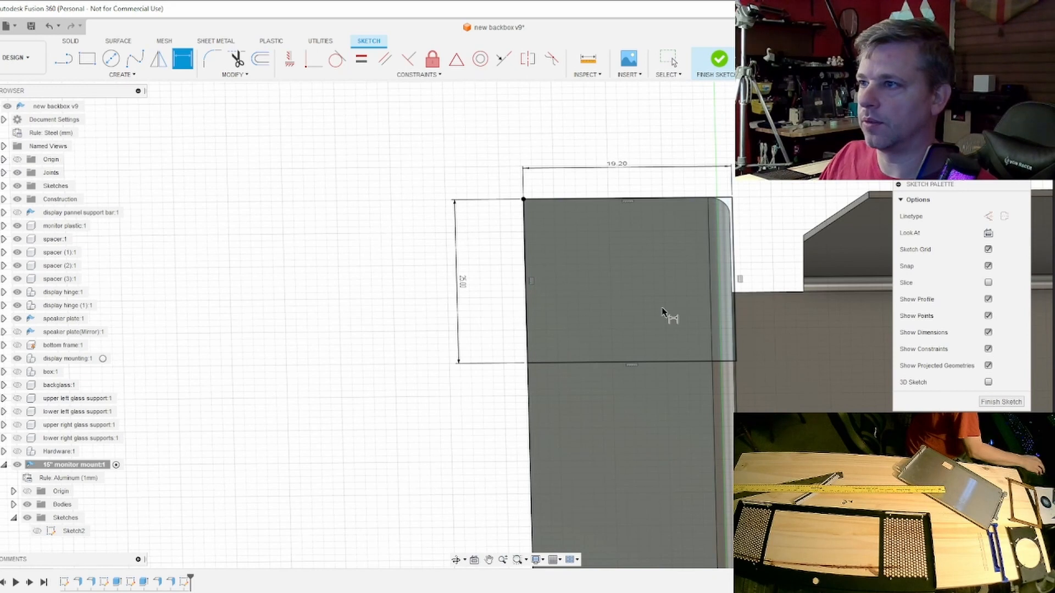
click(1001, 401)
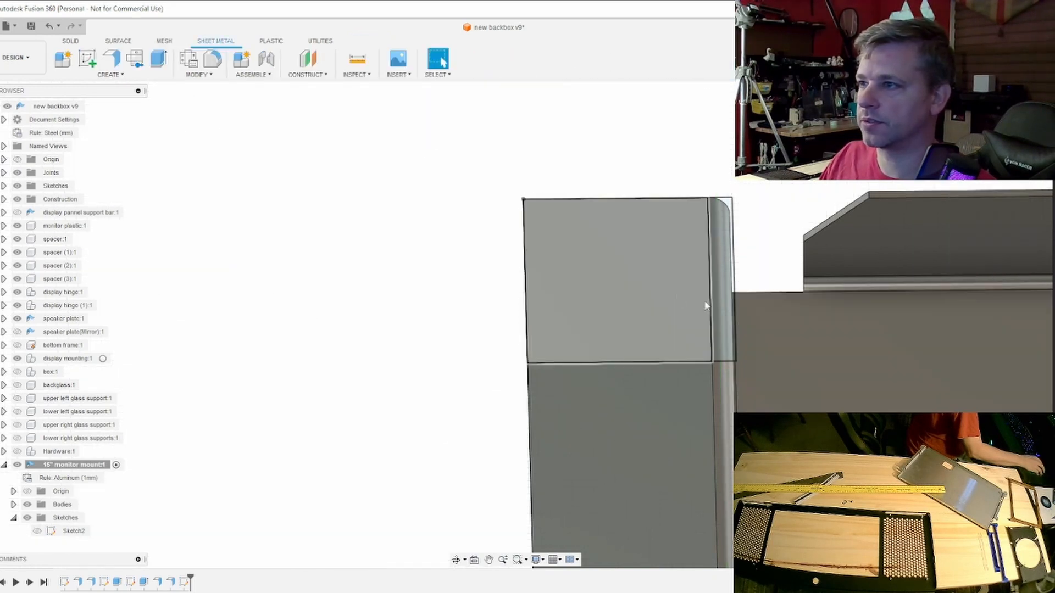
- Extrude both rectangle profiles -2 mm as a cut to remove the upper end of the outward flange
click(726, 307)
click(645, 312)
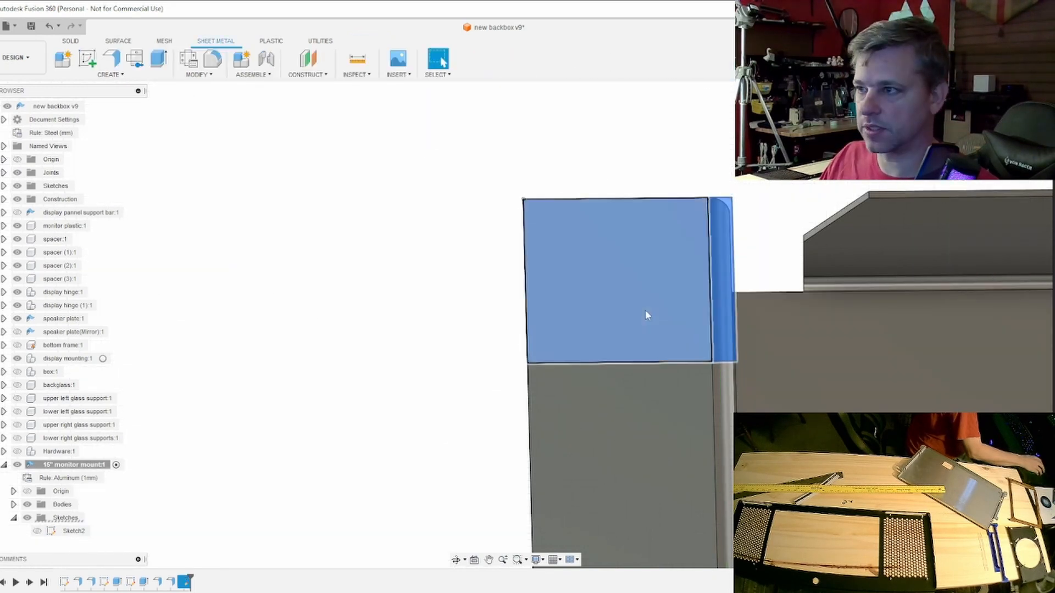
click(159, 59)
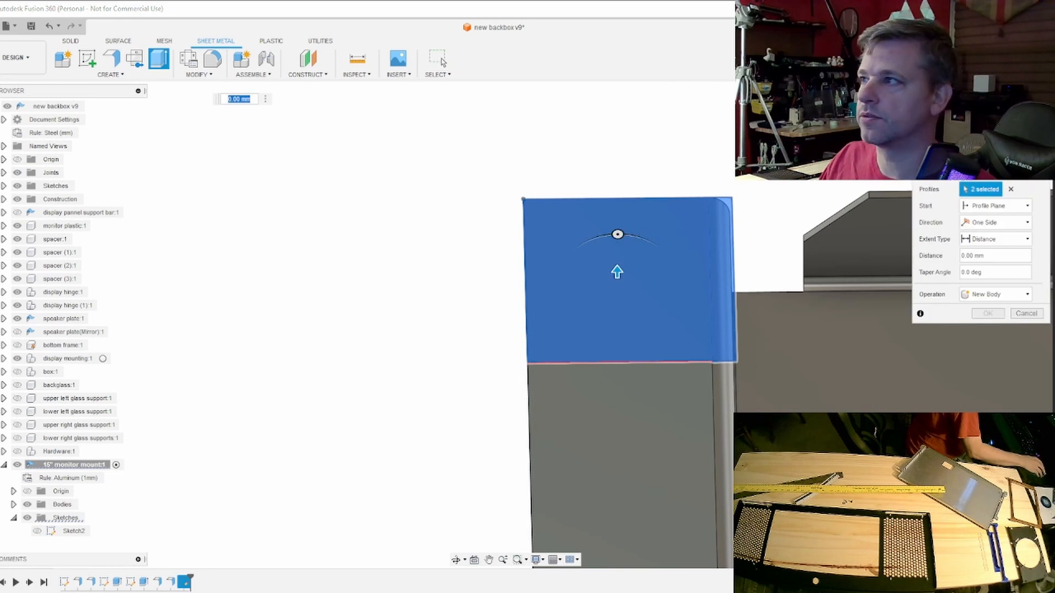
mouse_move(515, 326)
shift+middle_down()
mouse_move(432, 242)
mouse_move(440, 244)
shift+middle_up()
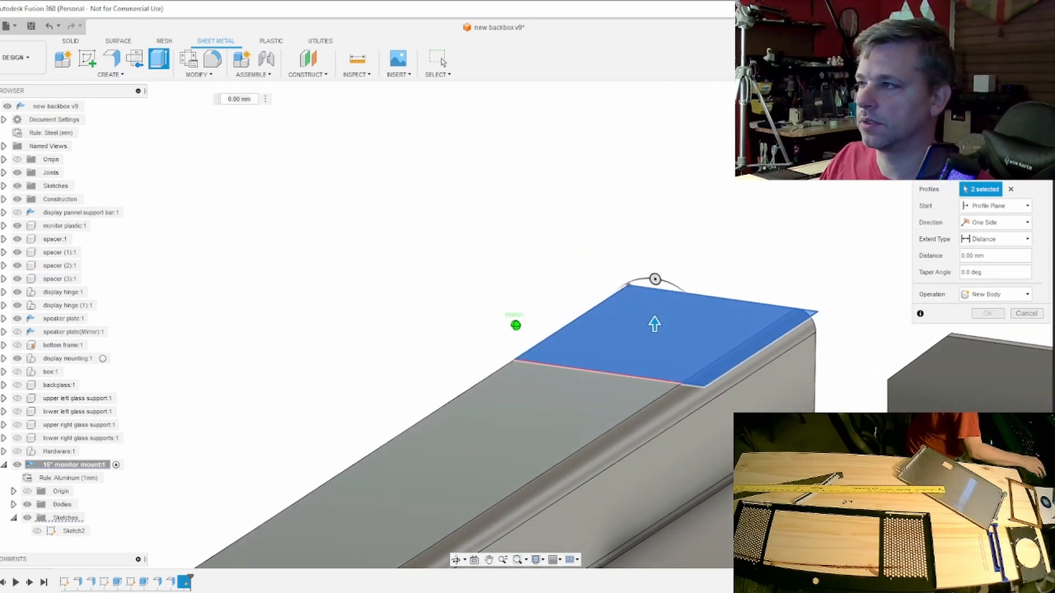
click(1011, 119)
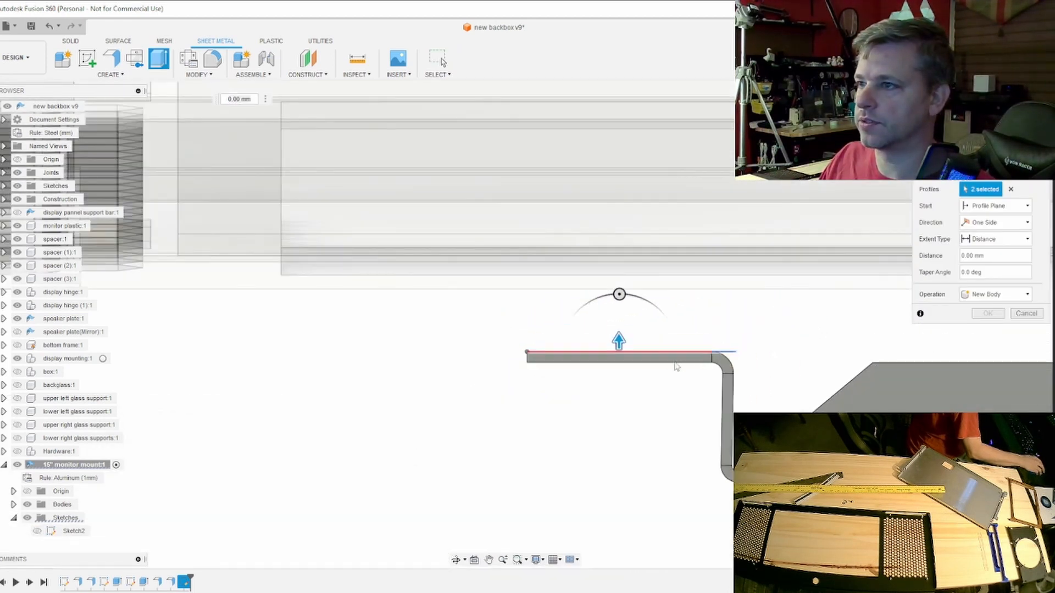
drag(619, 340, 627, 358)
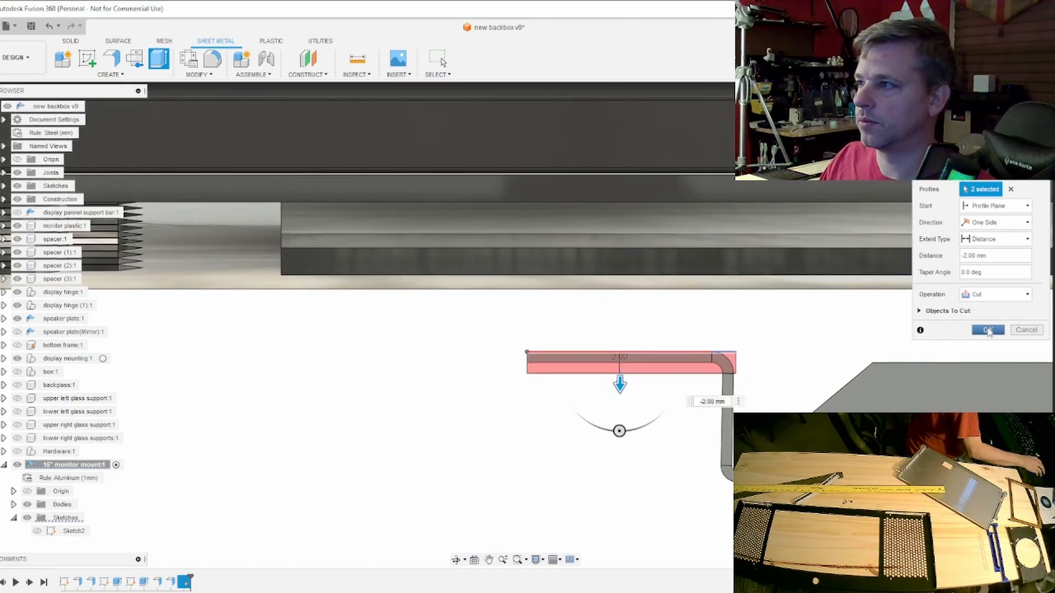
click(988, 330)
shift+middle_drag(515, 325, 503, 328)
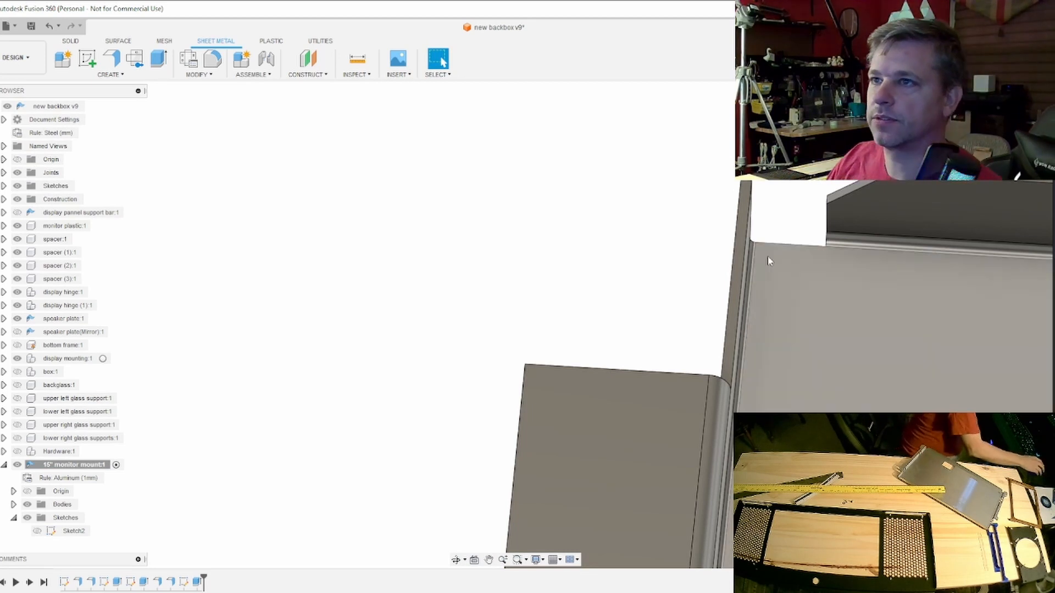
- Reopen the flange cut sketch and draw an 8 mm line along the rectangle's lower edge, from the bend line toward the flange's outer edge
click(184, 583)
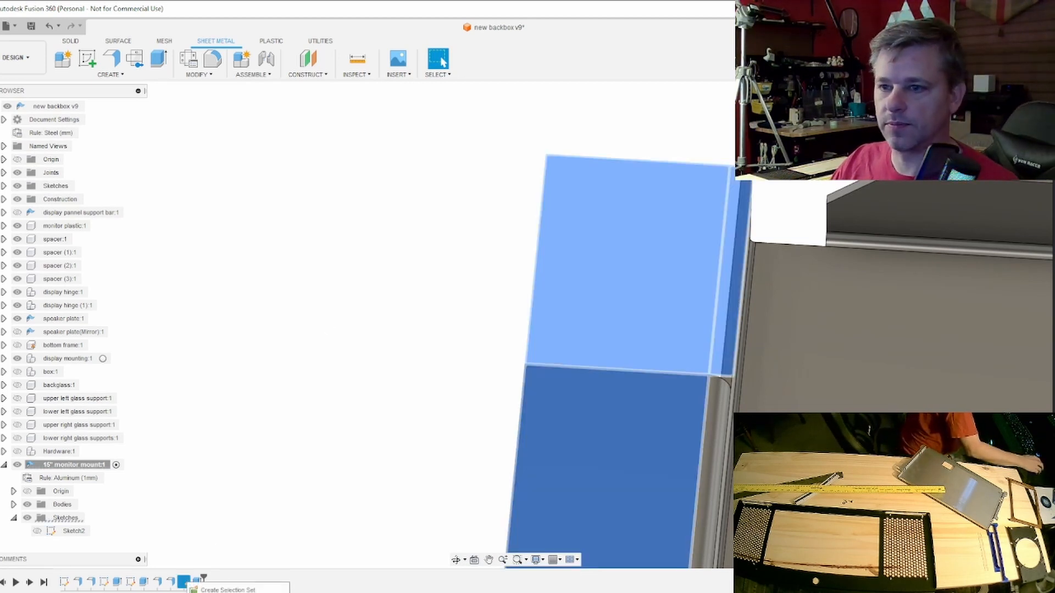
double_click(184, 583)
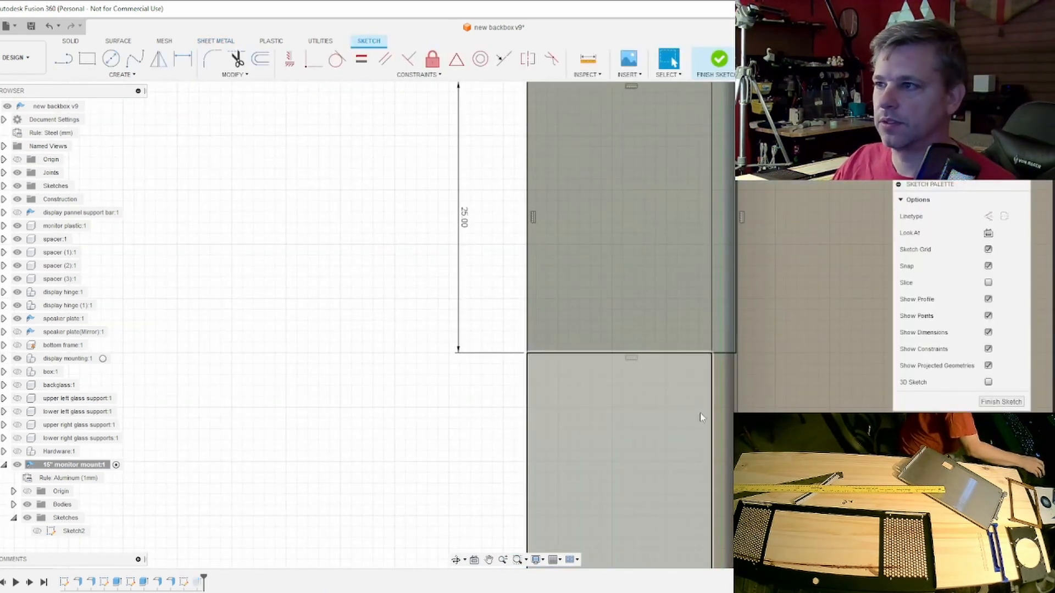
click(72, 65)
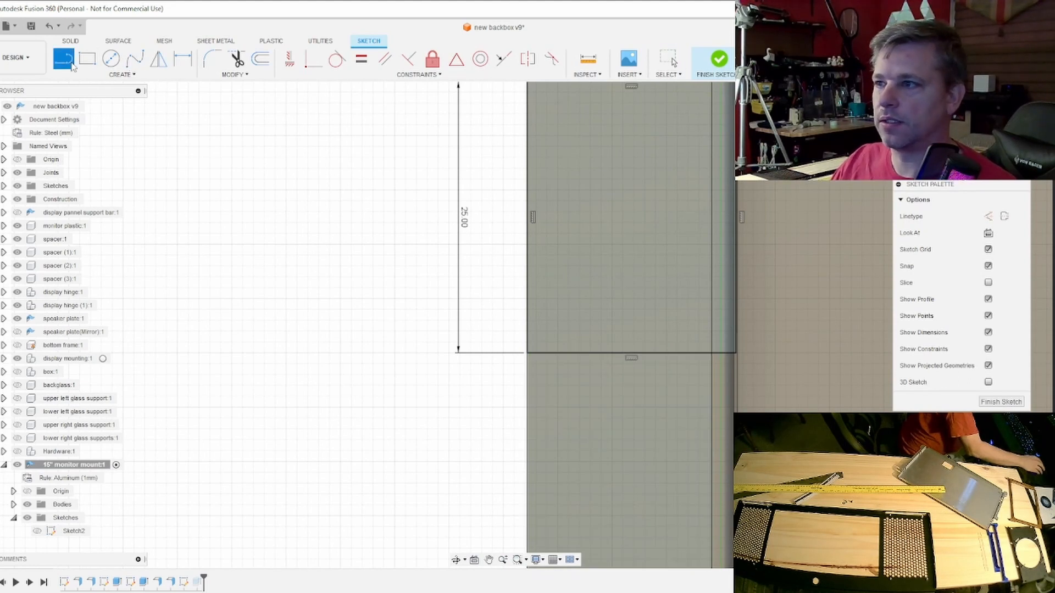
scroll(713, 357, up, 2)
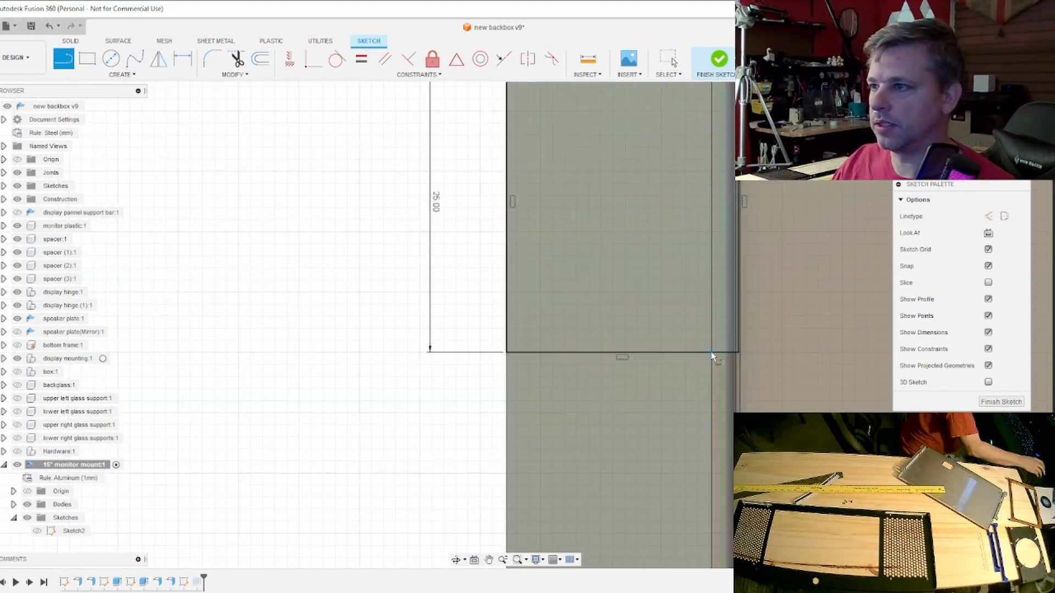
click(711, 352)
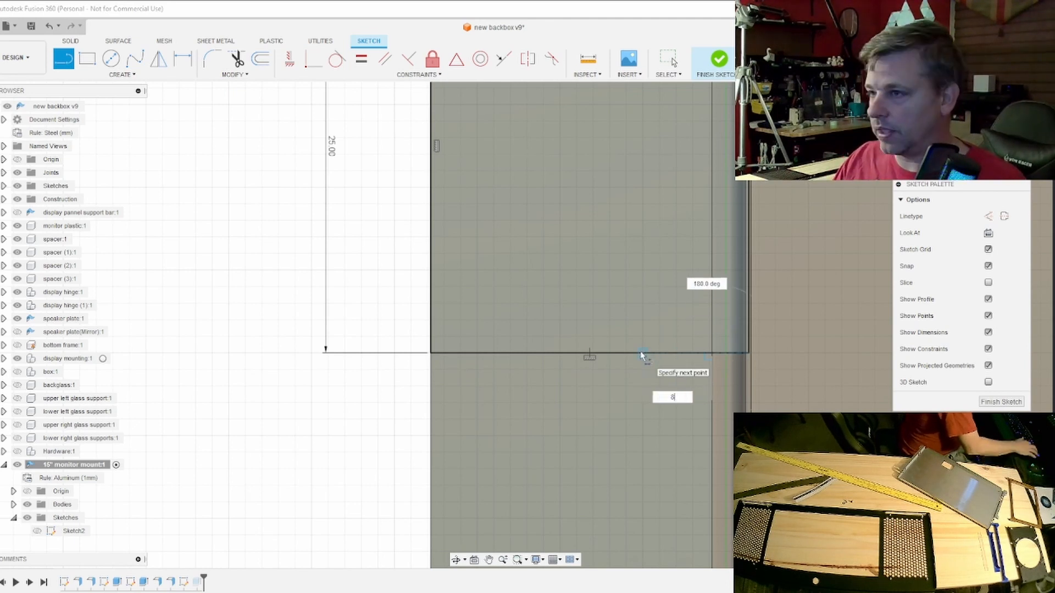
key(Tab)
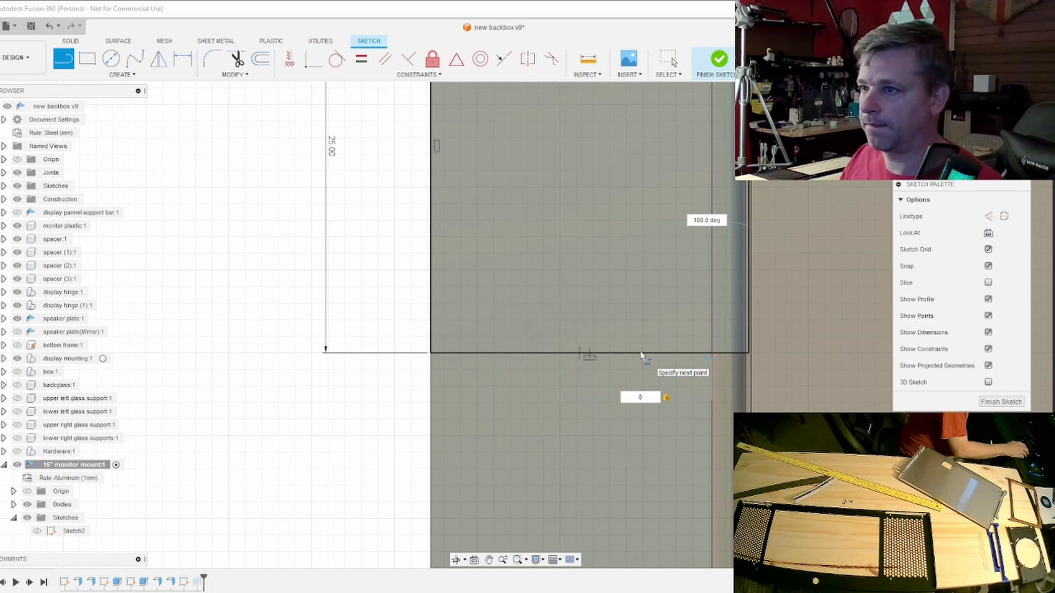
key(Return)
key(Escape)
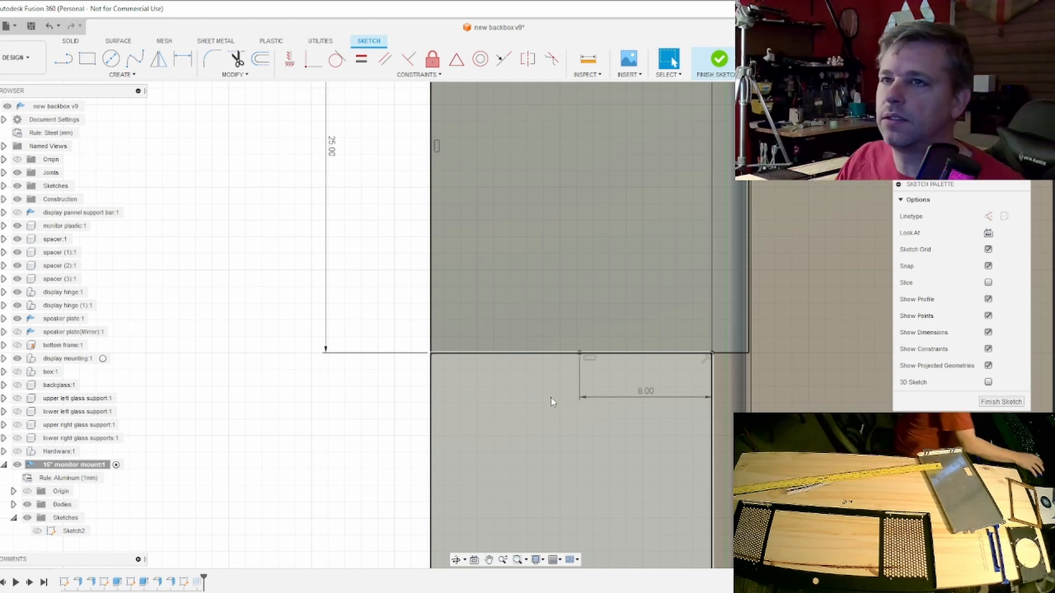
- Draw a 10 mm line down the flange's outer edge from the rectangle's corner and join its end diagonally to the 8 mm line
click(67, 68)
scroll(570, 461, down, 3)
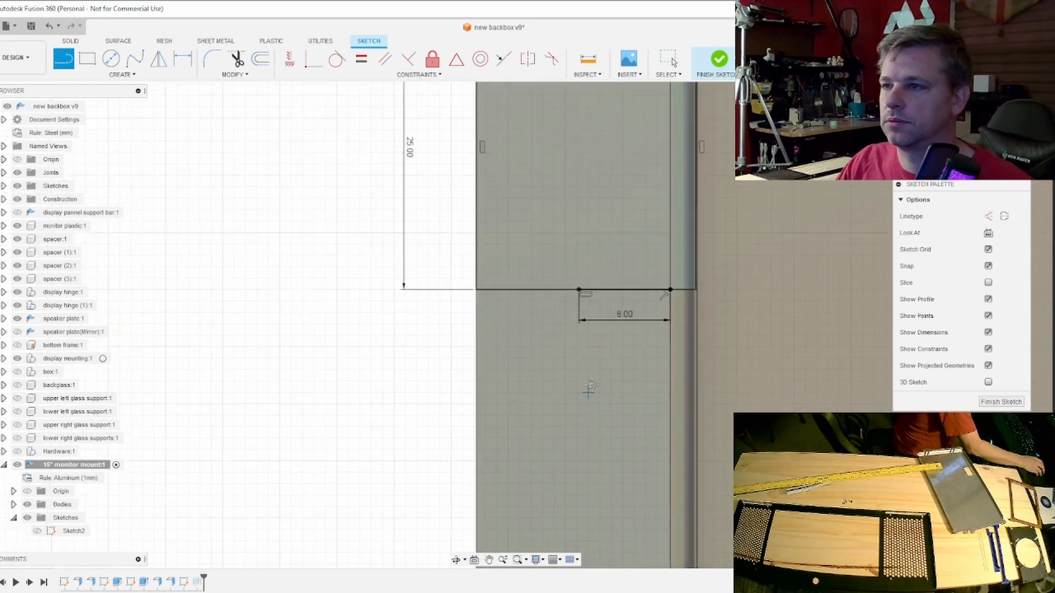
middle_drag(590, 388, 592, 339)
click(478, 242)
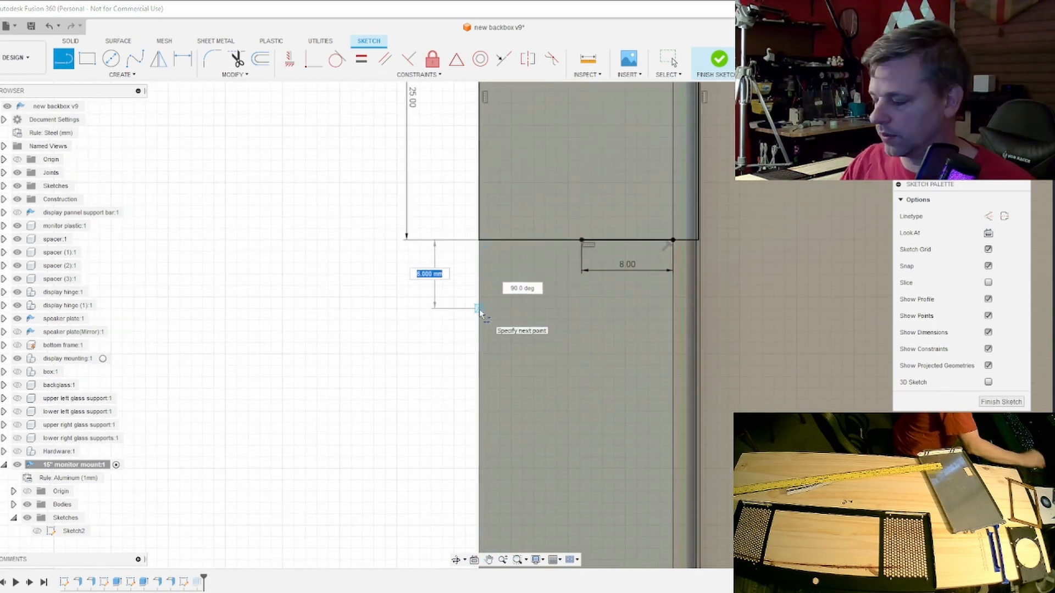
text(10)
key(Return)
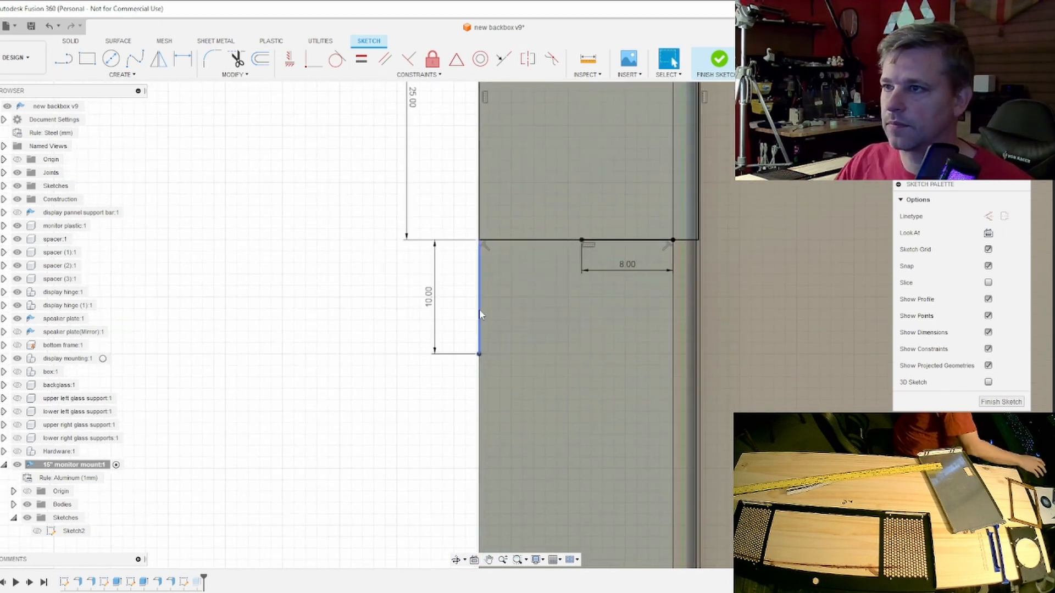
key(Escape)
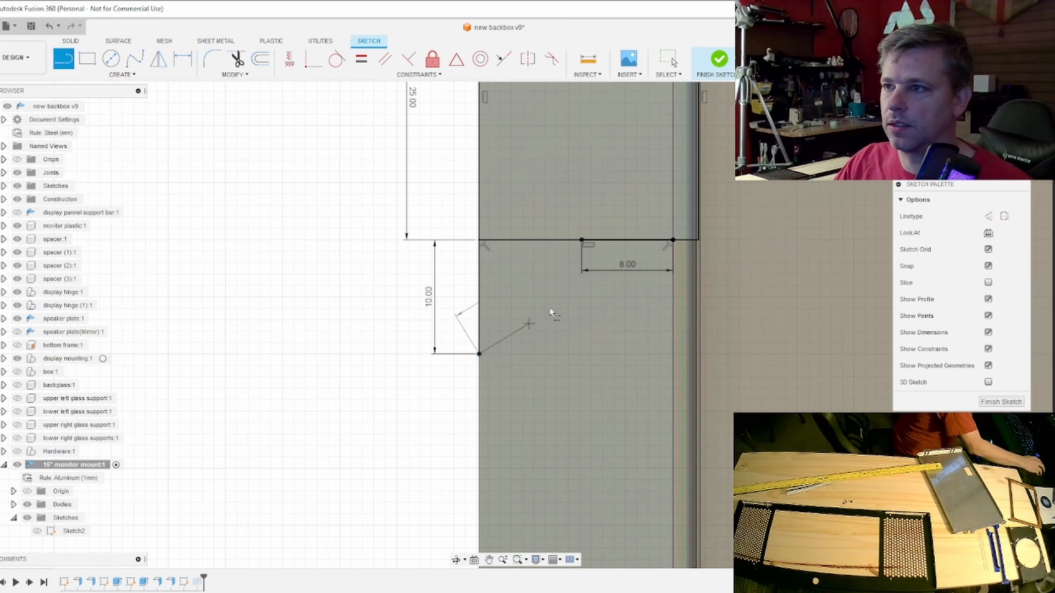
click(582, 240)
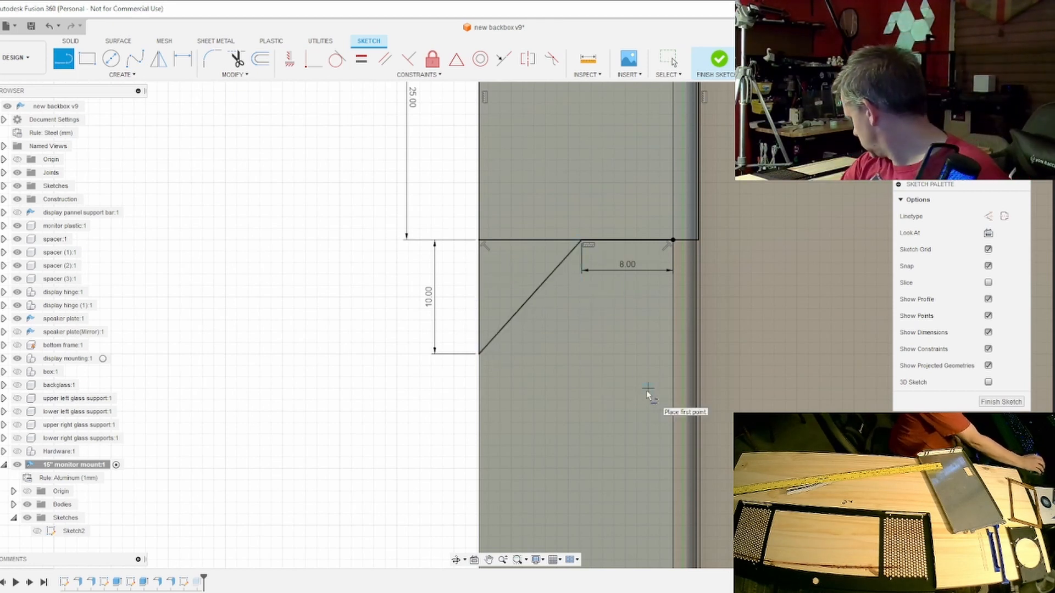
- Draw a 30 mm line down the flange's outer edge from the diagonal's lower end and move its dimension outside the flange
middle_drag(636, 383, 655, 222)
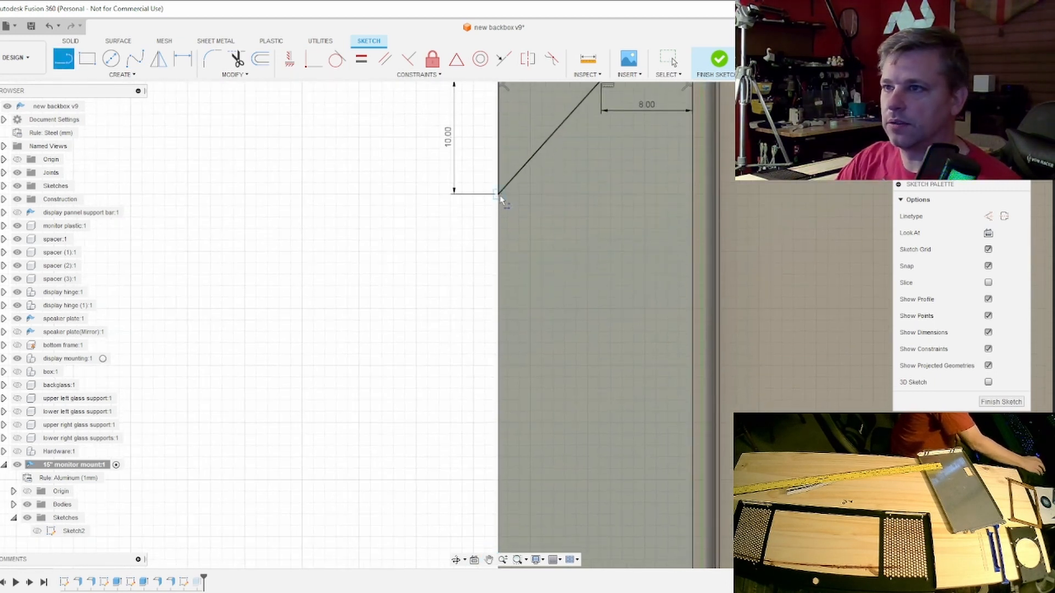
click(500, 197)
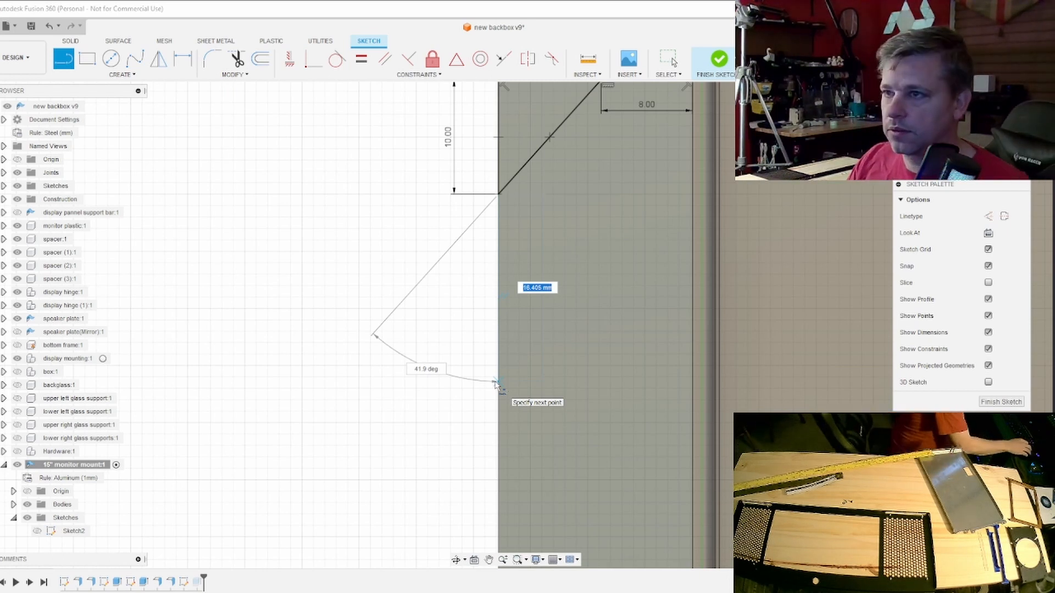
text(0)
key(Return)
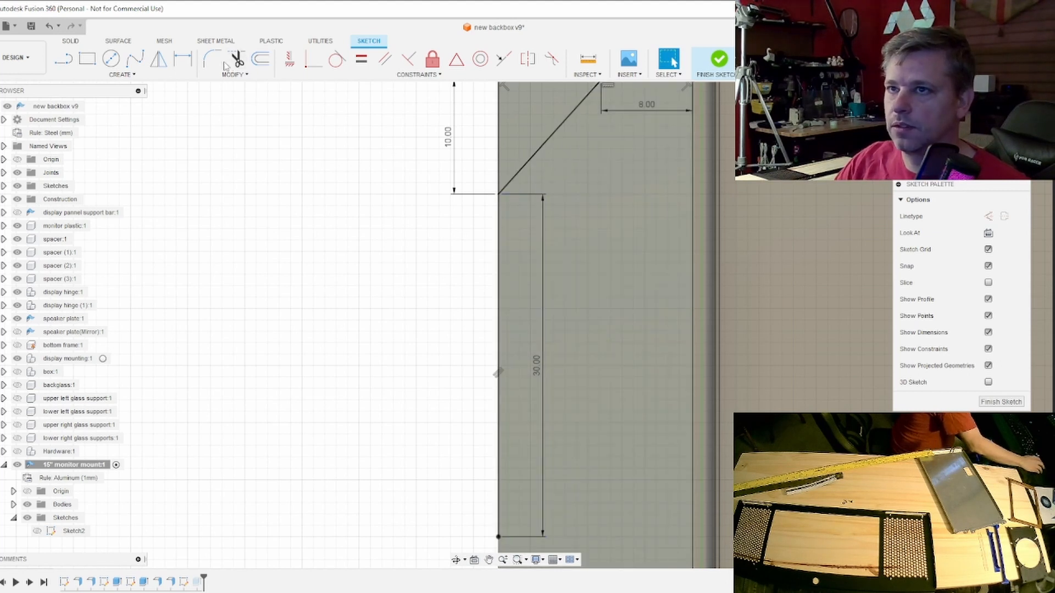
click(187, 61)
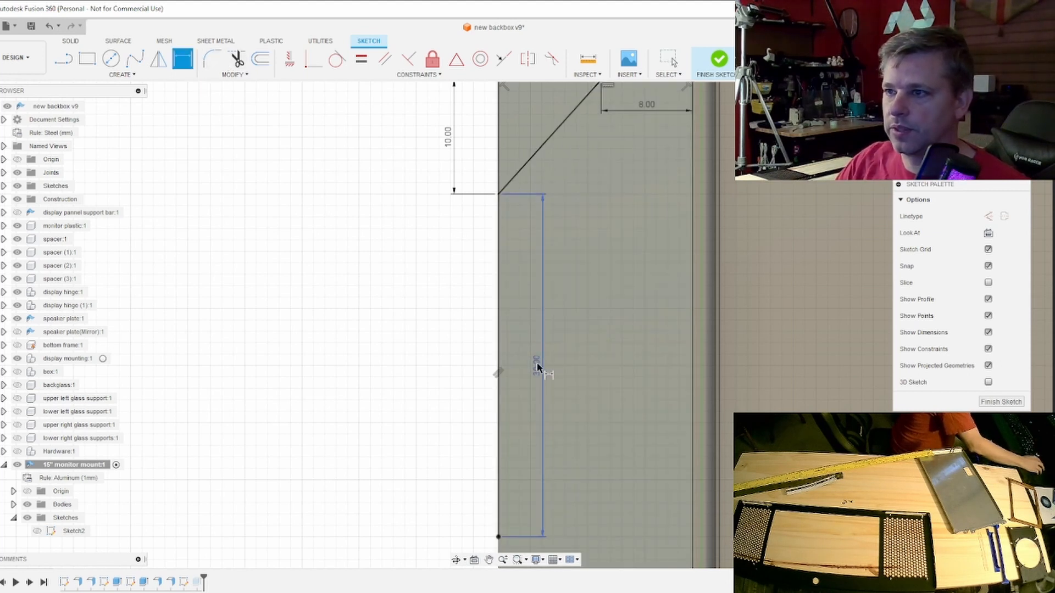
click(455, 366)
key(Escape)
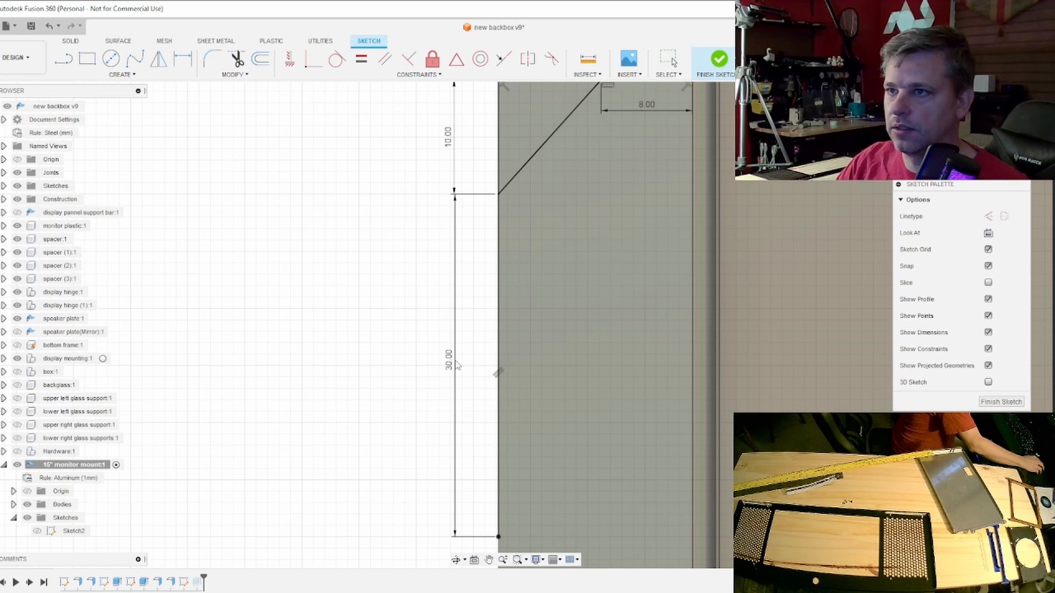
drag(456, 361, 454, 361)
- Draw an 8 mm horizontal line into the flange from the lower end of the 30 mm line
middle_drag(549, 442, 531, 247)
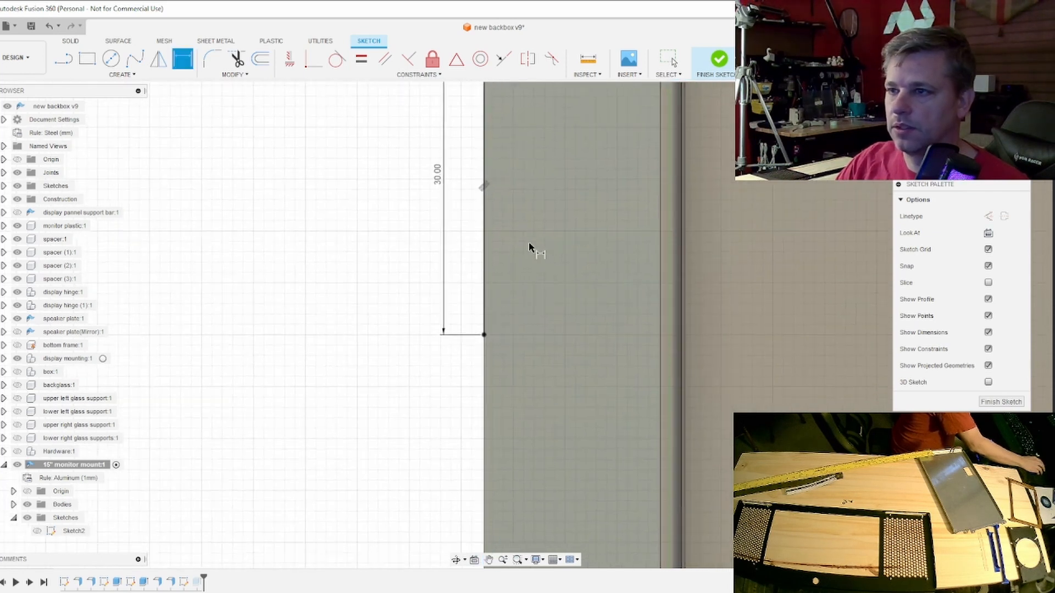
click(63, 63)
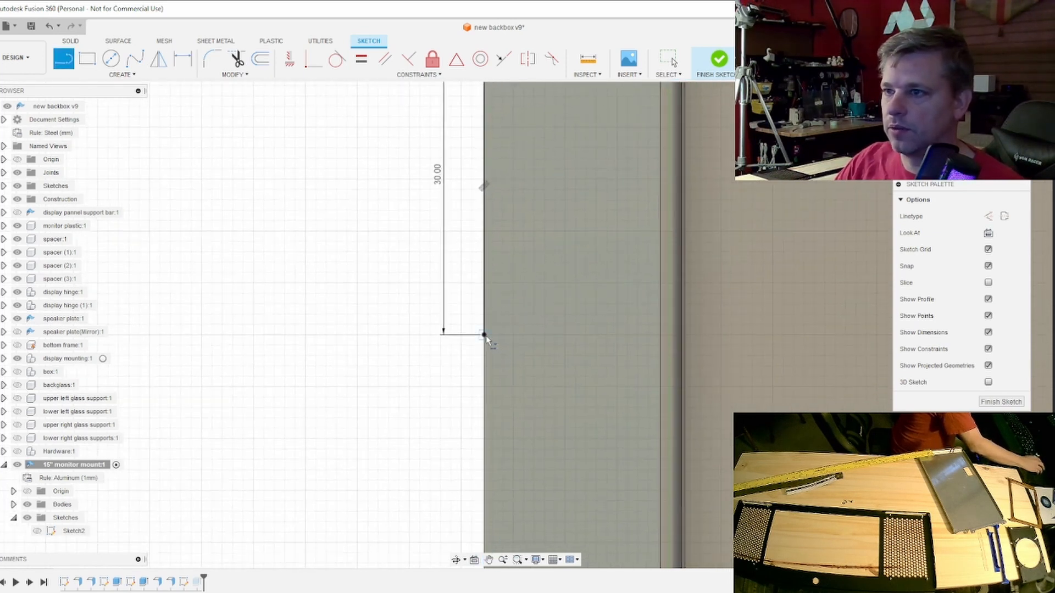
click(484, 336)
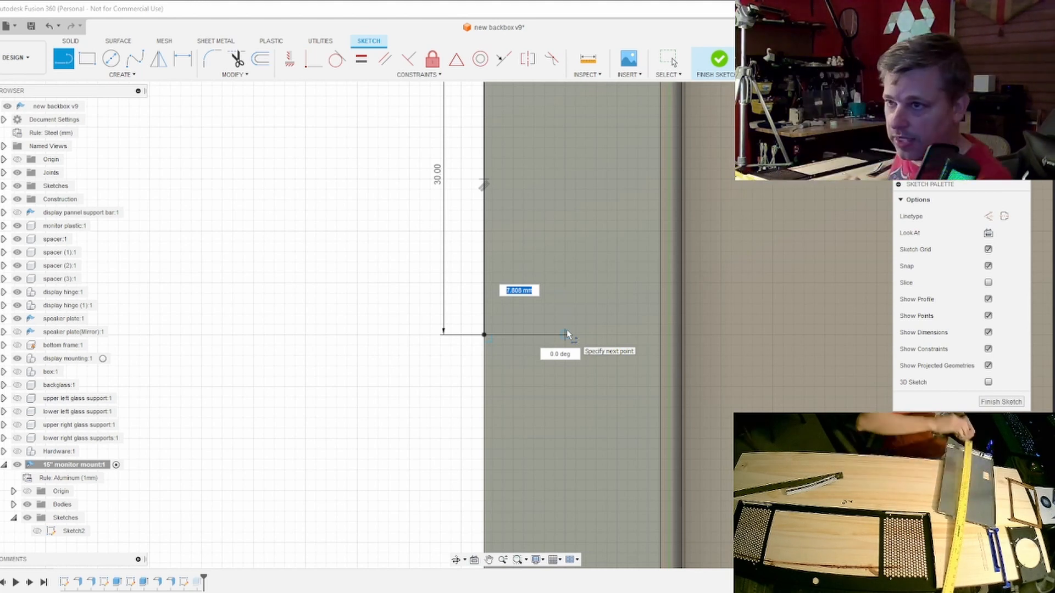
text(8)
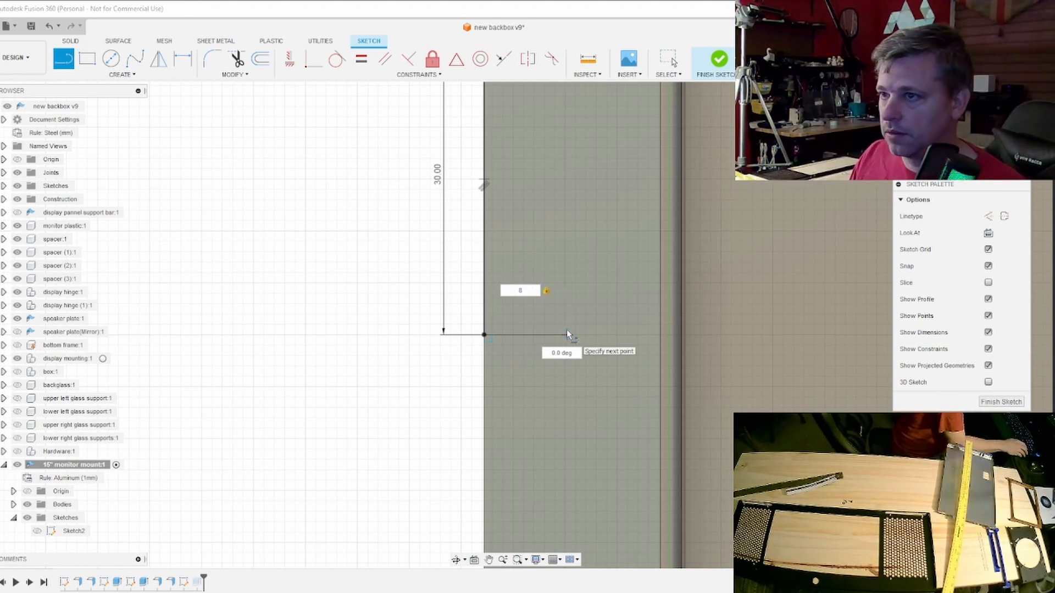
key(Return)
key(Escape)
- Draw a 6 mm line down from the 8 mm line's inner end and close the triangle with a diagonal to the outer edge
key(l)
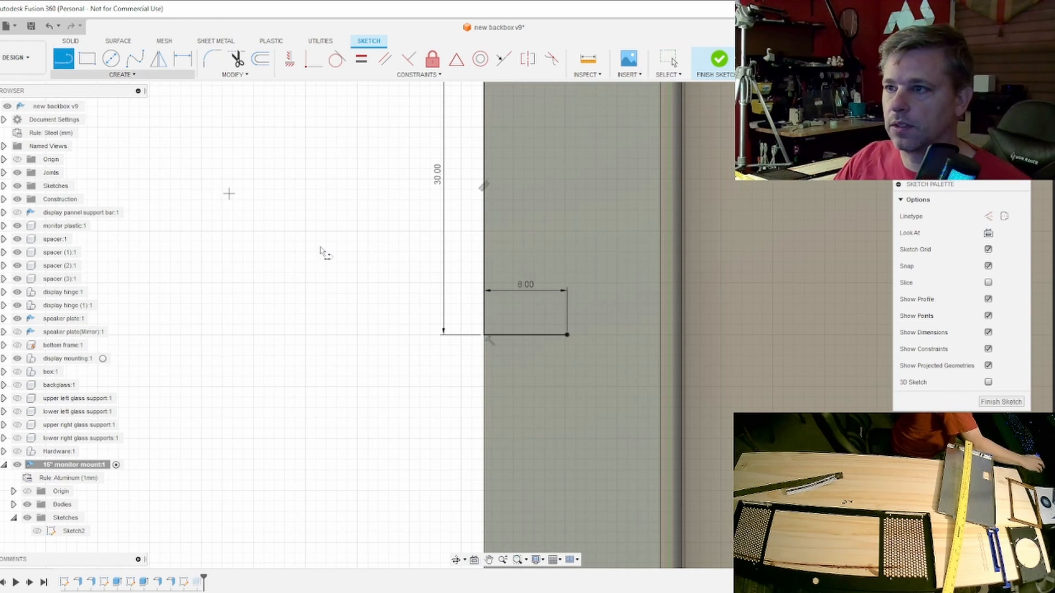
click(567, 334)
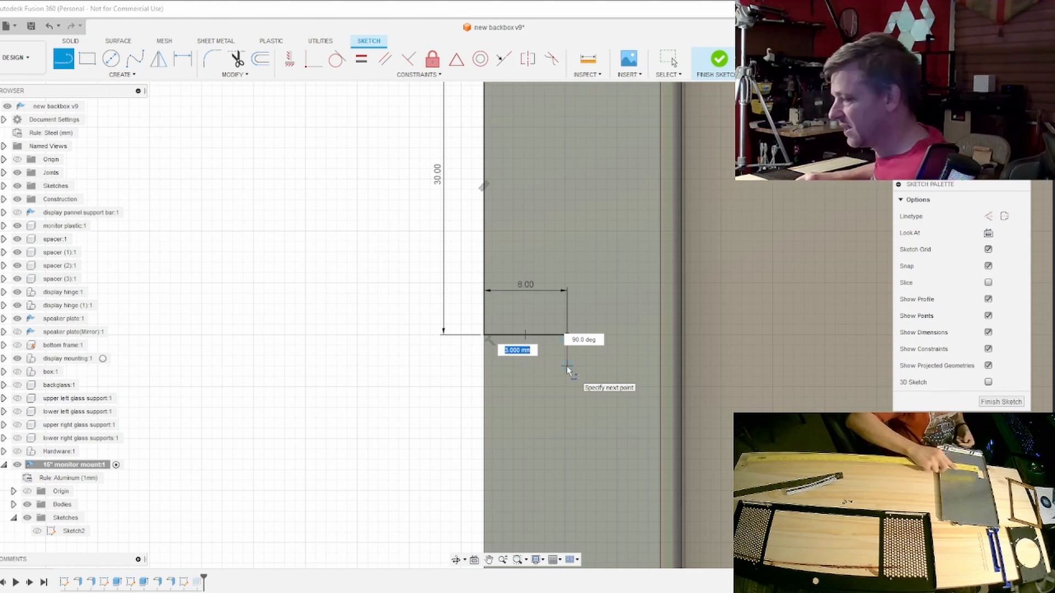
text(6)
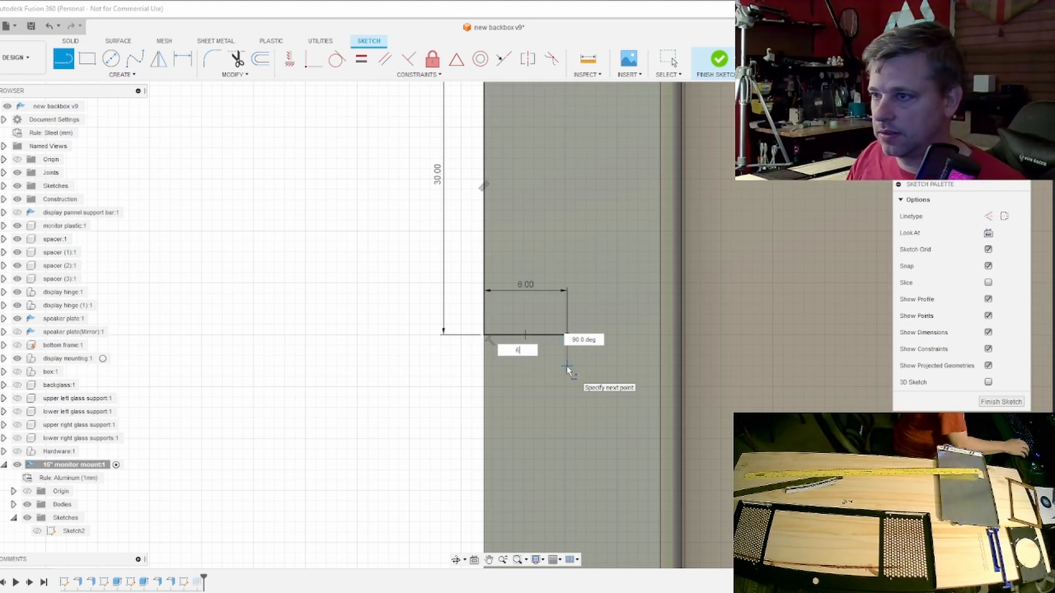
key(Return)
key(Escape)
key(l)
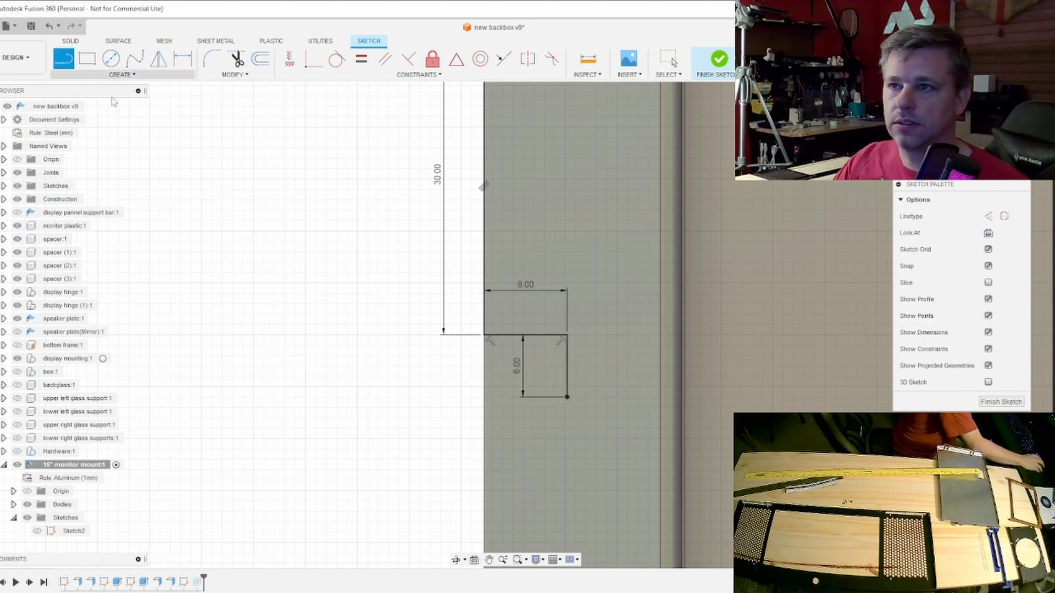
click(485, 335)
click(567, 397)
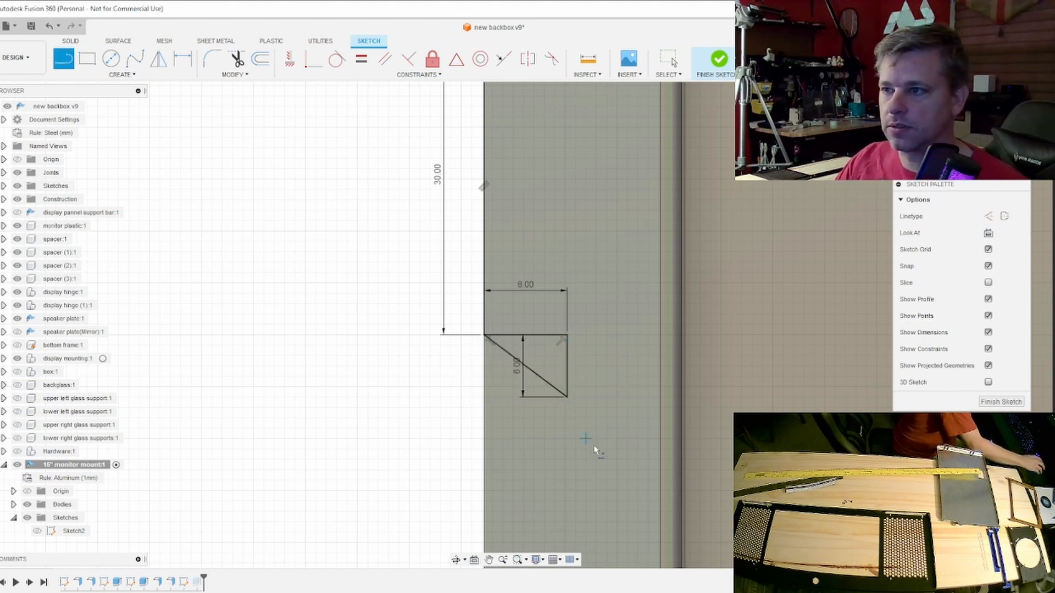
- Draw a 110 mm vertical line down the flange from the triangle's lower corner
scroll(593, 442, down, 5)
mouse_move(596, 447)
middle_down()
mouse_move(600, 460)
mouse_move(601, 275)
middle_up()
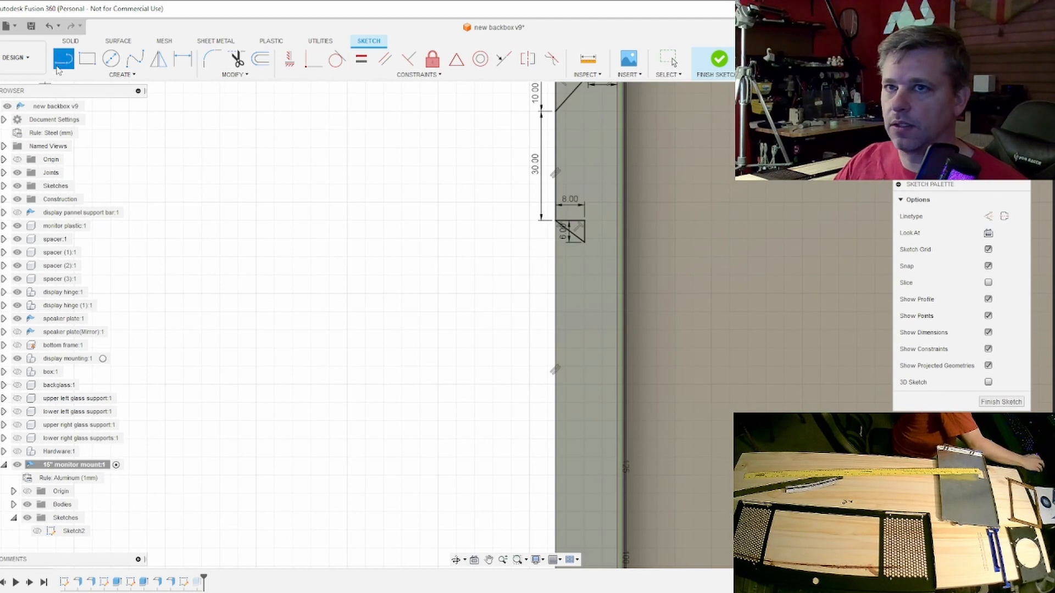
click(584, 241)
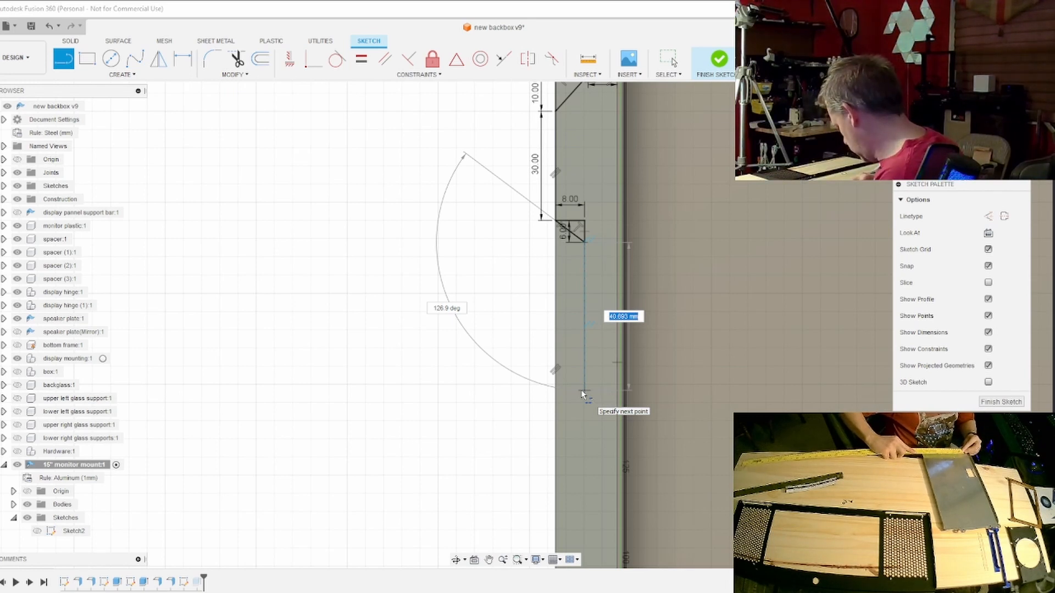
text(110)
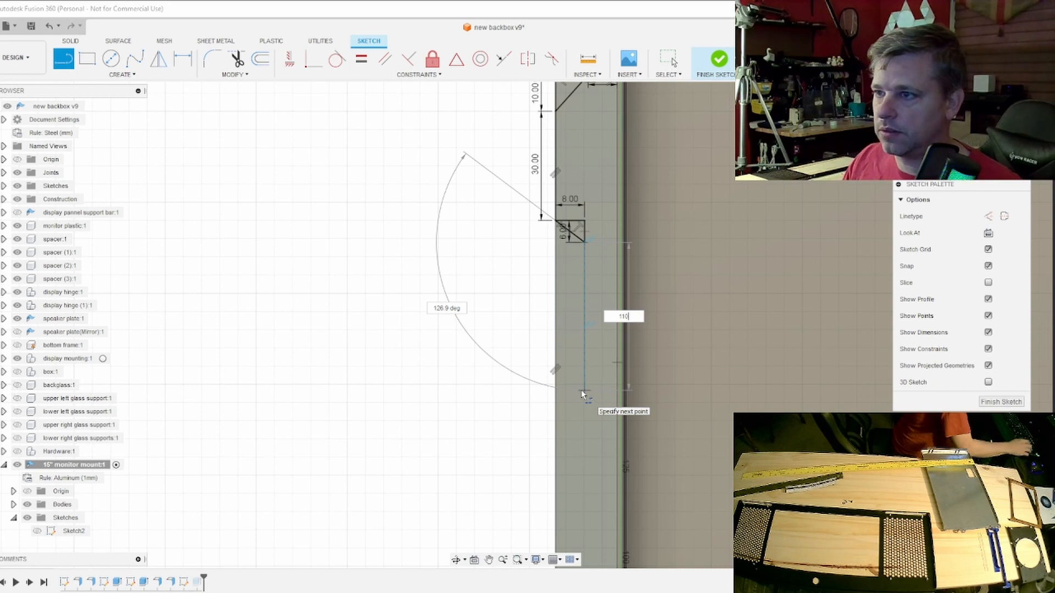
key(Return)
key(Escape)
- Extend the notch's inner side with a 7 mm vertical line below the end of the 110 mm line
scroll(706, 427, down, 5)
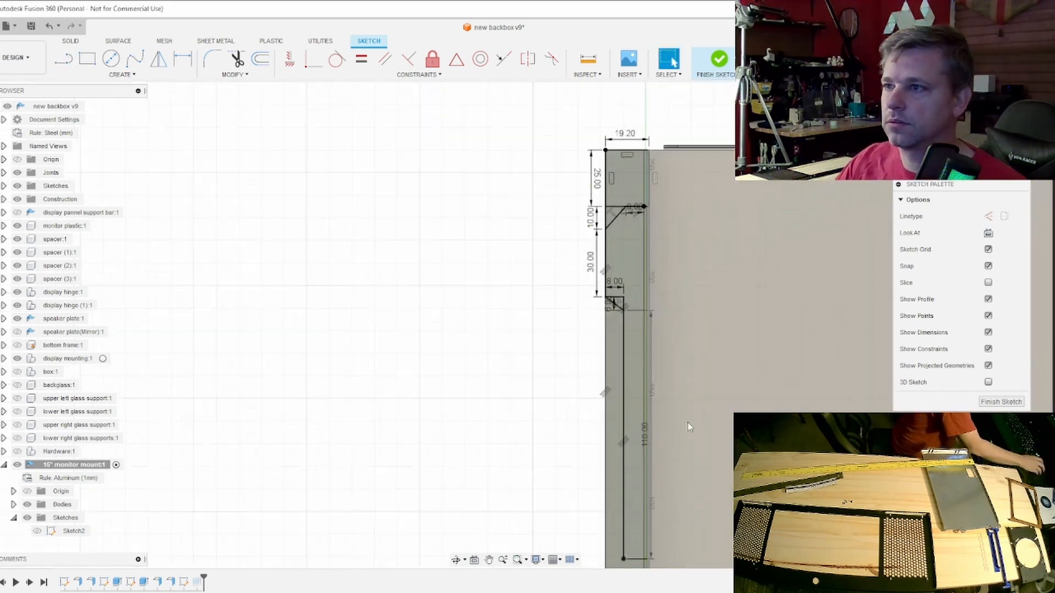
middle_drag(706, 428, 712, 260)
scroll(665, 356, up, 7)
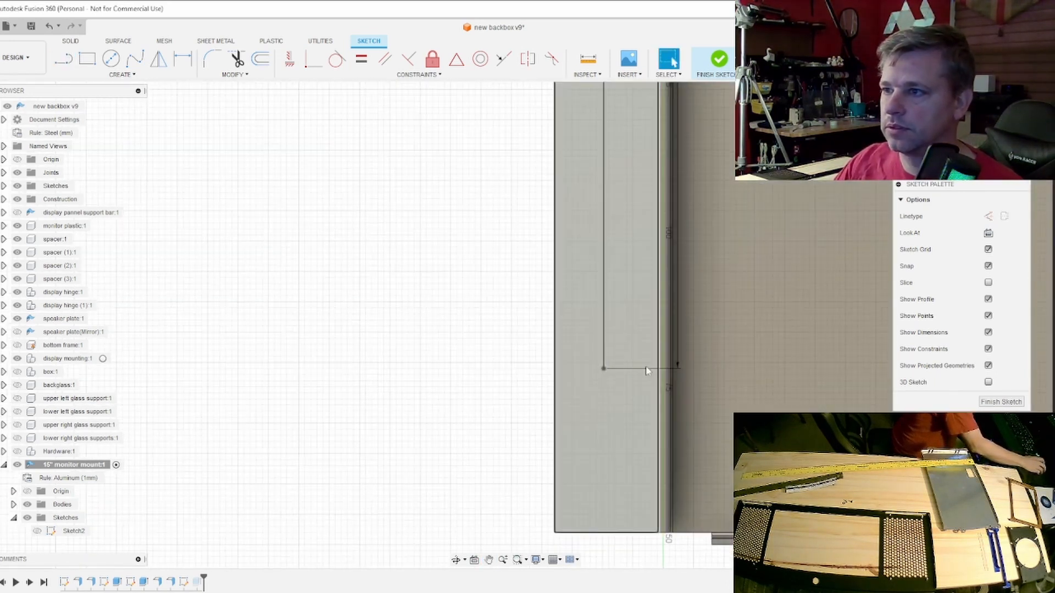
middle_drag(595, 385, 604, 363)
key(l)
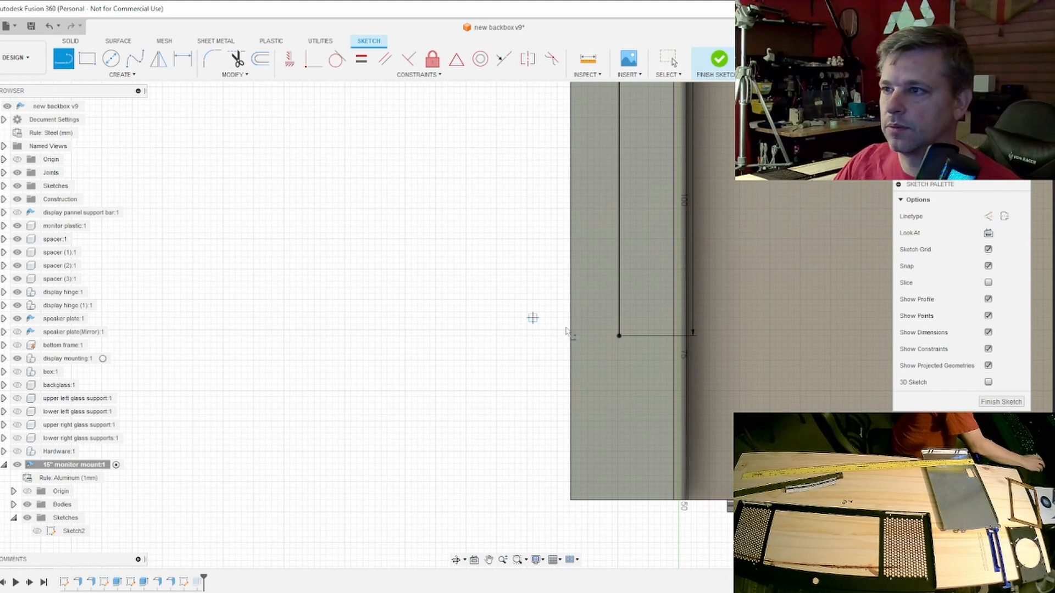
click(618, 335)
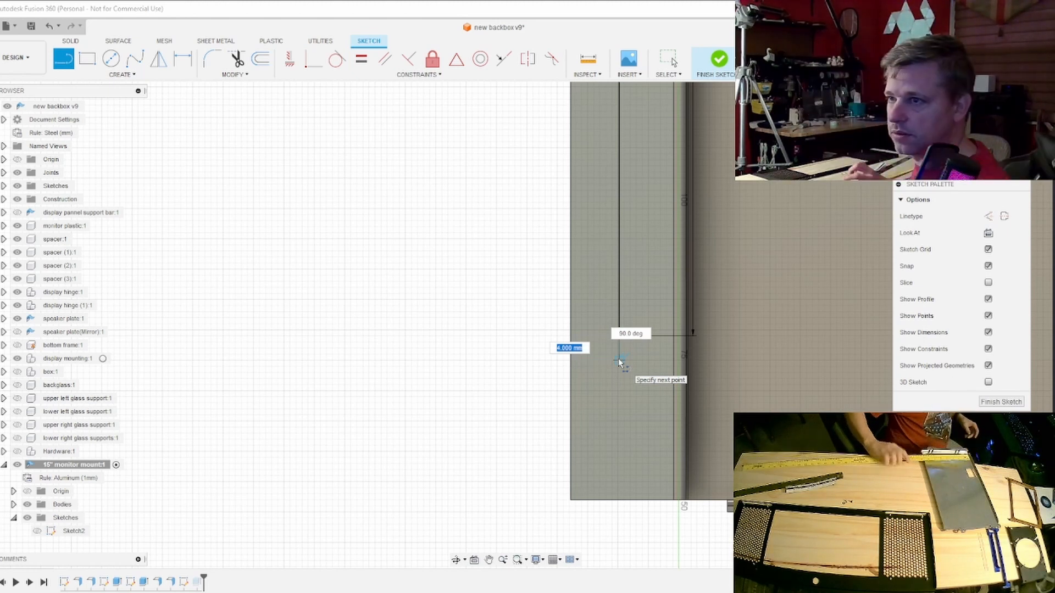
text(7)
key(Return)
key(Escape)
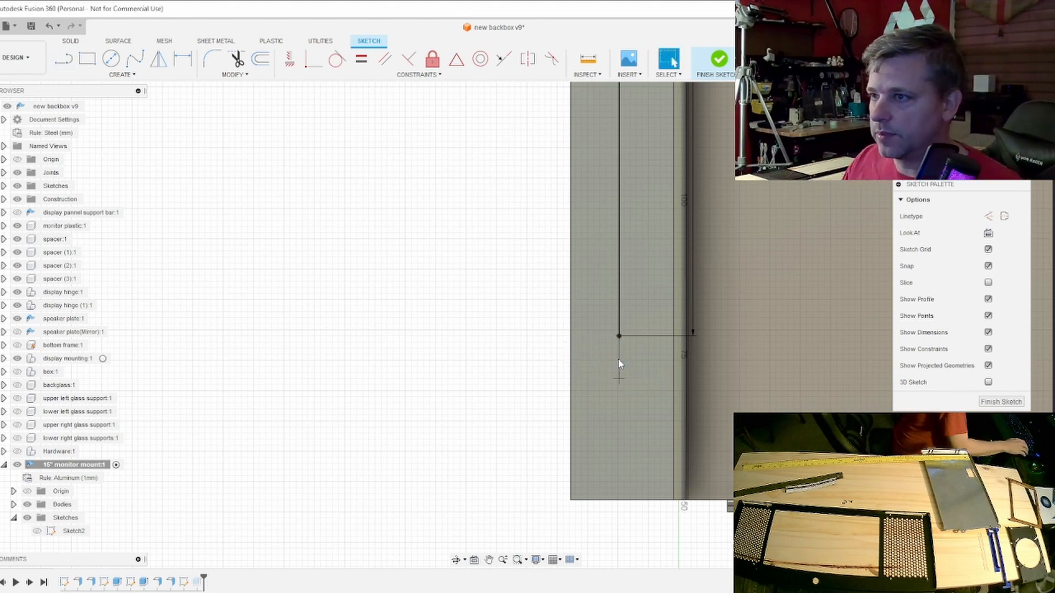
- Draw an 8 mm horizontal line from the 7 mm line's lower end out to the flange's outer edge
click(64, 61)
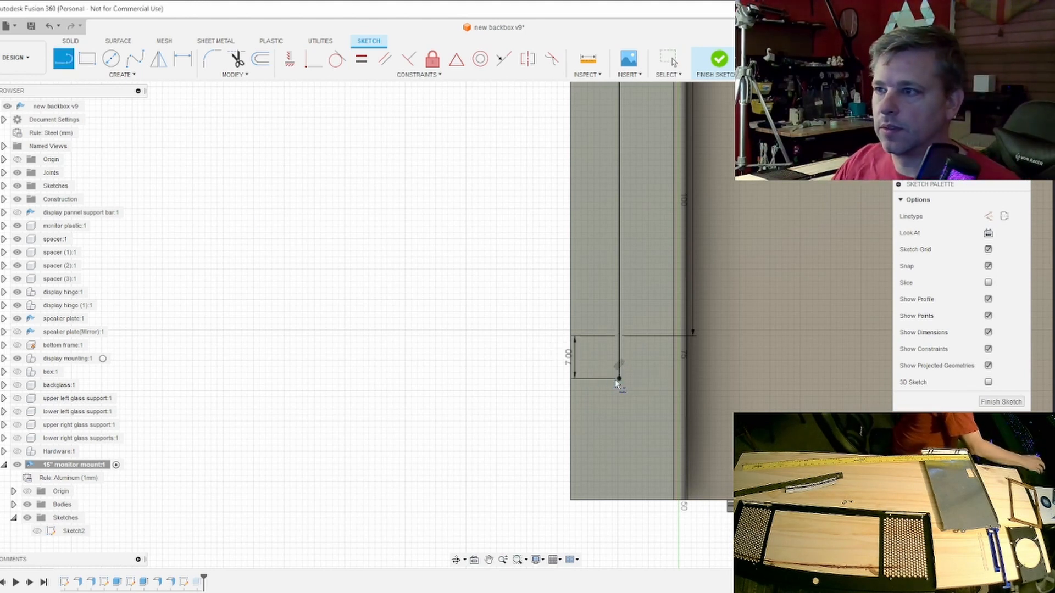
click(618, 378)
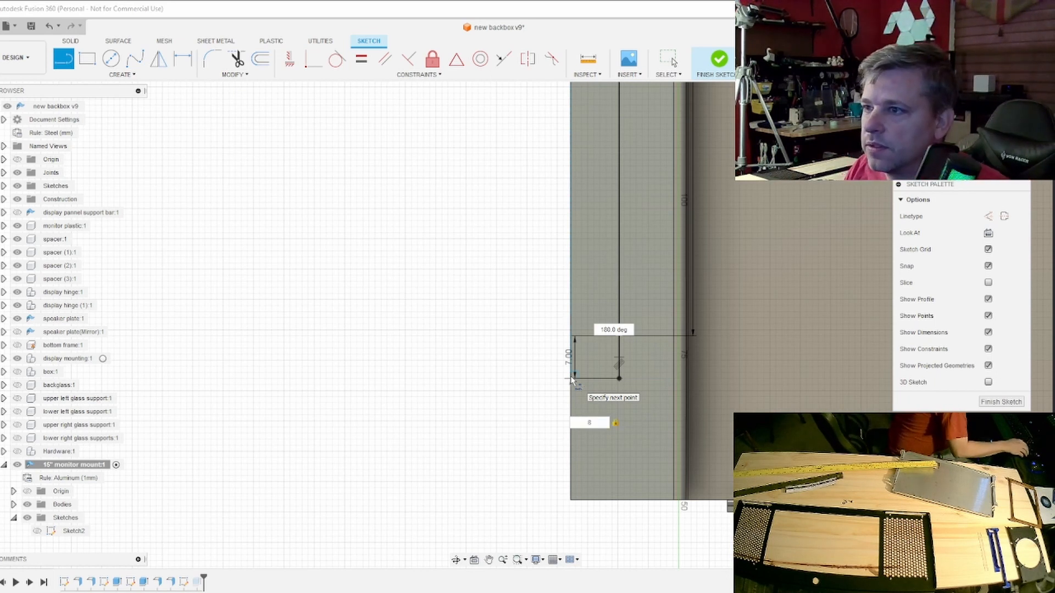
key(Return)
key(Escape)
- Draw a diagonal from the lower end of the 110 mm line to the outer end of the lower 8 mm line
scroll(592, 394, up, 2)
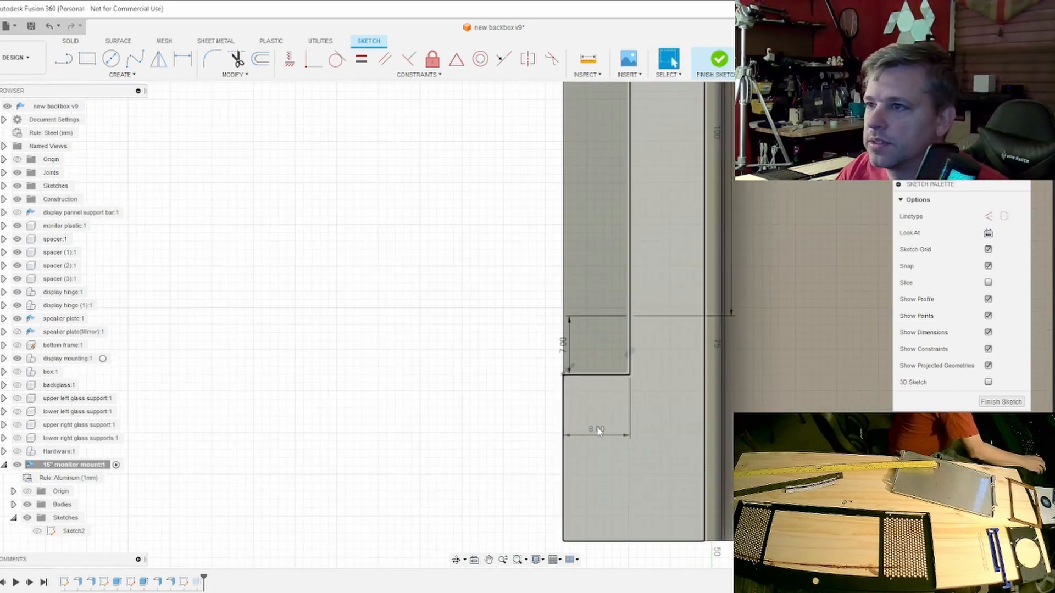
key(l)
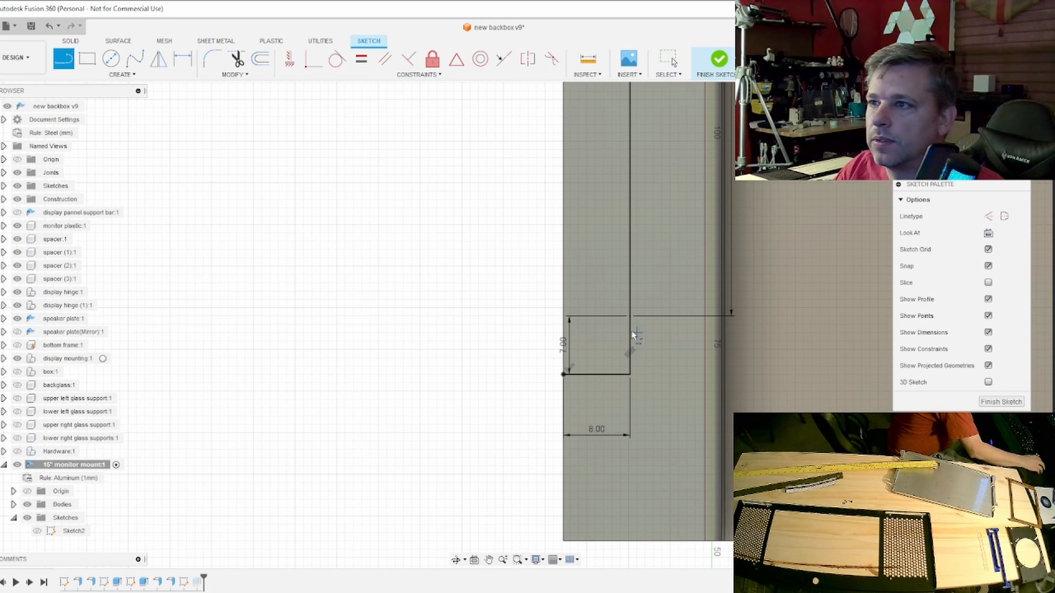
click(631, 316)
click(564, 374)
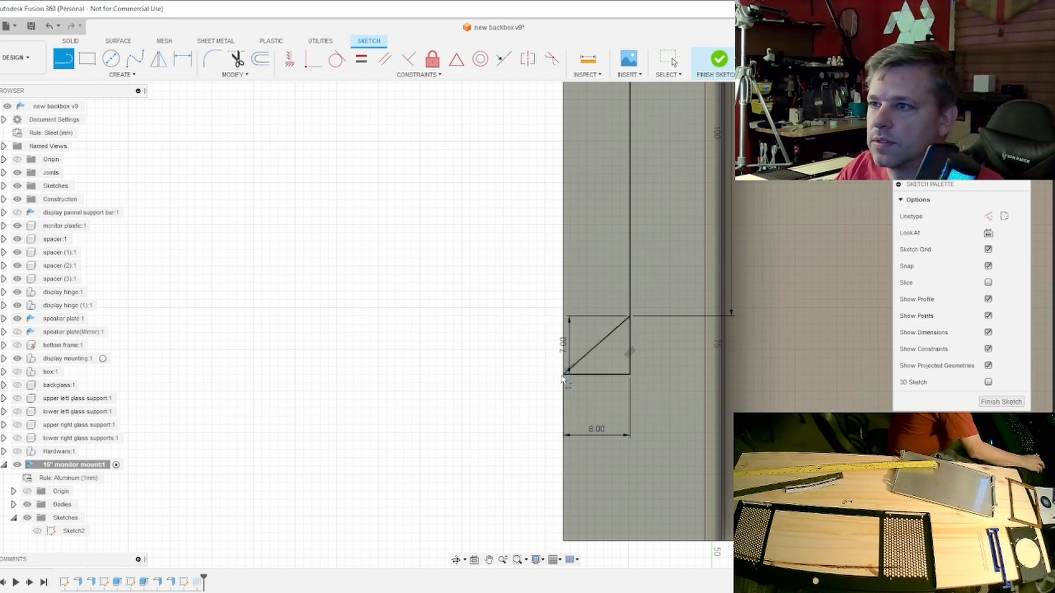
scroll(657, 395, down, 2)
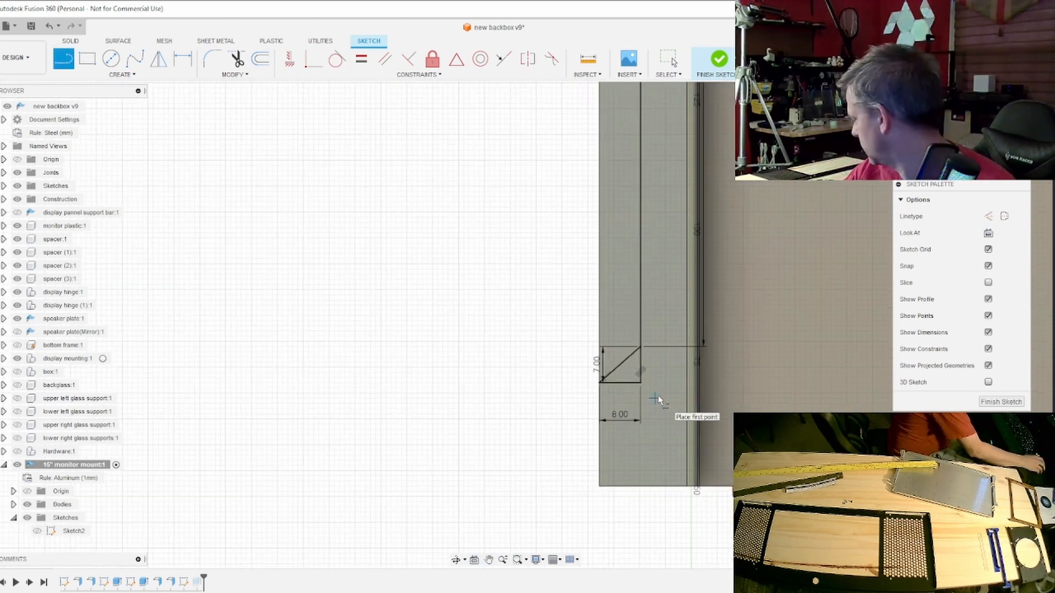
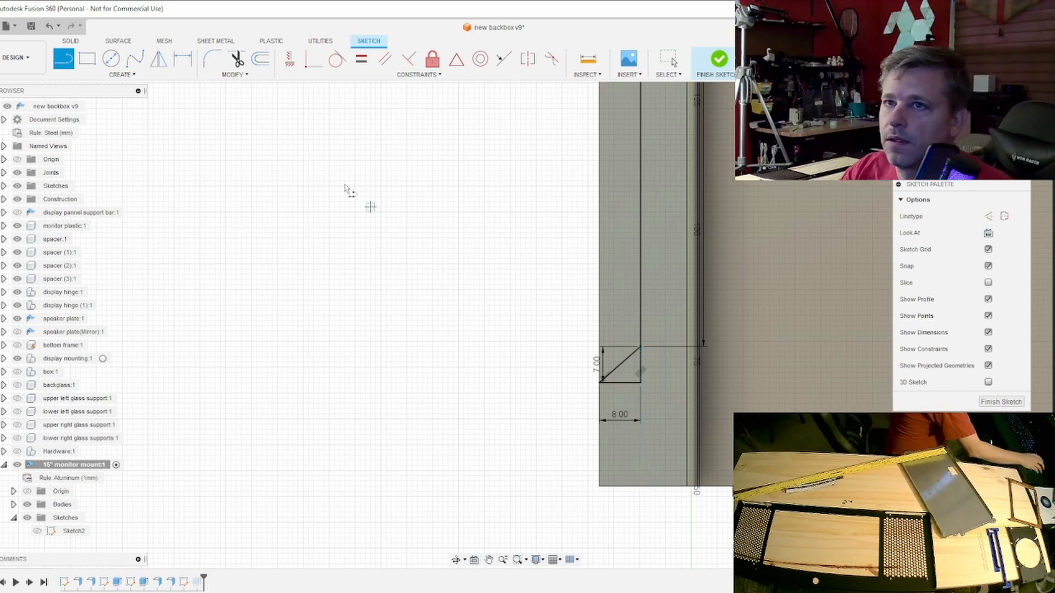
- Draw a 6 mm horizontal line and a 5 mm vertical line from the flange's lower outer corner along its edges
click(600, 487)
text(6)
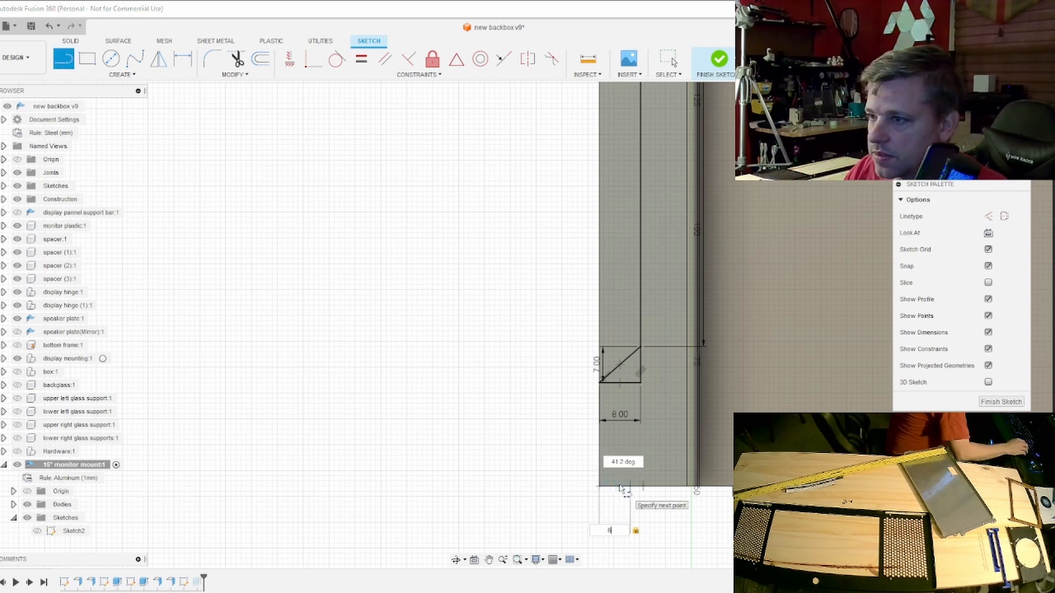
key(Return)
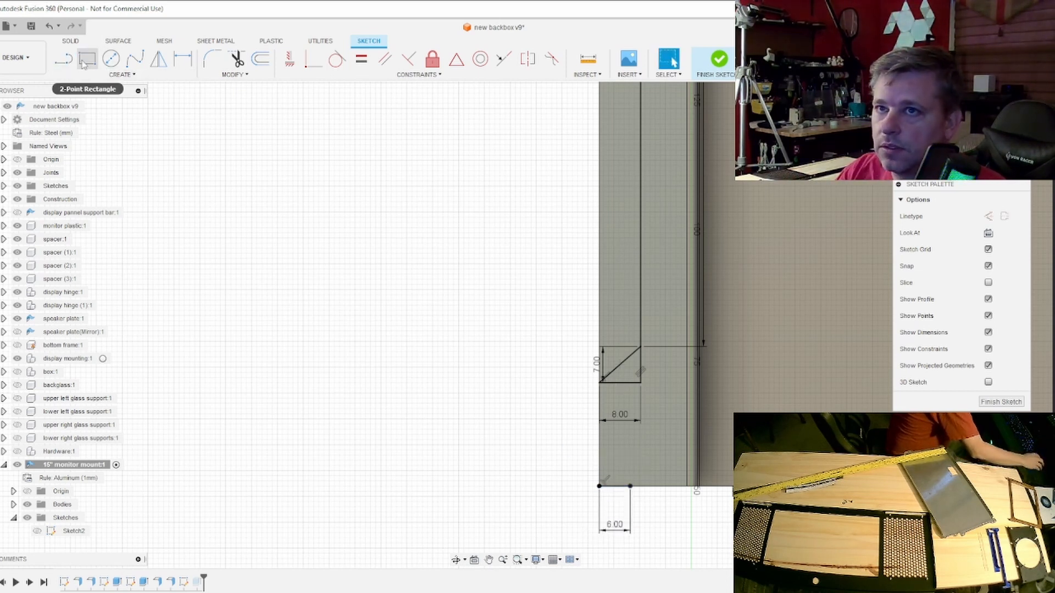
key(l)
click(600, 487)
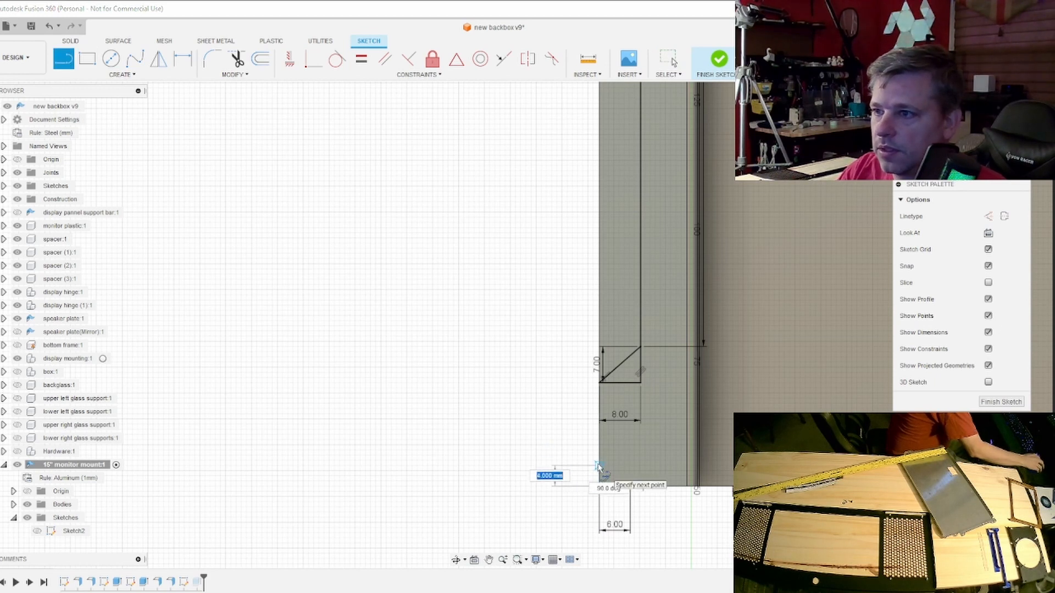
key(Return)
key(Escape)
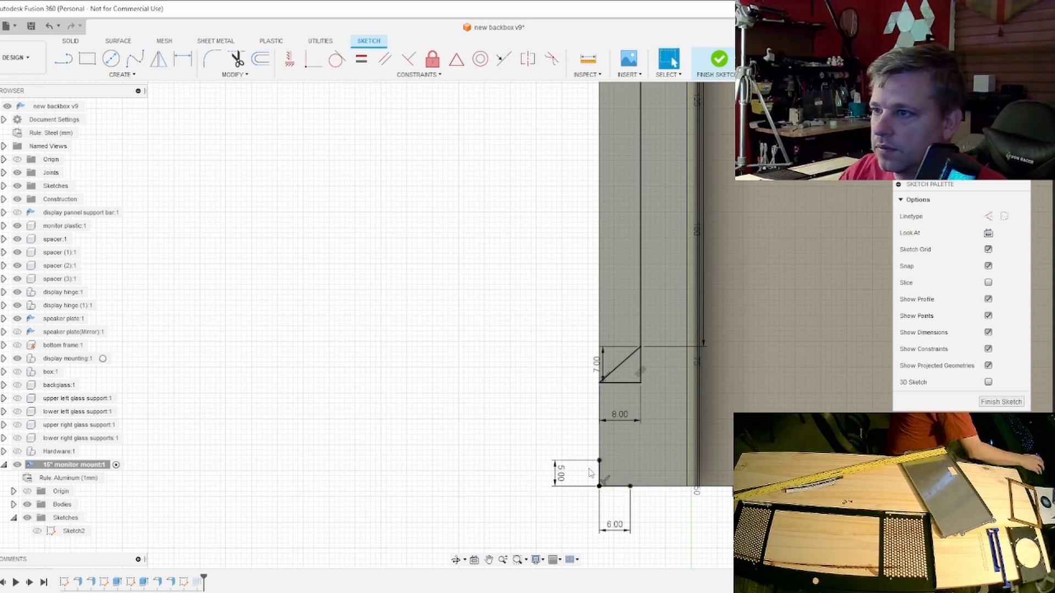
- Connect the ends of the 5 mm and 6 mm lines with a diagonal across the flange's lower corner and finish the sketch
click(66, 62)
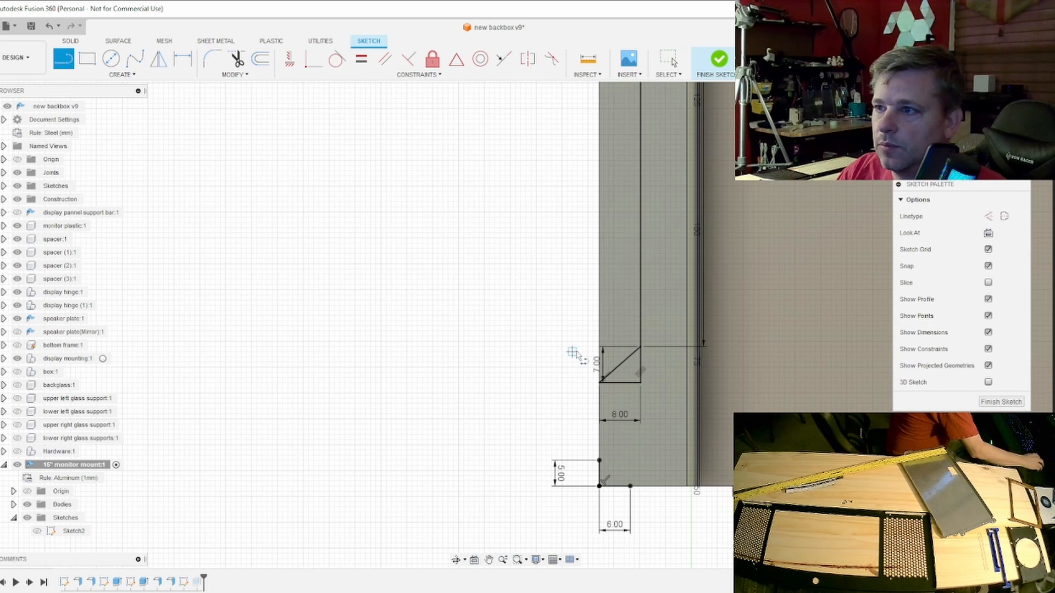
click(600, 383)
click(599, 460)
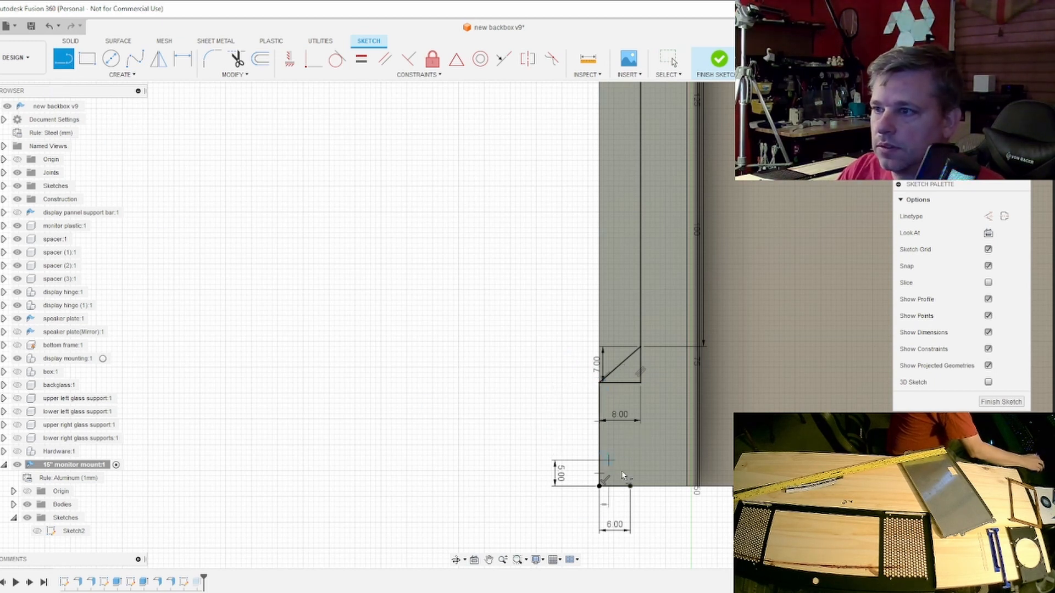
click(630, 486)
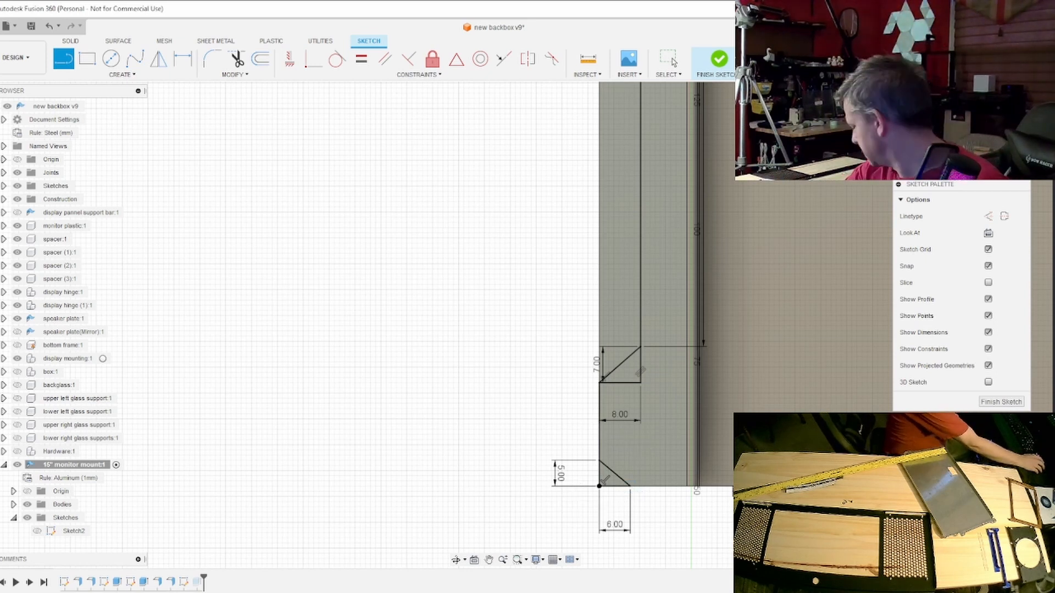
click(1016, 402)
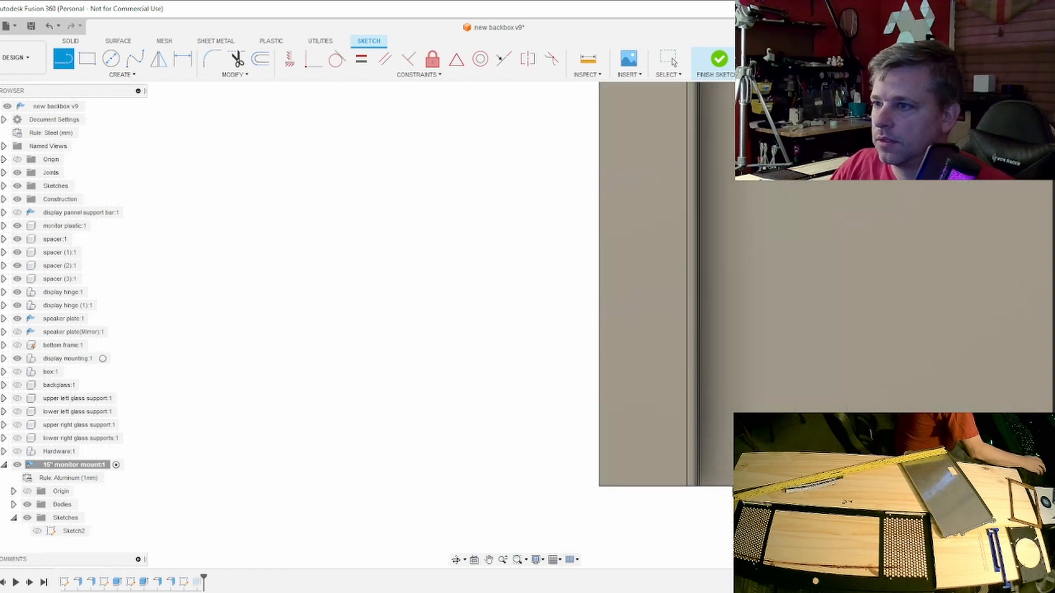
- Reopen Sketch6 of the 15" monitor mount for editing
click(70, 533)
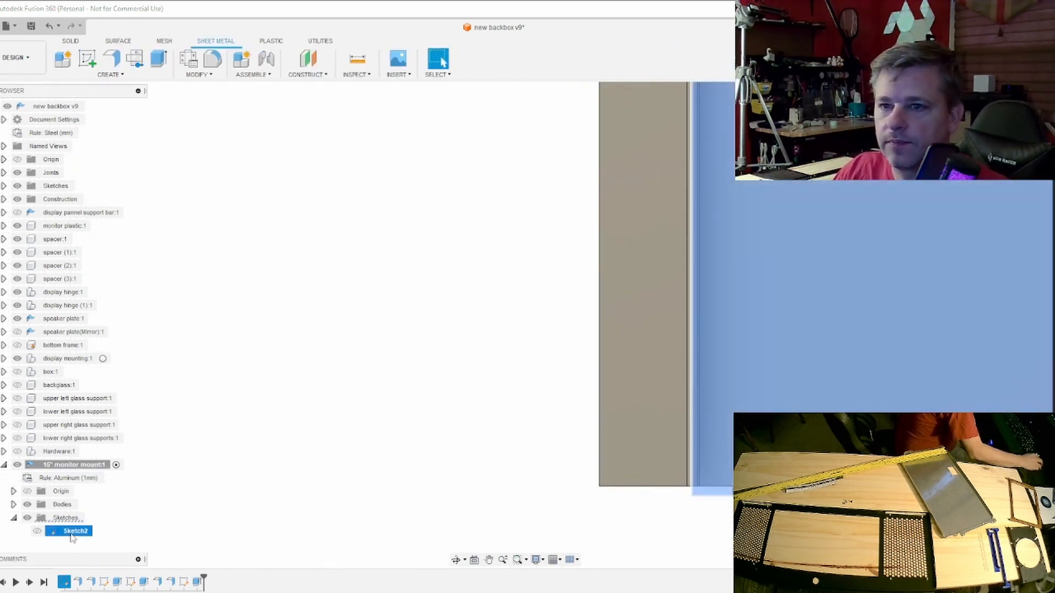
scroll(72, 534, down, 1)
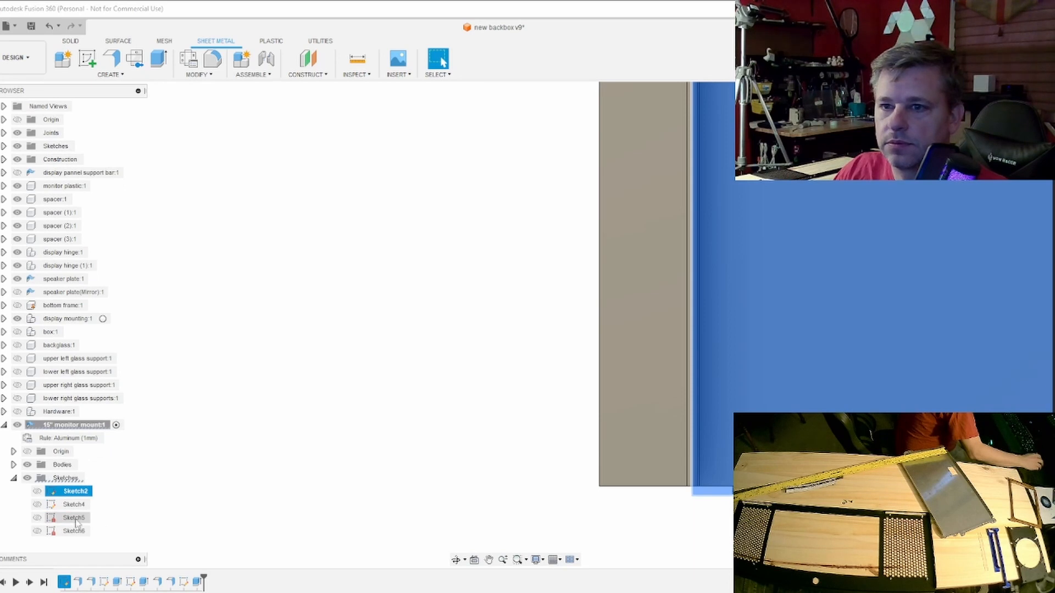
click(70, 532)
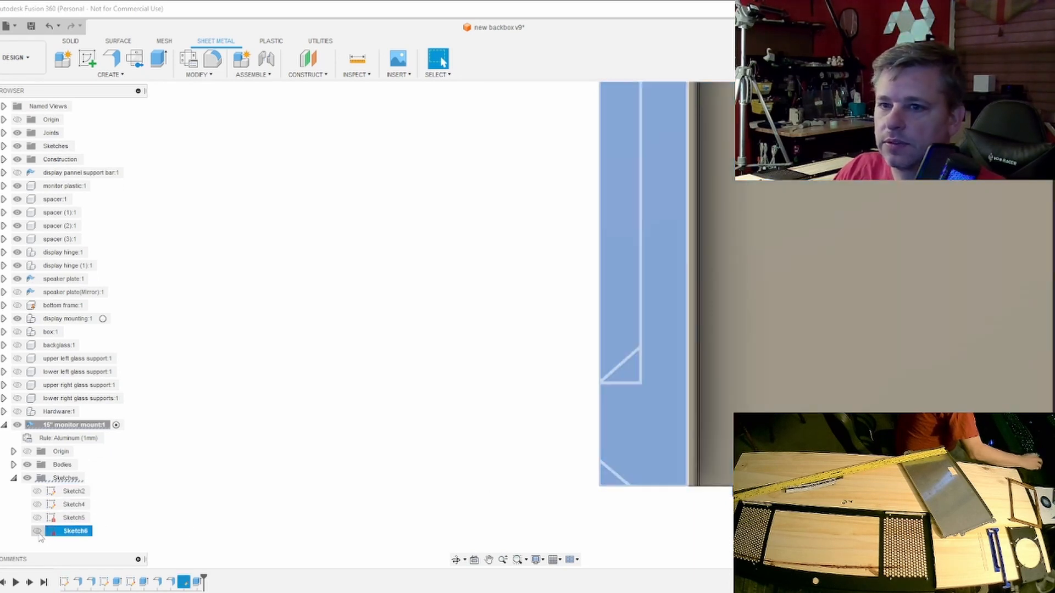
right_click(55, 532)
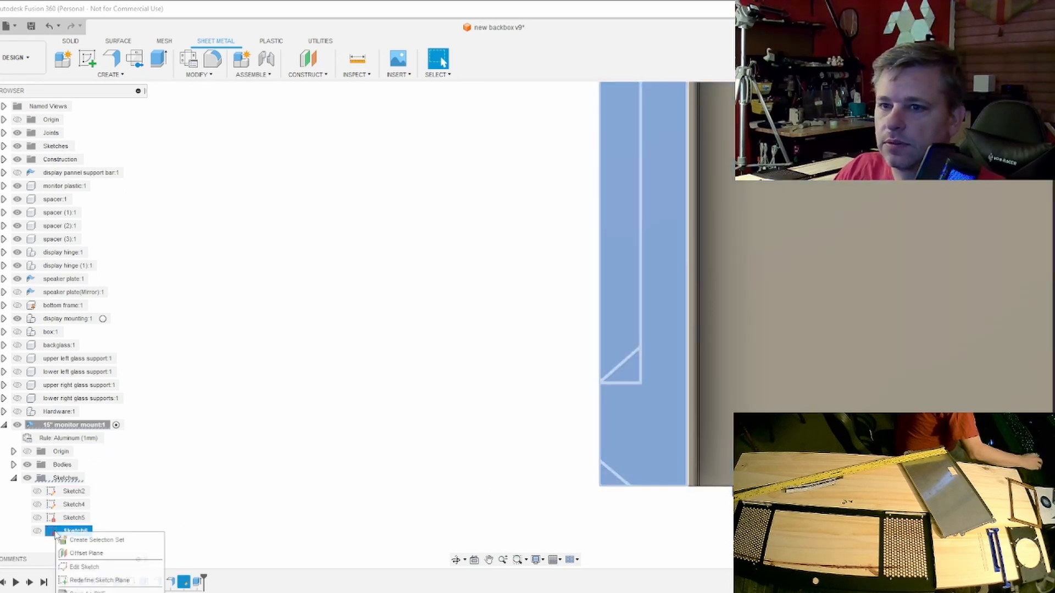
click(84, 567)
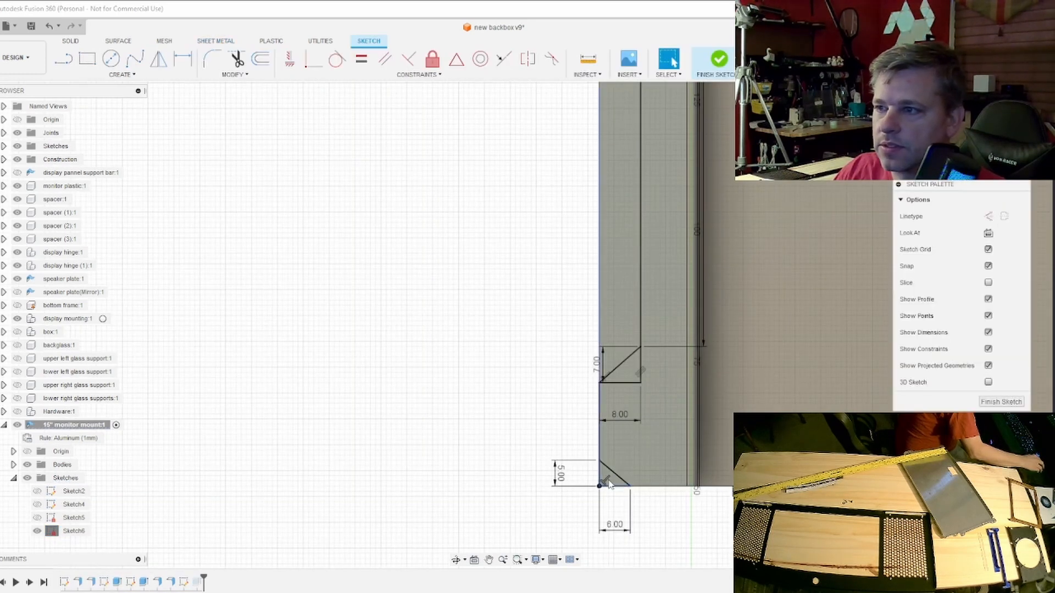
- Cut the lower corner triangle, the long notch and the upper triangle 1 mm deep through the flange
click(612, 482)
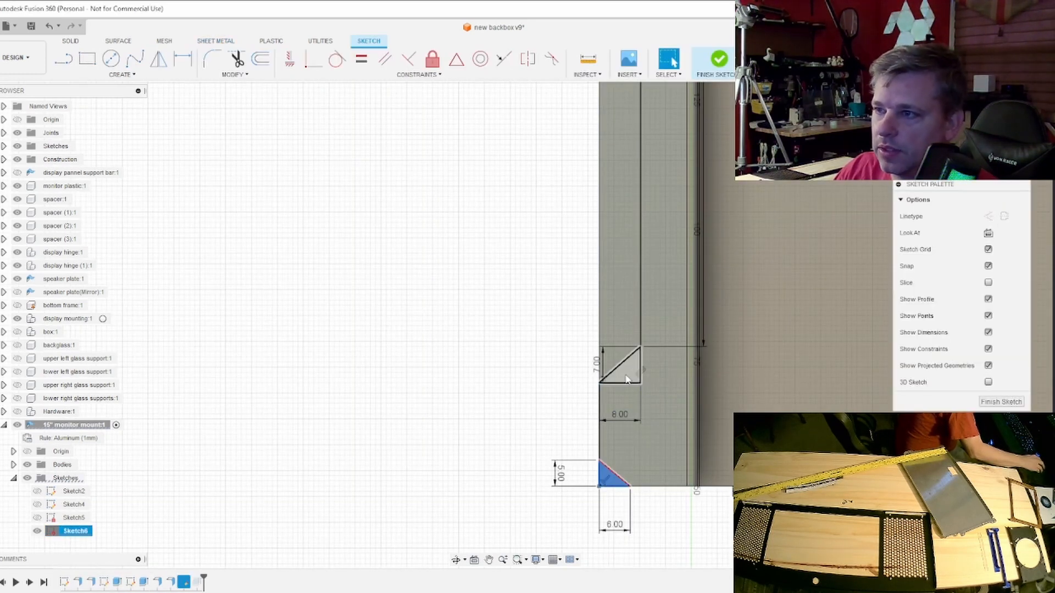
ctrl+click(621, 356)
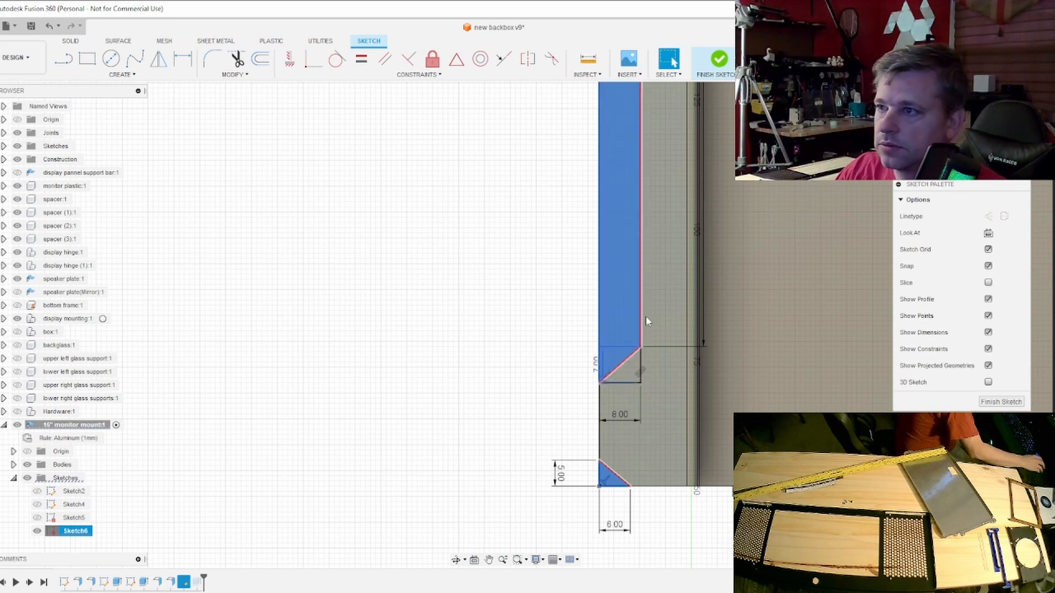
scroll(649, 303, down, 4)
middle_drag(649, 303, 648, 548)
scroll(639, 293, up, 5)
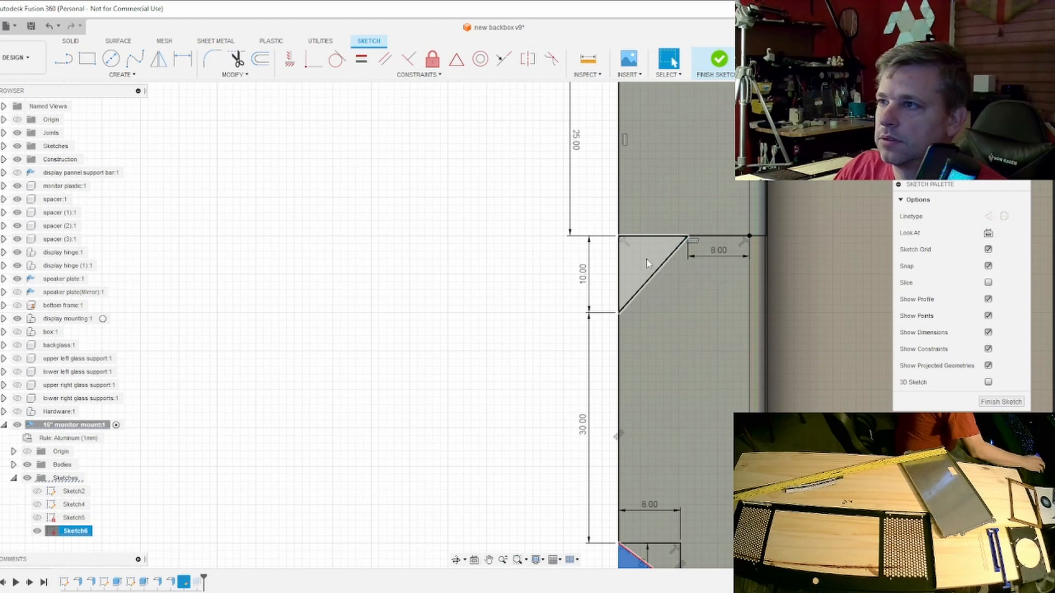
ctrl+click(648, 264)
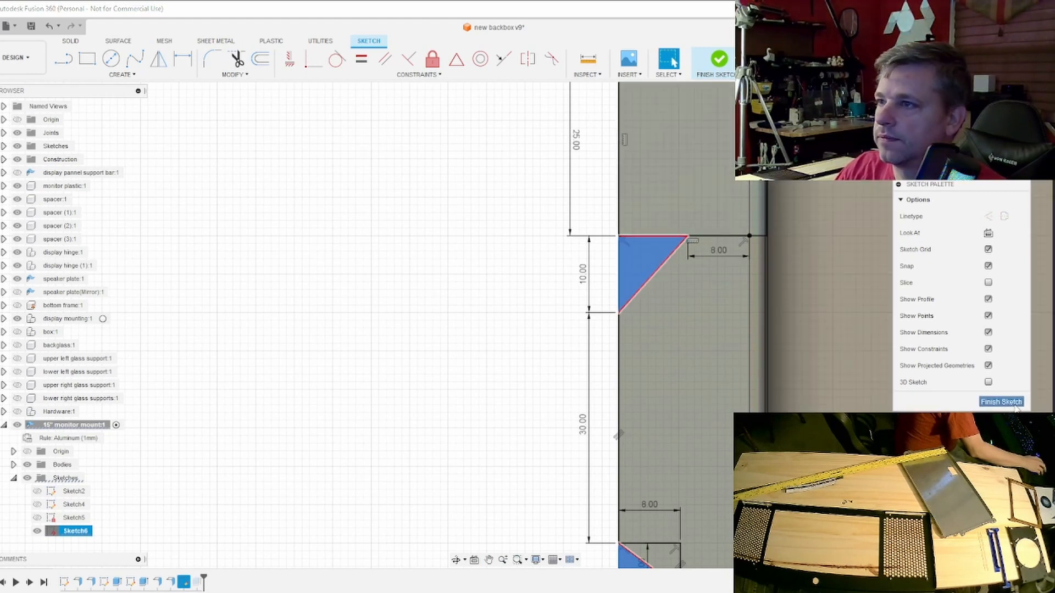
click(1001, 402)
shift+middle_drag(515, 325, 528, 324)
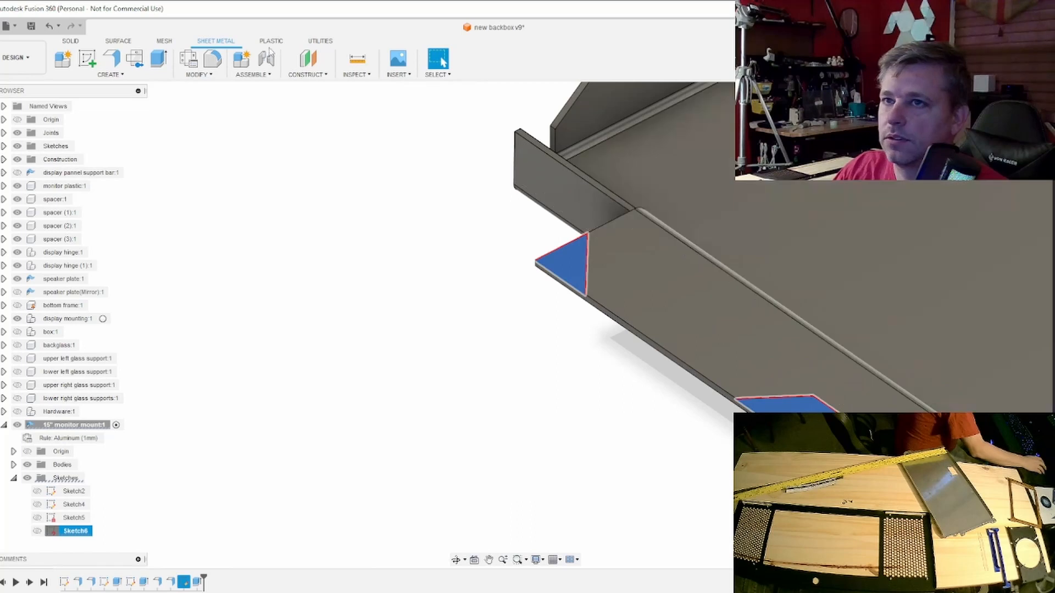
click(159, 65)
drag(588, 253, 589, 262)
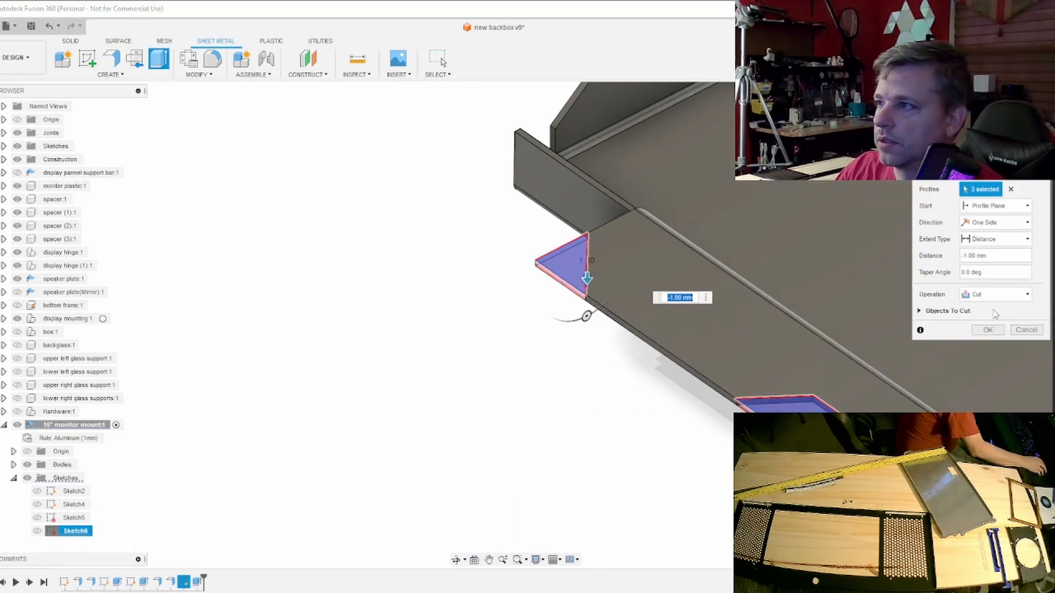
click(988, 330)
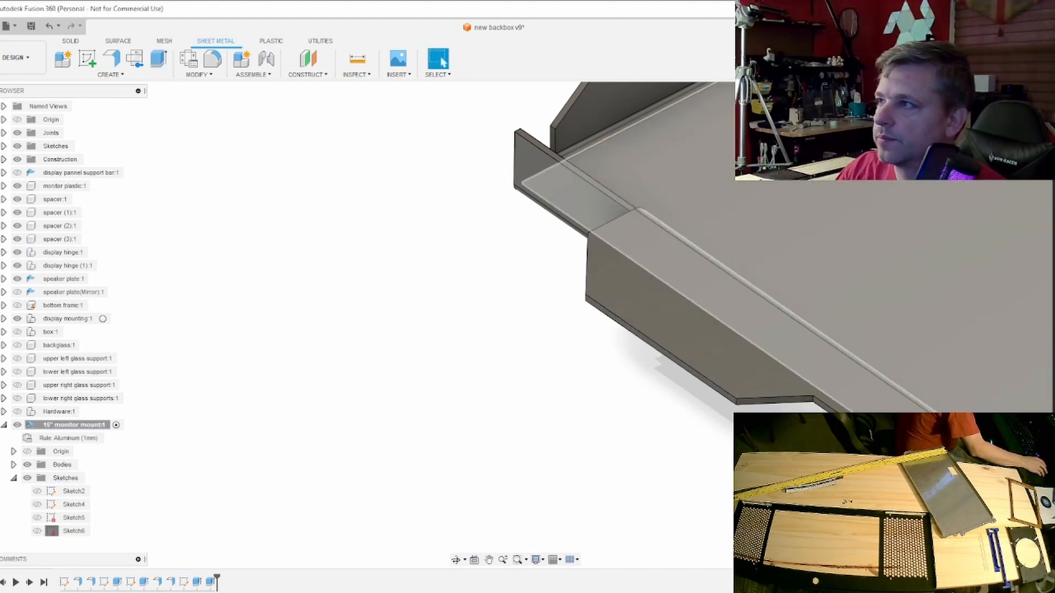
- Examine the outline of the cut flange along the monitor mount's edge
click(1016, 117)
scroll(824, 335, down, 8)
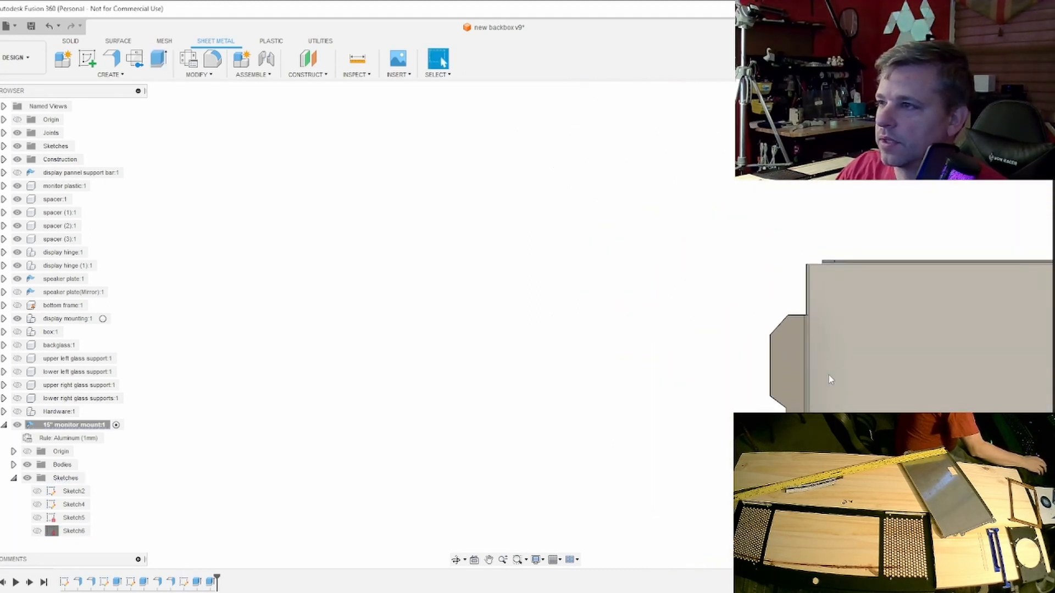
mouse_move(848, 384)
middle_down()
mouse_move(856, 358)
mouse_move(688, 280)
mouse_move(673, 187)
mouse_move(682, 143)
mouse_move(696, 235)
mouse_move(685, 260)
middle_up()
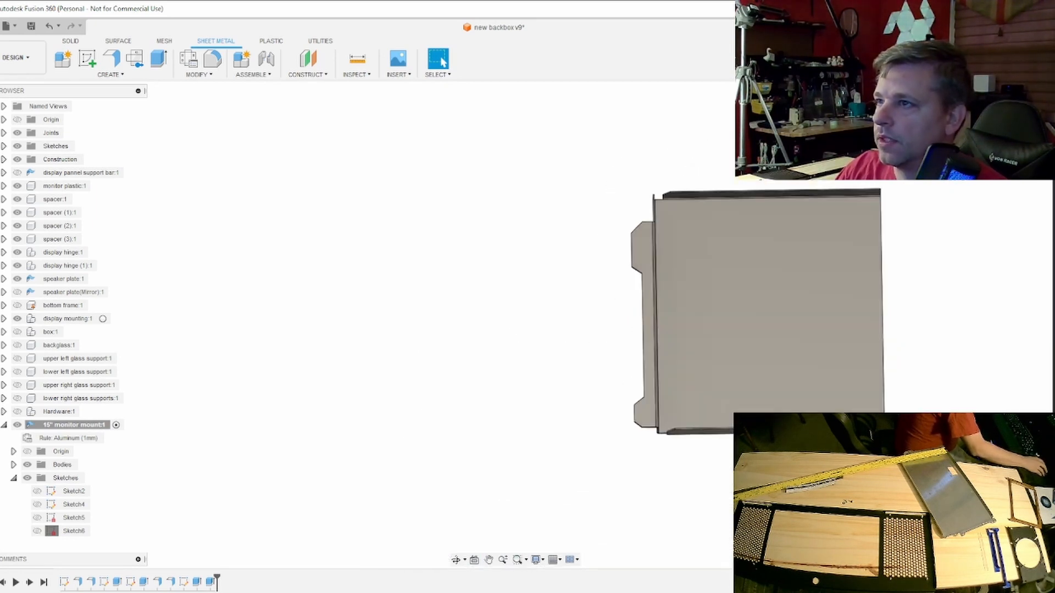
scroll(679, 252, up, 2)
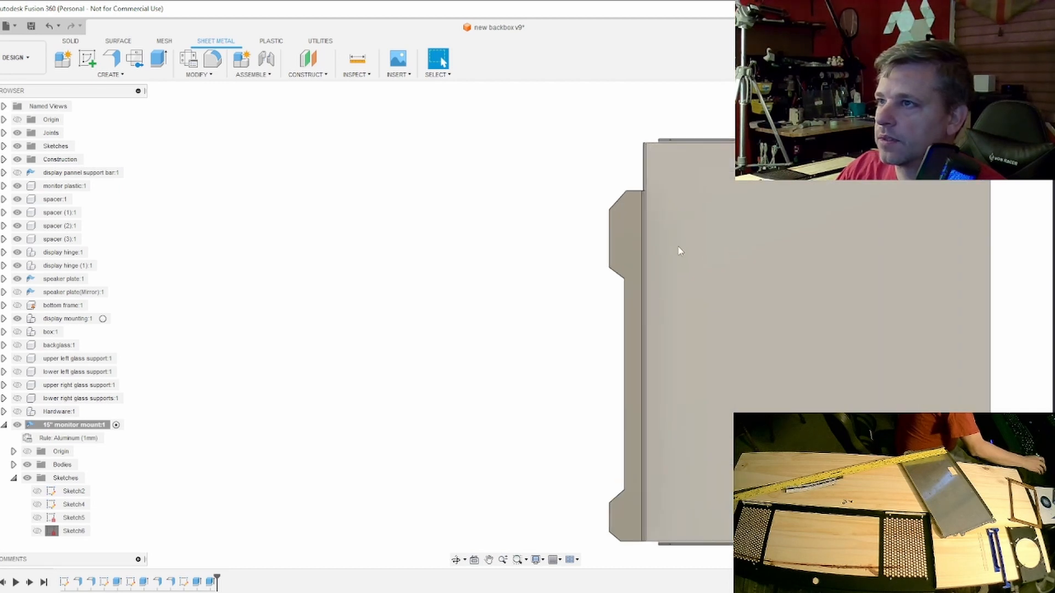
scroll(678, 252, up, 1)
middle_drag(679, 251, 677, 246)
scroll(671, 262, up, 2)
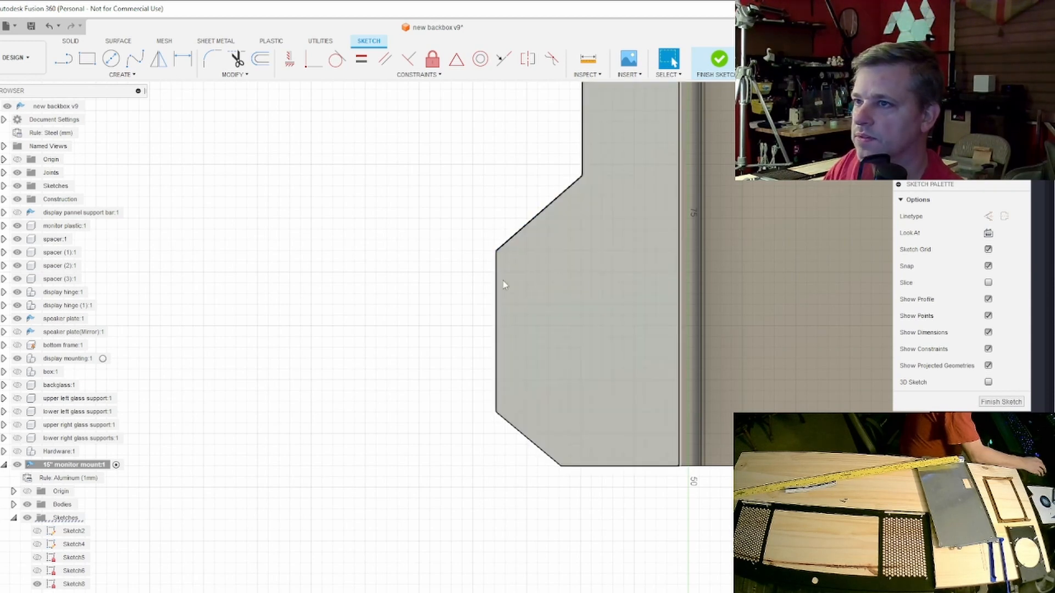
- Draw a 27 mm vertical line from the lower tab's inner notch corner to the bottom edge, plus an 8 mm line down from that corner
click(68, 63)
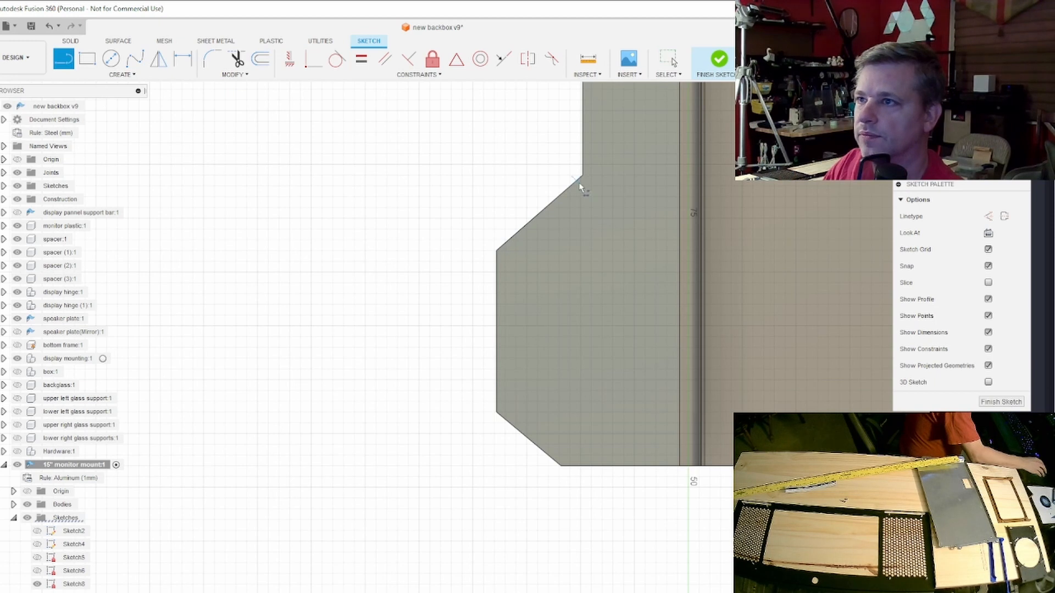
click(584, 466)
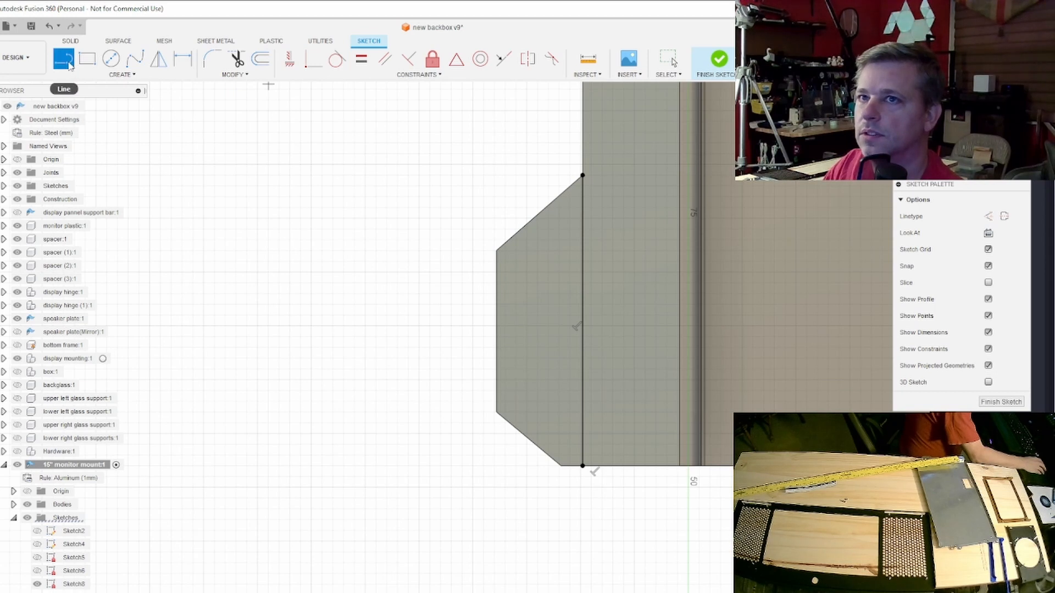
click(582, 176)
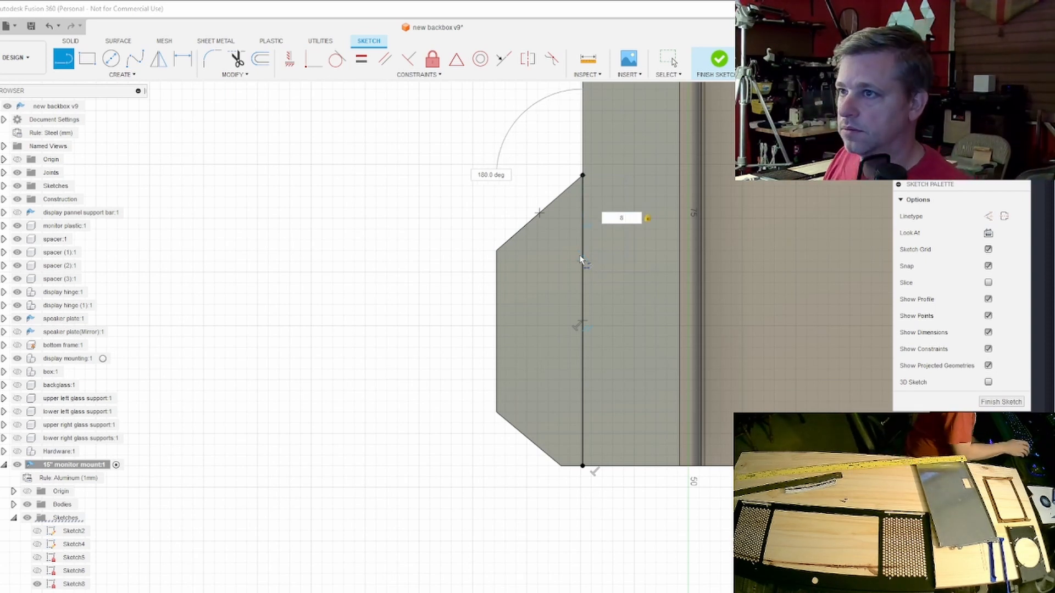
key(Return)
key(Escape)
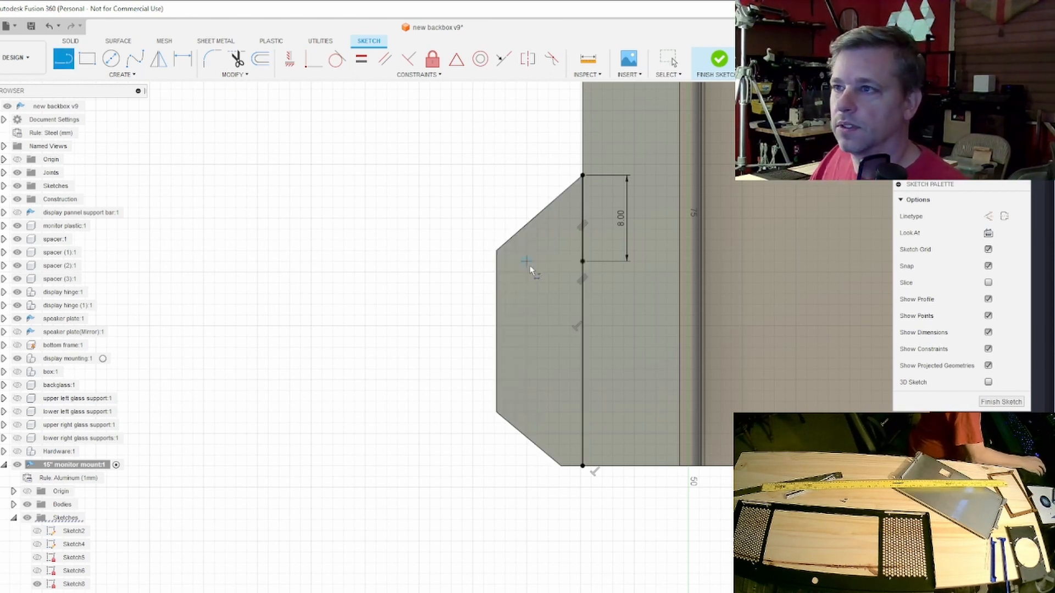
- Draw a 2.5 mm horizontal line outward from the 8 mm line's lower end and a 5 mm diameter circle centered on its outer end
click(582, 262)
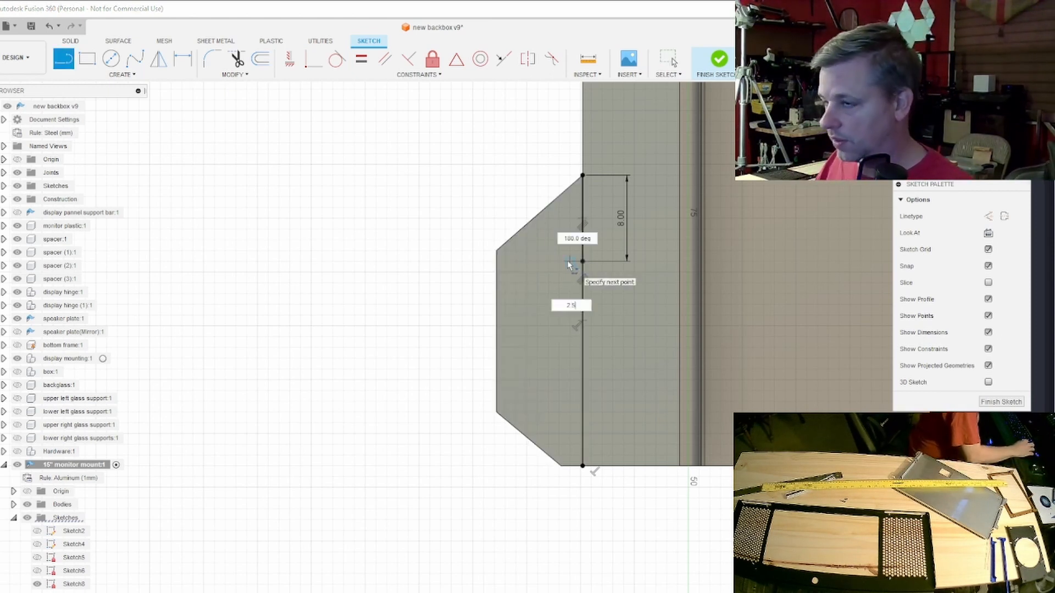
text(2.5)
key(Return)
key(Escape)
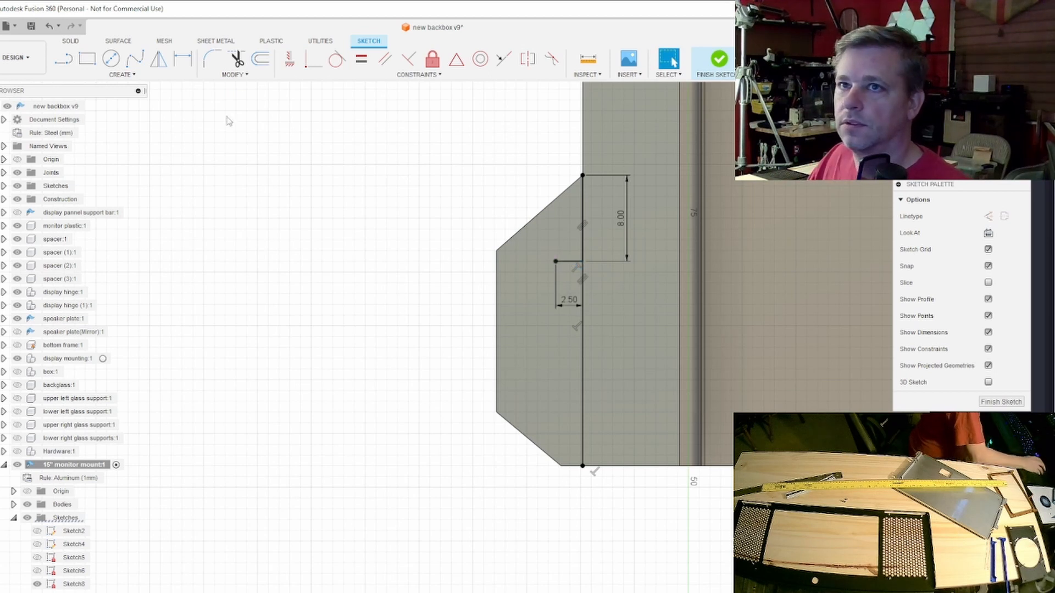
click(111, 58)
click(556, 262)
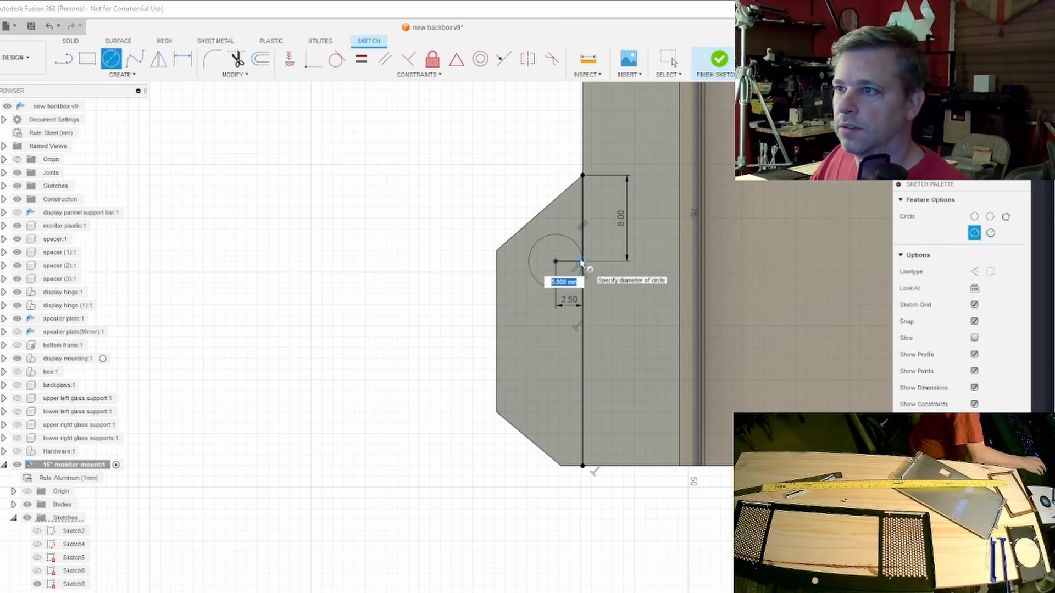
click(582, 262)
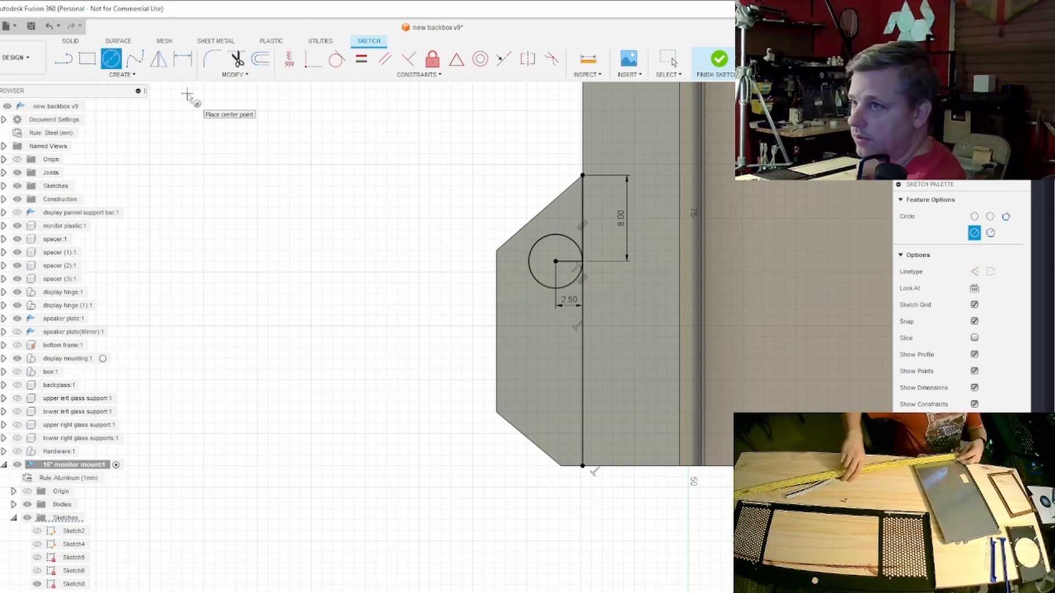
- Draw a 14 mm vertical line down from the circle's center and a second 5 mm diameter circle at its lower end
key(l)
click(556, 261)
key(c)
click(555, 412)
text(5)
key(Return)
key(Escape)
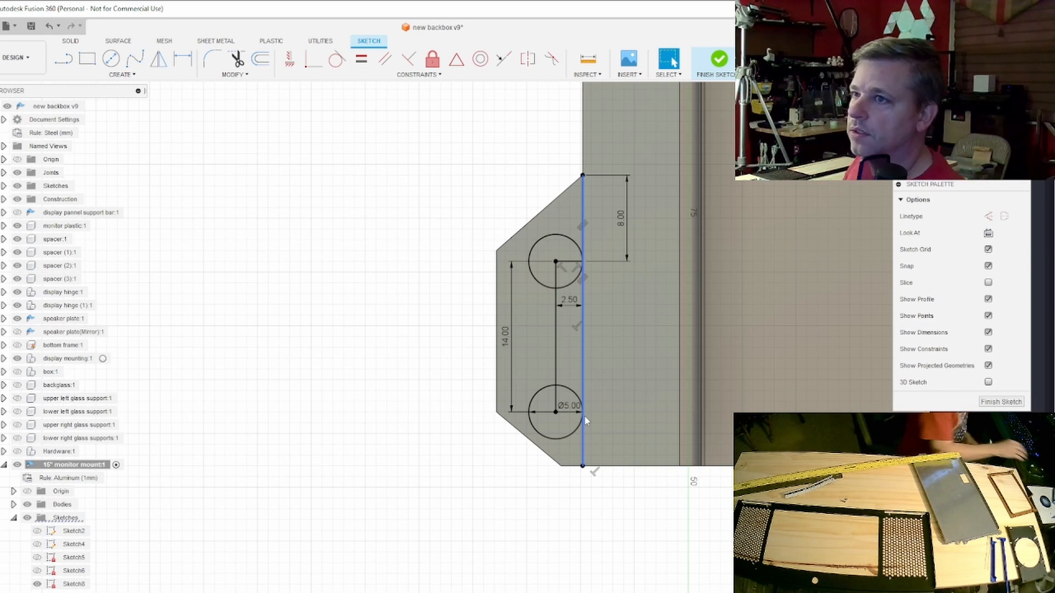
- Set the spacing between the two circles' centers to 13 mm
double_click(505, 337)
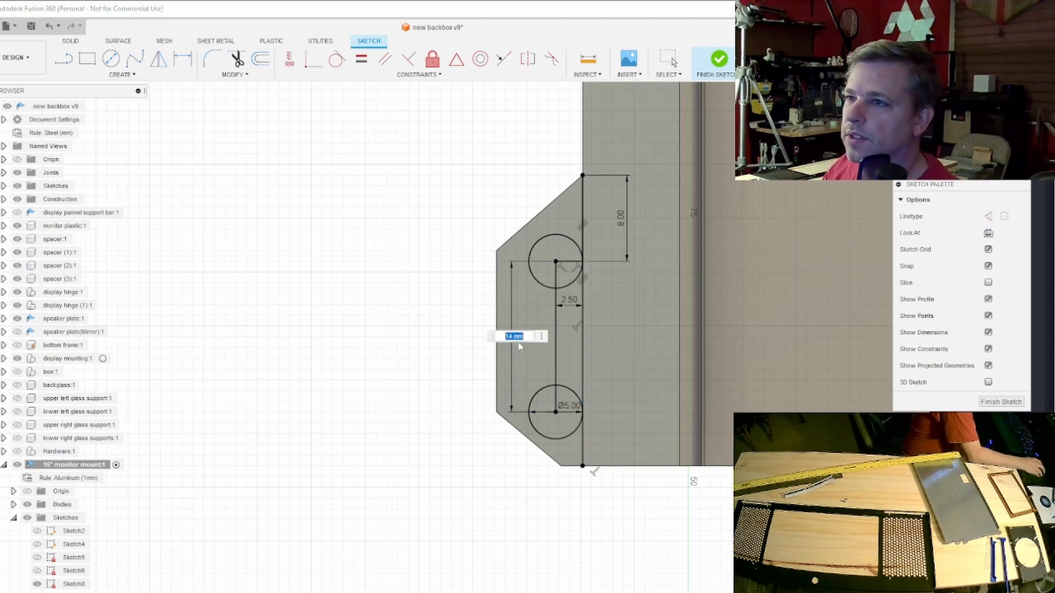
text(13)
key(Return)
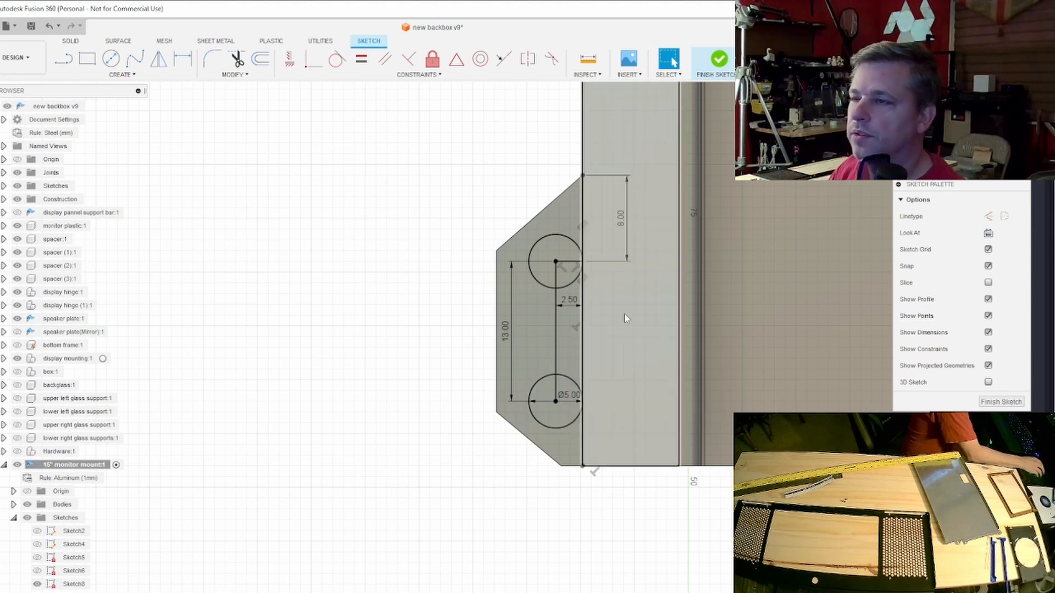
- On the upper tab, draw a 9 mm line up from the notch corner, a 2.5 mm outward offset and two circles 13 mm apart
scroll(627, 314, down, 5)
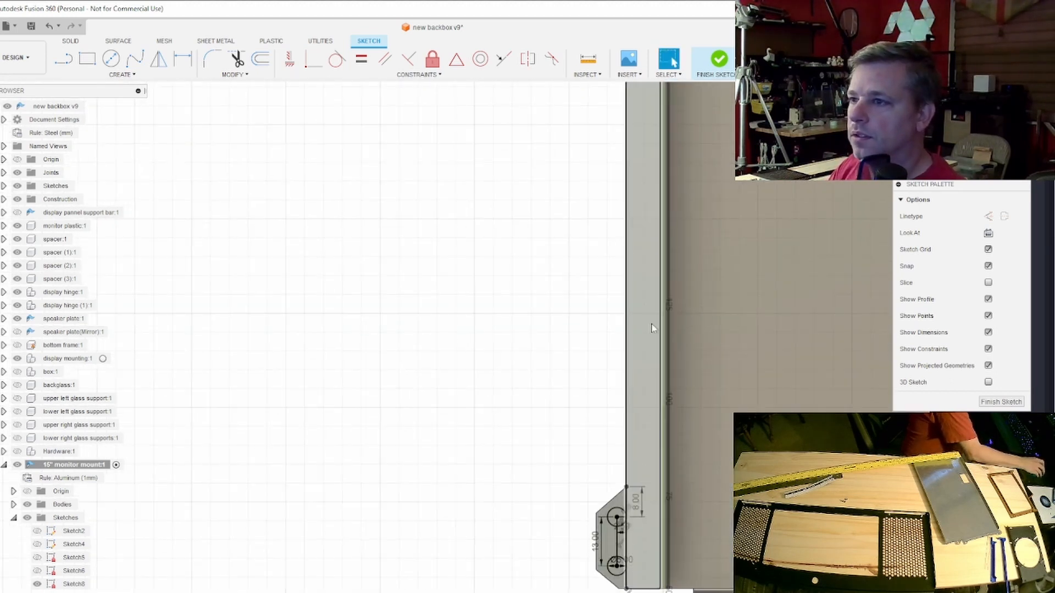
scroll(622, 354, up, 6)
scroll(645, 397, up, 5)
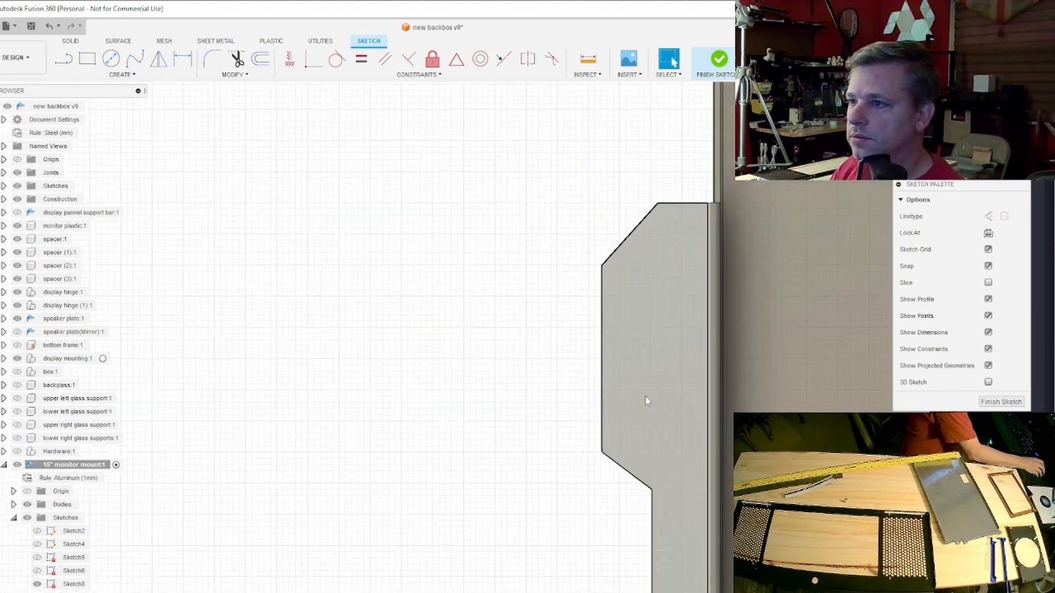
key(l)
click(653, 510)
click(652, 148)
text(9)
key(Return)
text(2.5)
click(634, 440)
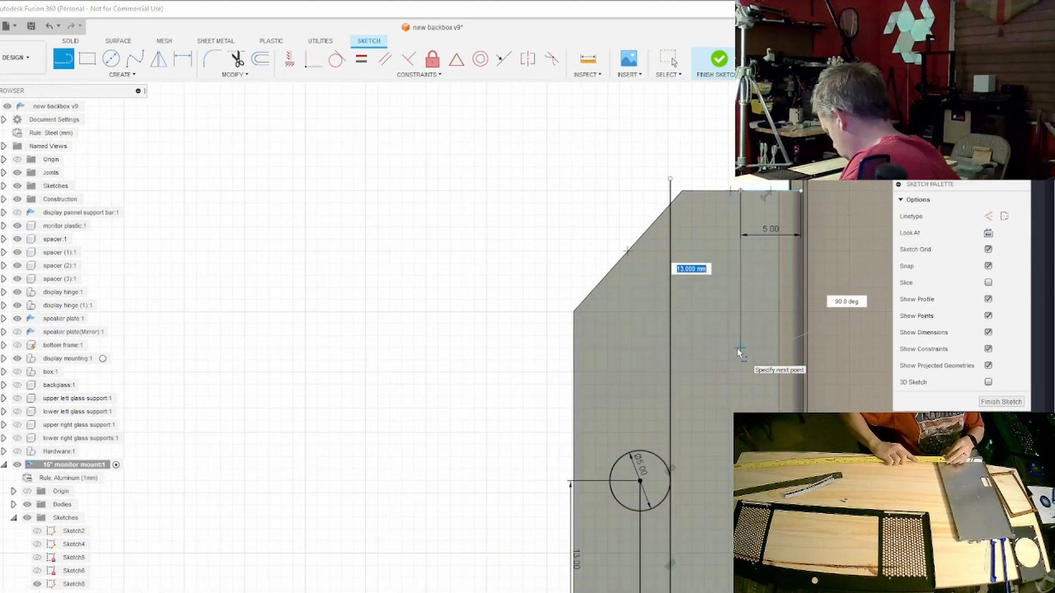
- Lay out a circle near the upper tab's top edge using 5 mm inward, 6 mm downward and 2 mm downward lines from the inner corner
text(2)
key(Return)
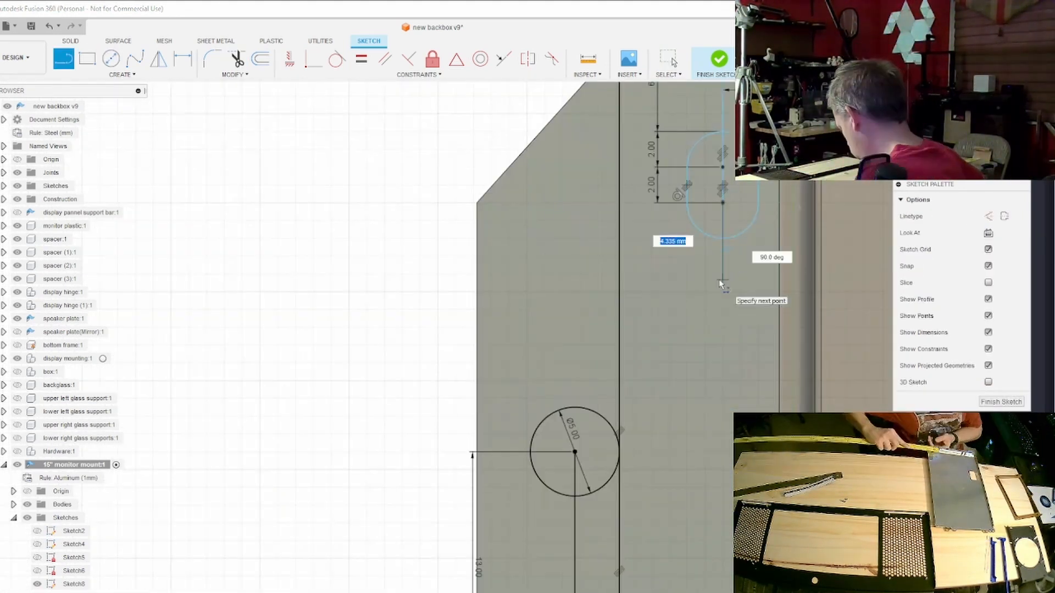
key(Escape)
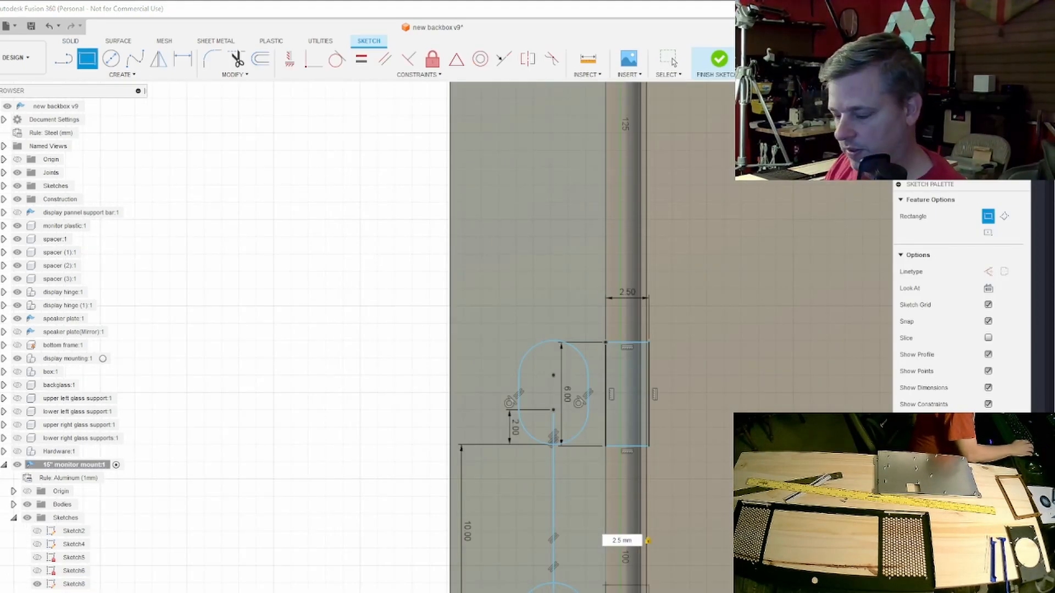
- Complete the 2.5 mm wide rectangle over the bend beside the slot and finish the sketch
key(Return)
key(Escape)
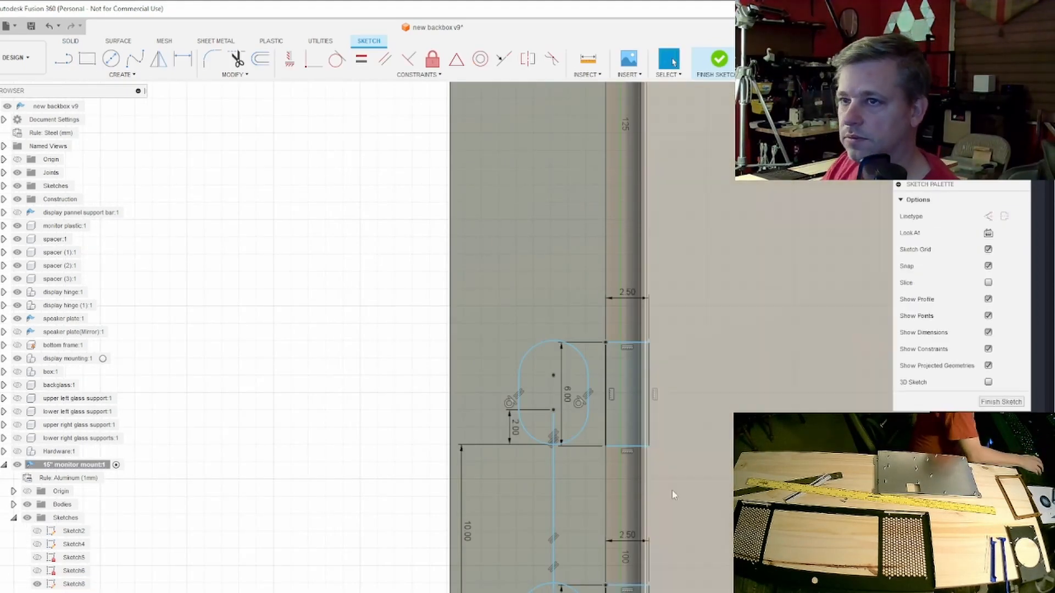
click(717, 59)
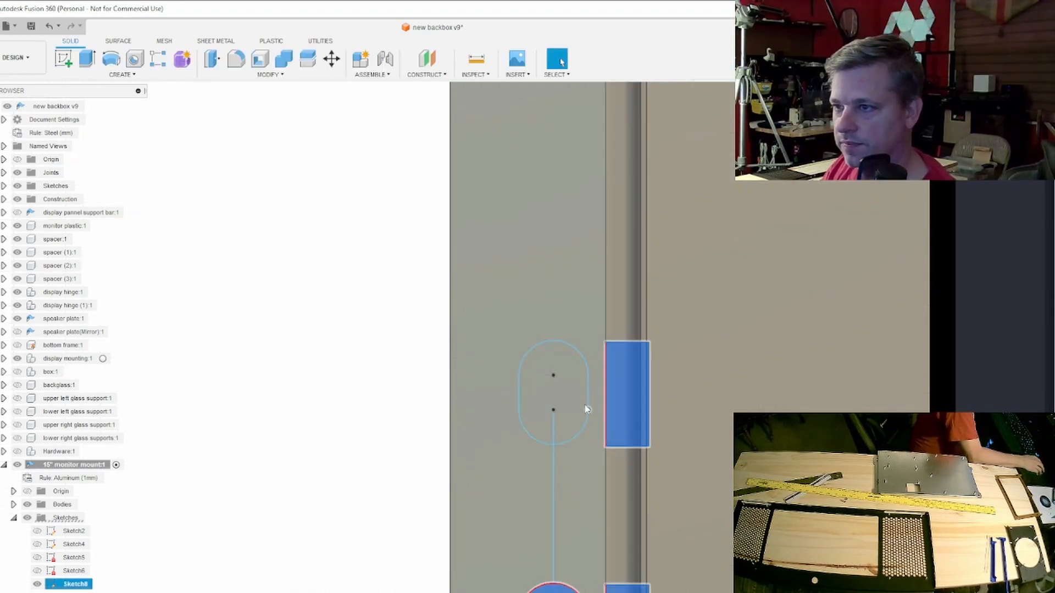
- Cut the two slot profiles and the rectangles beside them 12 mm through the upper tab and bend
scroll(582, 373, down, 3)
scroll(583, 377, down, 5)
middle_drag(577, 94, 577, 484)
scroll(577, 486, up, 7)
click(647, 460)
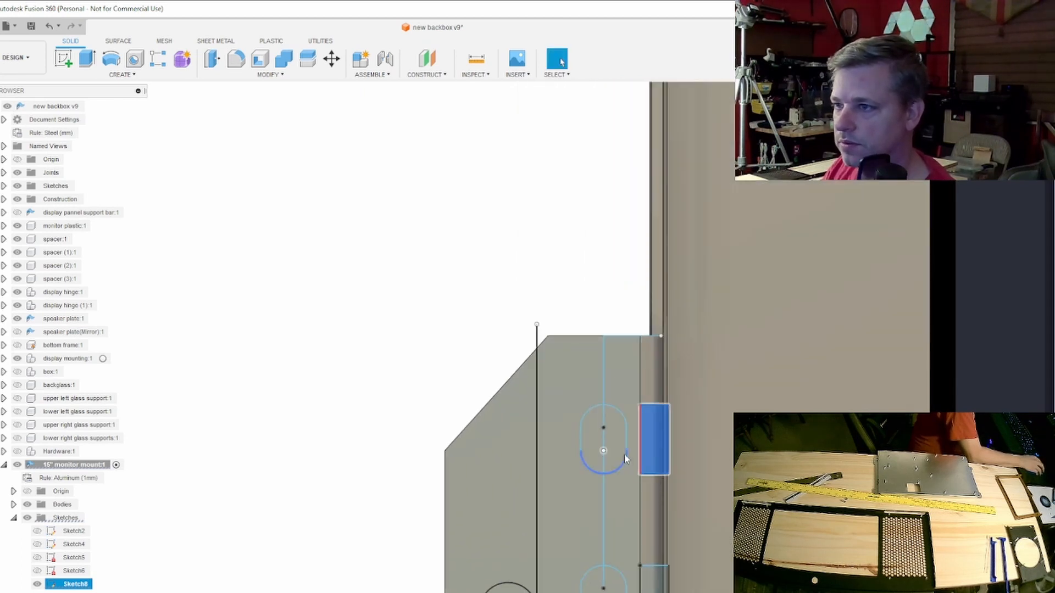
ctrl+click(612, 454)
ctrl+click(589, 453)
ctrl+click(604, 580)
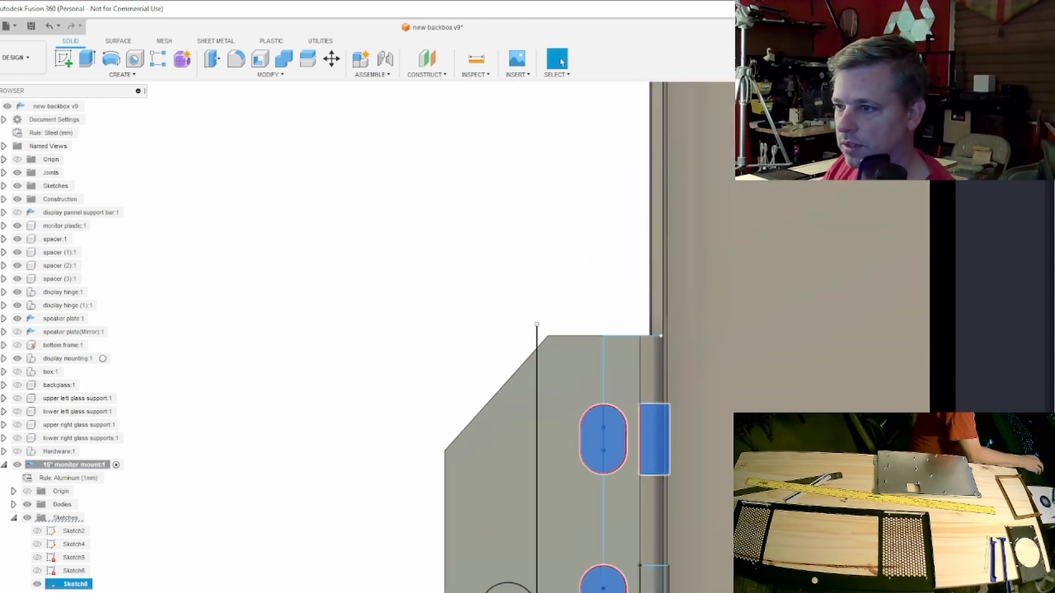
ctrl+click(654, 579)
scroll(653, 579, down, 1)
scroll(654, 580, down, 3)
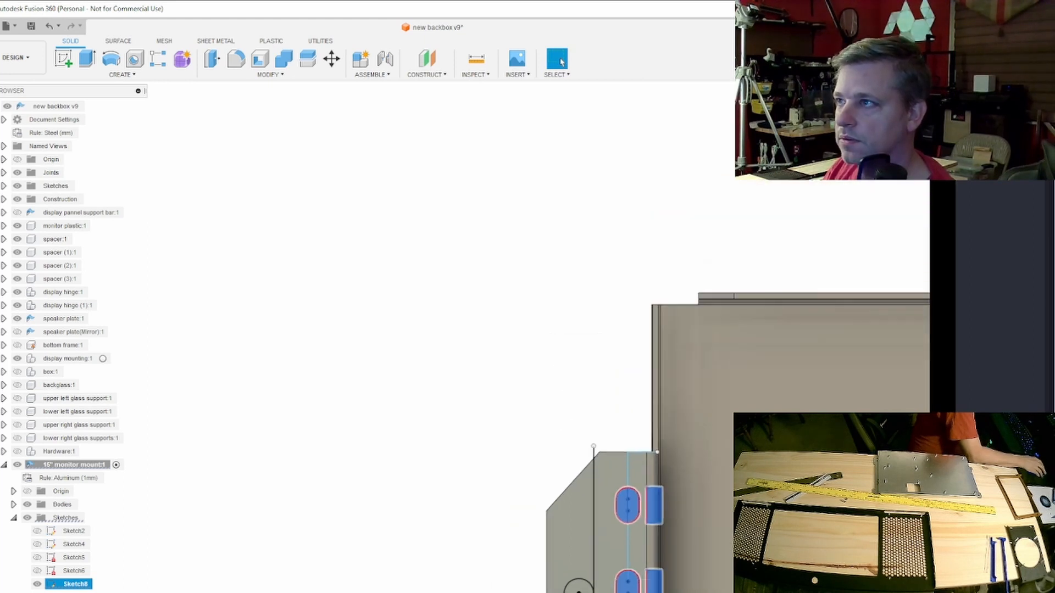
shift+middle_drag(654, 580, 703, 524)
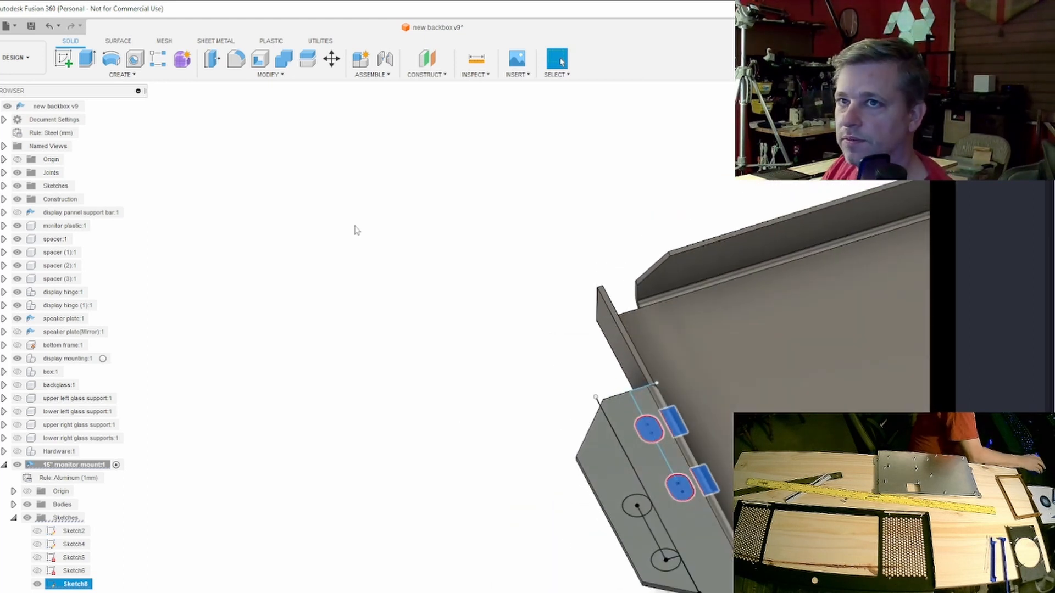
click(93, 63)
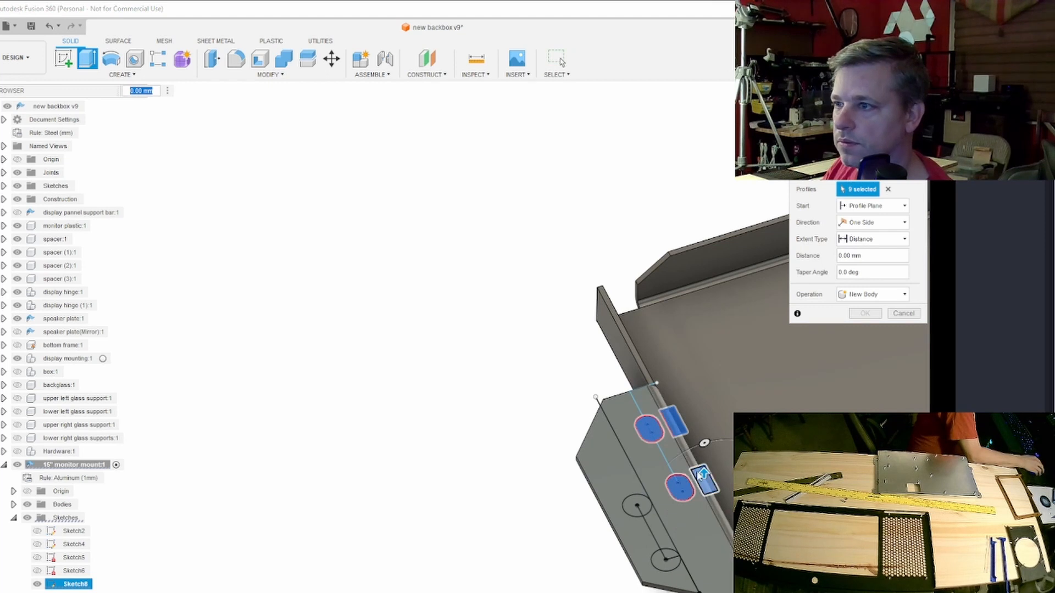
drag(705, 520, 706, 528)
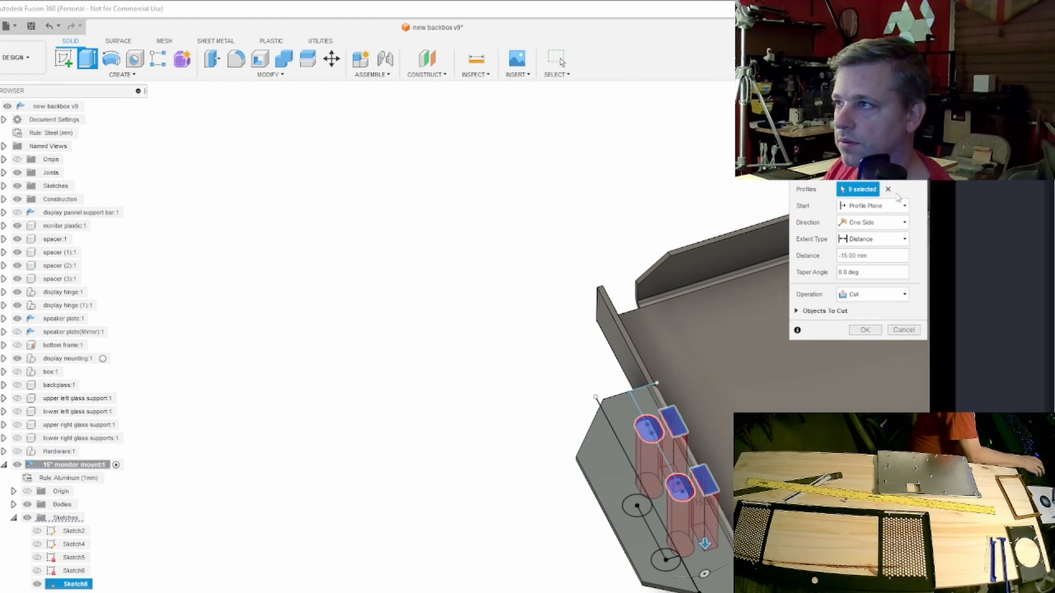
mouse_move(705, 541)
shift+middle_down()
mouse_move(673, 462)
mouse_move(689, 420)
mouse_move(730, 399)
shift+middle_up()
scroll(687, 434, up, 5)
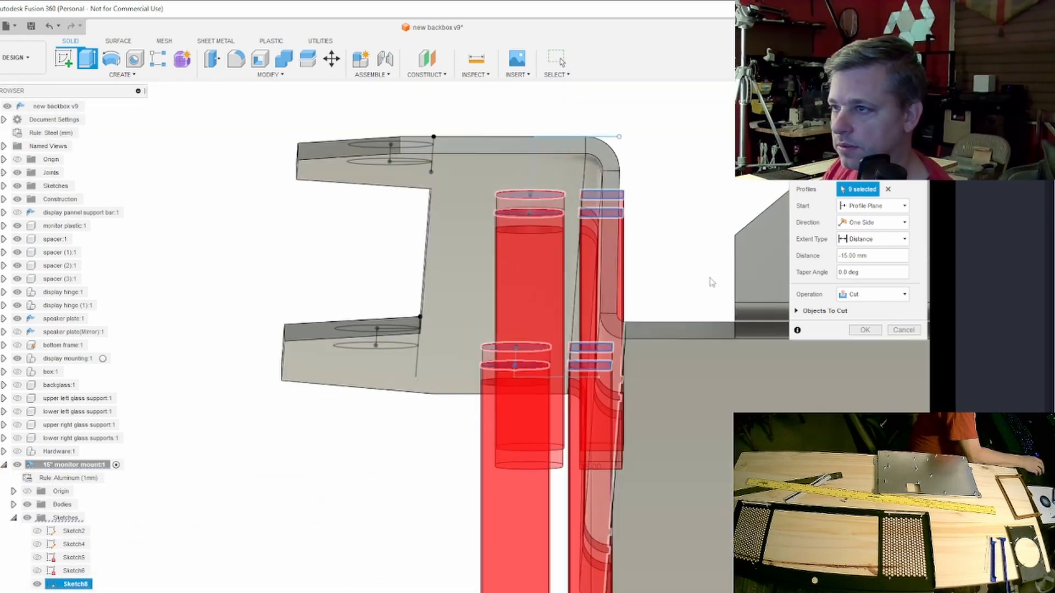
shift+middle_drag(695, 460, 699, 495)
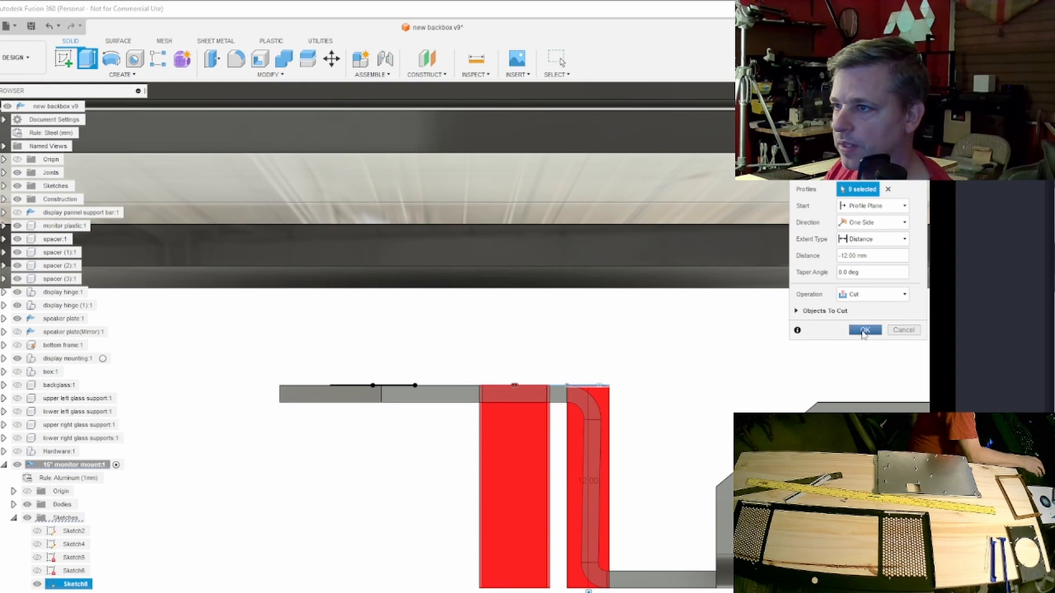
click(864, 333)
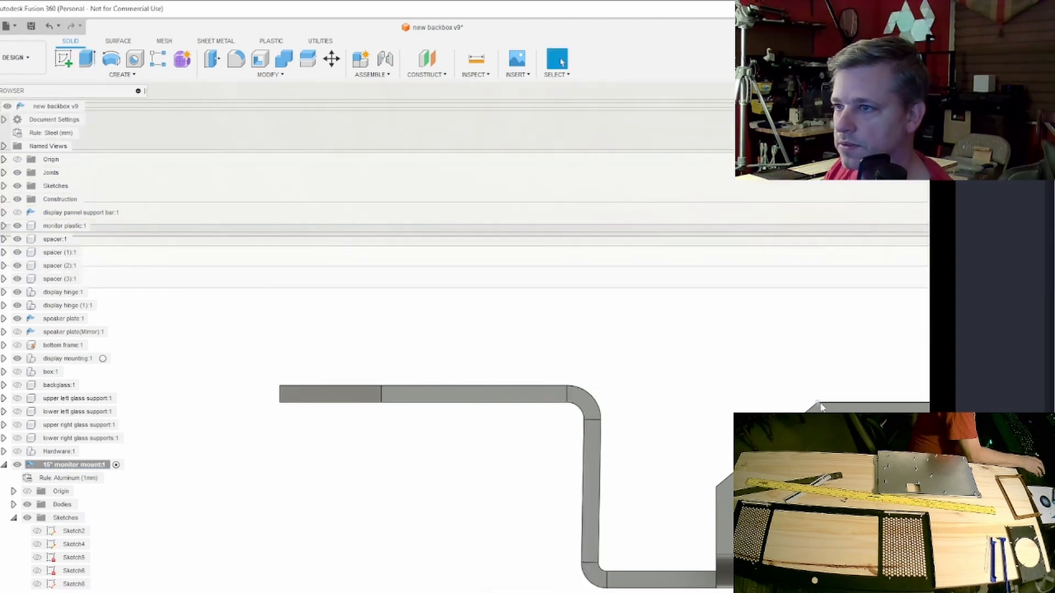
- Start a sketch on the mount's bent side wall and draw a corner triangle 6 mm long and 5 mm high at its left end
mouse_move(454, 414)
shift+middle_down()
mouse_move(445, 442)
mouse_move(406, 456)
mouse_move(399, 447)
mouse_move(489, 462)
mouse_move(571, 439)
mouse_move(588, 396)
mouse_move(571, 415)
mouse_move(625, 437)
shift+middle_up()
scroll(629, 480, down, 6)
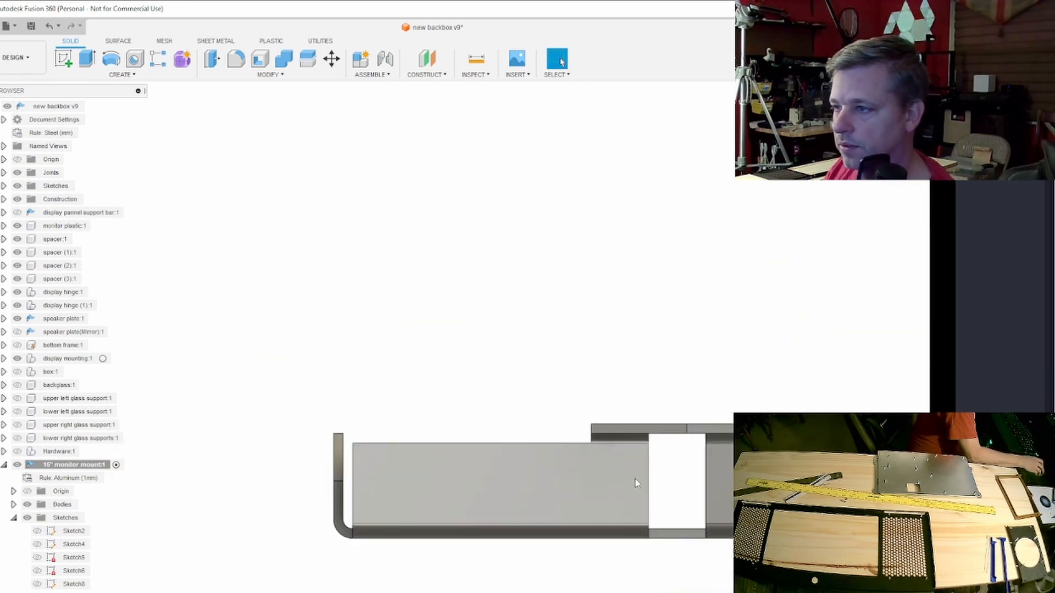
middle_drag(716, 476, 380, 467)
scroll(380, 467, up, 3)
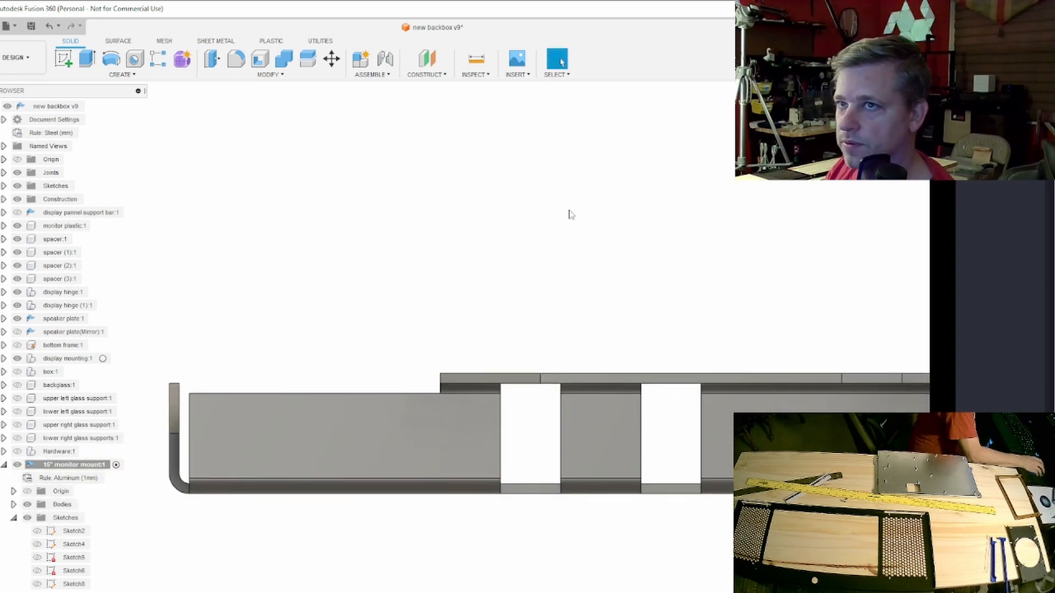
click(63, 58)
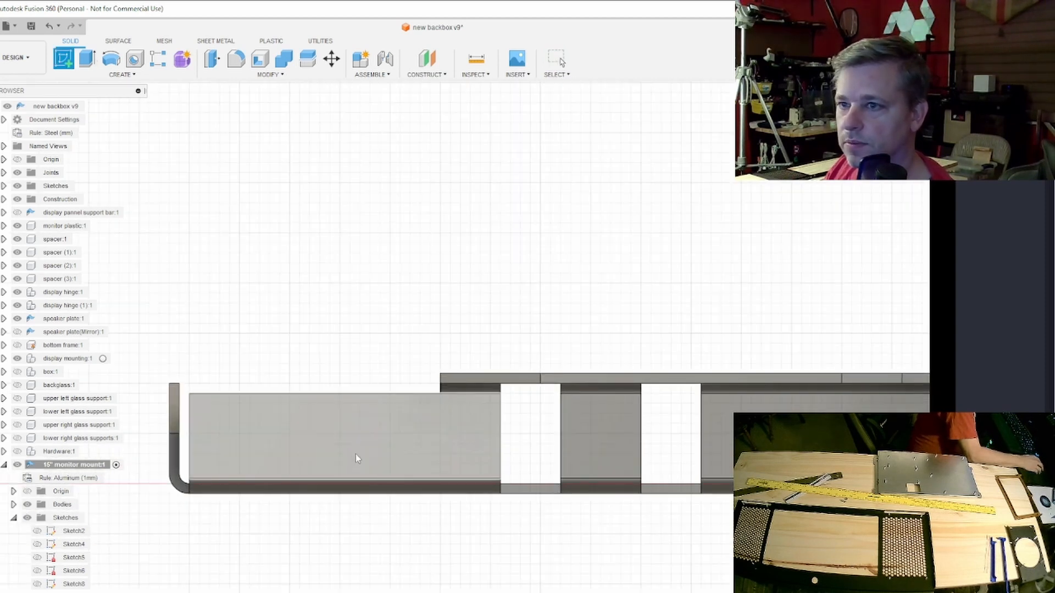
click(355, 454)
scroll(357, 459, down, 2)
middle_drag(262, 451, 600, 432)
scroll(262, 409, up, 4)
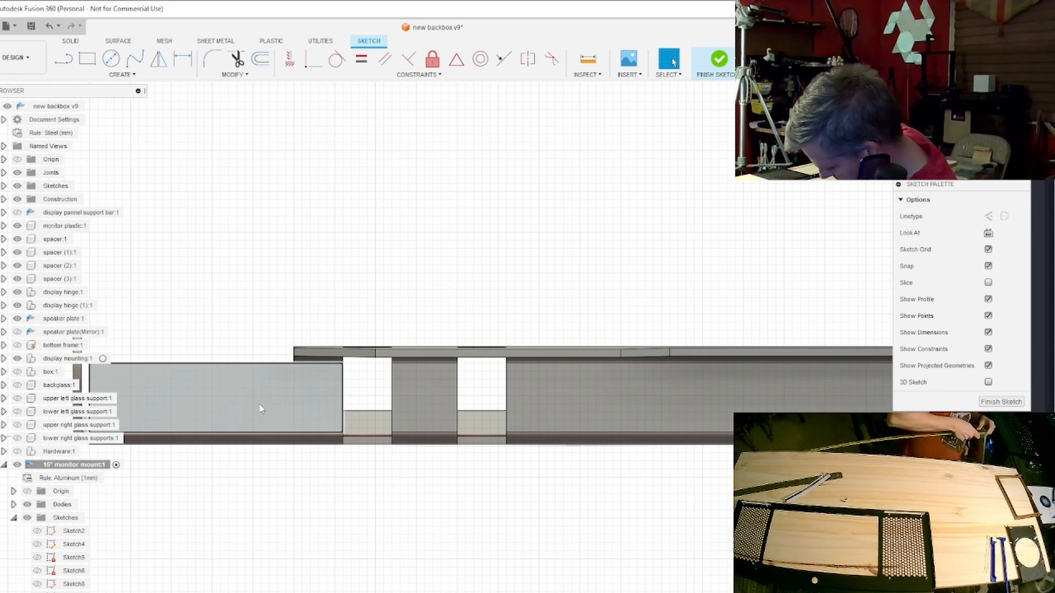
scroll(261, 409, up, 3)
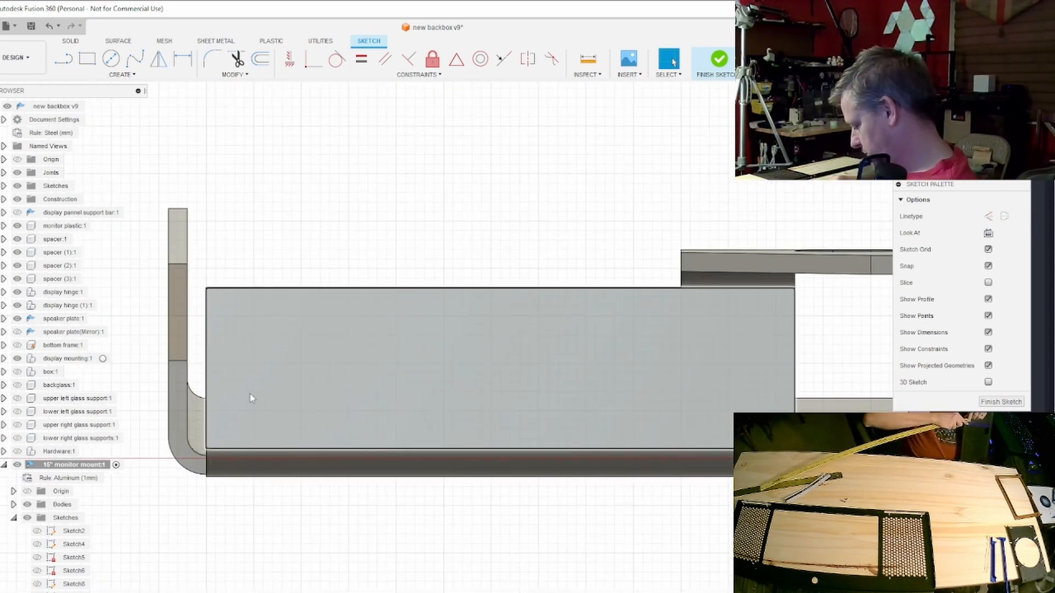
key(l)
click(320, 288)
click(207, 288)
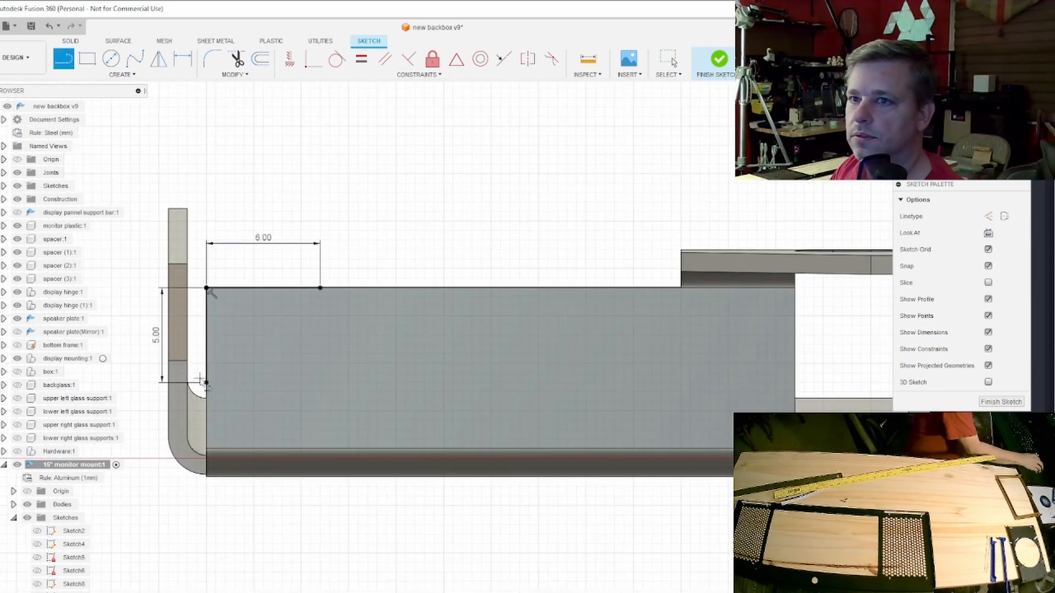
click(321, 289)
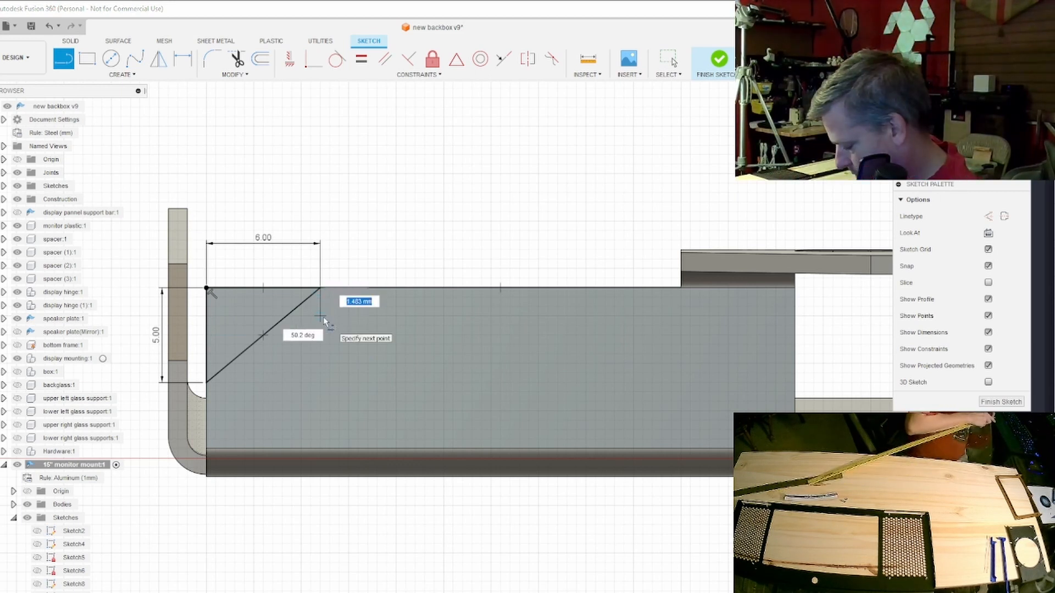
- Draw a 3 mm line down from the triangle's upper corner, followed by 4 mm and 1.25 mm horizontal lines along the wall
text(3)
key(Return)
text(4)
key(Return)
key(Escape)
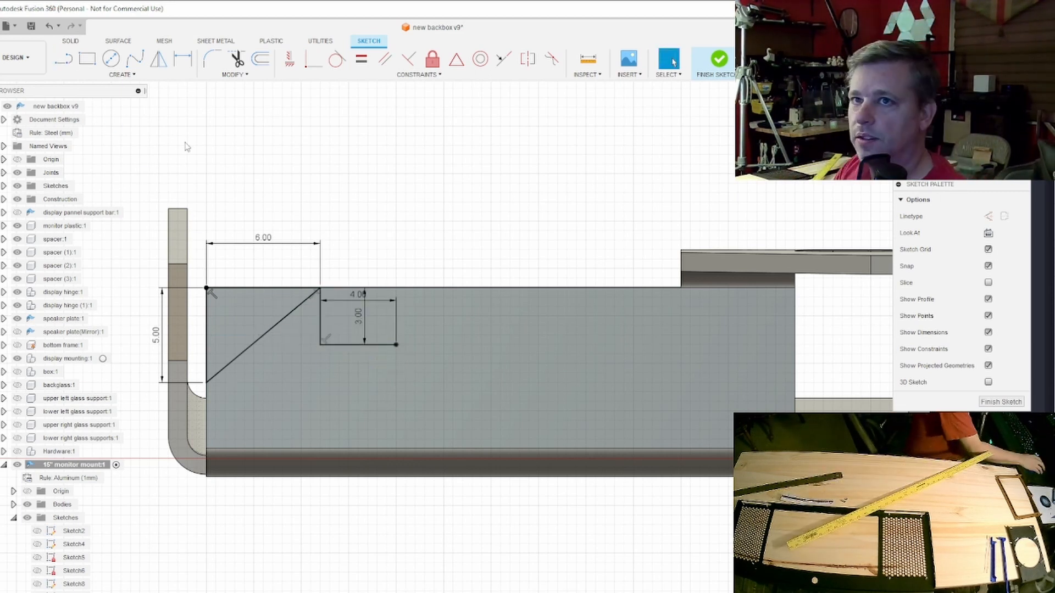
click(64, 59)
click(397, 345)
text(1.25)
key(Return)
- Draw two overlapping equal circles from the 1.25 mm line's end and trim them into a horizontal slot
click(111, 58)
click(420, 345)
click(443, 345)
scroll(410, 325, up, 6)
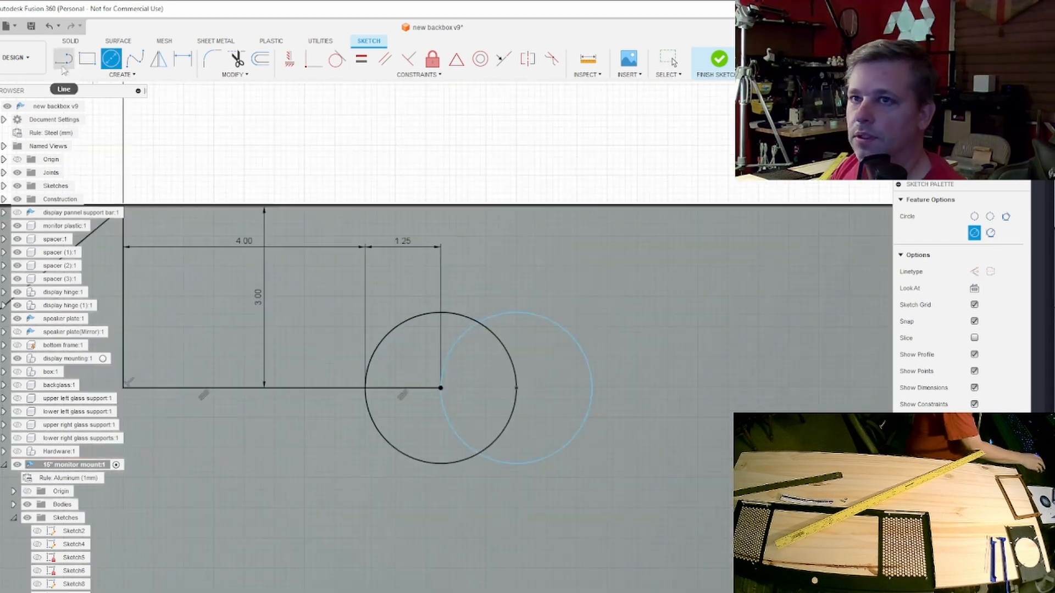
key(Escape)
click(237, 59)
click(477, 456)
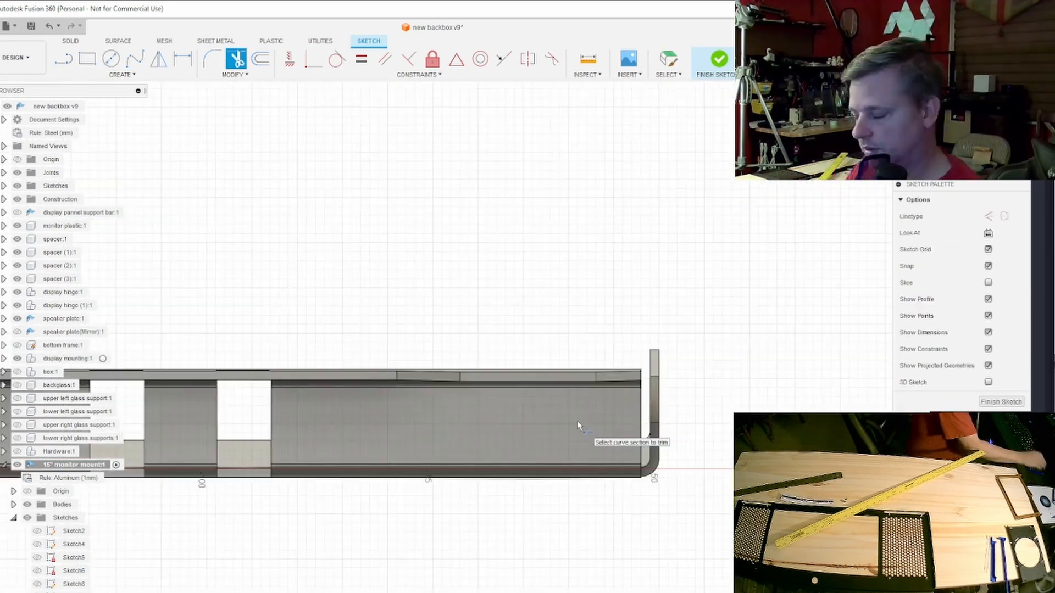
- At the wall's opposite end, draw a 3 mm line down from the upper corner, with 9 mm and 1.25 mm horizontal lines inward
click(64, 59)
click(670, 379)
key(Escape)
click(64, 59)
click(405, 371)
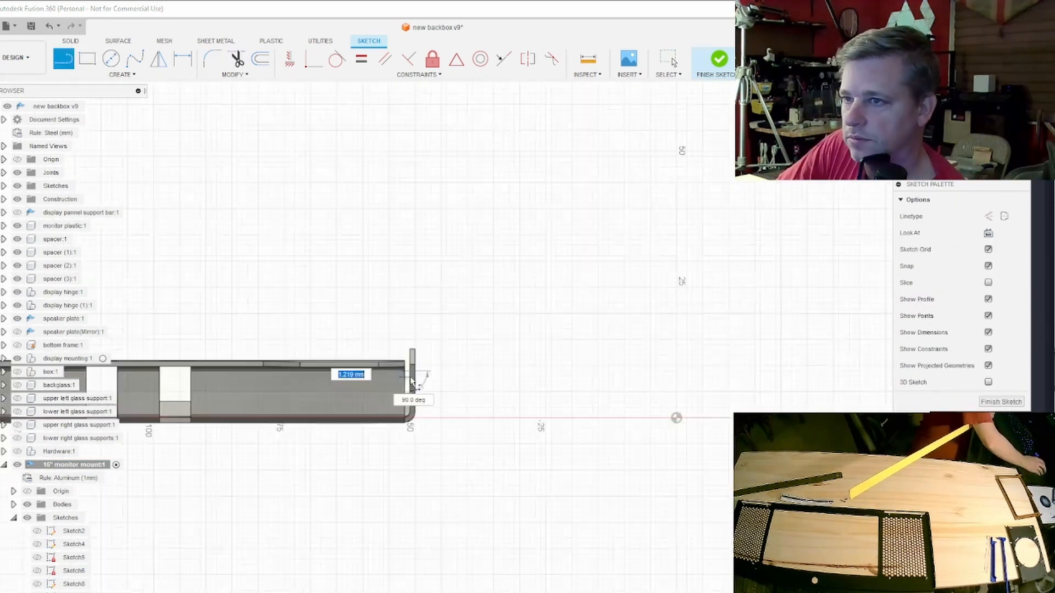
scroll(412, 377, up, 6)
text(3)
key(Return)
click(391, 407)
text(9)
click(64, 59)
click(242, 407)
text(1.25)
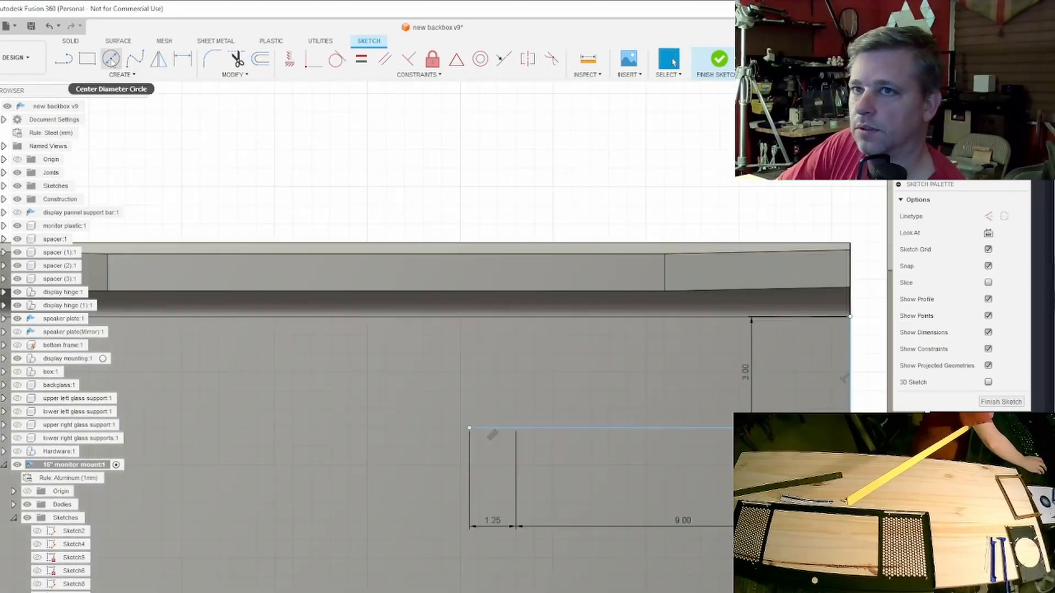
- Draw two overlapping circles with connecting tangent lines at the 1.25 mm line's end, trim them into a slot and finish the sketch
click(111, 59)
click(469, 427)
click(516, 427)
click(423, 427)
click(470, 427)
click(63, 59)
click(423, 381)
click(469, 381)
click(423, 474)
click(470, 474)
click(236, 59)
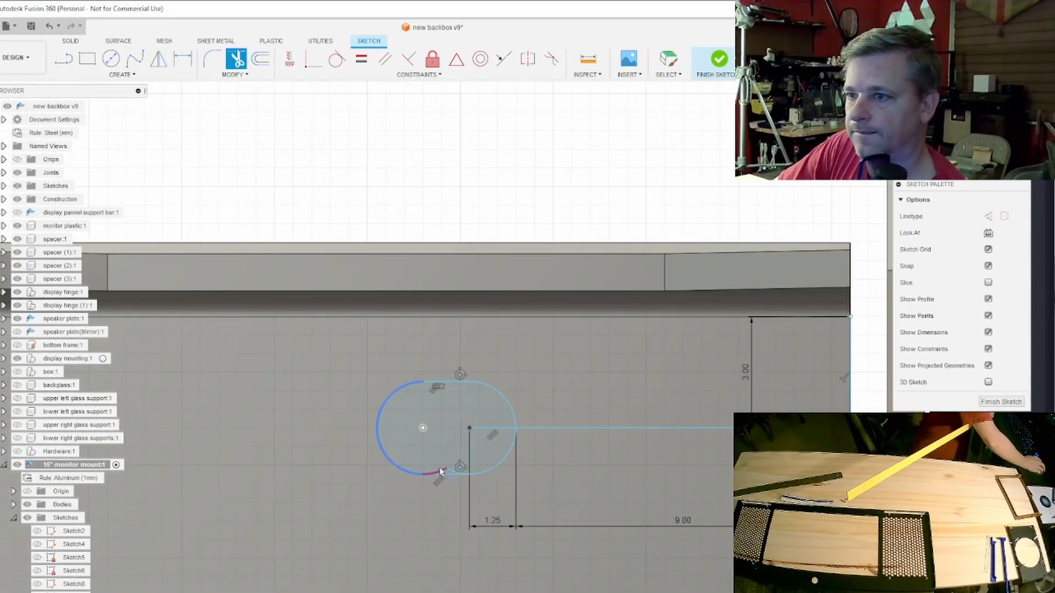
scroll(450, 467, down, 8)
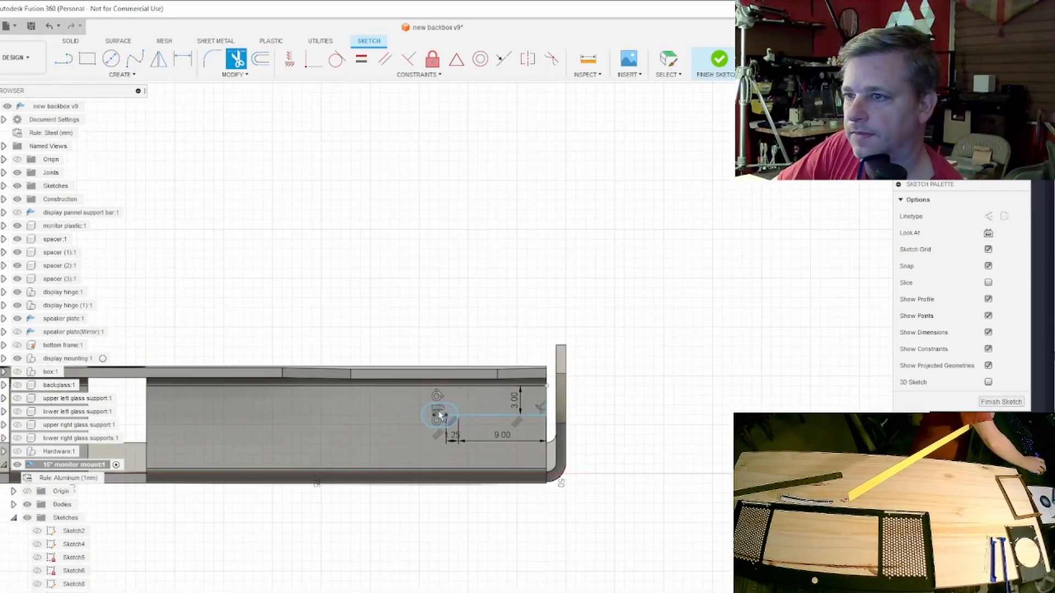
scroll(420, 442, down, 3)
mouse_move(420, 443)
middle_down()
mouse_move(858, 407)
mouse_move(846, 408)
middle_up()
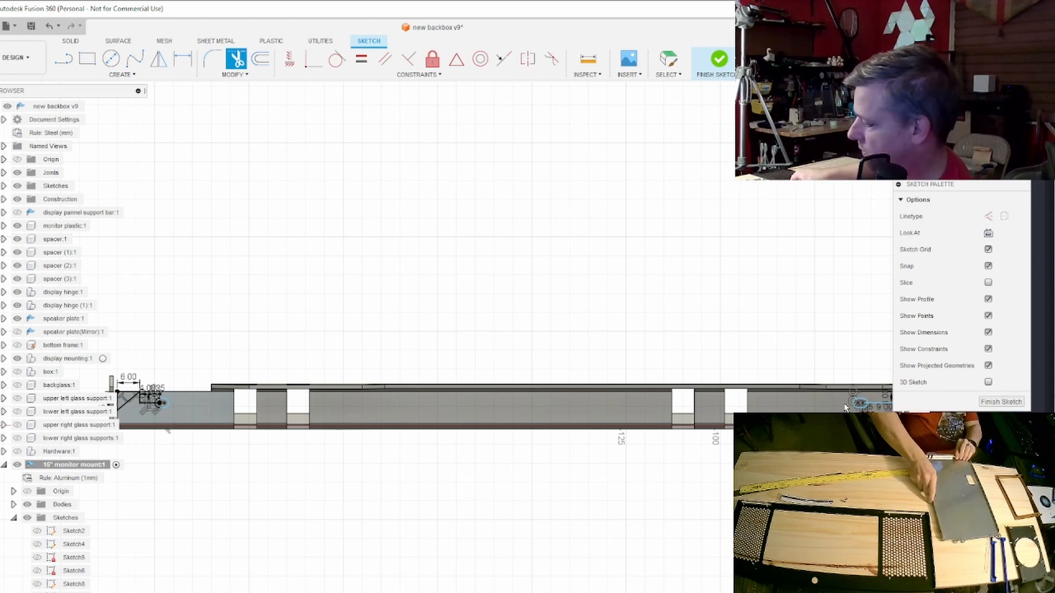
scroll(845, 407, up, 10)
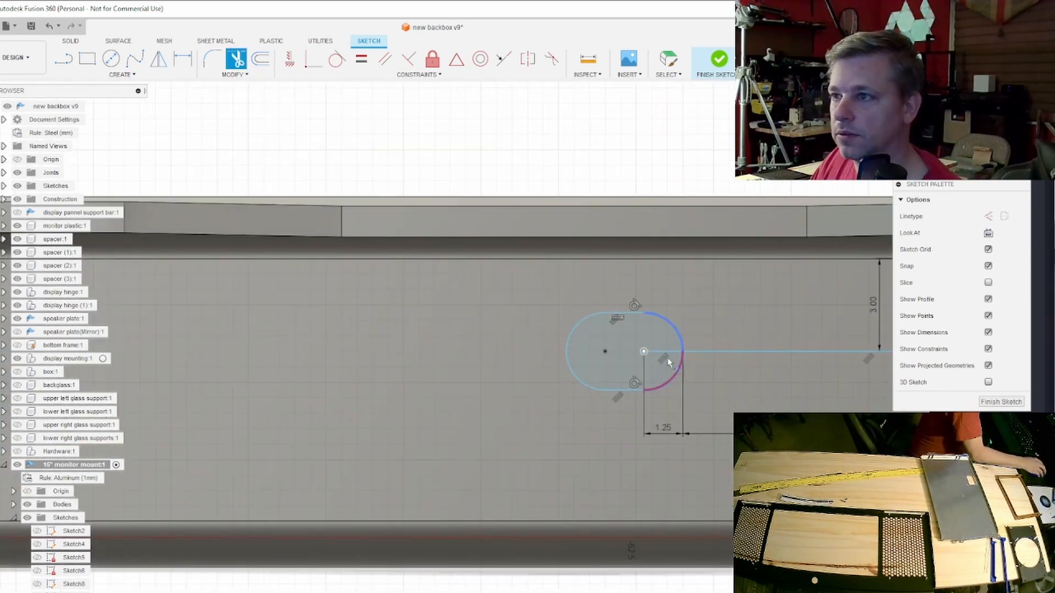
click(1001, 403)
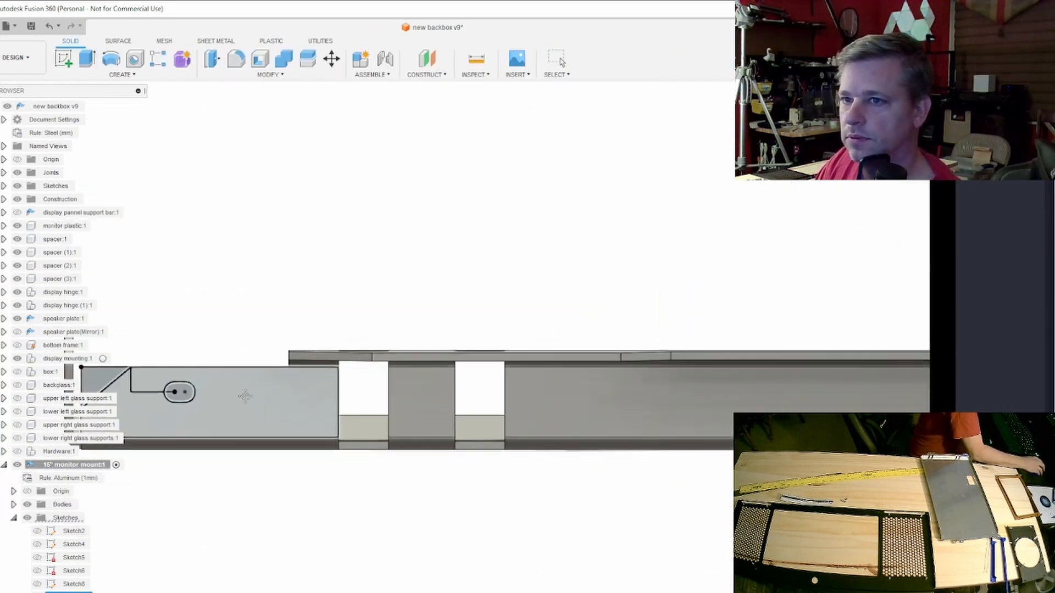
- Select the triangular corner and slot profiles on the side wall and extrude them -1 mm as a cut
scroll(711, 398, up, 1)
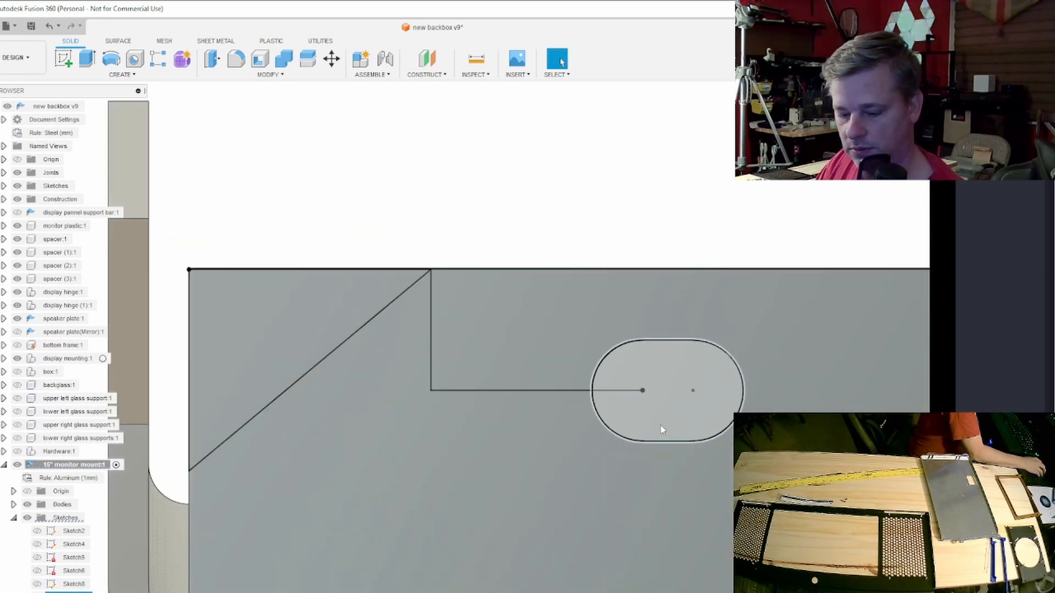
click(662, 430)
ctrl+click(259, 332)
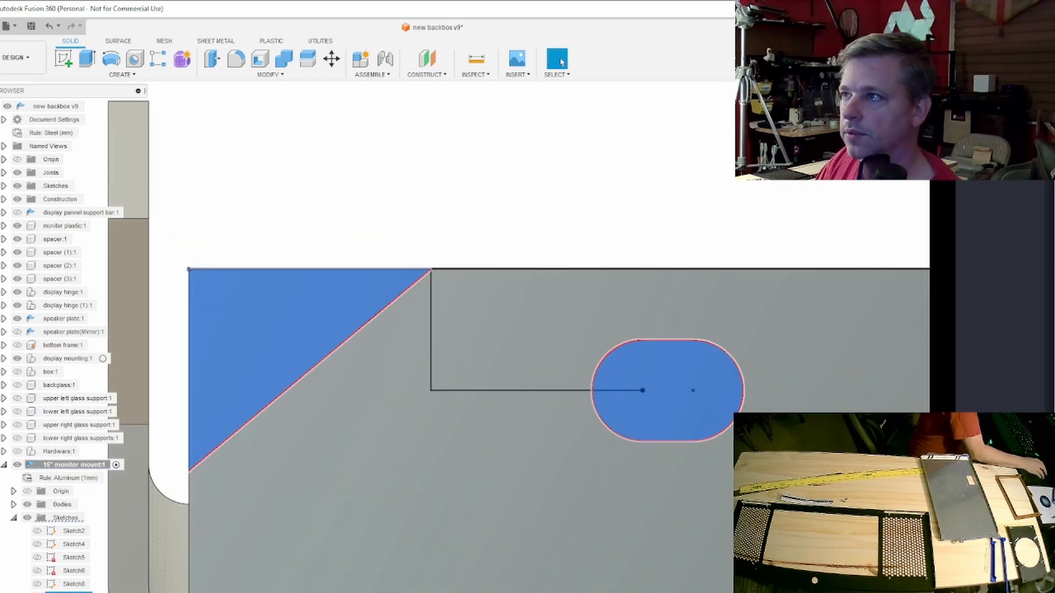
scroll(631, 289, down, 5)
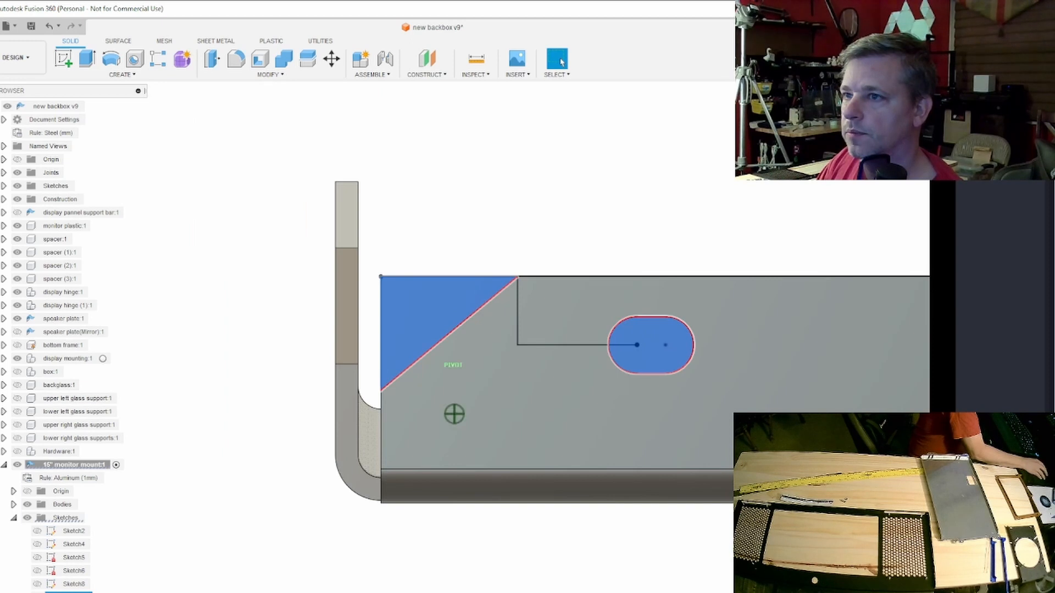
shift+middle_drag(632, 289, 665, 252)
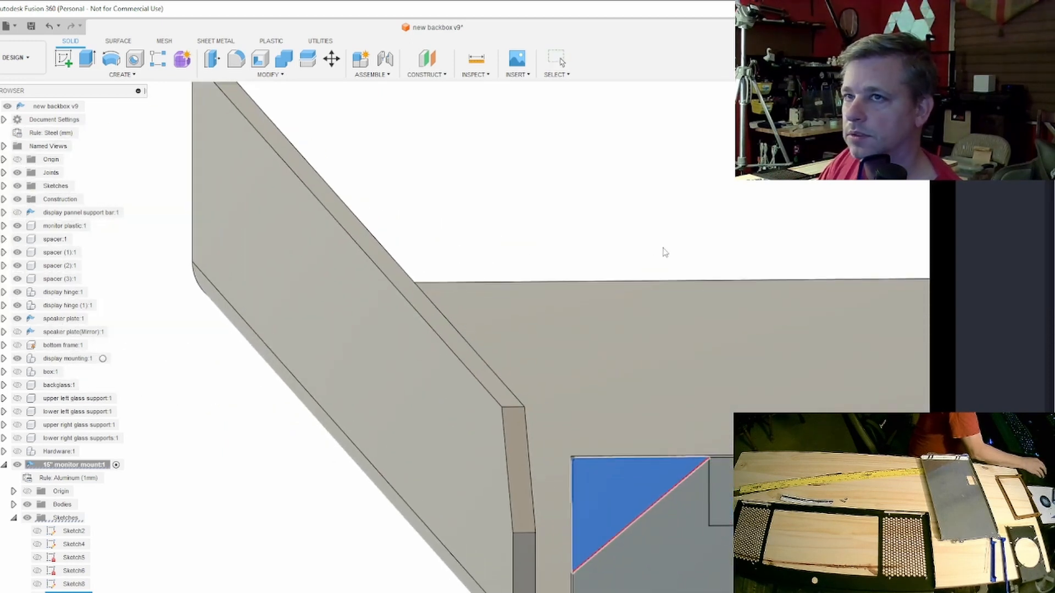
key(e)
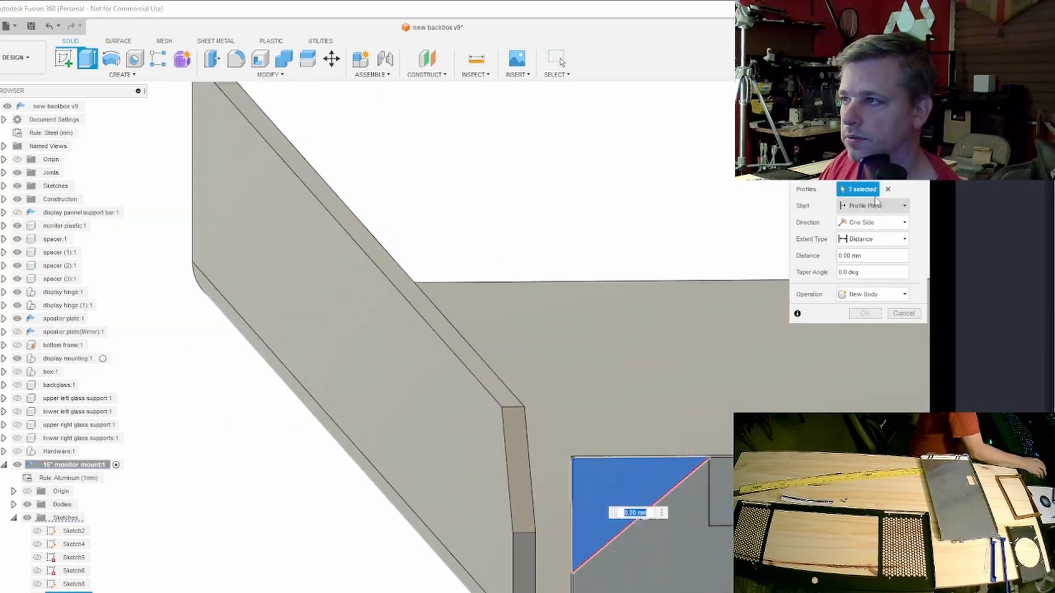
shift+middle_drag(452, 365, 537, 344)
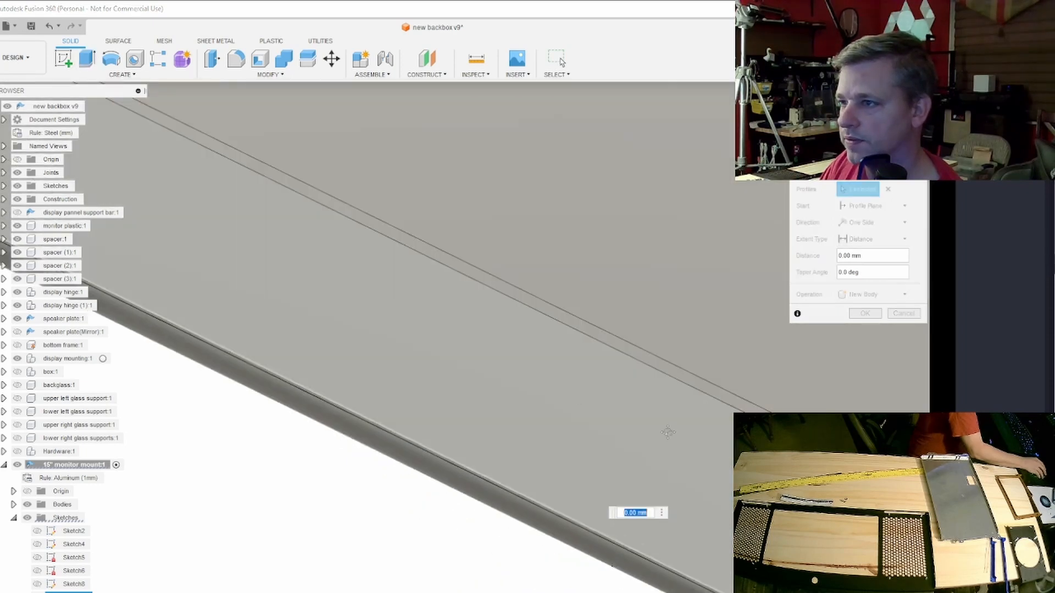
middle_drag(669, 431, 119, 154)
middle_drag(659, 448, 447, 351)
scroll(650, 417, down, 5)
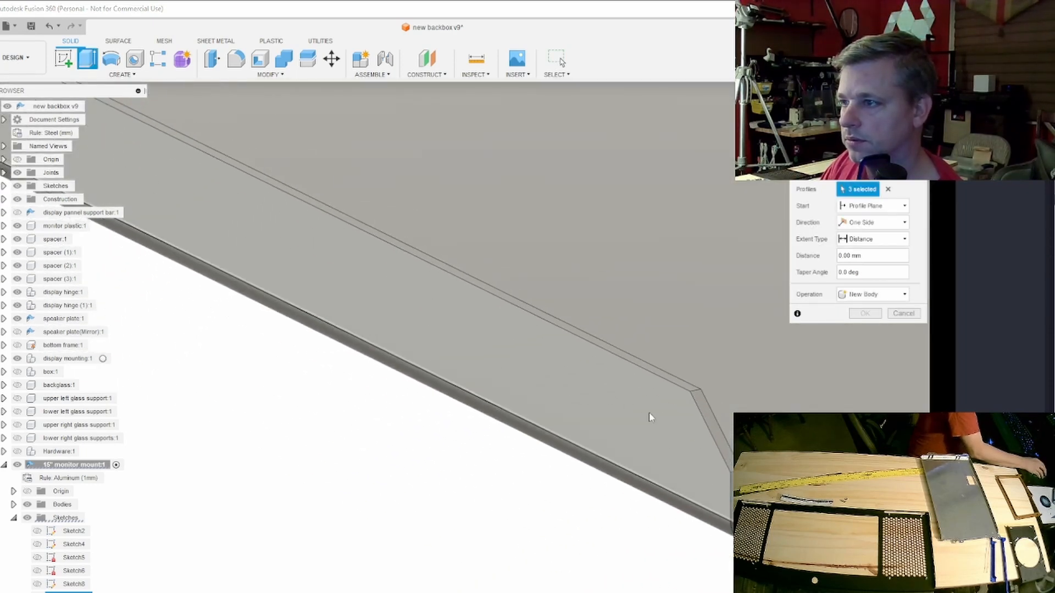
middle_drag(599, 417, 300, 361)
scroll(577, 420, up, 6)
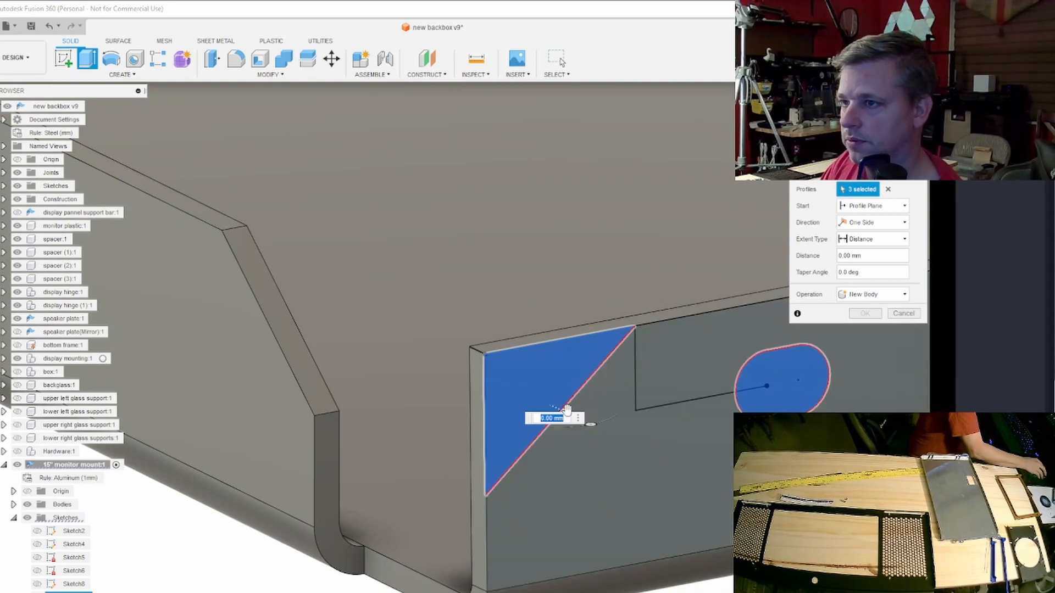
drag(567, 411, 539, 402)
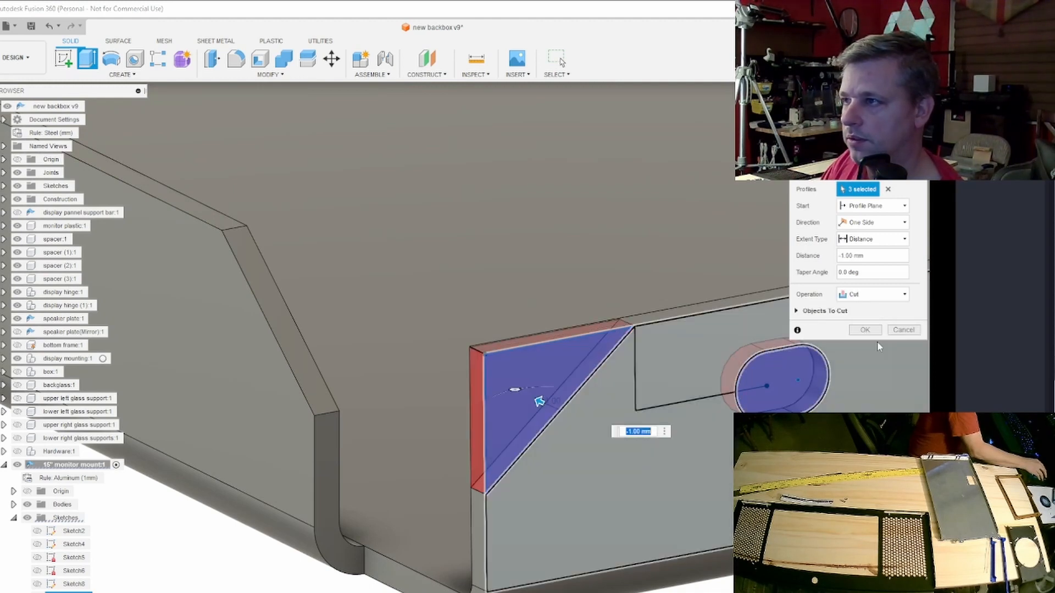
click(865, 331)
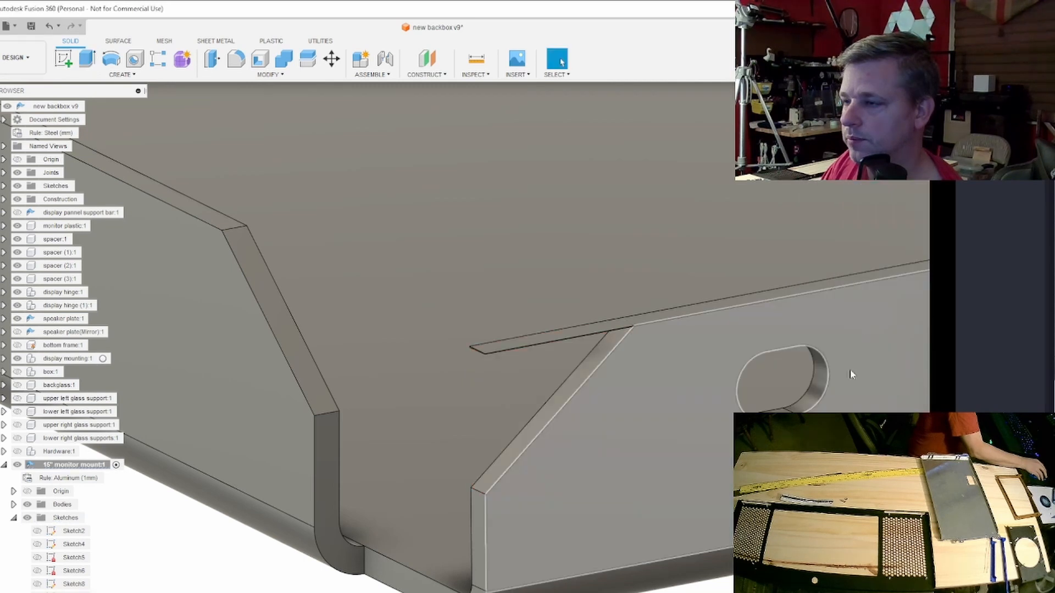
- Examine the wall's upper corner with the cut undone and reapplied, checking its top edge, sloped edge and slot
scroll(598, 354, up, 2)
scroll(599, 354, up, 2)
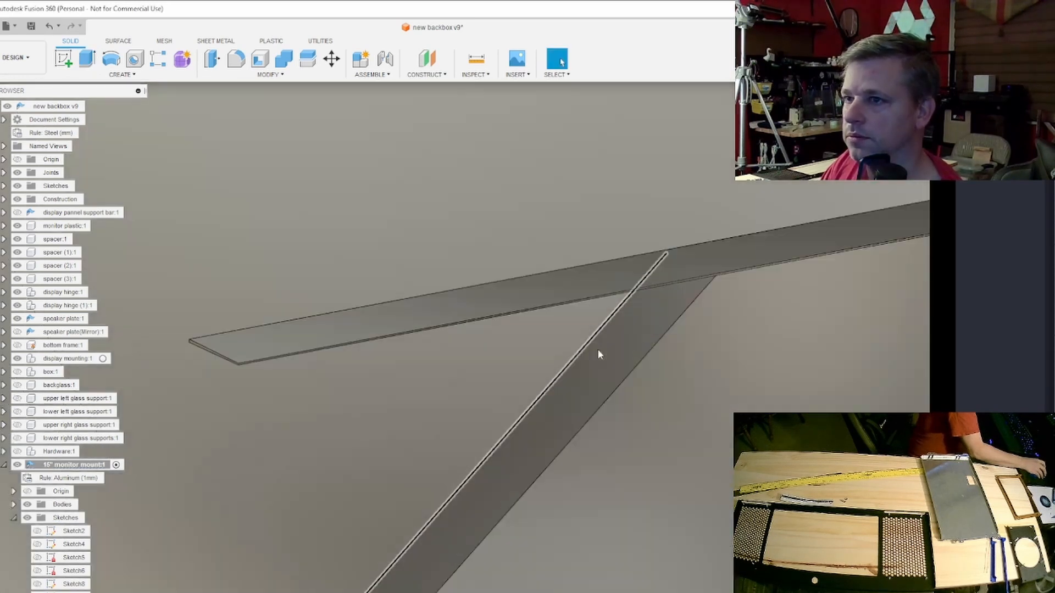
scroll(598, 350, up, 2)
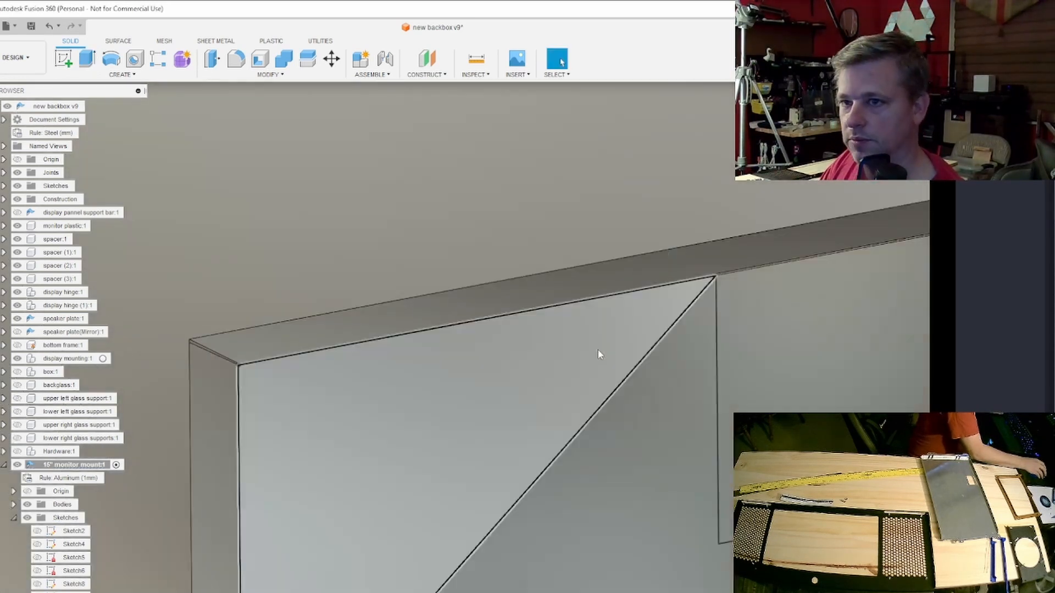
scroll(647, 341, up, 1)
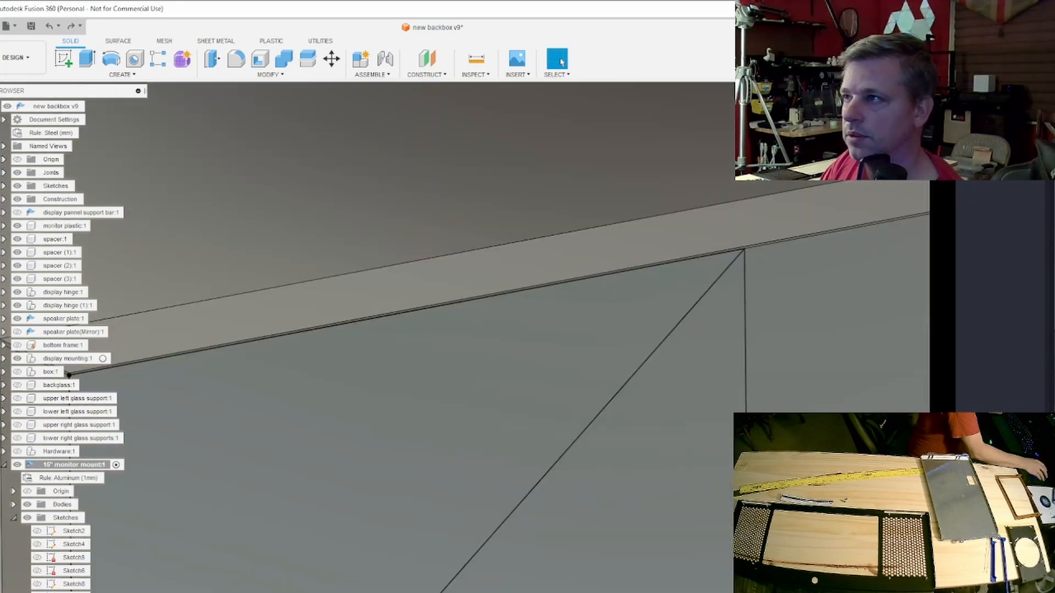
click(892, 123)
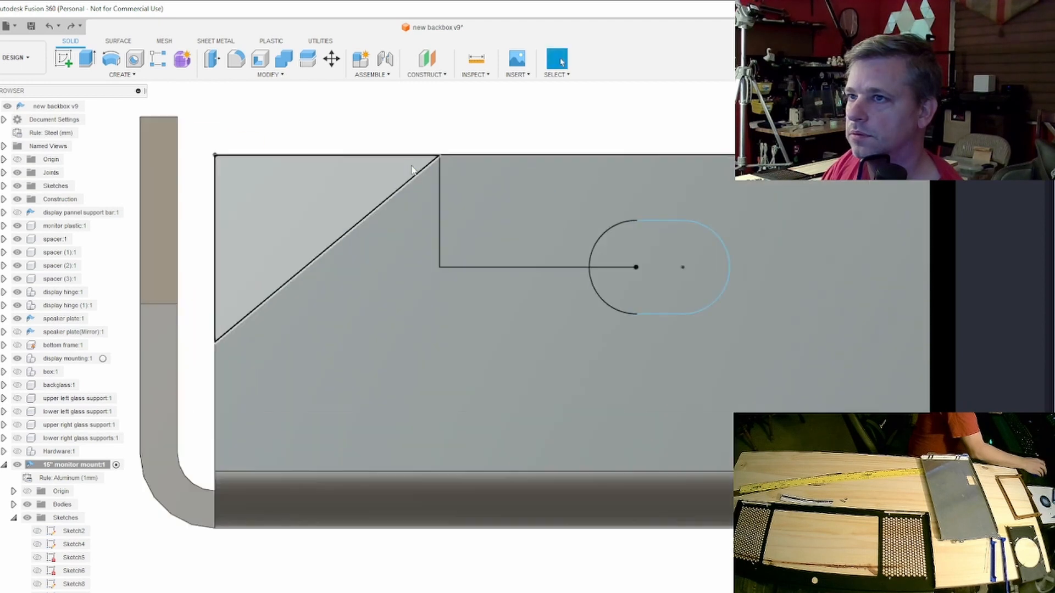
scroll(412, 166, up, 6)
shift+middle_drag(478, 180, 472, 347)
scroll(186, 441, up, 4)
scroll(186, 441, up, 4)
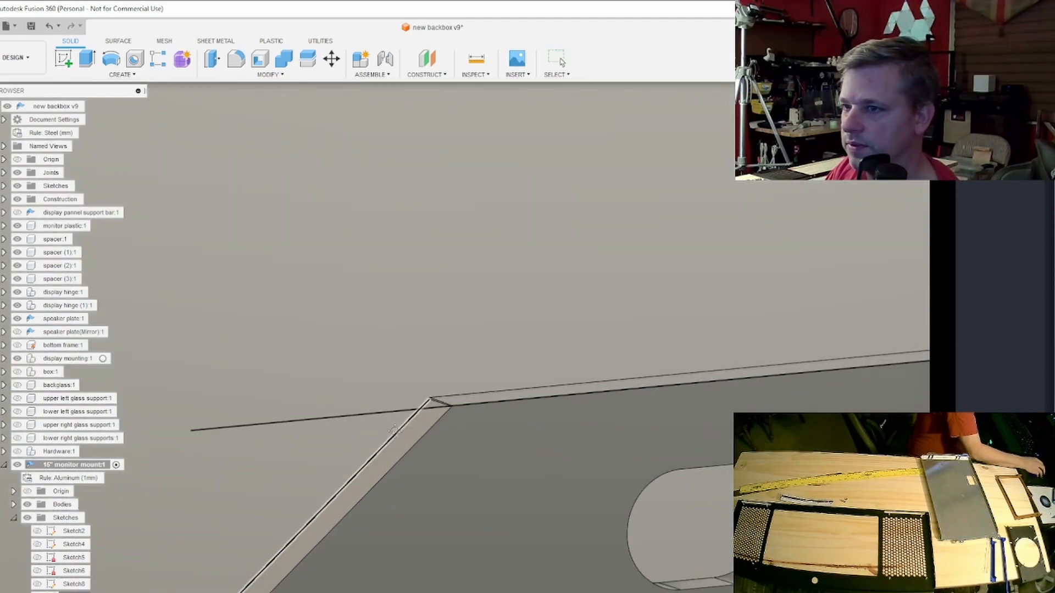
shift+middle_drag(453, 414, 454, 414)
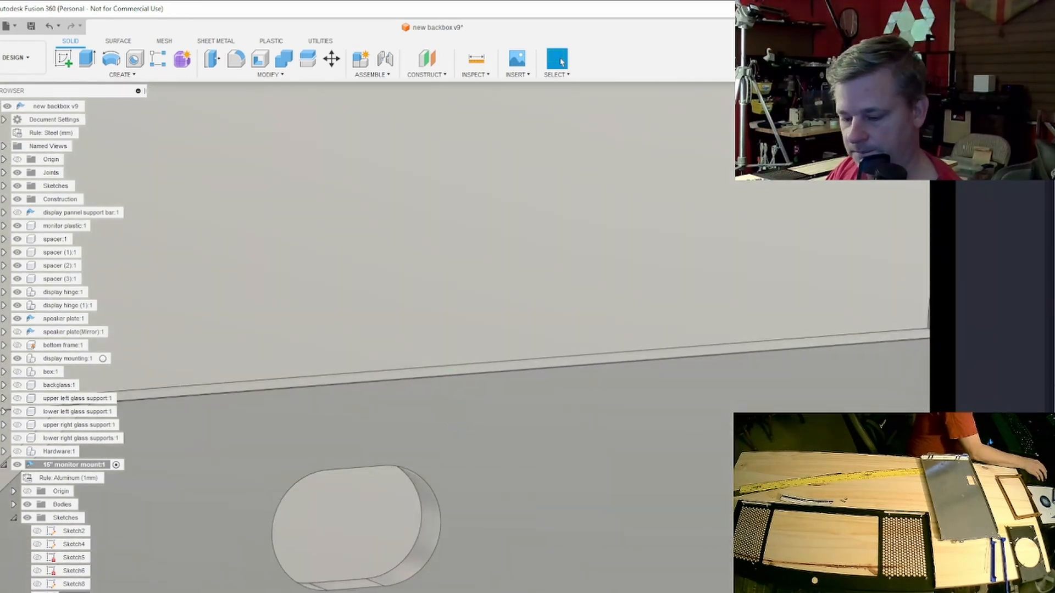
scroll(648, 260, down, 5)
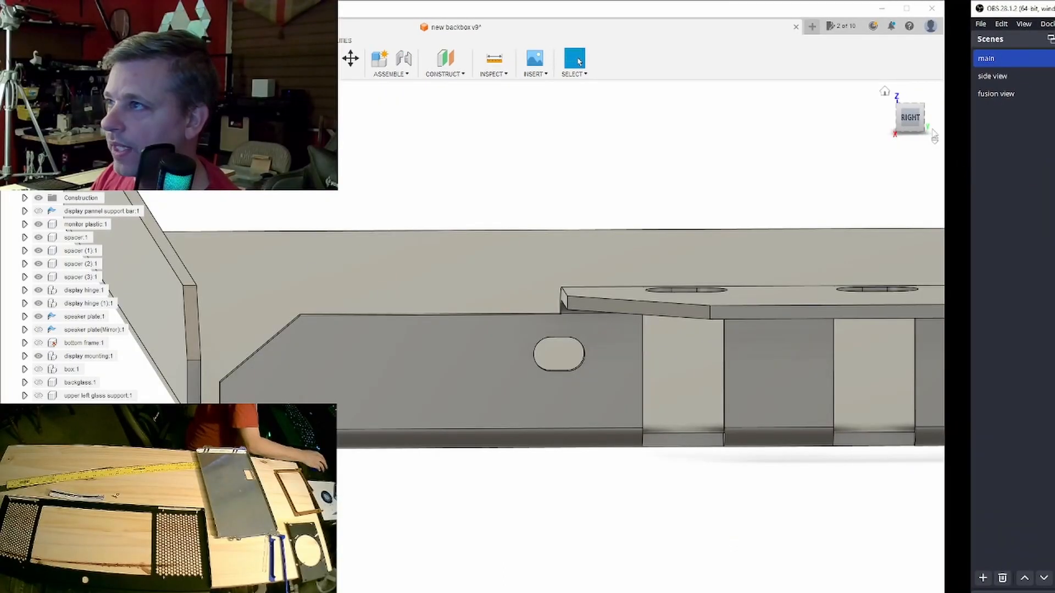
- Examine the side wall's cut corner, slots and mounting tabs on the half mount from the side, back and above
drag(913, 123, 934, 134)
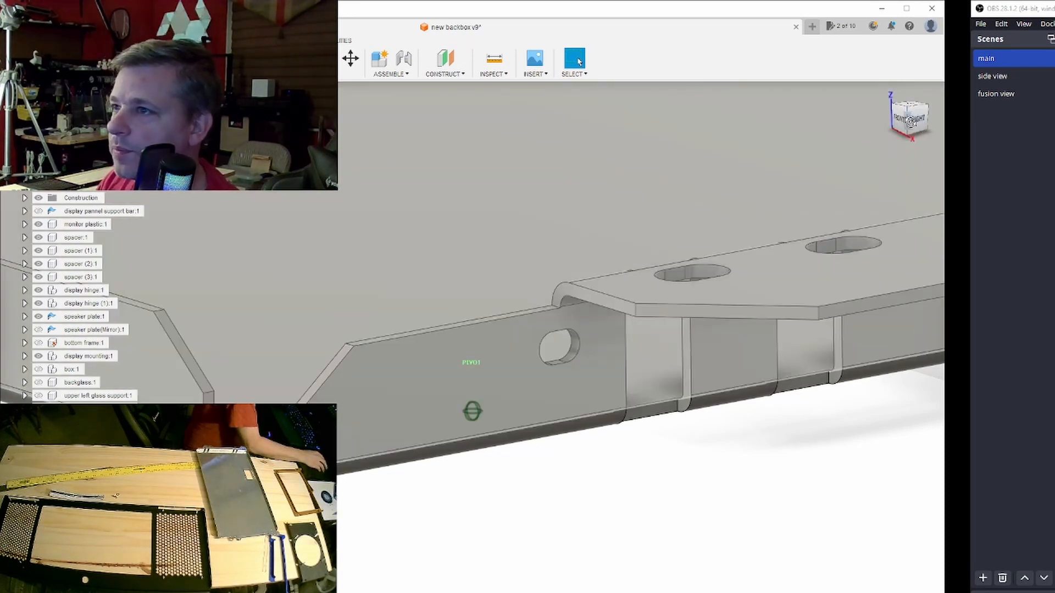
click(912, 118)
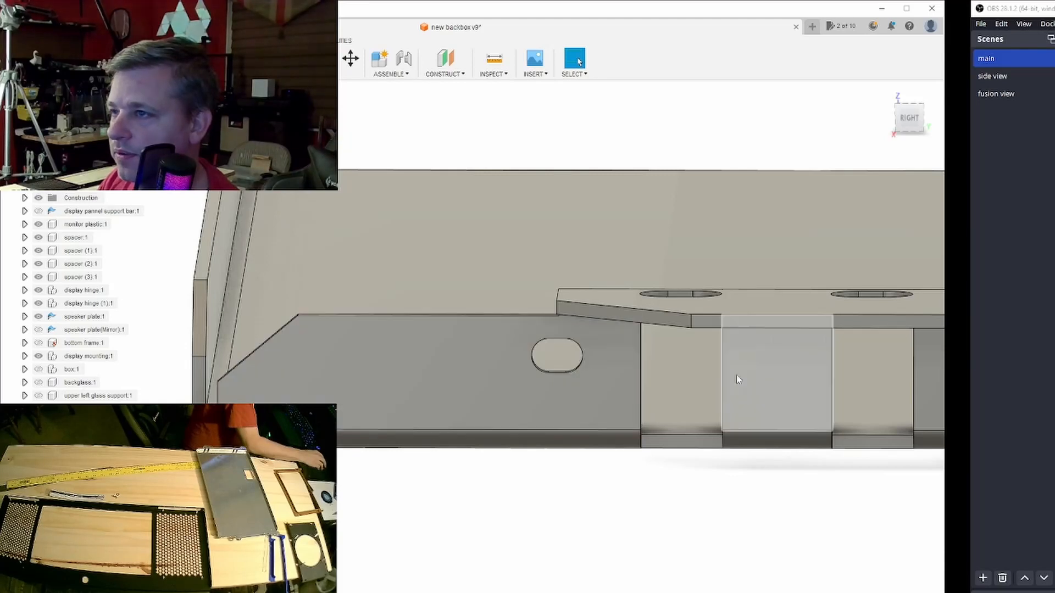
scroll(725, 374, down, 3)
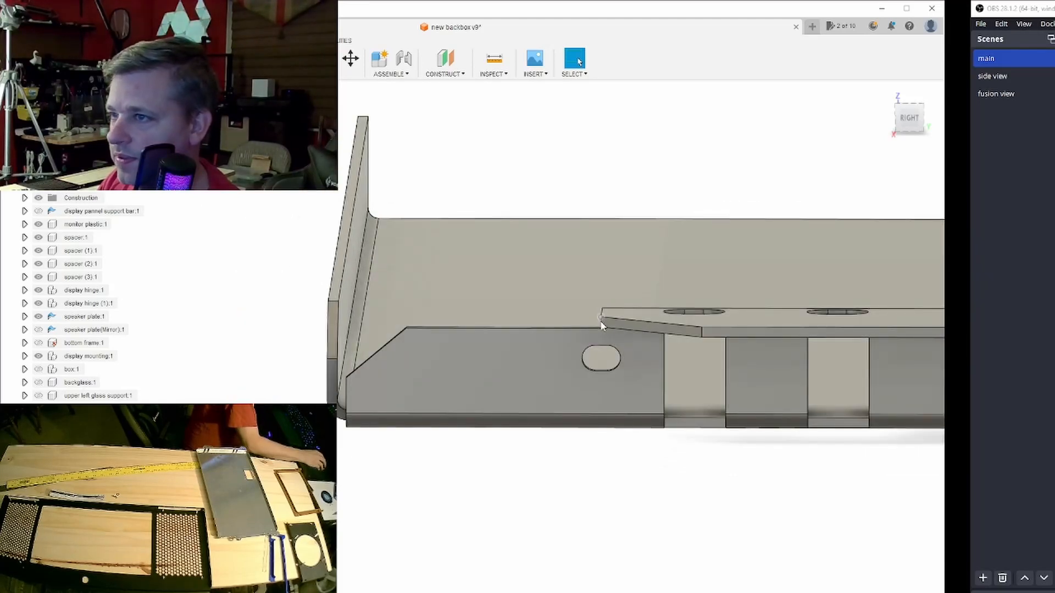
scroll(706, 343, down, 3)
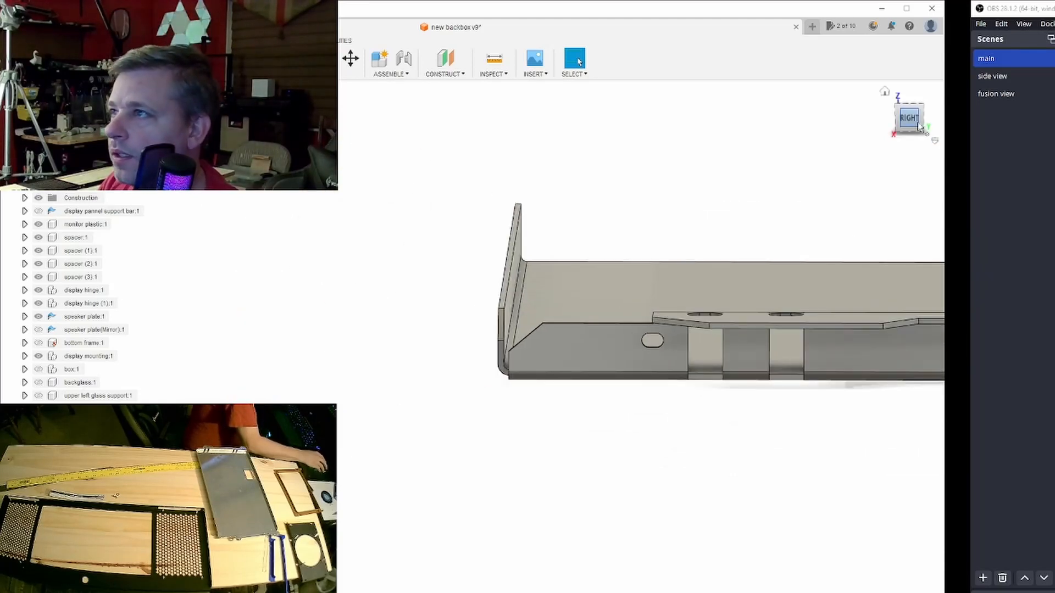
scroll(828, 291, down, 2)
drag(909, 122, 863, 154)
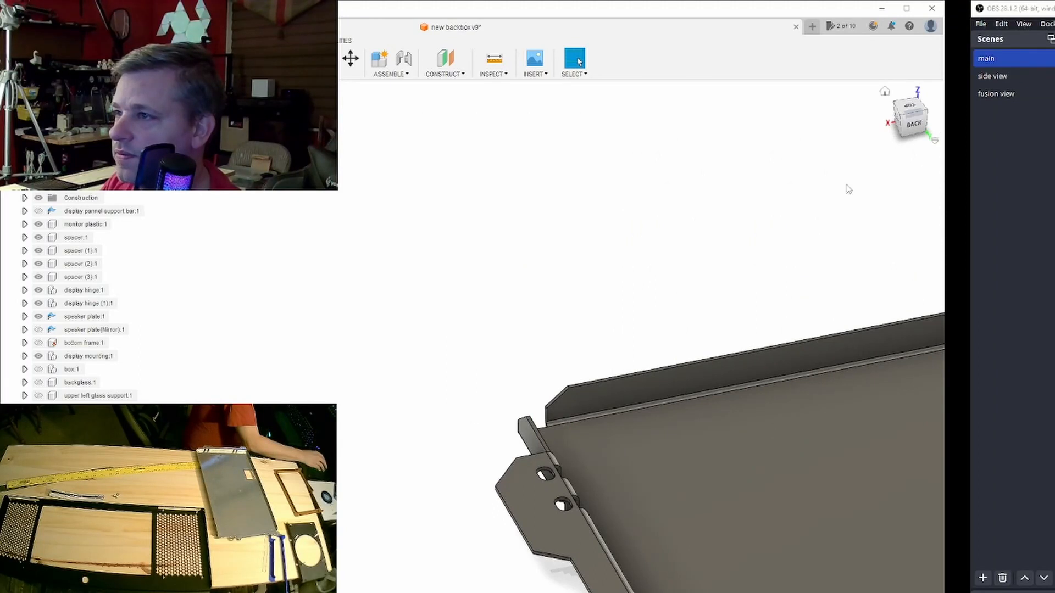
scroll(792, 263, down, 5)
middle_drag(796, 264, 521, 264)
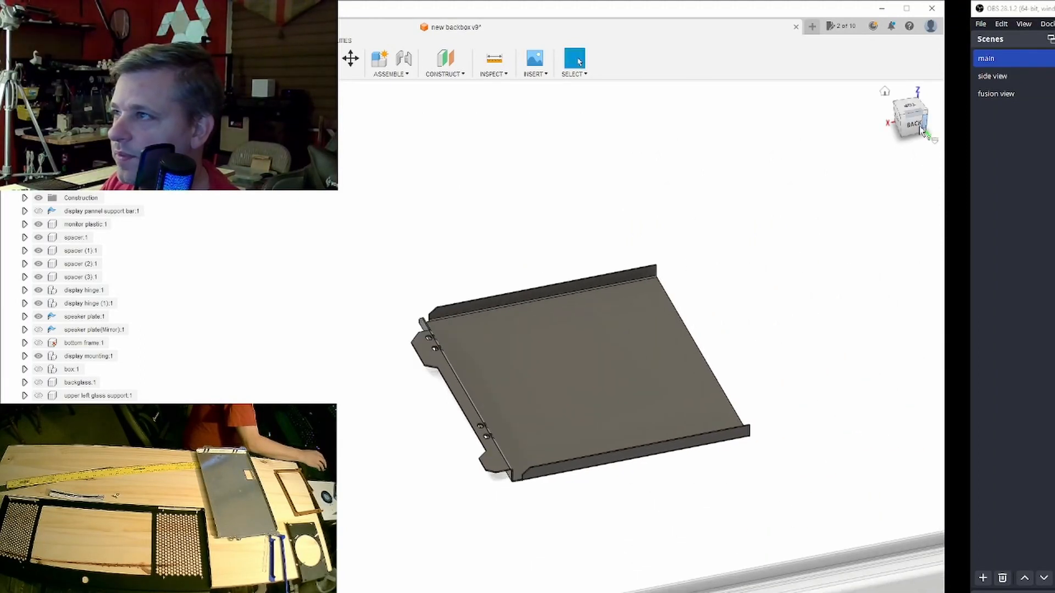
drag(896, 135, 877, 156)
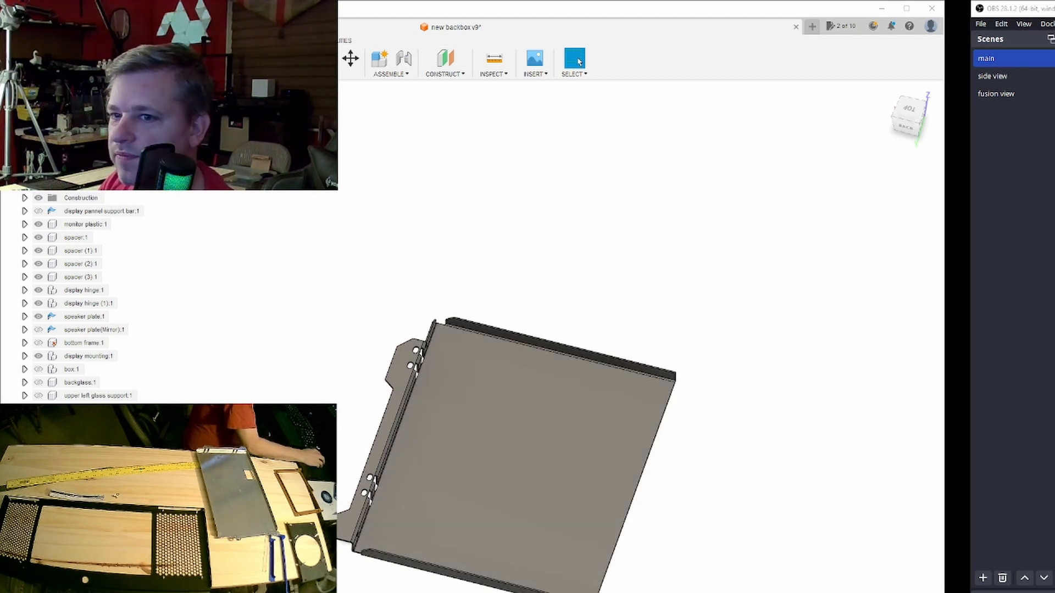
- Mirror the half mount body across its narrow open end face, joining both halves into one body
click(370, 489)
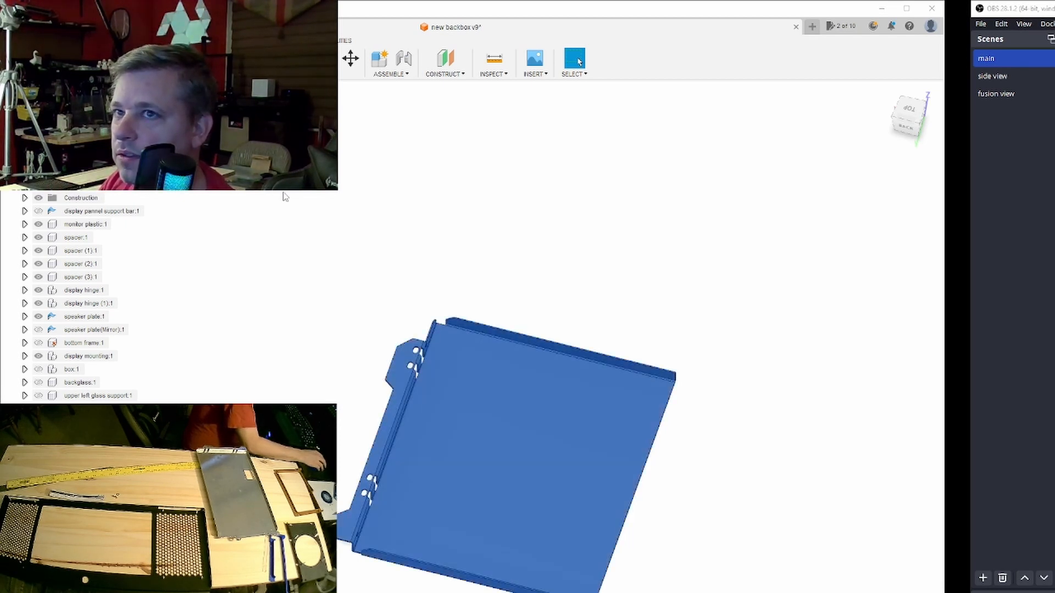
click(133, 74)
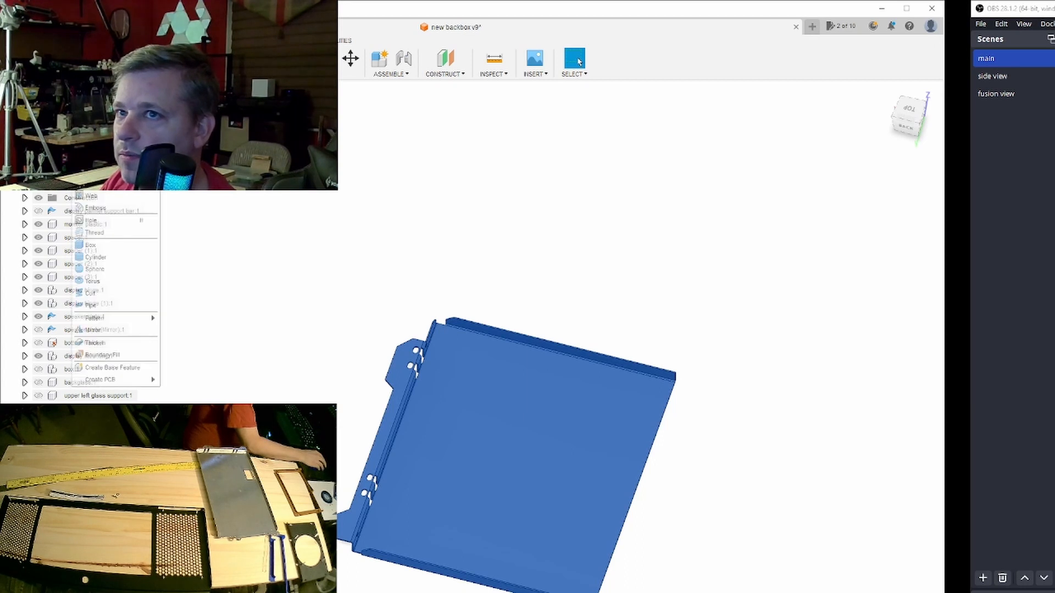
click(123, 333)
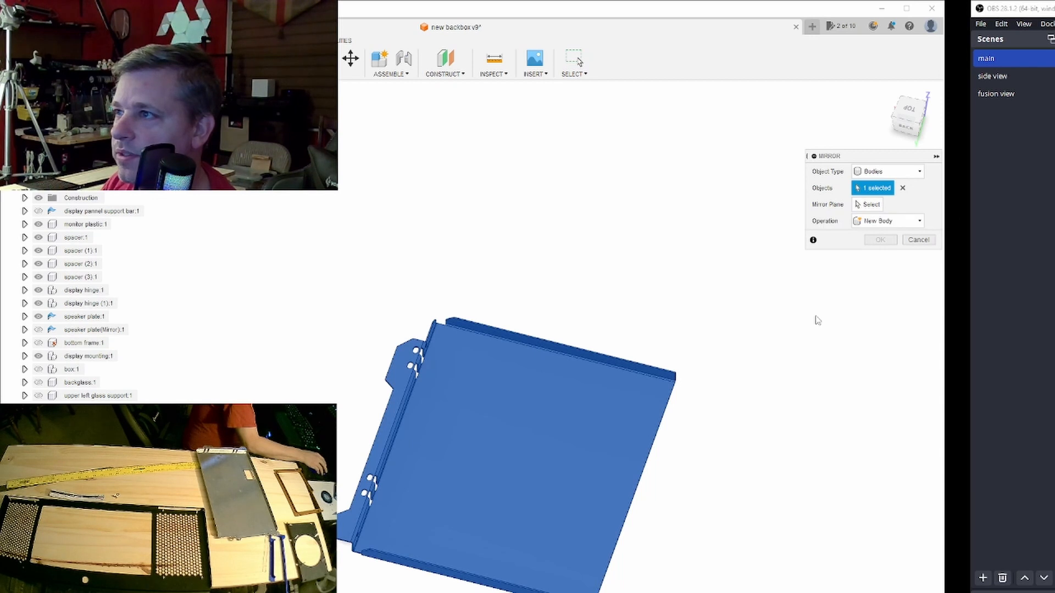
drag(910, 135, 881, 95)
scroll(510, 486, up, 8)
scroll(587, 485, up, 5)
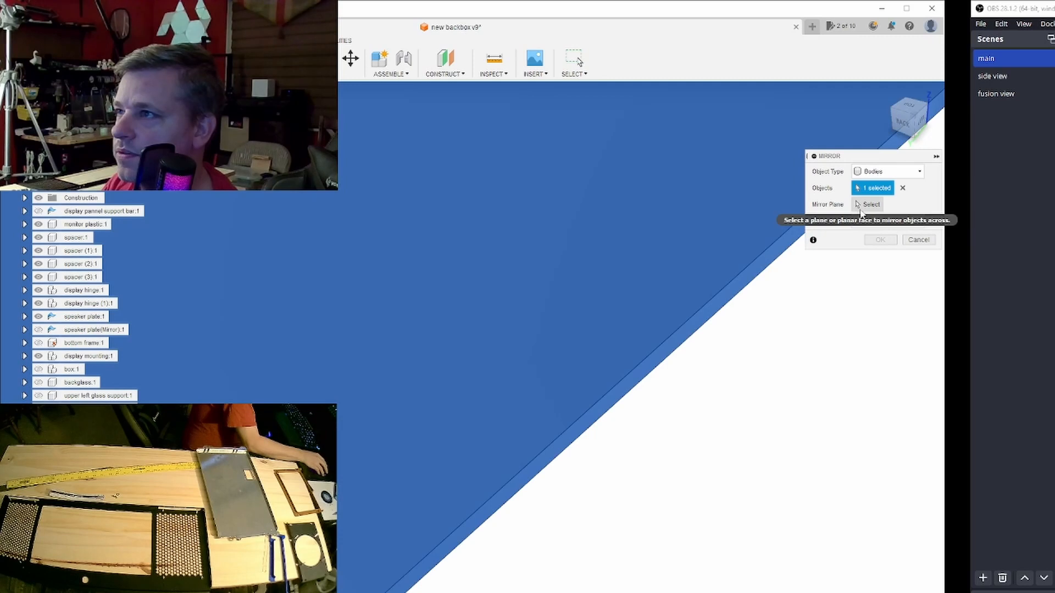
click(866, 205)
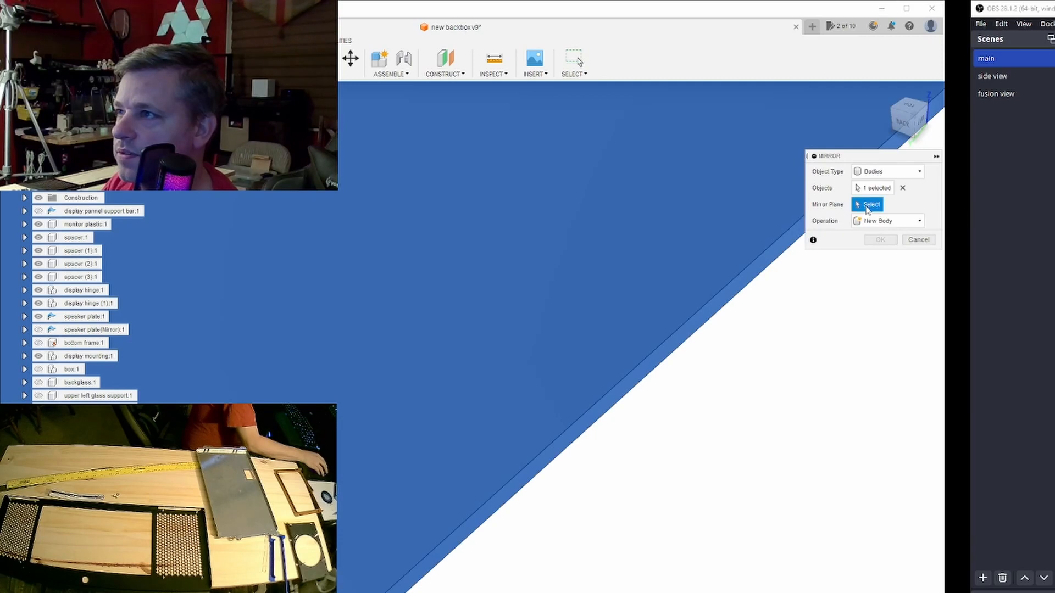
click(742, 289)
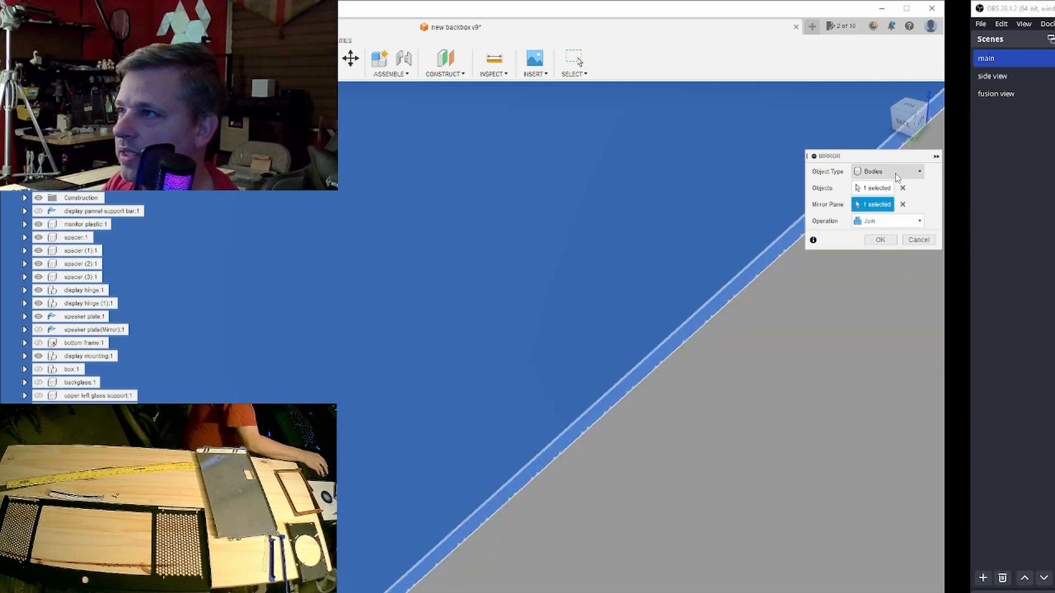
scroll(831, 283, down, 8)
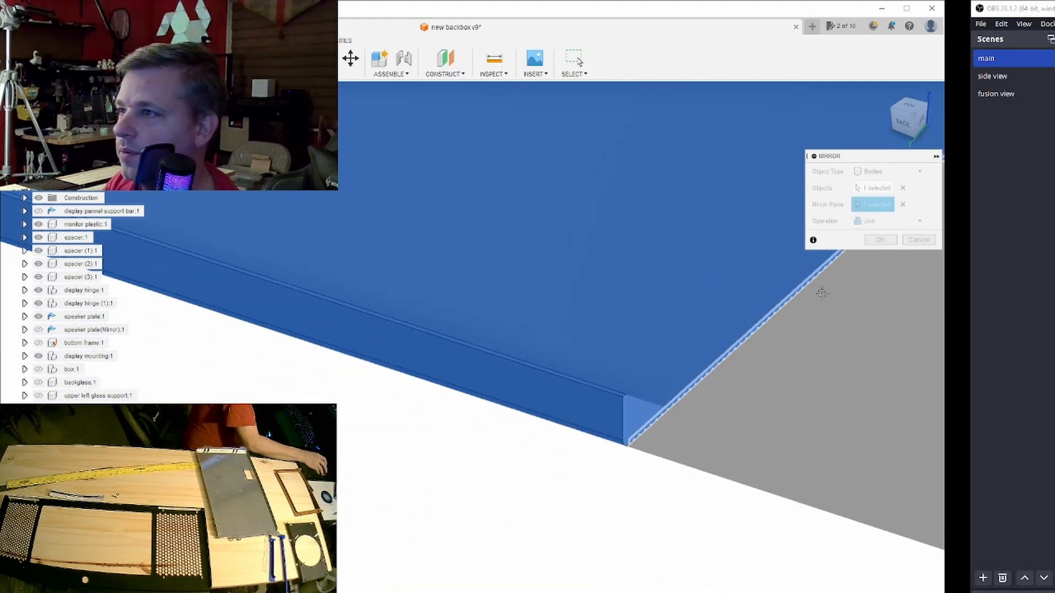
middle_drag(823, 286, 467, 287)
scroll(616, 283, down, 2)
scroll(631, 283, down, 4)
middle_drag(654, 286, 554, 287)
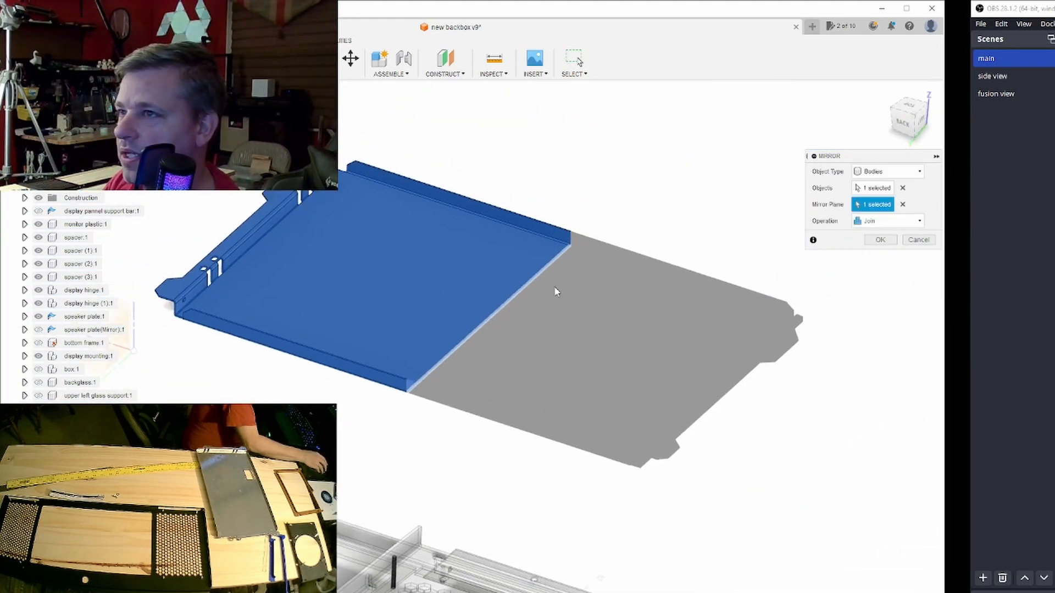
click(880, 240)
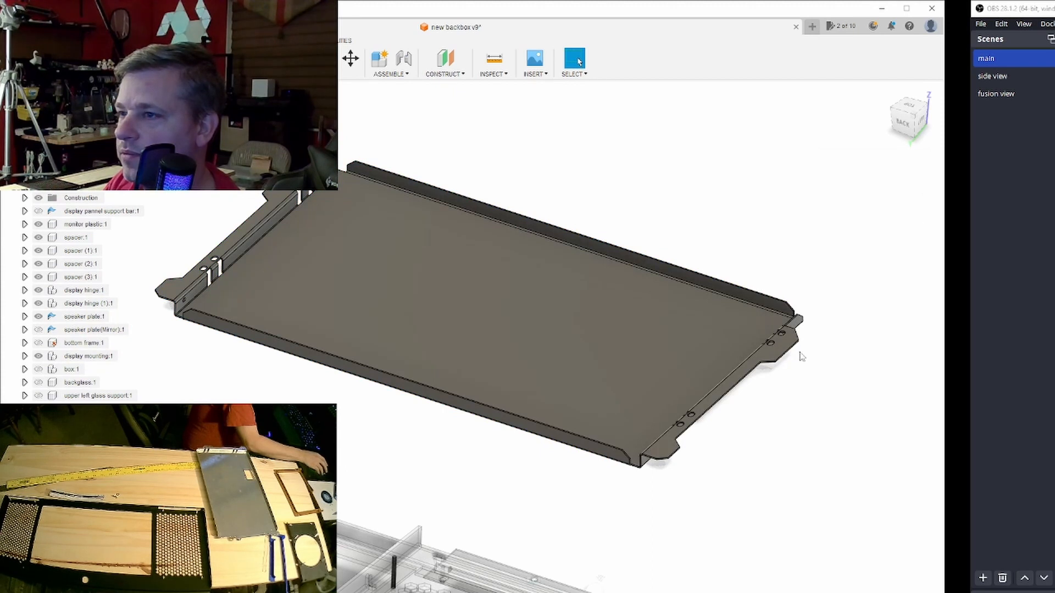
- View the full-width monitor mount from directly above
mouse_move(901, 129)
mouse_down()
mouse_move(857, 160)
mouse_move(869, 126)
mouse_move(912, 119)
mouse_up()
mouse_move(473, 385)
shift+middle_down()
mouse_move(442, 439)
mouse_move(477, 488)
shift+middle_up()
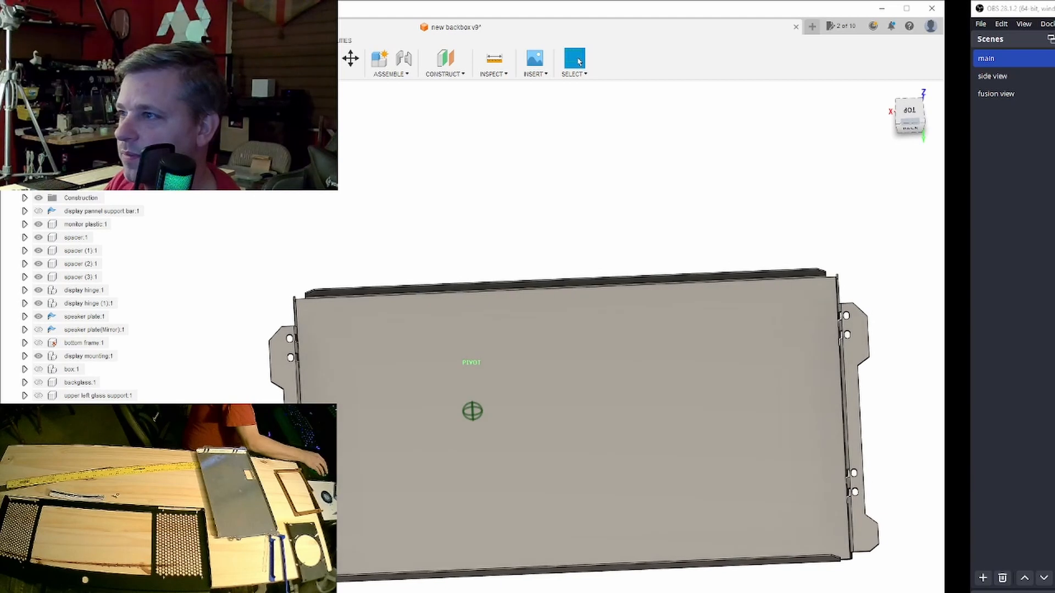
click(908, 114)
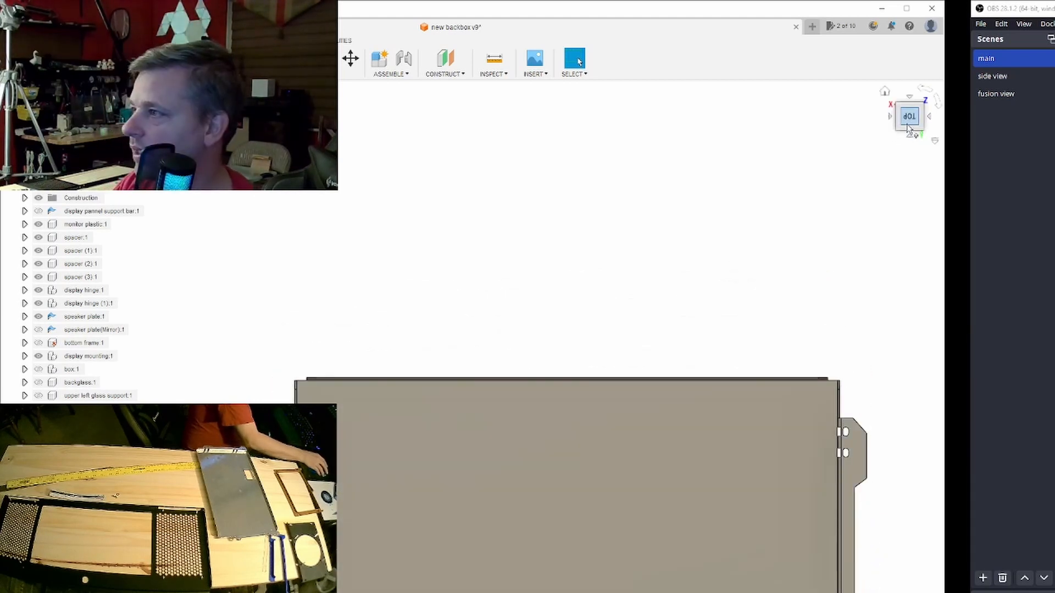
- Roll the history back to the slot cut and add the lower mounting tab's two circular holes to its cut profiles
middle_drag(824, 468, 895, 259)
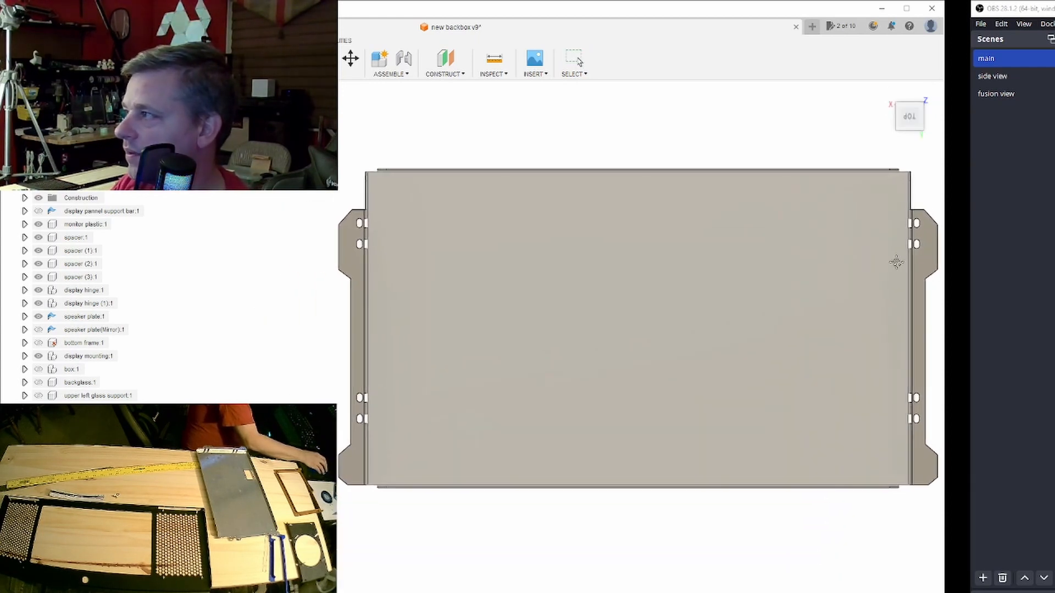
click(575, 59)
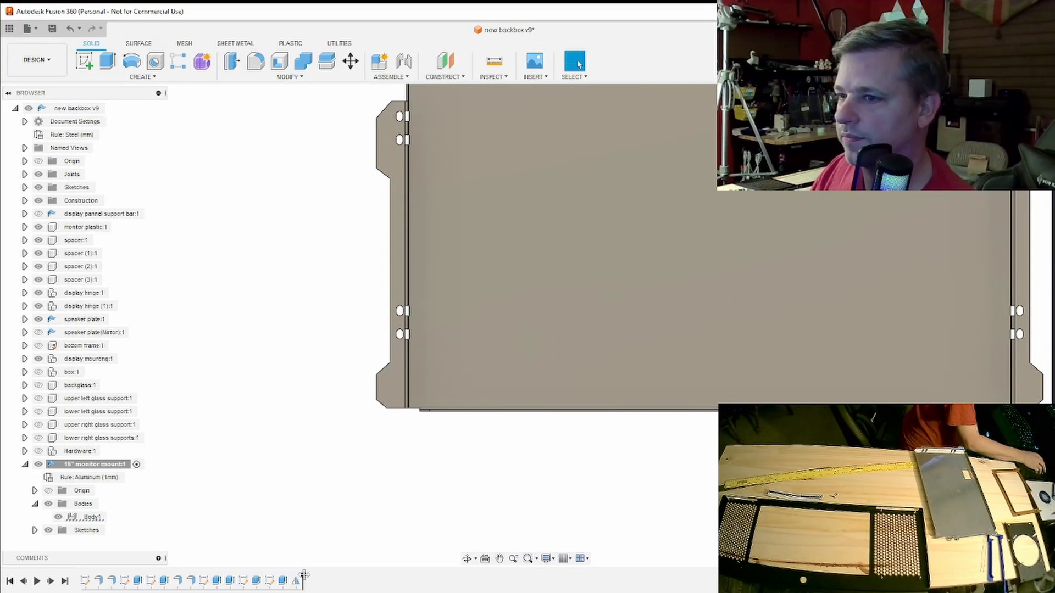
mouse_move(301, 577)
mouse_down()
mouse_move(250, 576)
mouse_move(262, 578)
mouse_up()
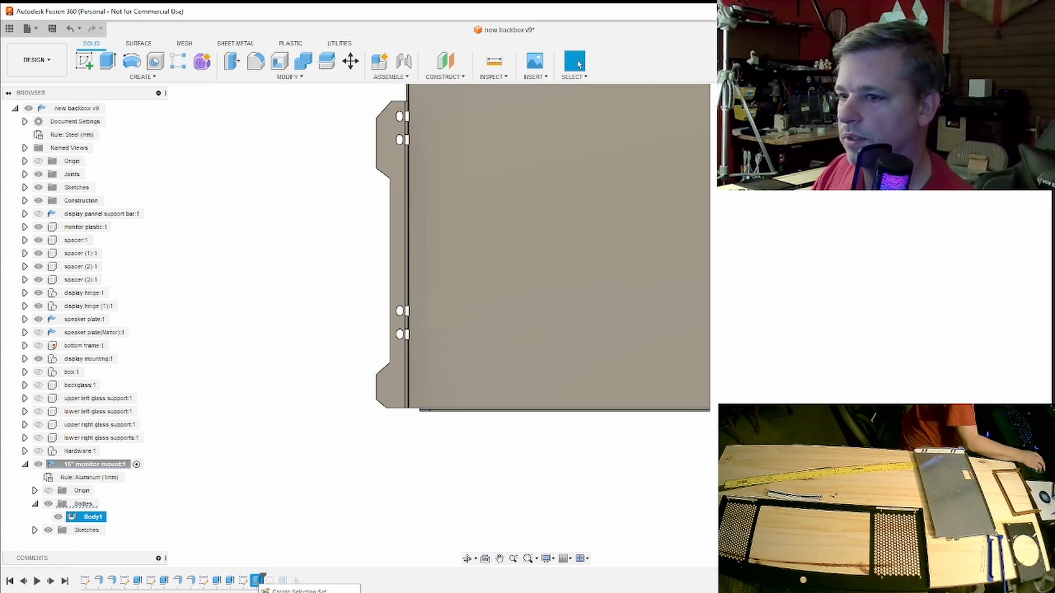
click(291, 592)
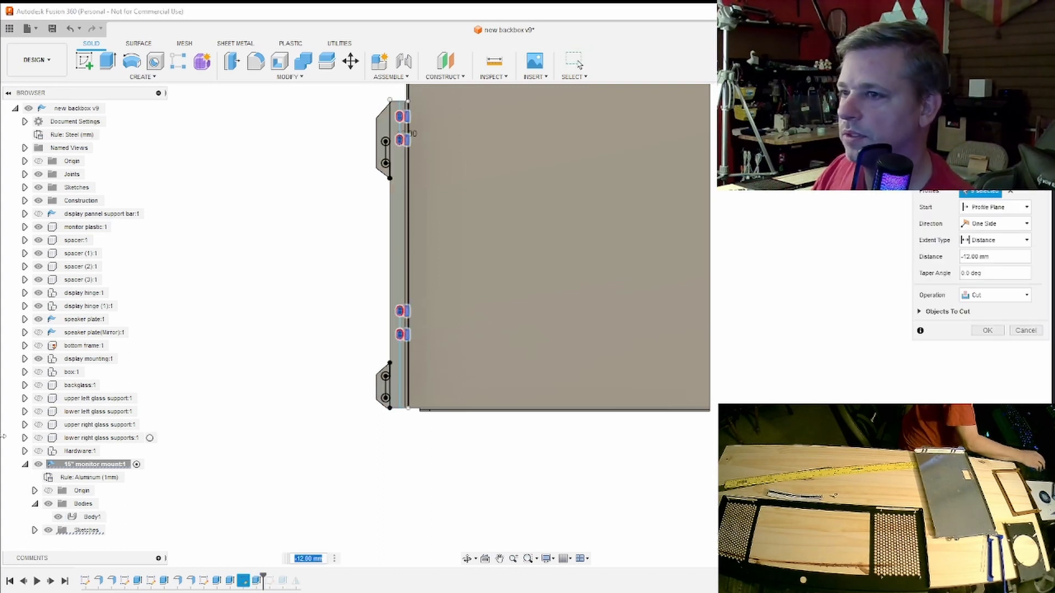
scroll(380, 386, up, 10)
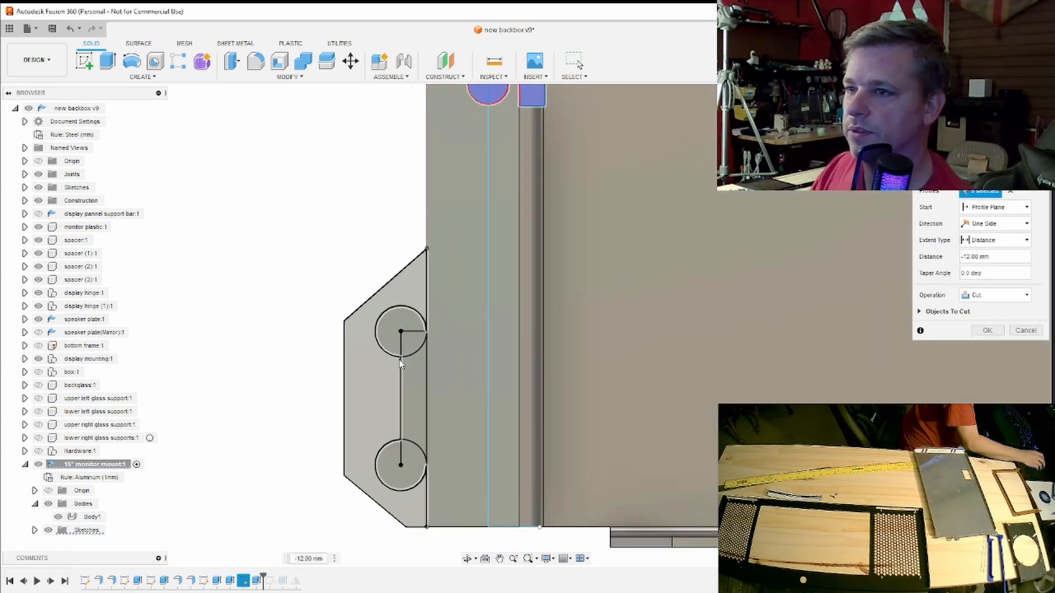
key(ctrl)
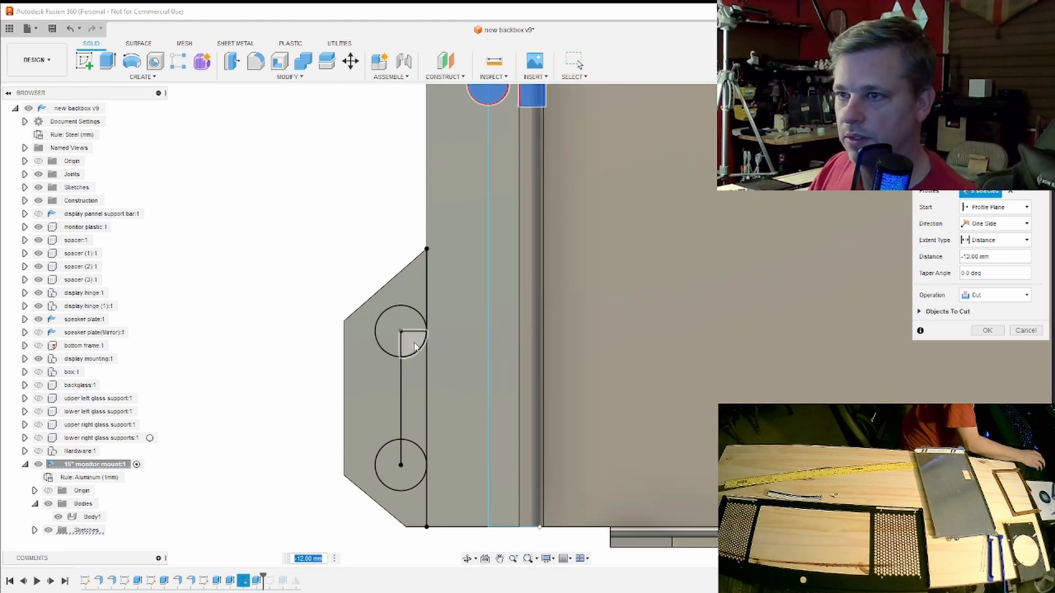
click(416, 347)
click(400, 328)
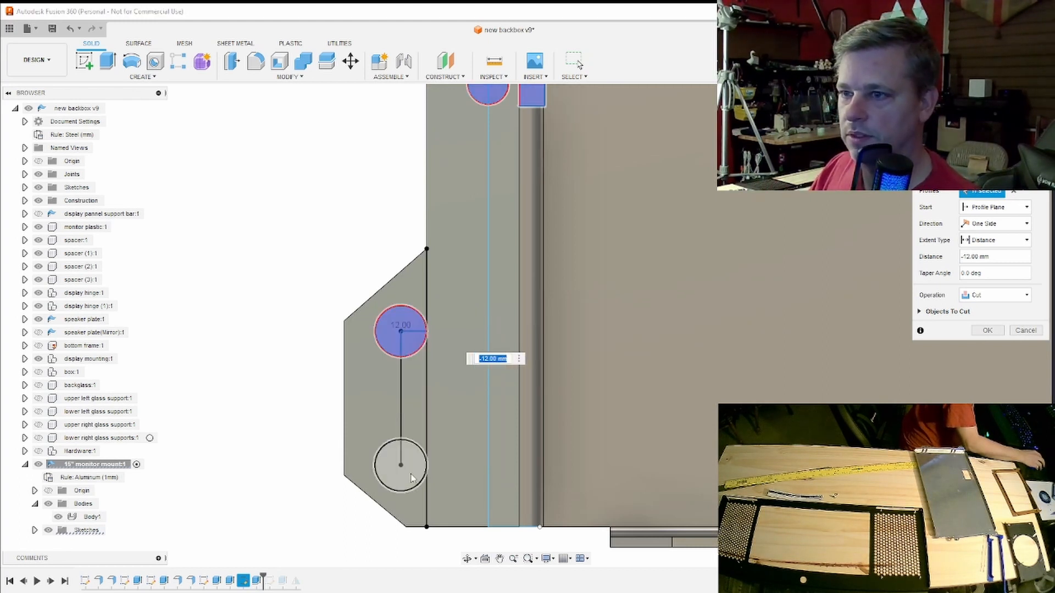
click(414, 478)
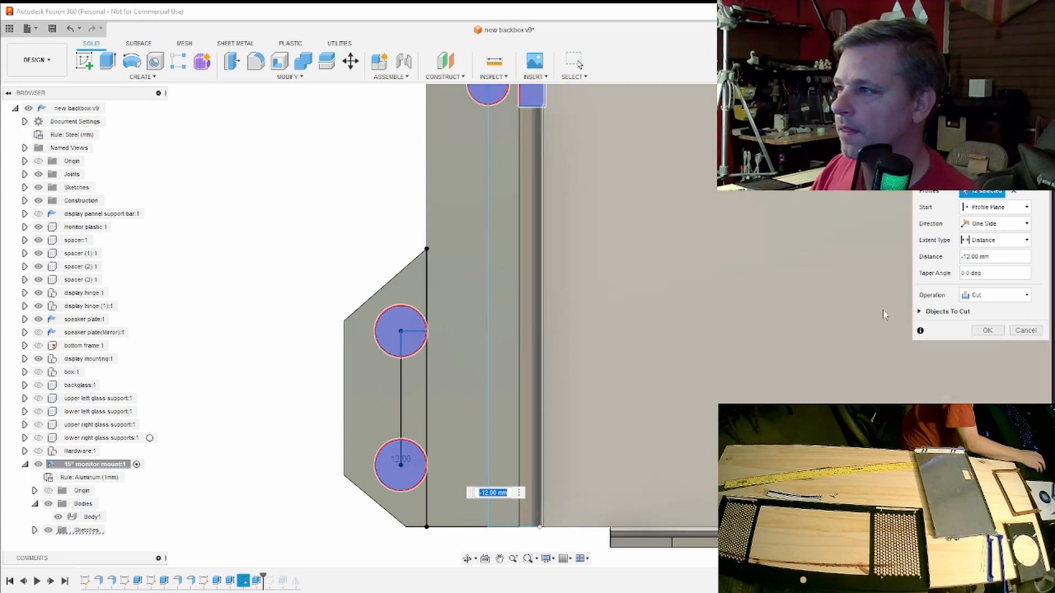
click(987, 331)
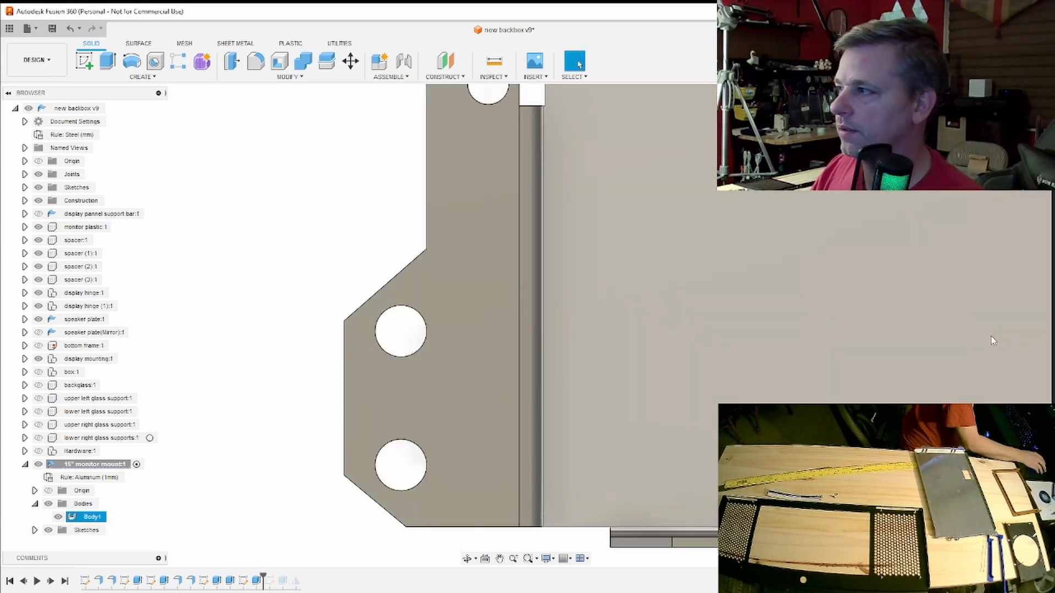
- Add the upper mounting tab's two circular holes, including every segment of the divided circle, to the same cut
scroll(992, 338, down, 3)
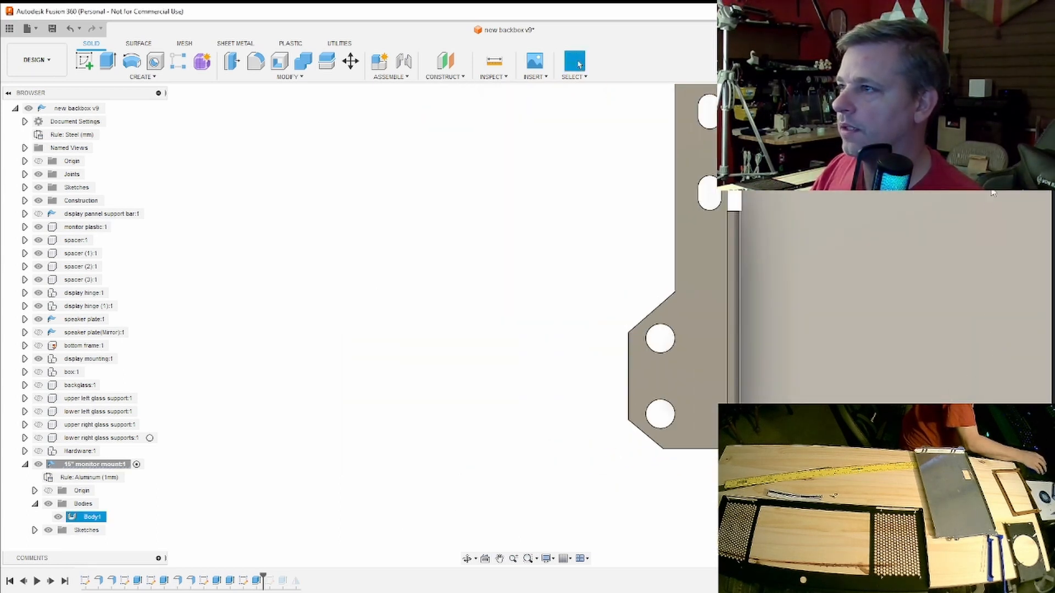
scroll(982, 226, down, 5)
middle_drag(974, 226, 397, 369)
scroll(495, 379, down, 1)
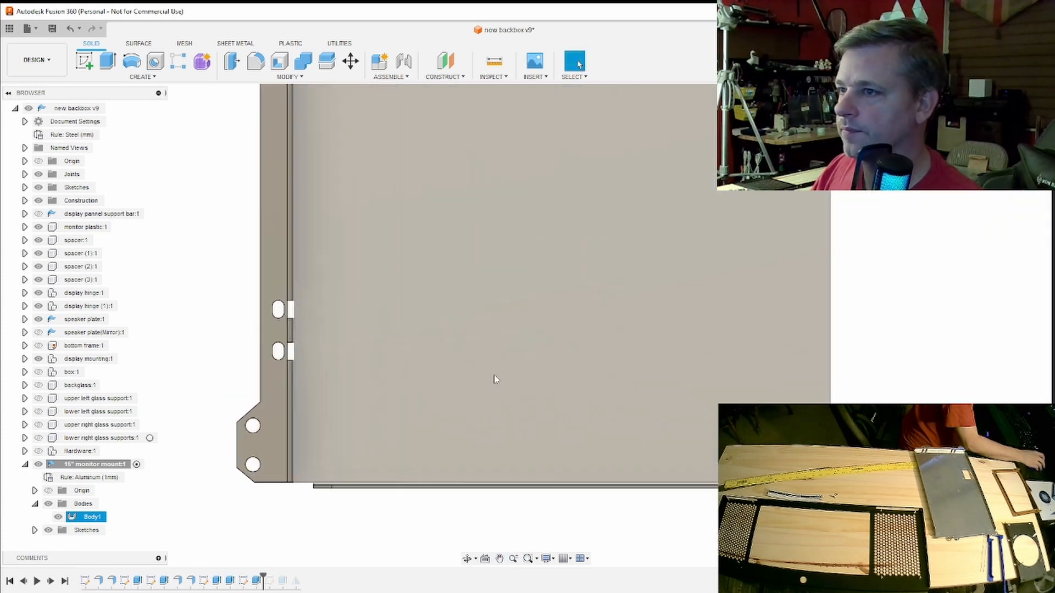
scroll(496, 379, down, 4)
middle_drag(542, 358, 502, 365)
scroll(493, 367, up, 1)
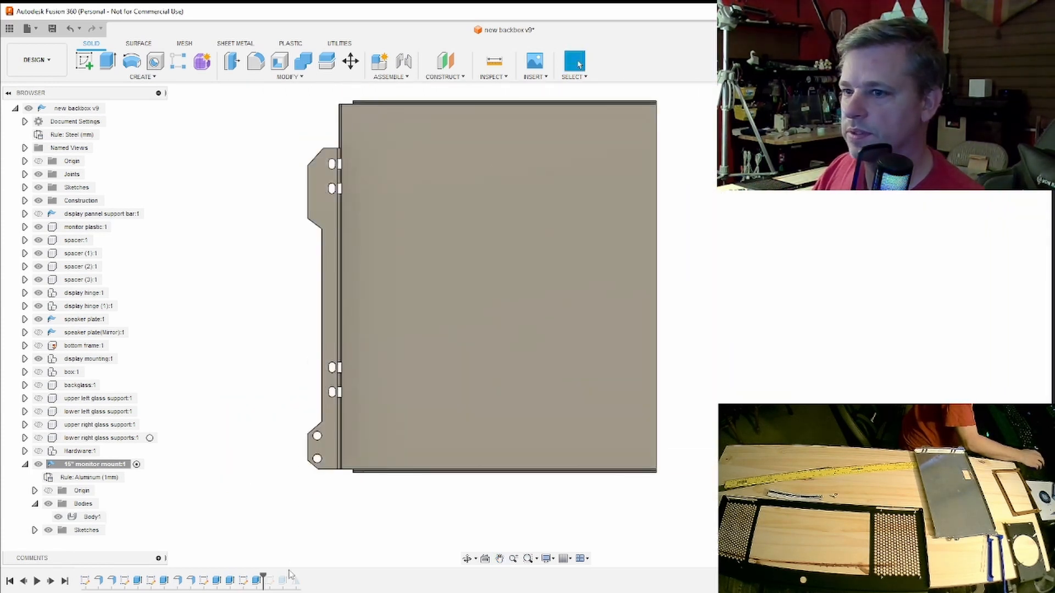
double_click(257, 580)
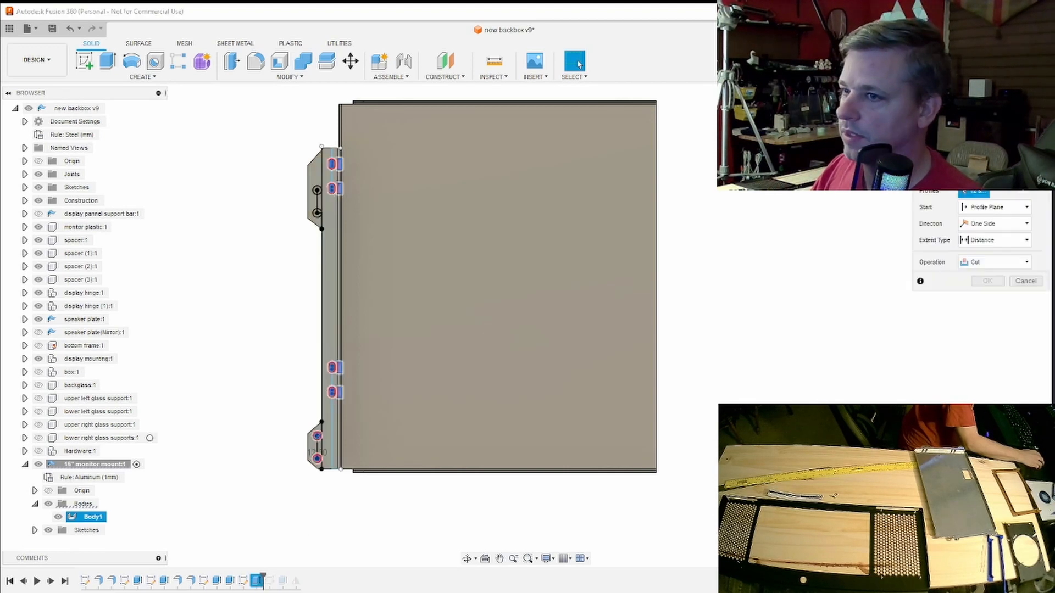
scroll(315, 206, up, 5)
scroll(315, 206, up, 3)
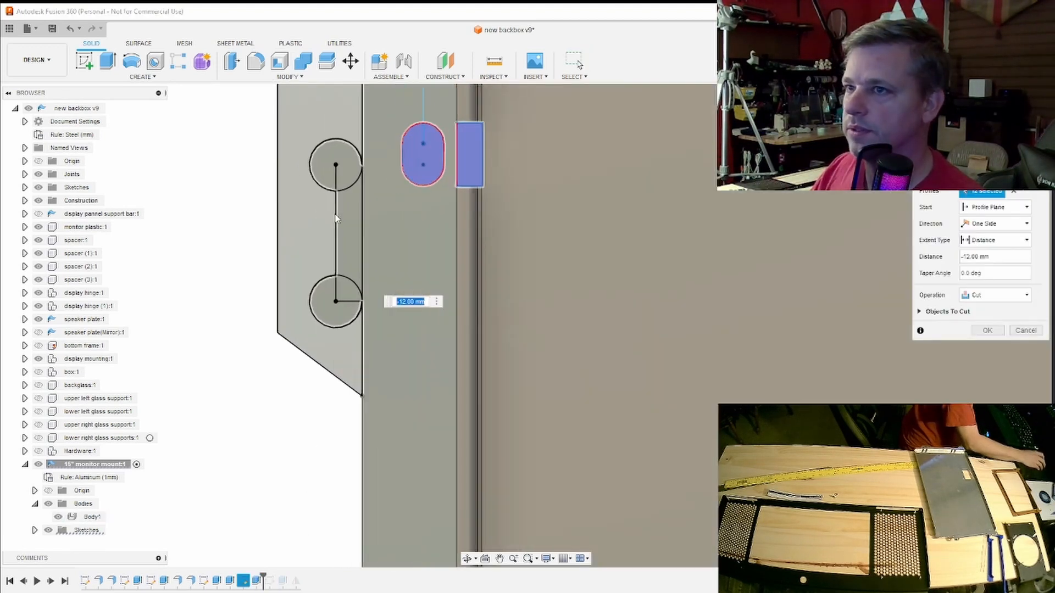
click(351, 300)
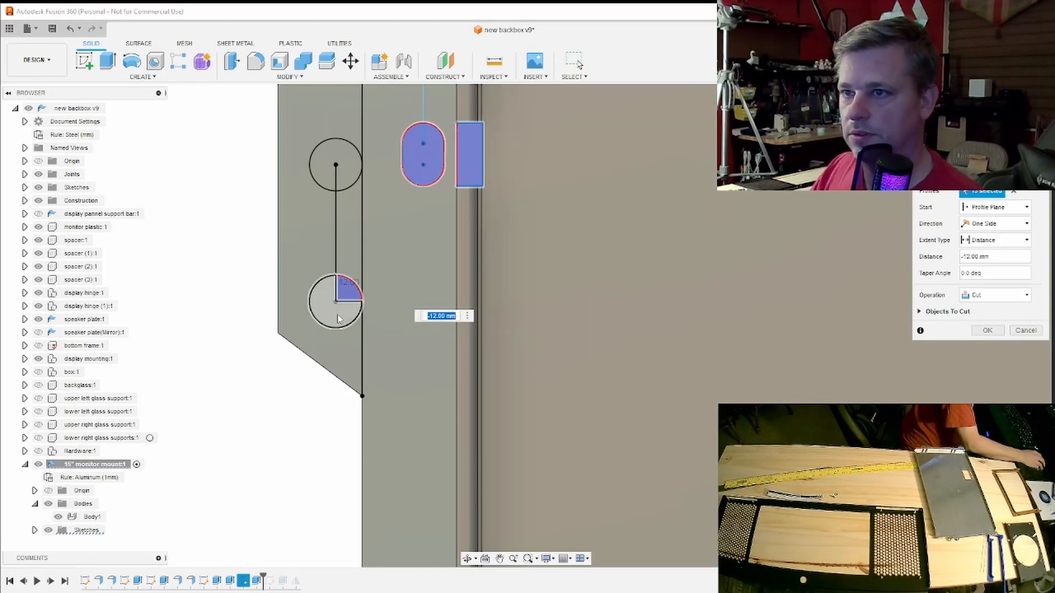
click(338, 314)
click(347, 182)
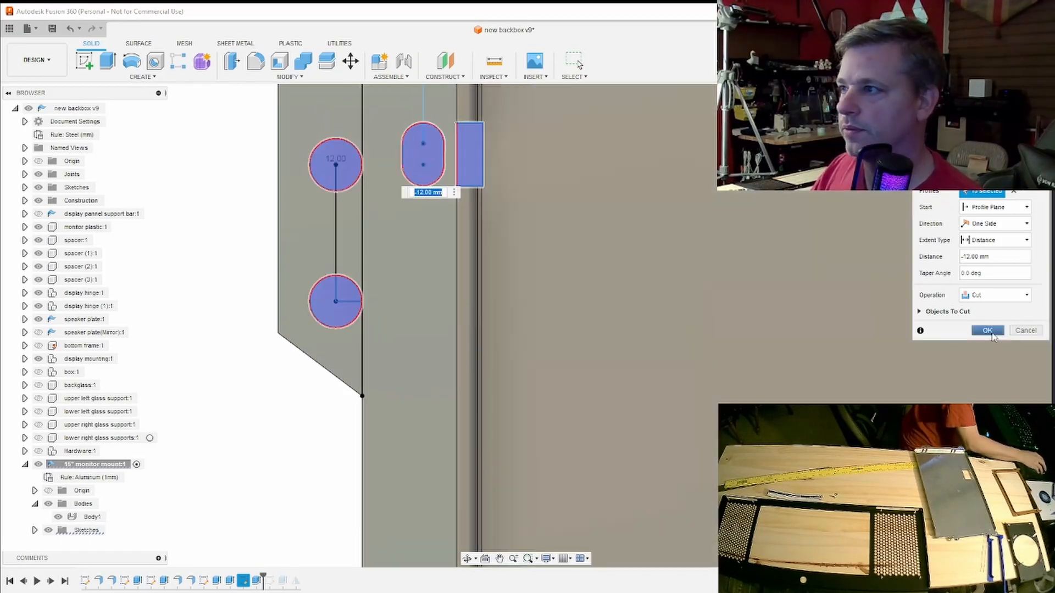
click(991, 334)
- Roll the history forward to the end, restoring the mirrored full-width monitor mount with holes on both sides
scroll(905, 388, down, 7)
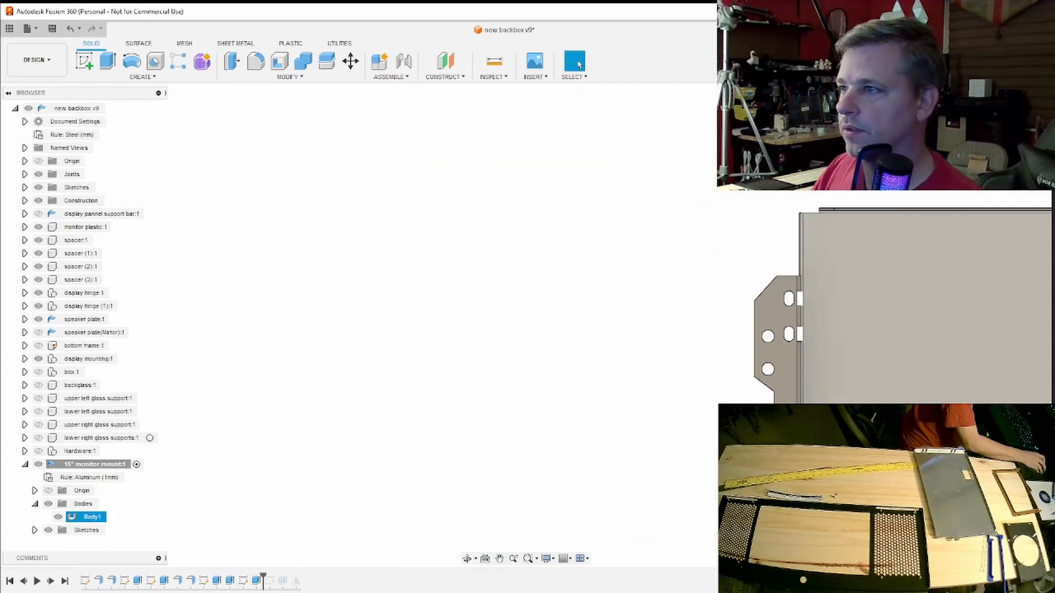
middle_drag(895, 434, 634, 184)
scroll(702, 306, down, 3)
middle_drag(701, 306, 340, 344)
scroll(564, 333, up, 1)
scroll(561, 329, down, 1)
click(578, 64)
drag(264, 581, 301, 578)
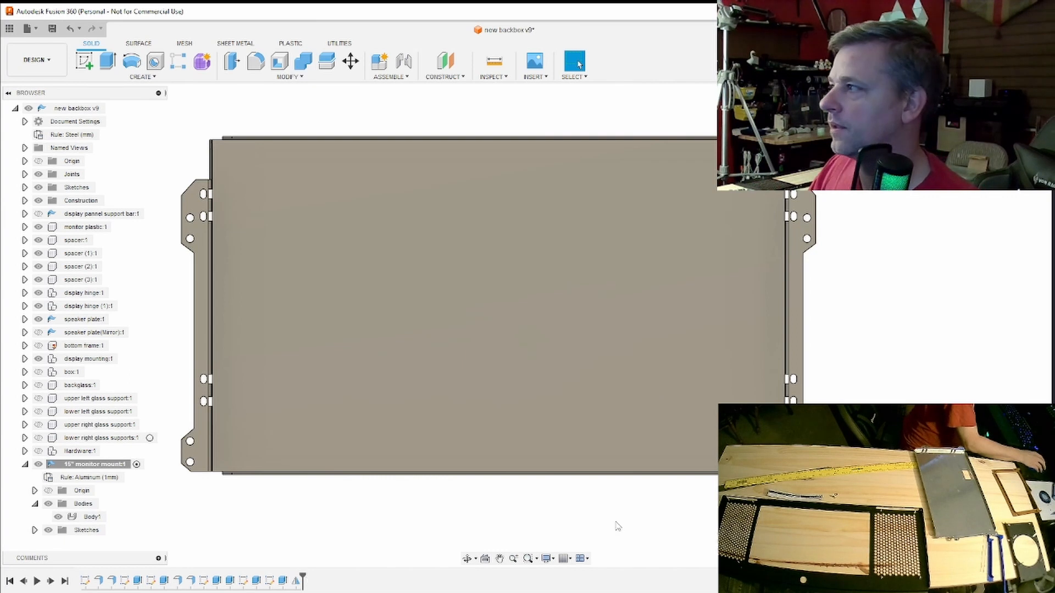
click(682, 362)
scroll(683, 361, down, 3)
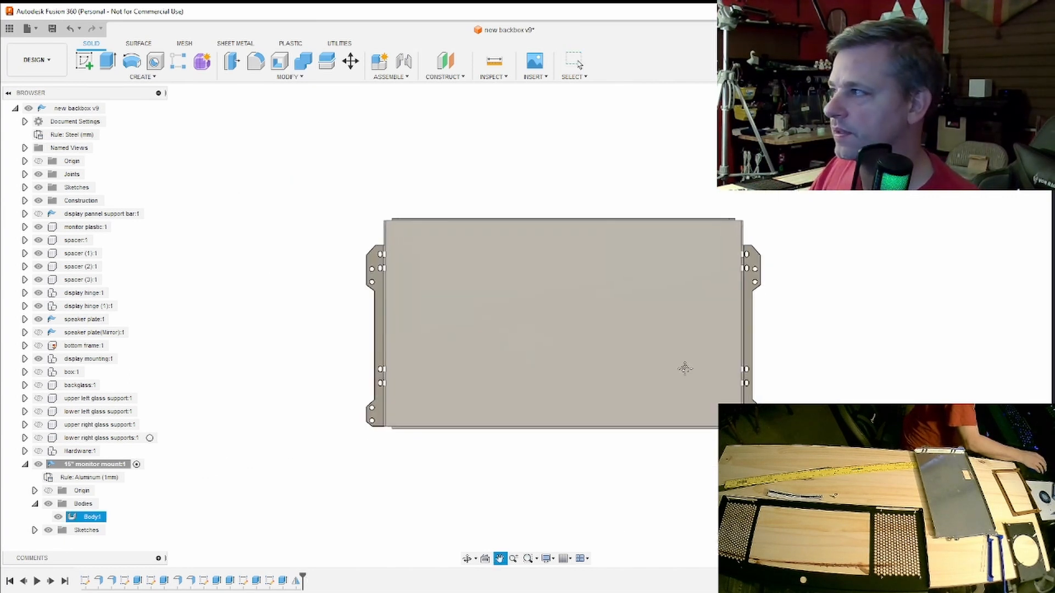
middle_drag(683, 365, 581, 351)
click(578, 428)
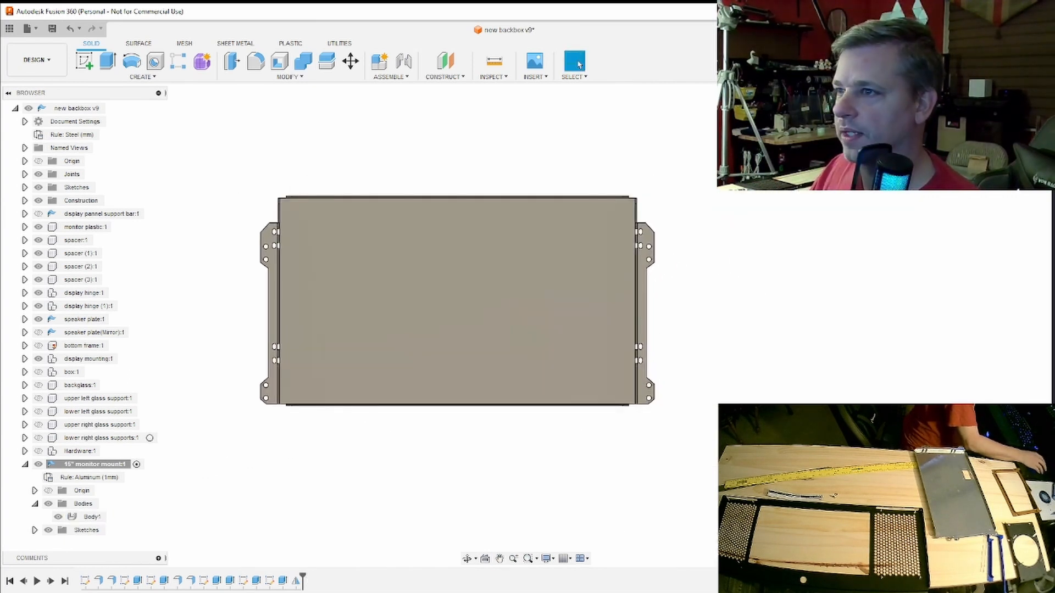
- Flip the 15" monitor mount component over by rotating it -180 degrees about its X axis
mouse_move(526, 325)
shift+middle_down()
mouse_move(423, 321)
mouse_move(450, 220)
mouse_move(439, 181)
mouse_move(420, 308)
mouse_move(404, 289)
mouse_move(416, 299)
shift+middle_up()
click(417, 298)
key(m)
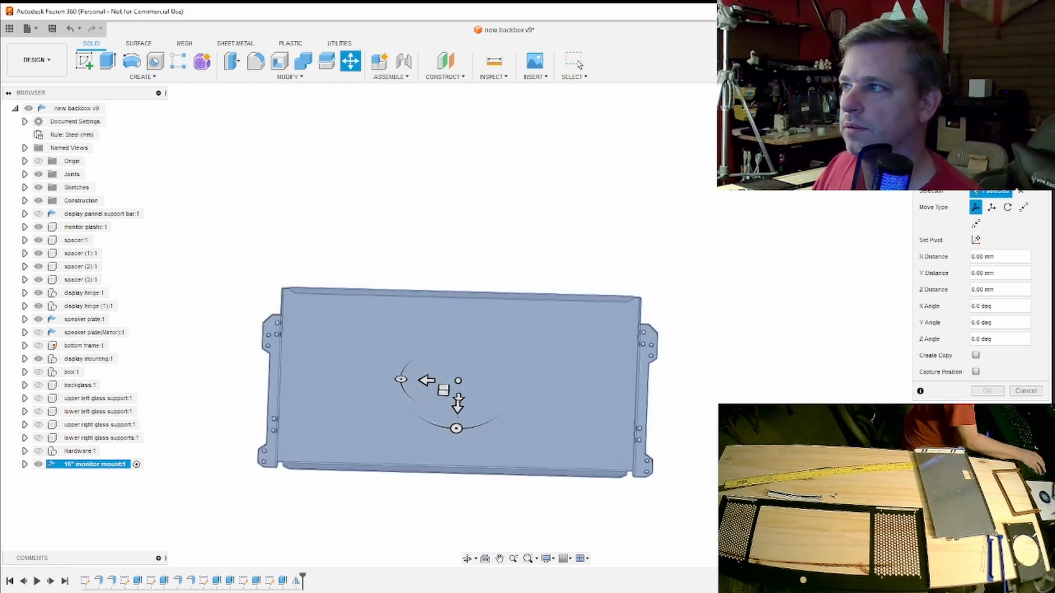
click(1015, 124)
shift+middle_drag(526, 326, 473, 299)
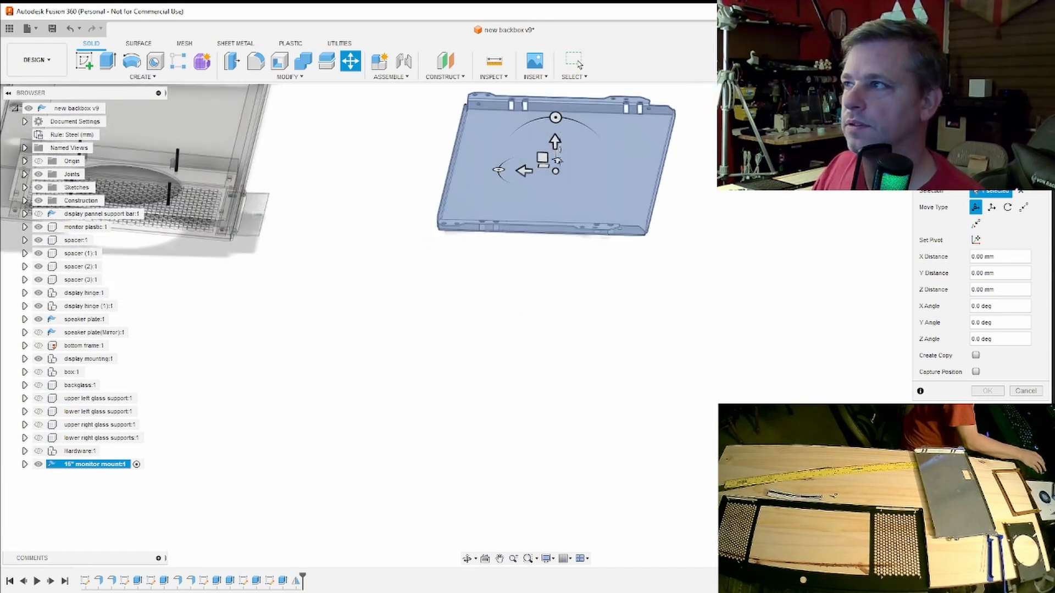
click(1015, 118)
middle_drag(686, 187, 695, 345)
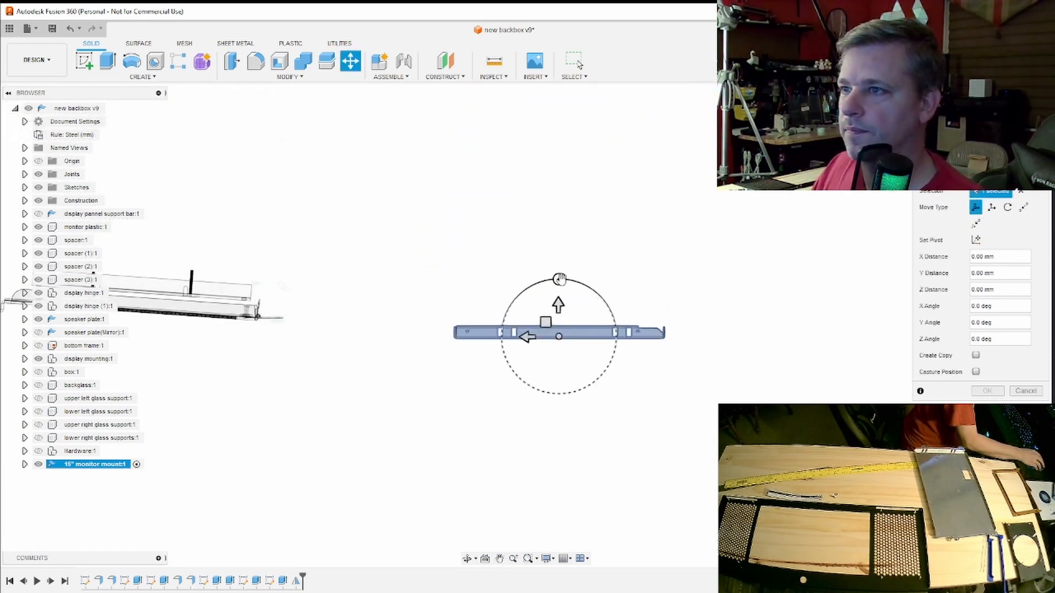
drag(559, 279, 555, 379)
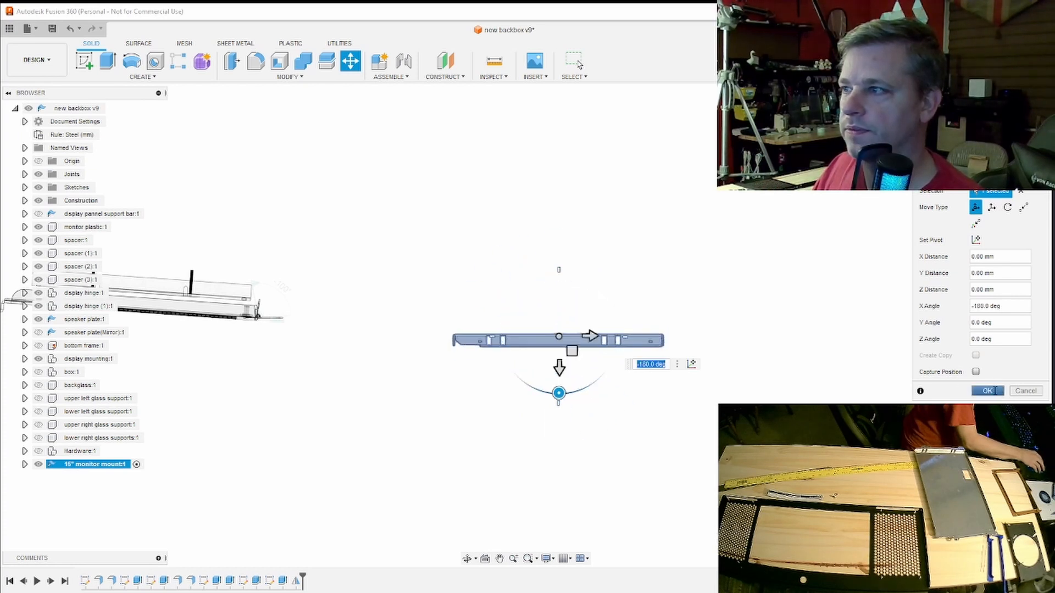
click(993, 390)
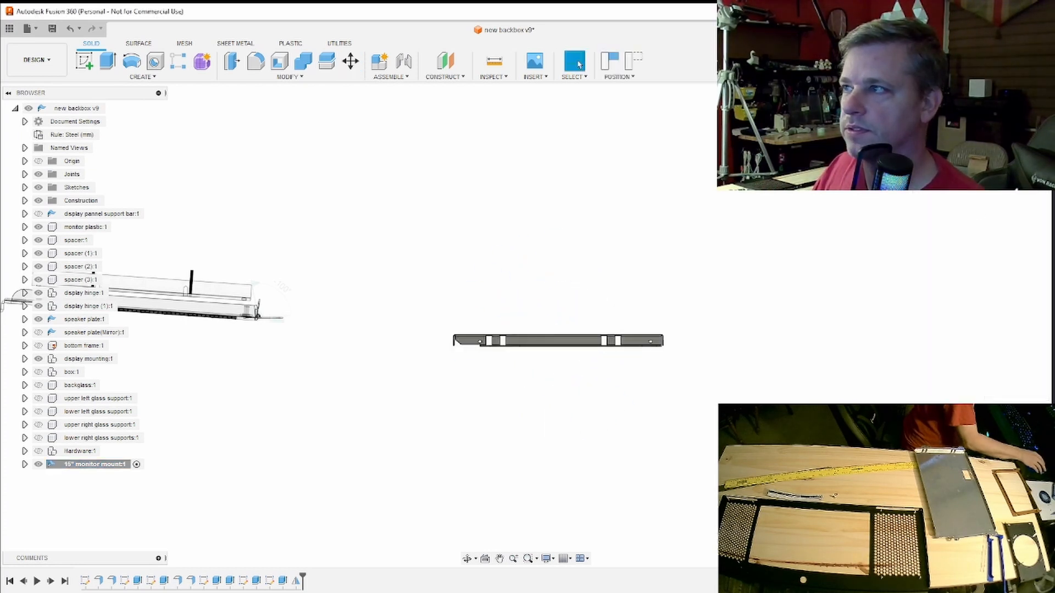
- Swing the display assembly about its hinge joint until it stands upright in the side view
mouse_move(526, 325)
shift+middle_down()
mouse_move(508, 379)
mouse_move(423, 393)
mouse_move(411, 387)
mouse_move(438, 338)
mouse_move(412, 323)
mouse_move(292, 363)
mouse_move(310, 316)
mouse_move(286, 348)
mouse_move(299, 345)
shift+middle_up()
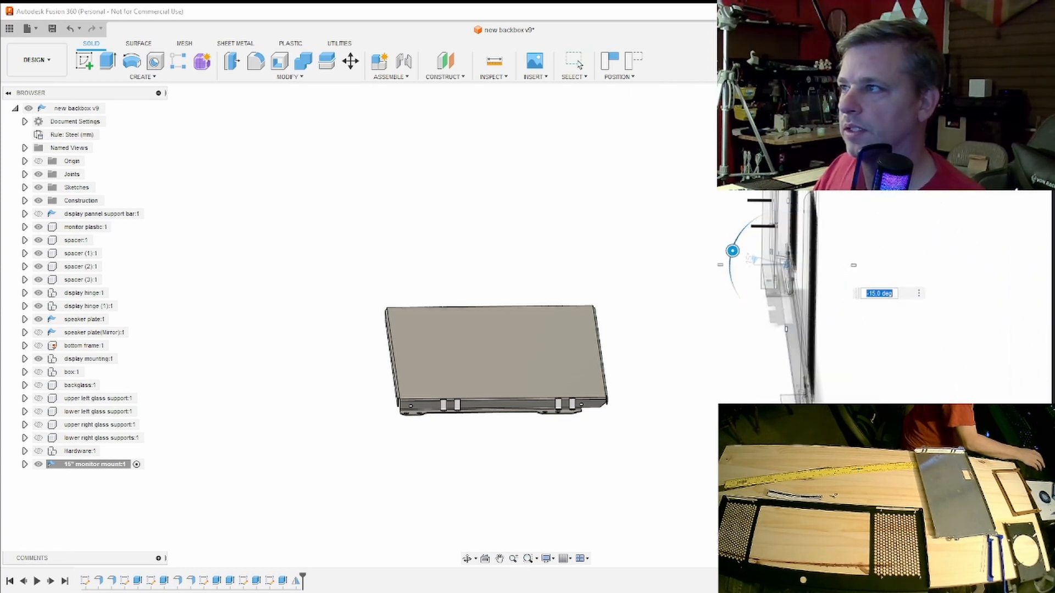
click(1014, 120)
middle_drag(888, 211, 873, 303)
scroll(831, 347, up, 4)
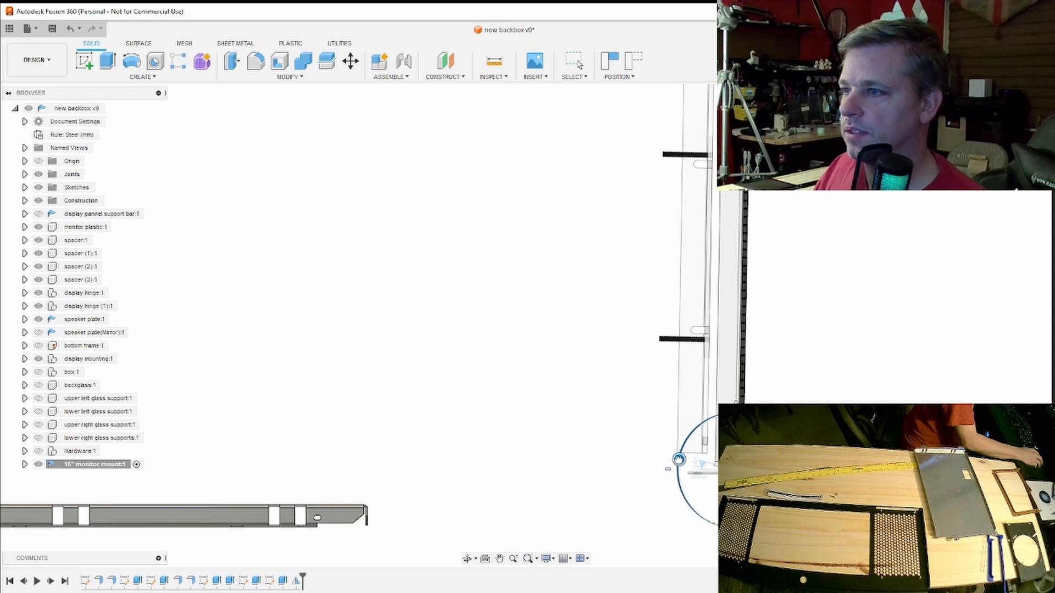
drag(678, 459, 697, 469)
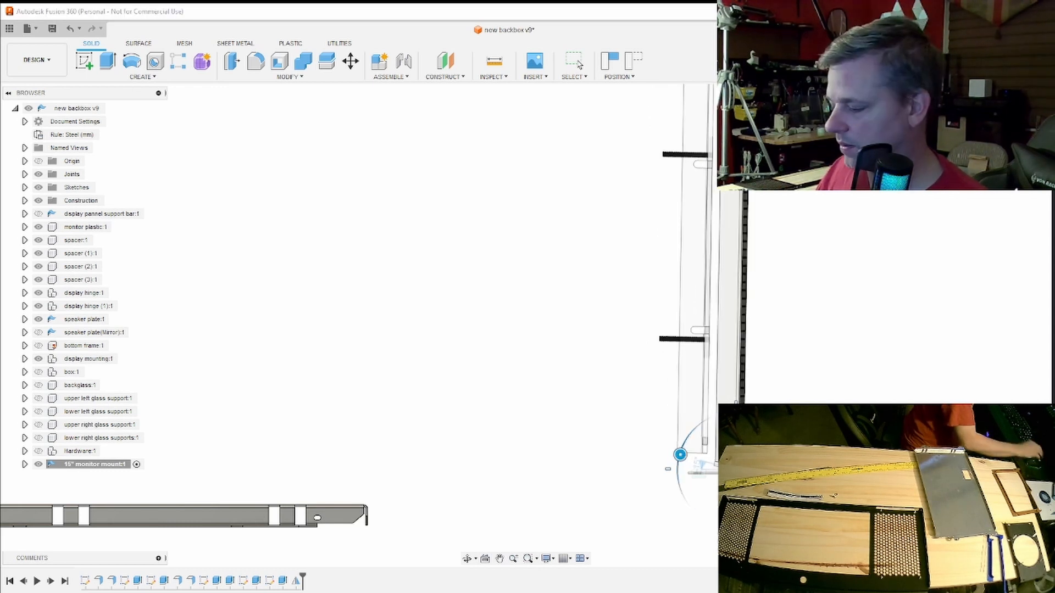
drag(680, 455, 680, 455)
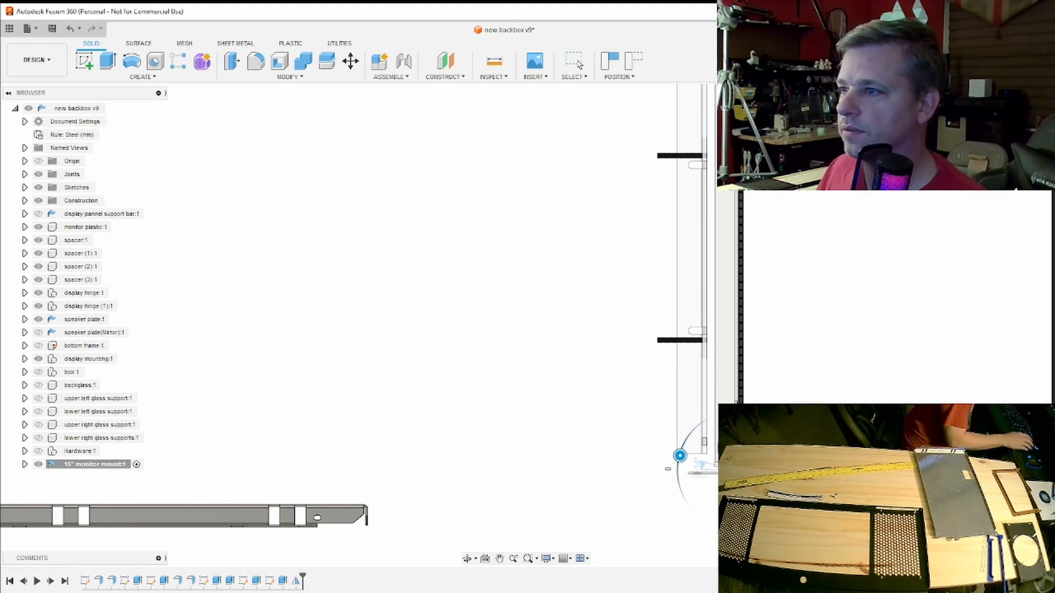
key(Return)
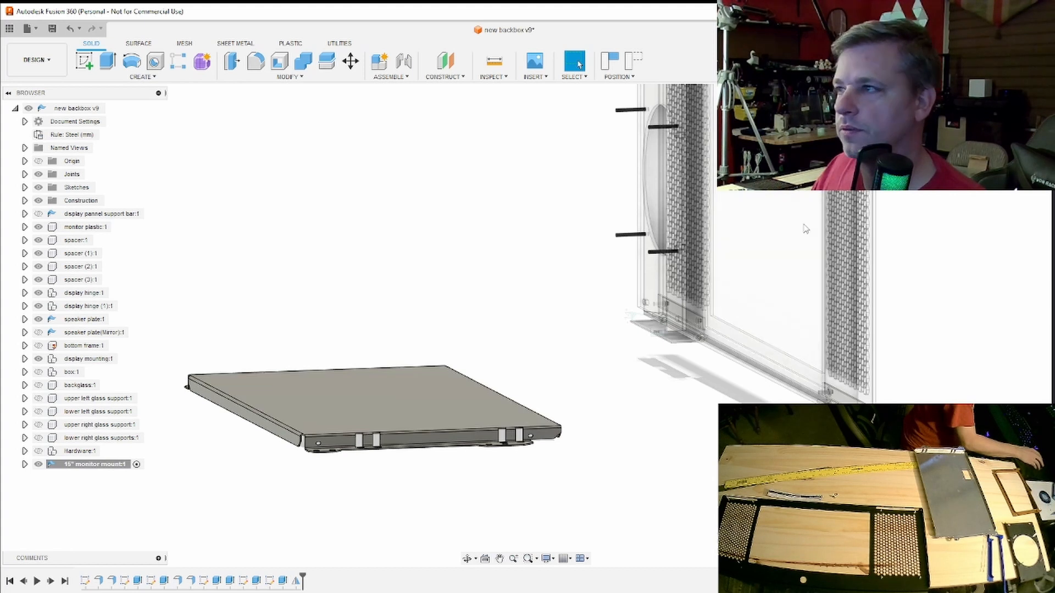
- Start a sketch on the monitor mount's large flat face, capturing the current positions of the moved components
shift+middle_drag(508, 237, 552, 294)
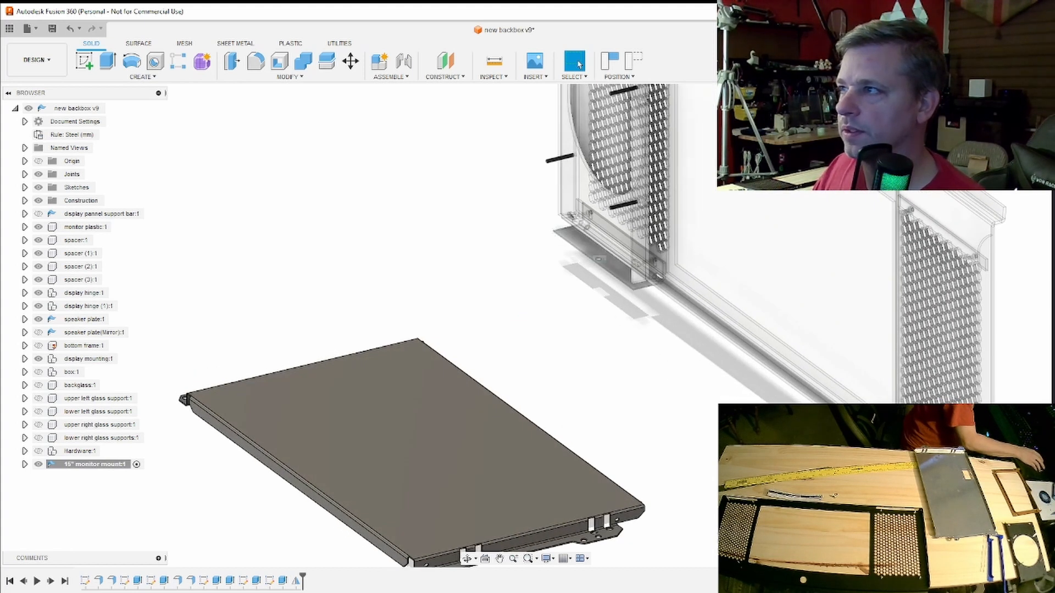
click(1015, 116)
middle_drag(600, 359, 795, 233)
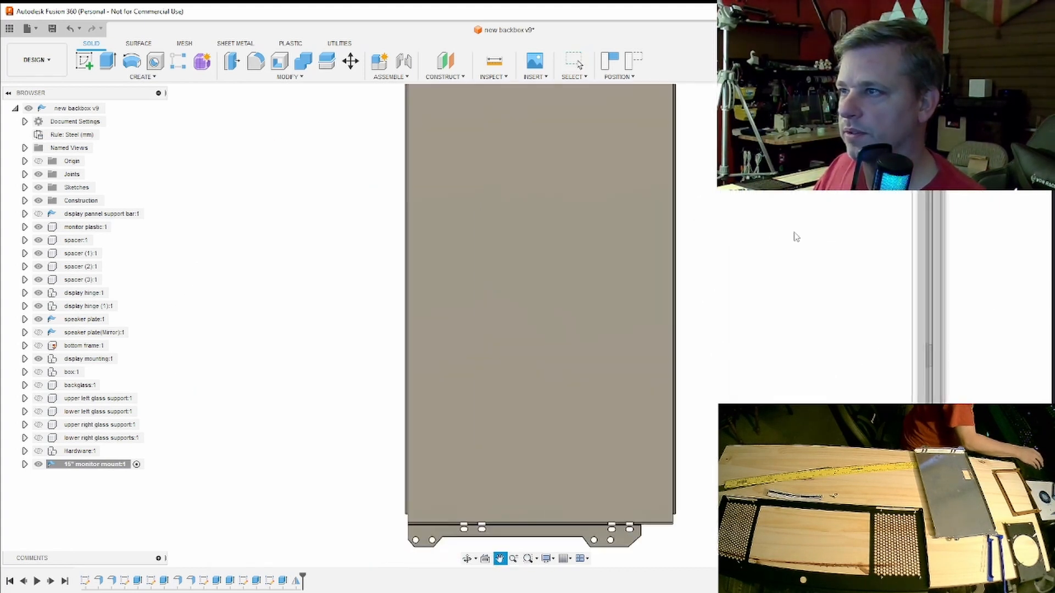
click(1033, 99)
middle_drag(670, 344, 763, 346)
key(Escape)
scroll(574, 384, up, 3)
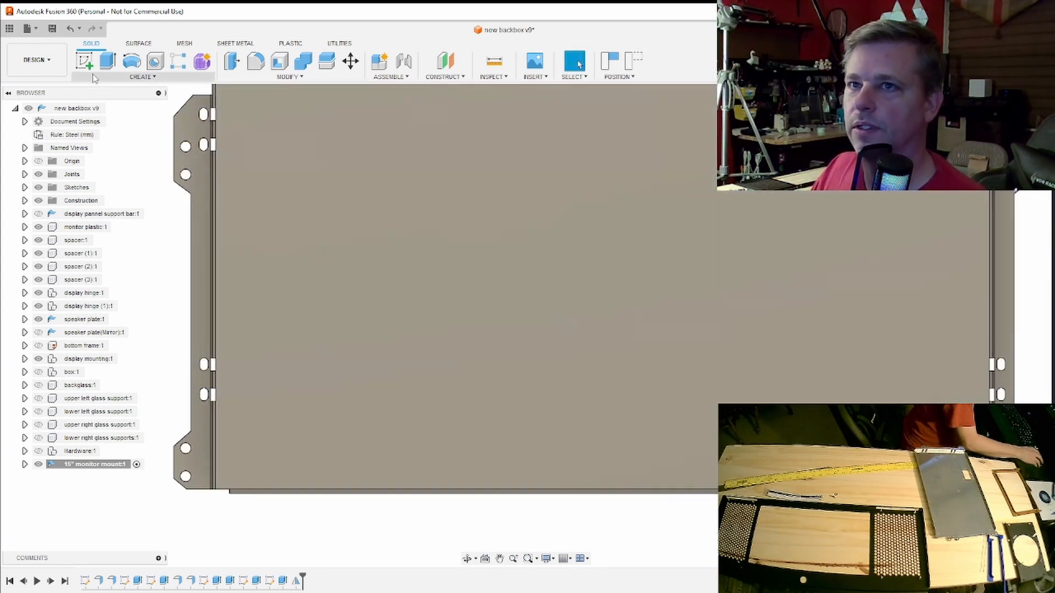
click(87, 69)
click(433, 327)
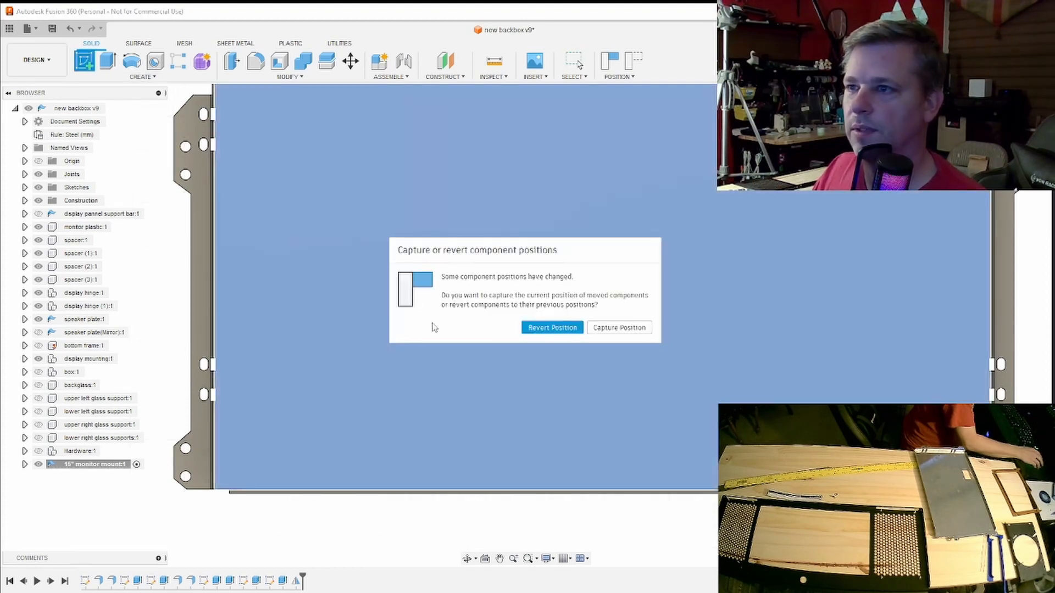
click(605, 328)
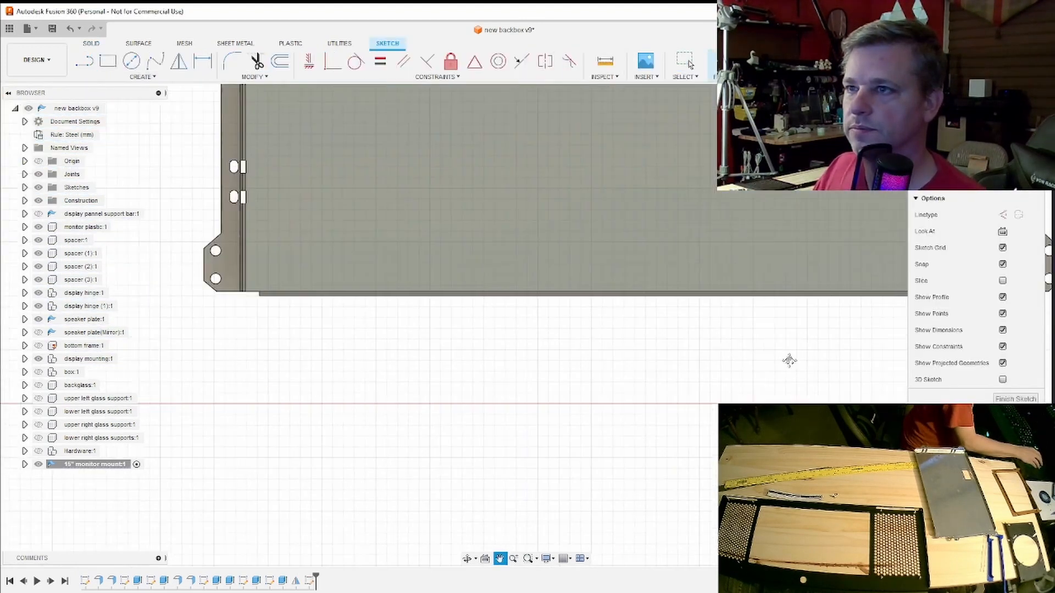
- Draw a 96 mm line along the face's lower edge, starting at its lower-left corner beside the flange bend
scroll(359, 334, up, 6)
middle_drag(351, 334, 617, 328)
scroll(578, 345, up, 3)
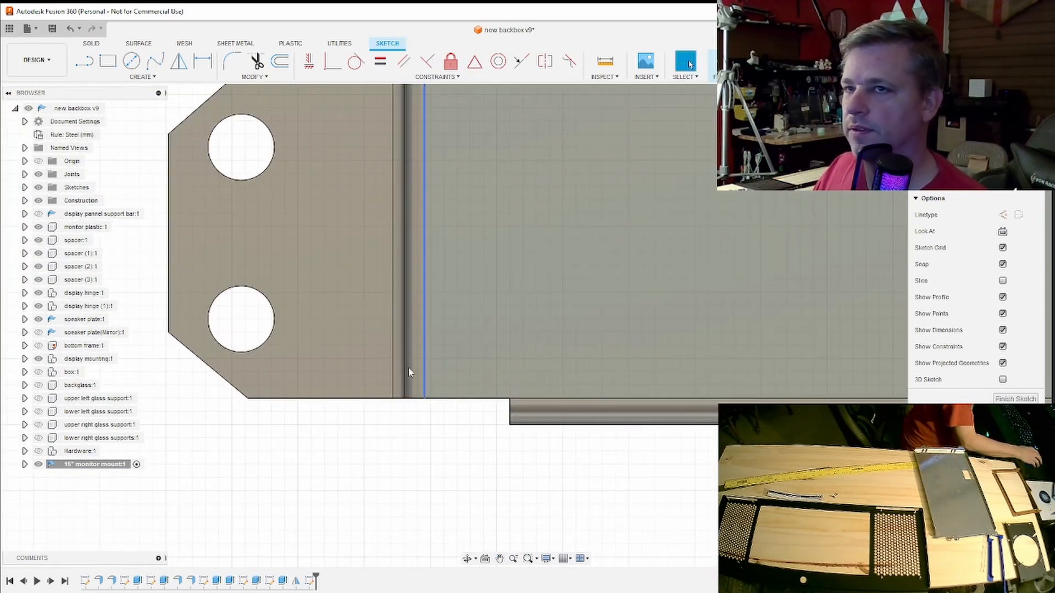
click(83, 62)
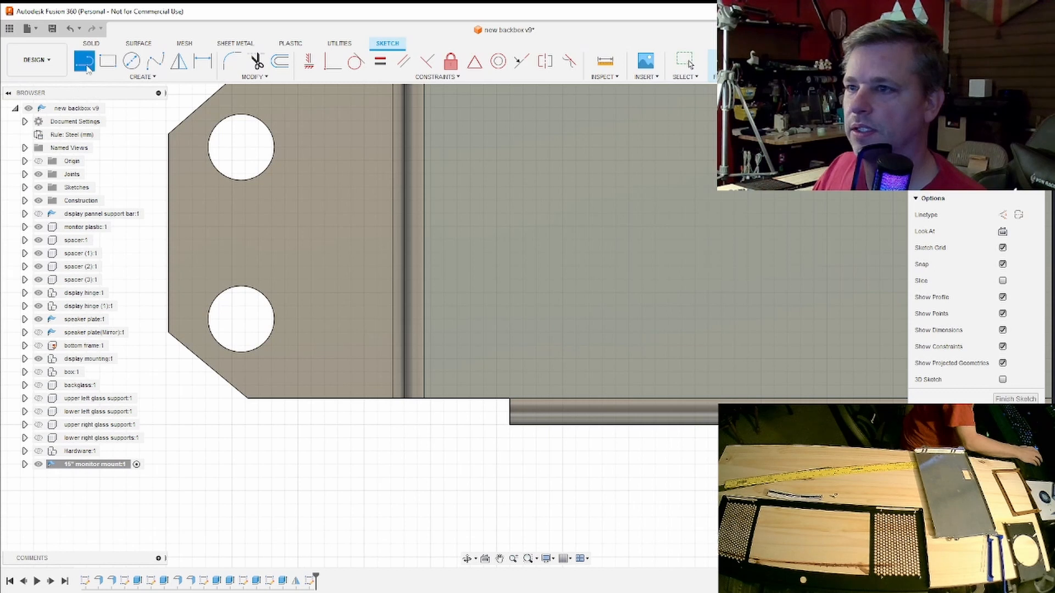
click(426, 398)
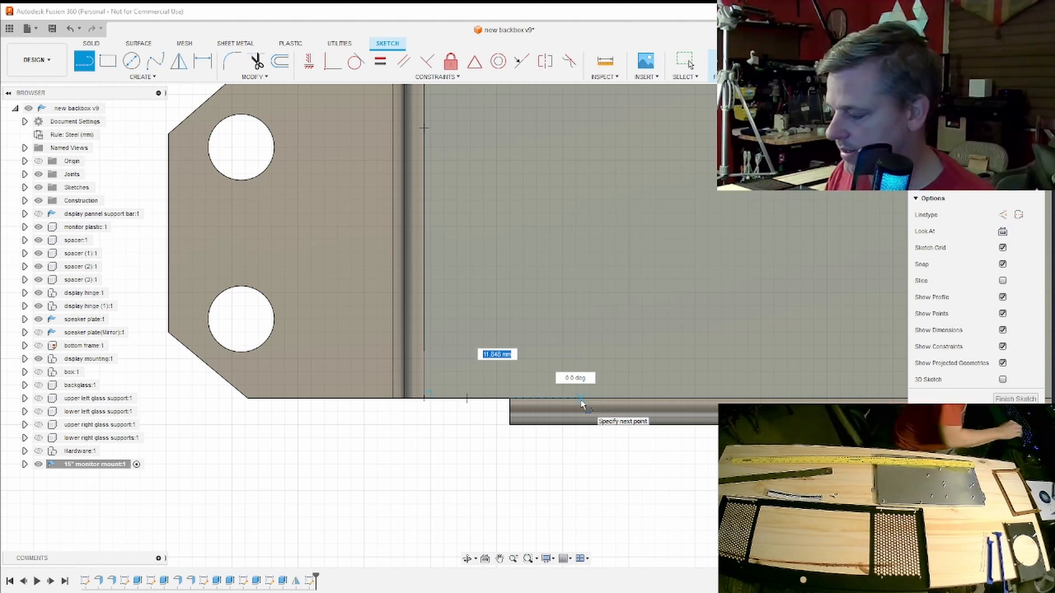
key(Return)
key(Return)
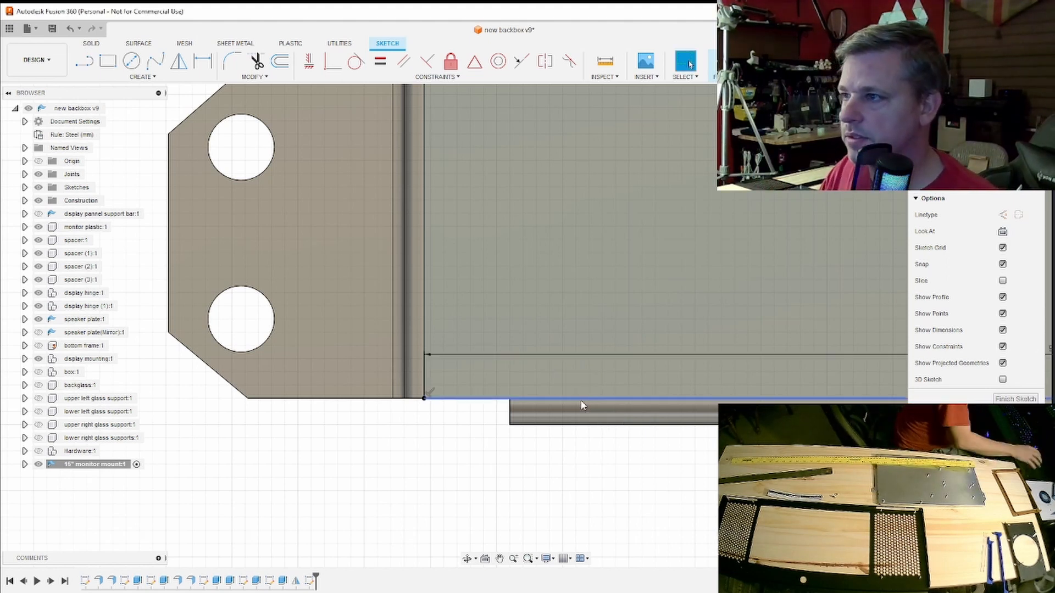
- Draw a 12 mm line straight up into the face from the free end of the 96 mm line
scroll(622, 357, down, 4)
middle_drag(694, 326, 202, 359)
scroll(632, 398, down, 5)
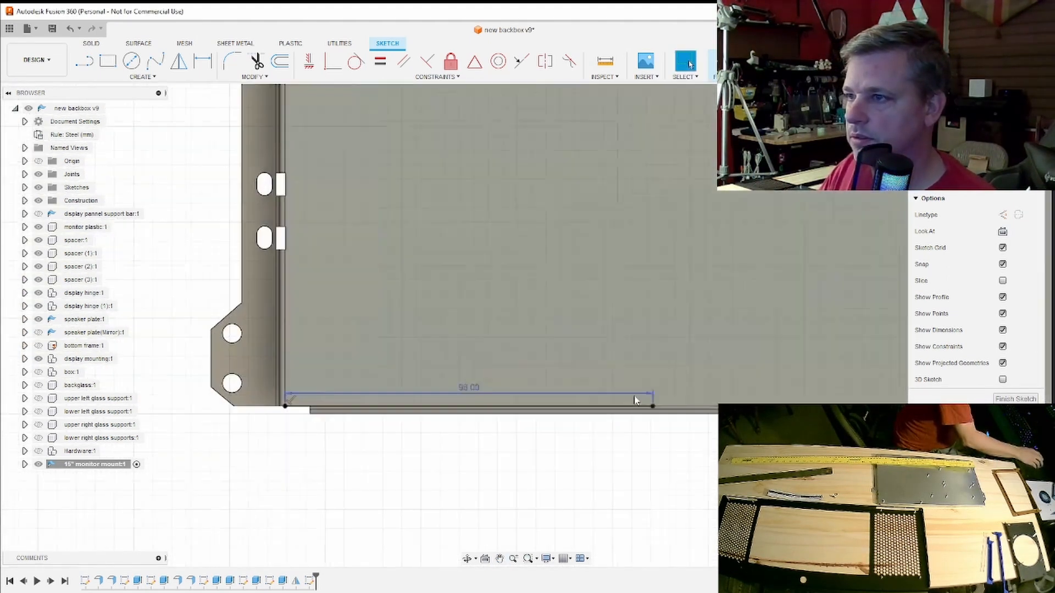
scroll(680, 381, down, 5)
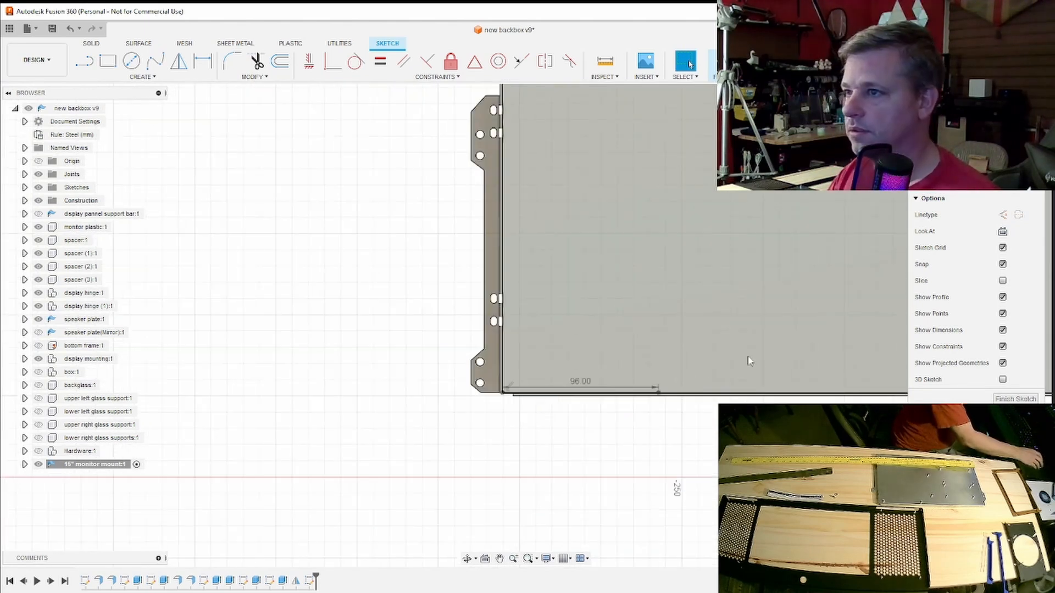
middle_drag(749, 360, 645, 409)
scroll(645, 410, down, 1)
scroll(584, 420, up, 8)
scroll(584, 420, up, 2)
middle_drag(557, 455, 614, 386)
scroll(630, 364, up, 2)
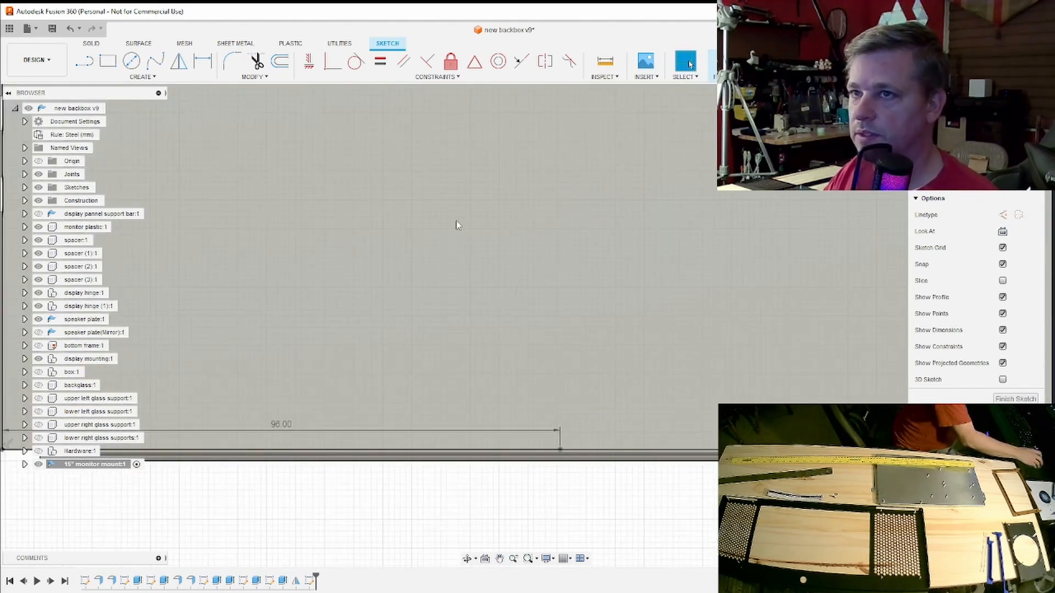
click(85, 61)
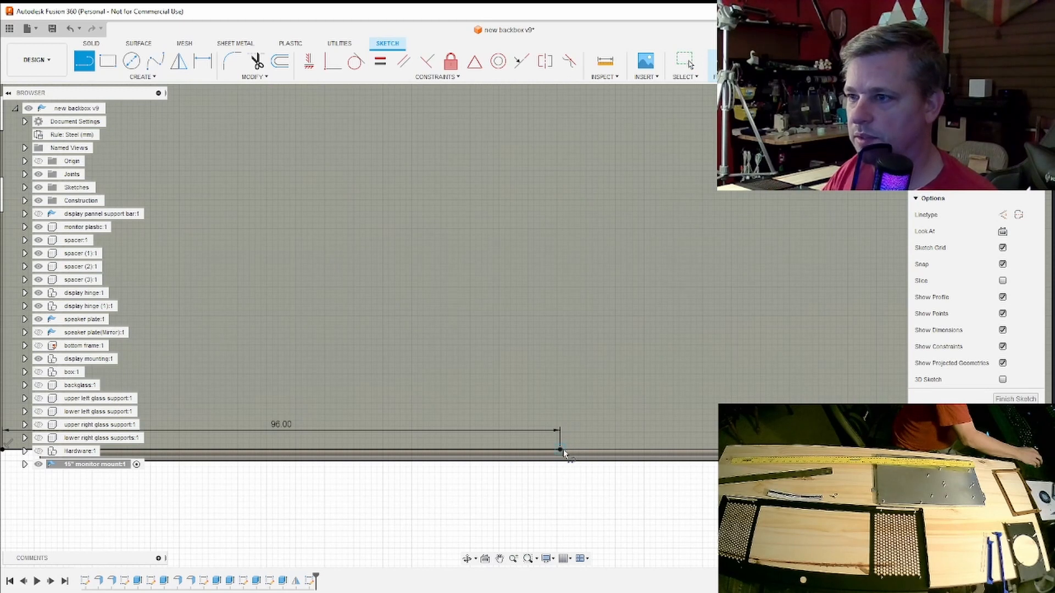
click(560, 450)
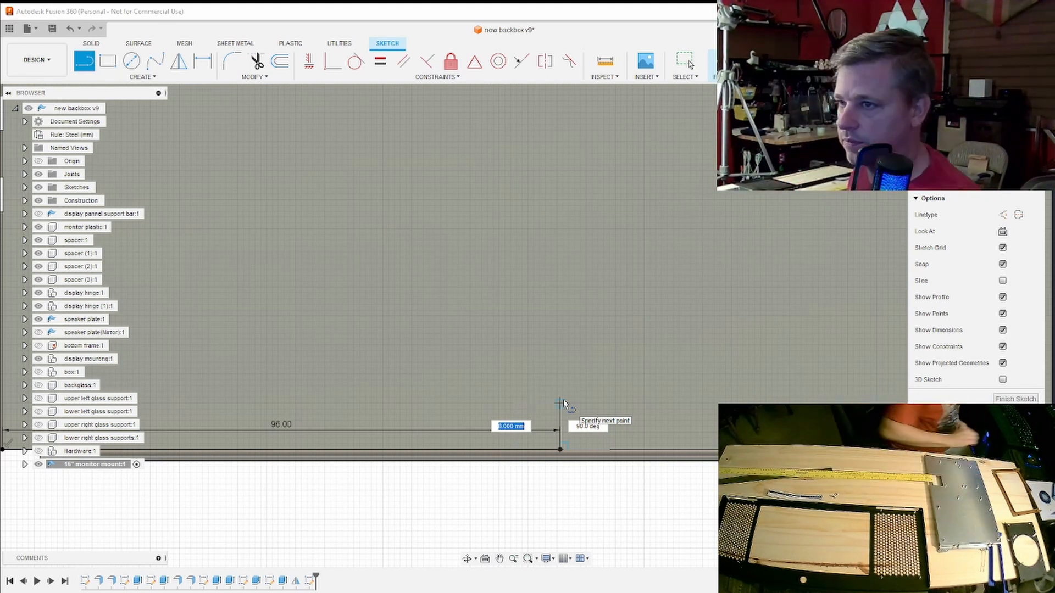
text(12)
key(Tab)
key(Return)
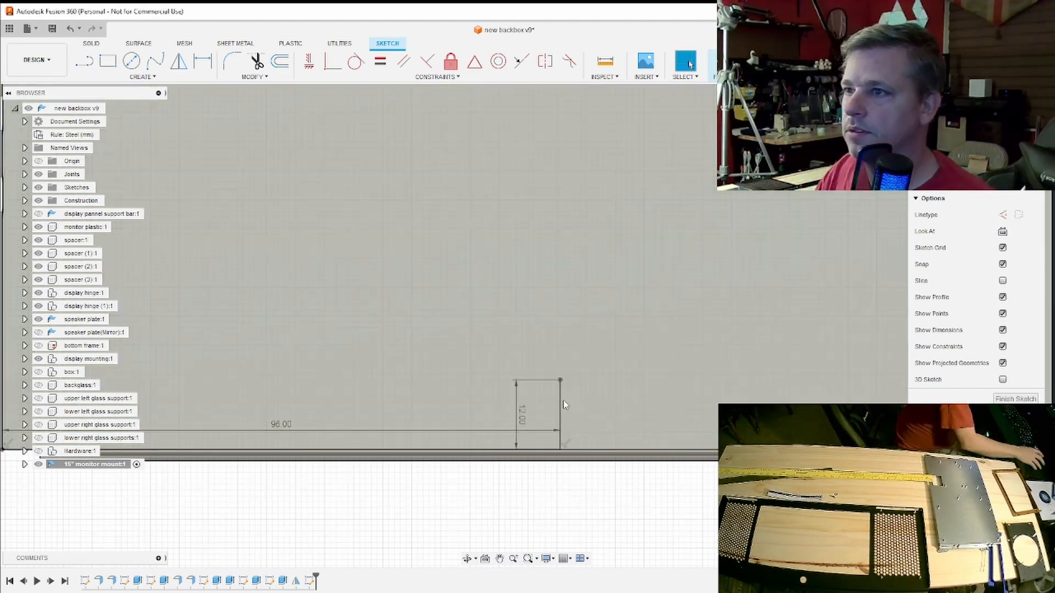
- Draw a rectangle 45 mm wide and 35 mm high with its lower-left corner on the end of the 12 mm line
key(r)
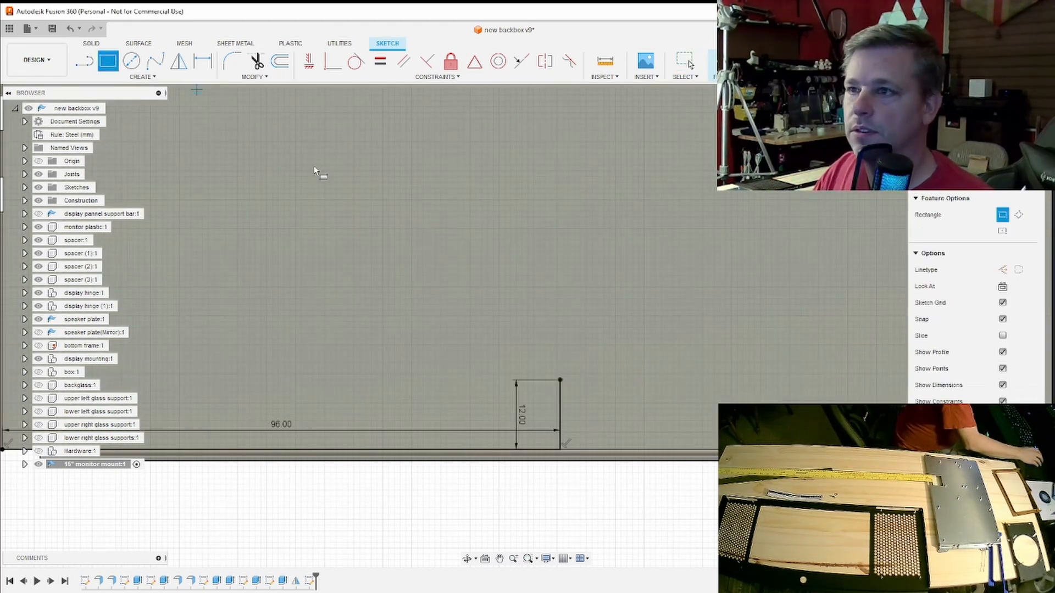
click(561, 379)
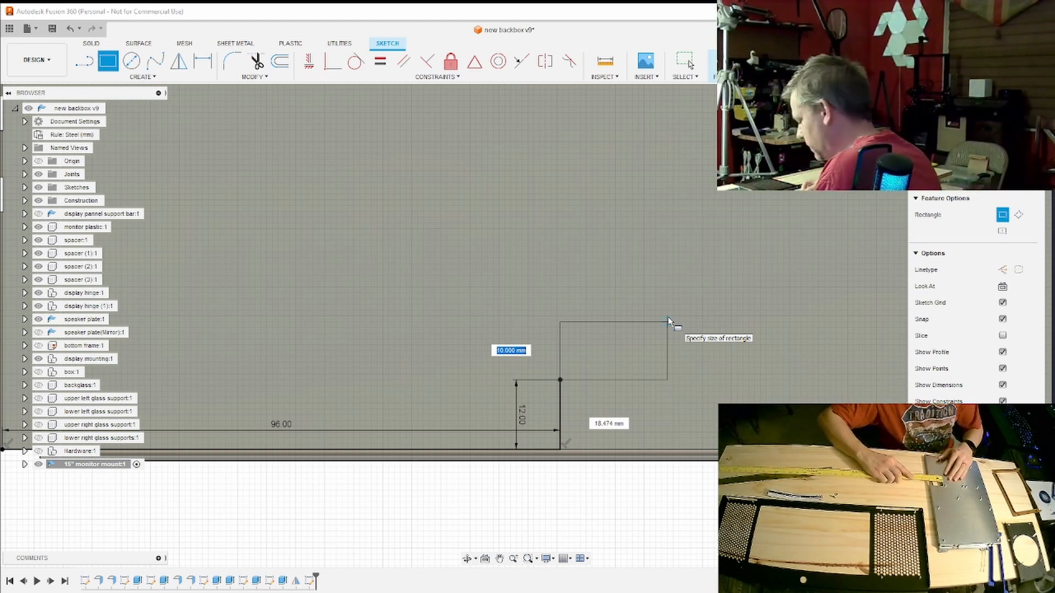
text(35)
key(Tab)
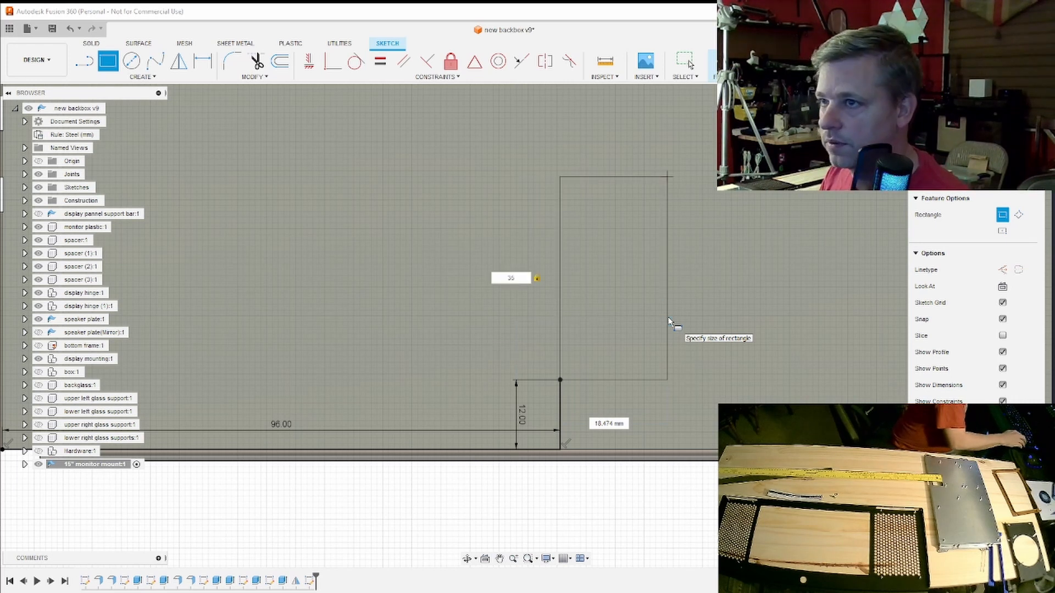
key(Tab)
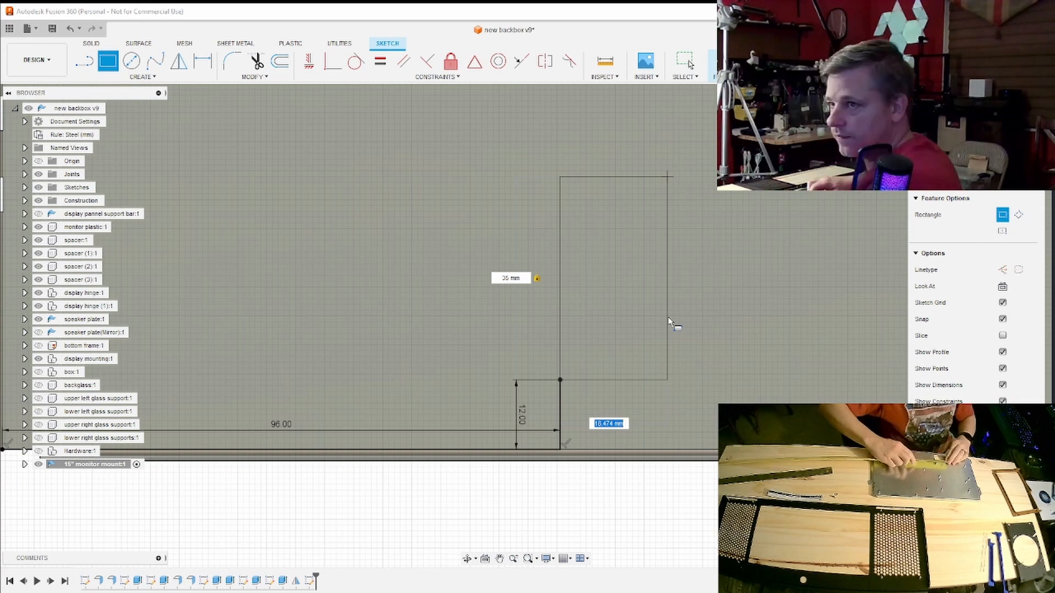
text(45)
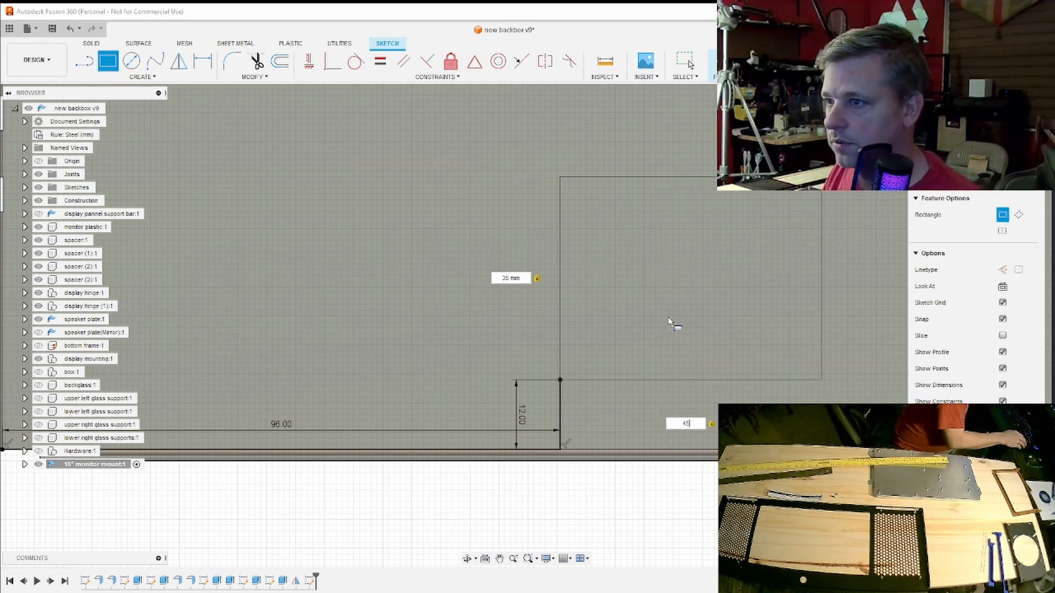
key(Return)
- Draw a 37 mm line along the face's upper edge, starting at its upper-left corner
scroll(672, 323, down, 8)
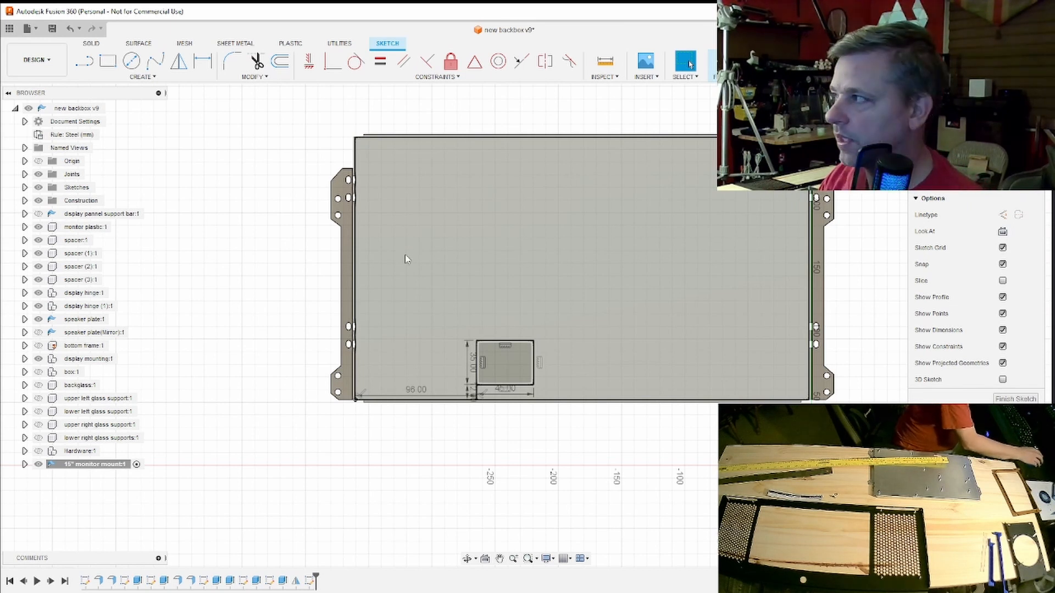
scroll(464, 269, up, 6)
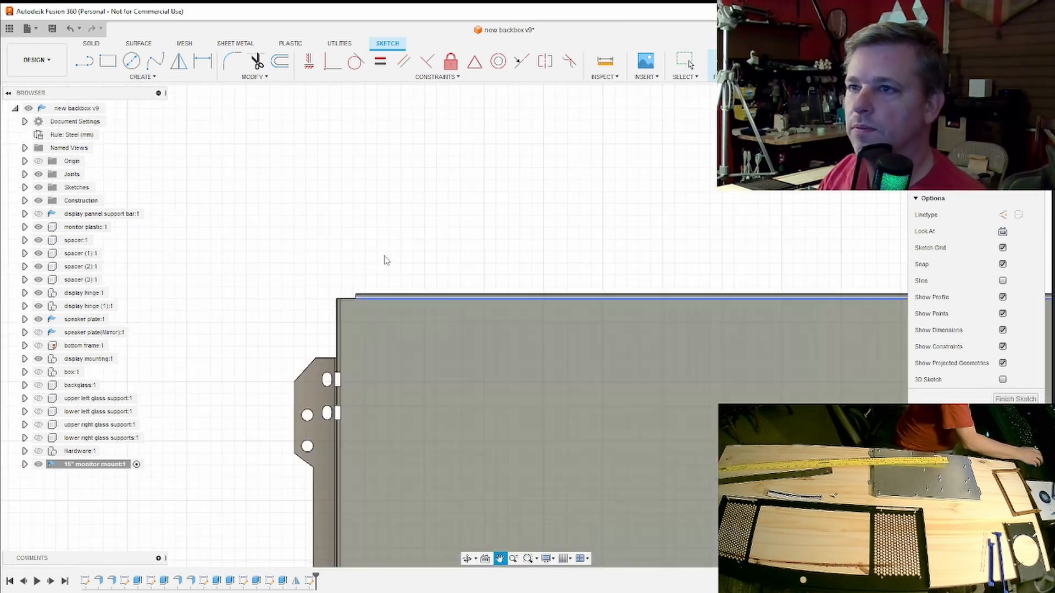
key(r)
key(l)
scroll(373, 342, up, 3)
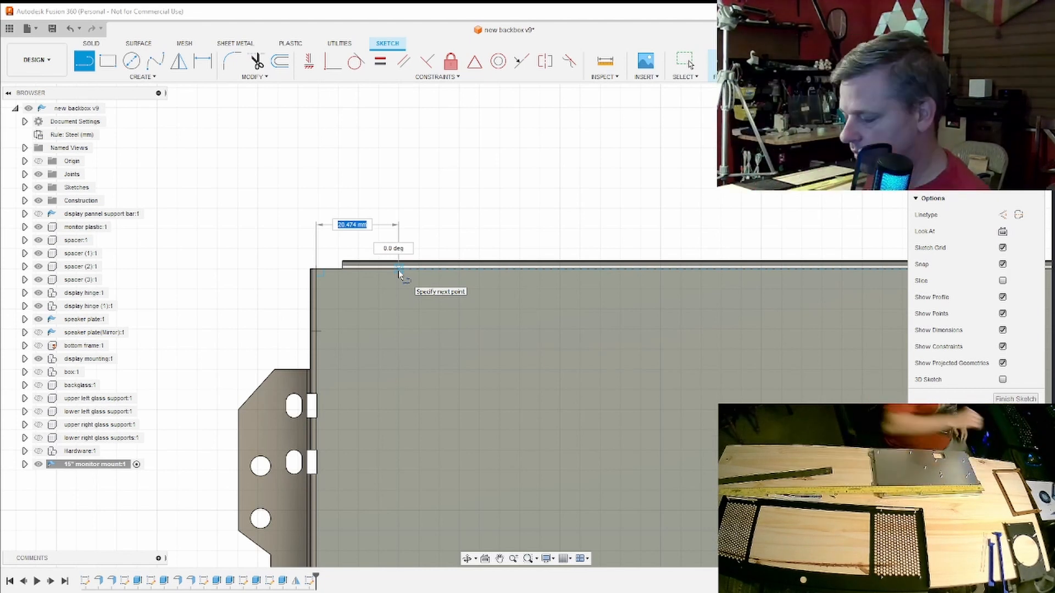
key(Return)
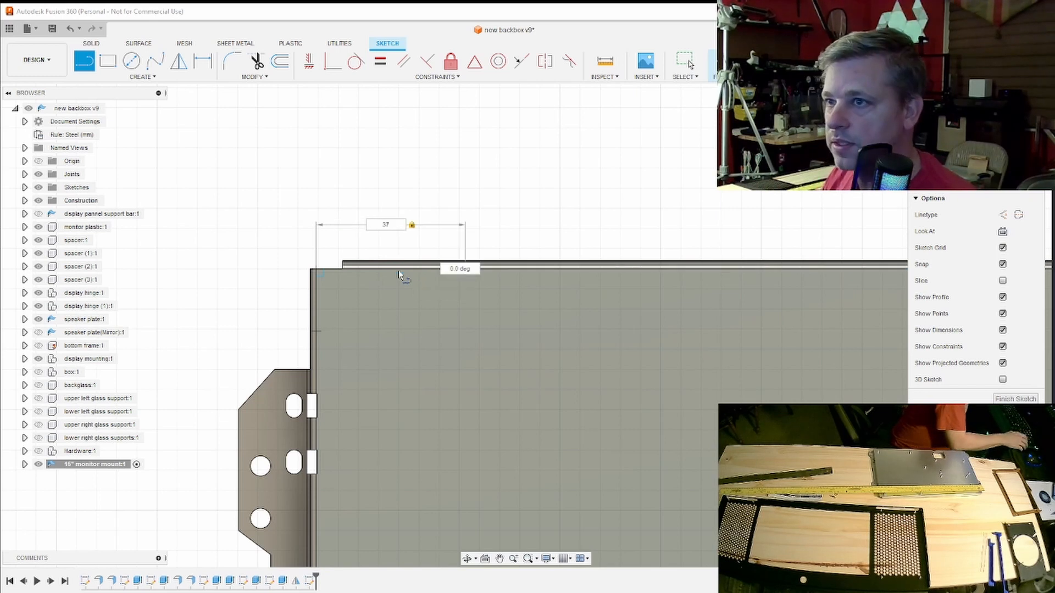
key(Escape)
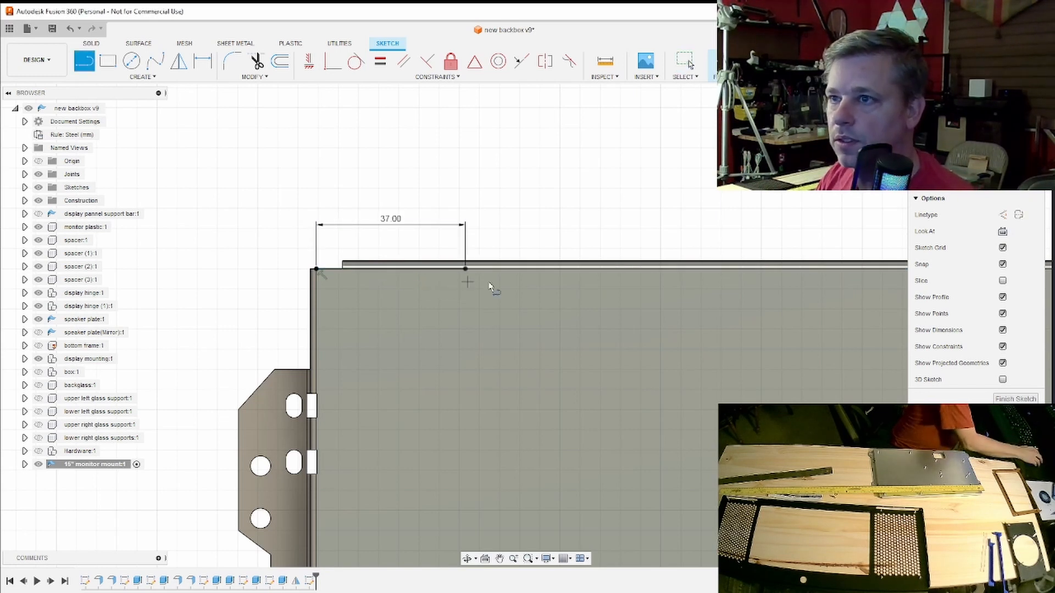
- Draw a 36 mm line straight down into the face from the end of the 37 mm line
click(465, 269)
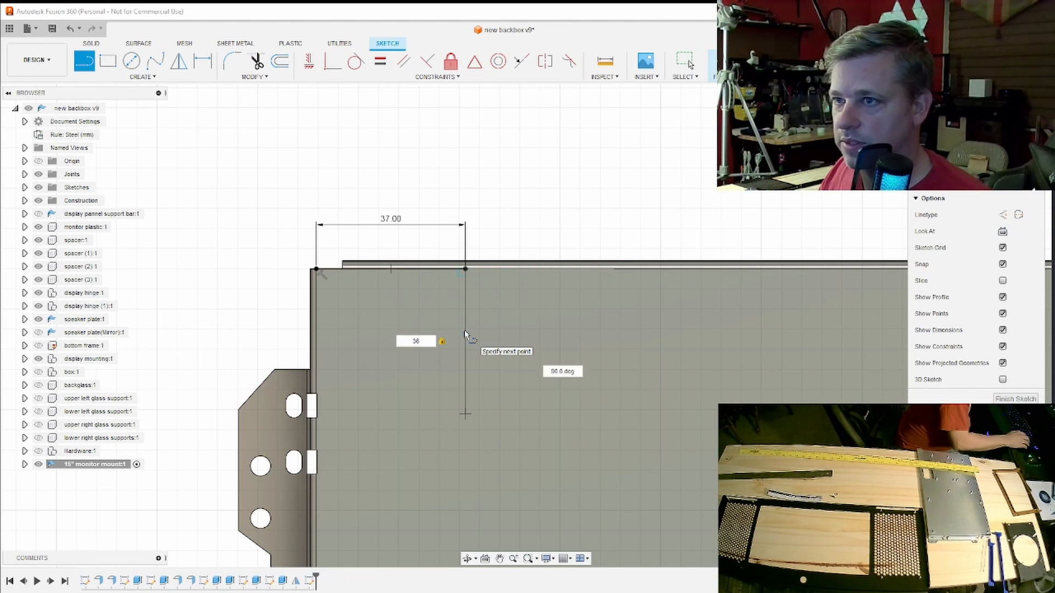
key(Return)
key(Escape)
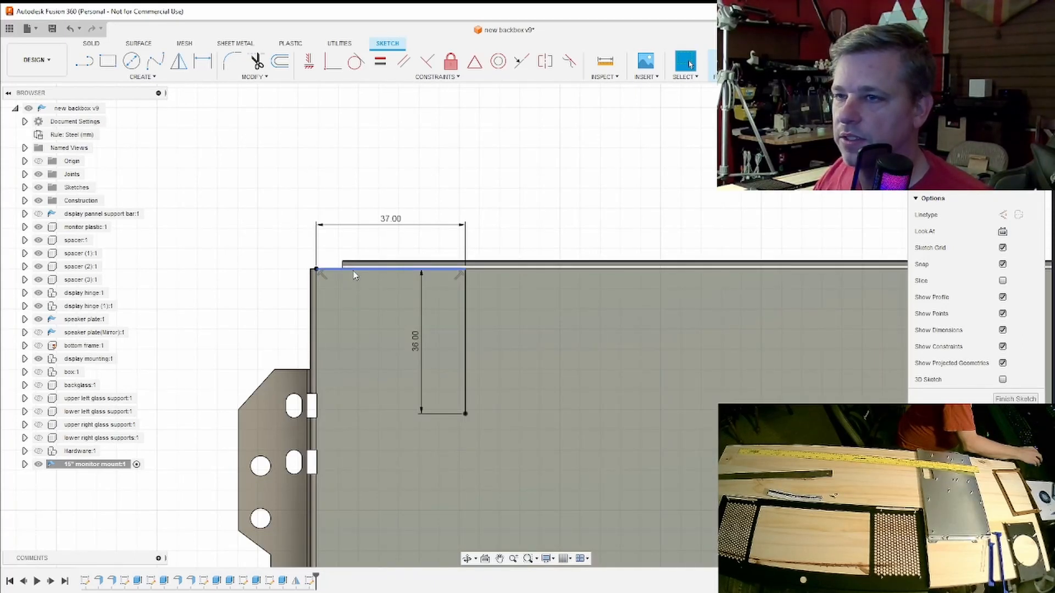
- Set the lengths of both locating lines near the upper-left corner to 34 mm
mouse_move(525, 325)
shift+middle_down()
mouse_move(654, 288)
mouse_move(673, 245)
mouse_move(683, 178)
mouse_move(671, 164)
shift+middle_up()
shift+middle_drag(561, 379, 556, 491)
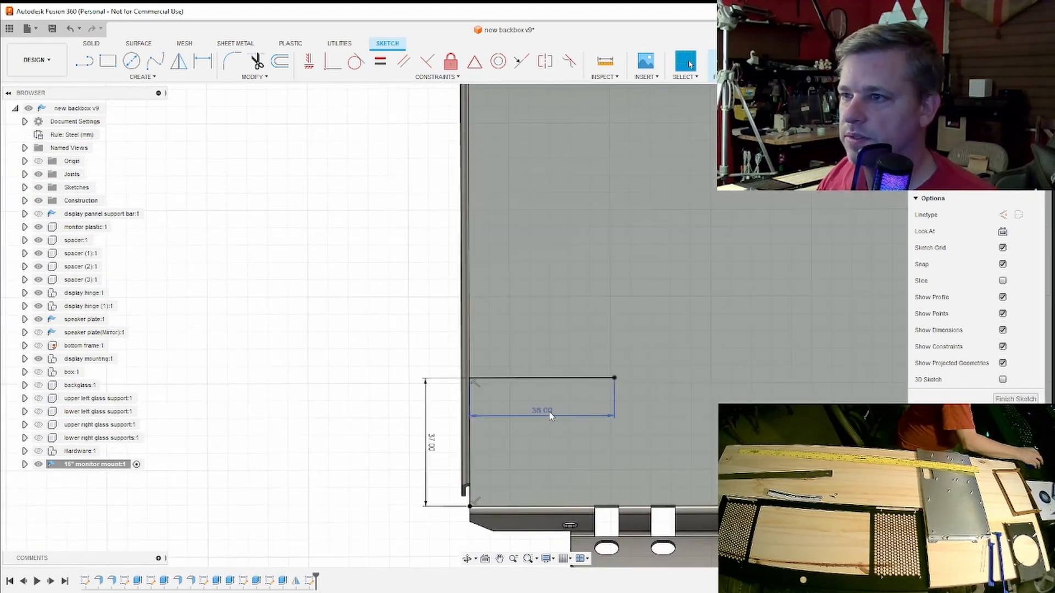
double_click(553, 411)
text(3)
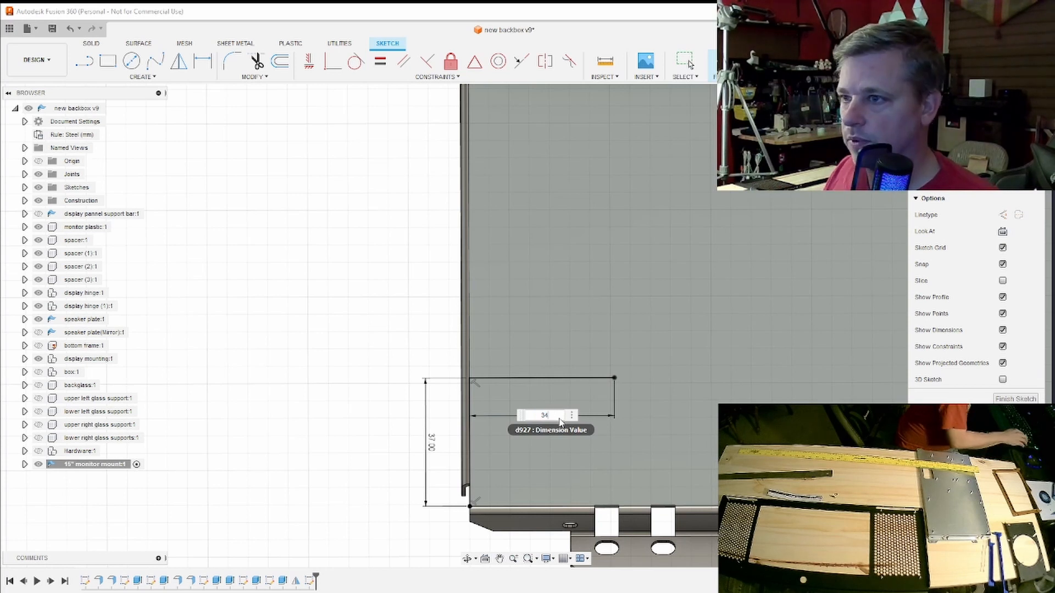
text(4)
key(Return)
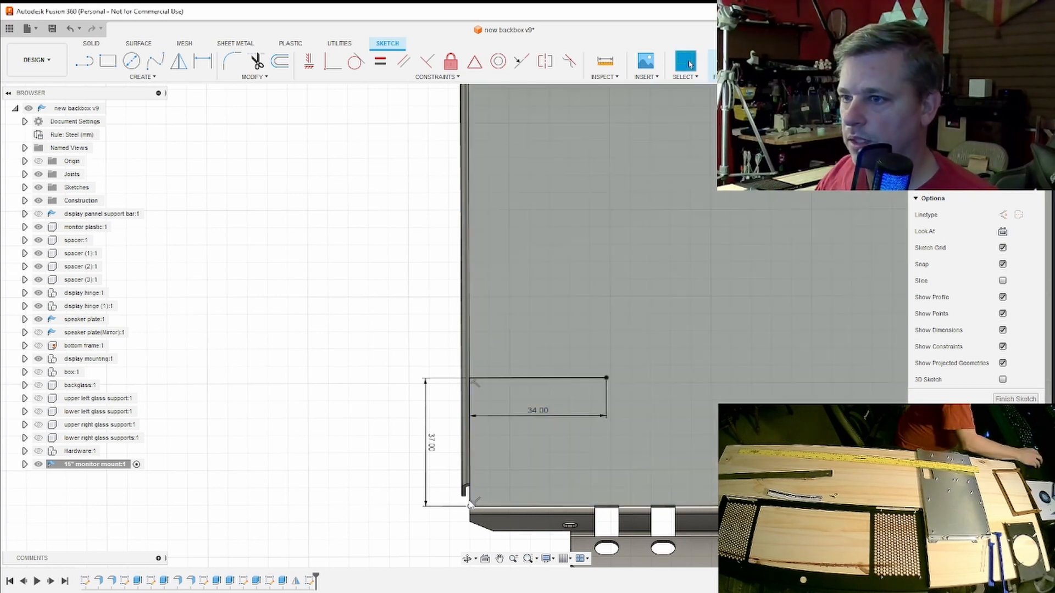
double_click(432, 446)
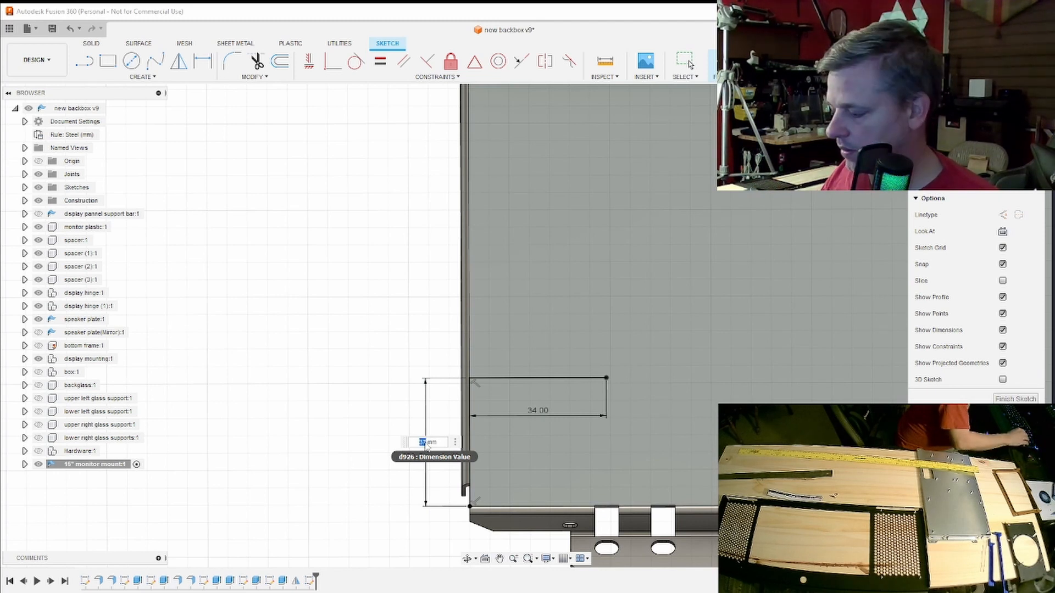
text(34)
key(Return)
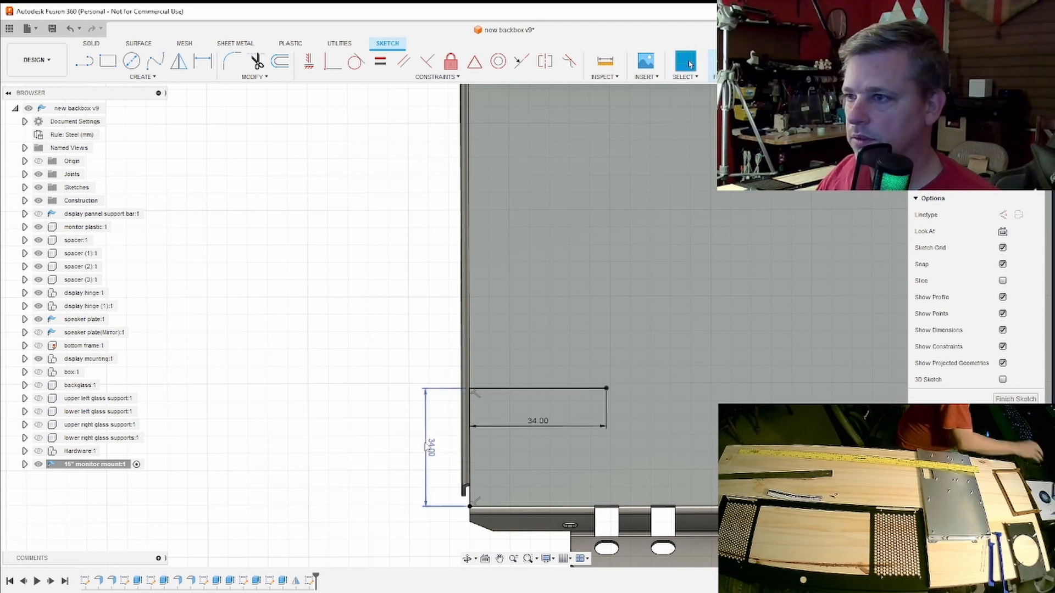
- Draw a 4 mm diameter circle centred on the free end of the 34 mm locating lines
click(132, 65)
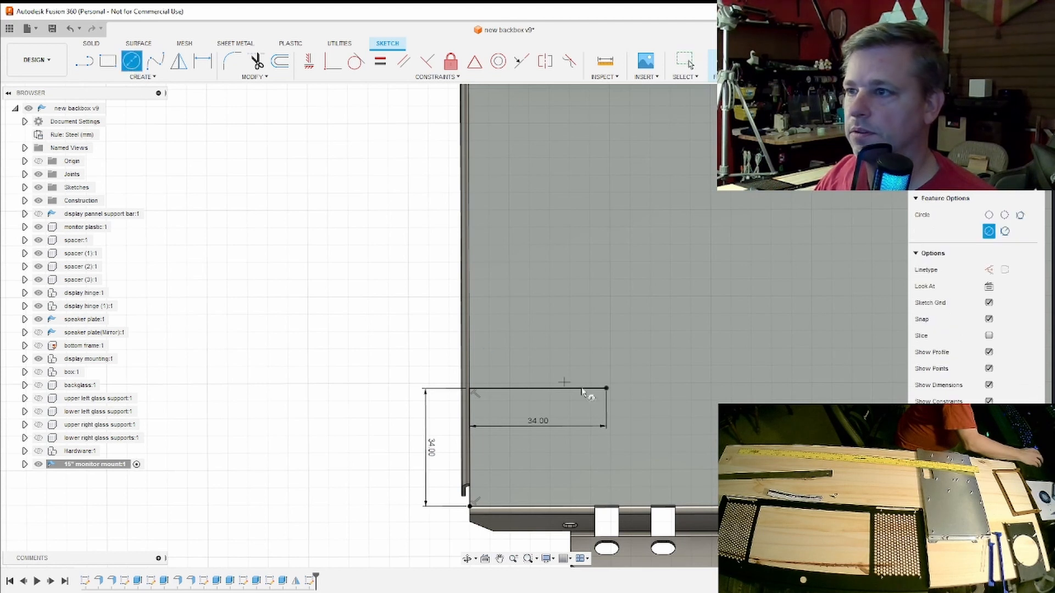
click(607, 389)
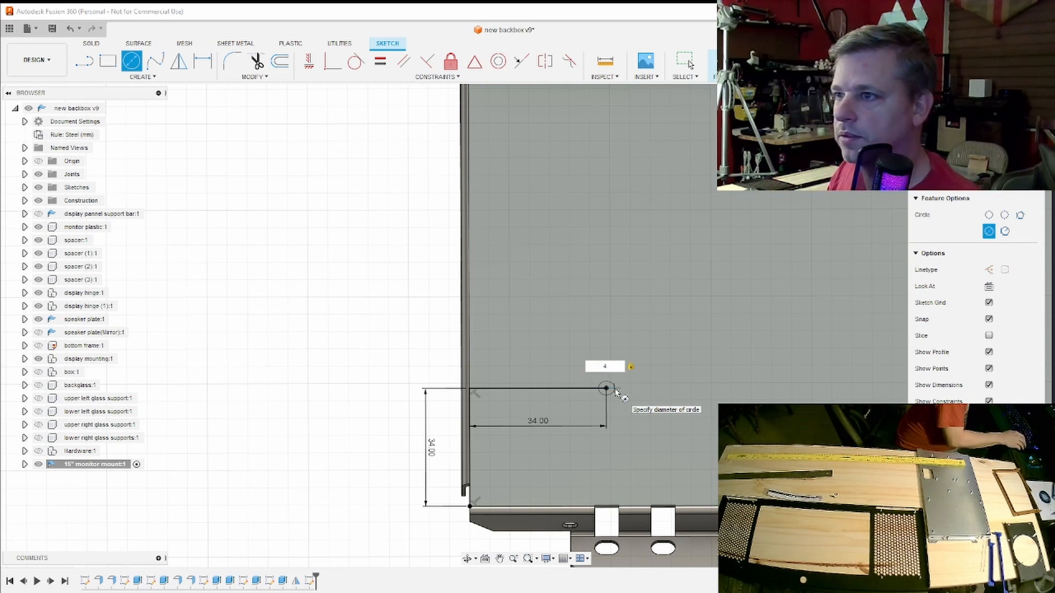
key(Return)
key(Escape)
scroll(667, 409, down, 4)
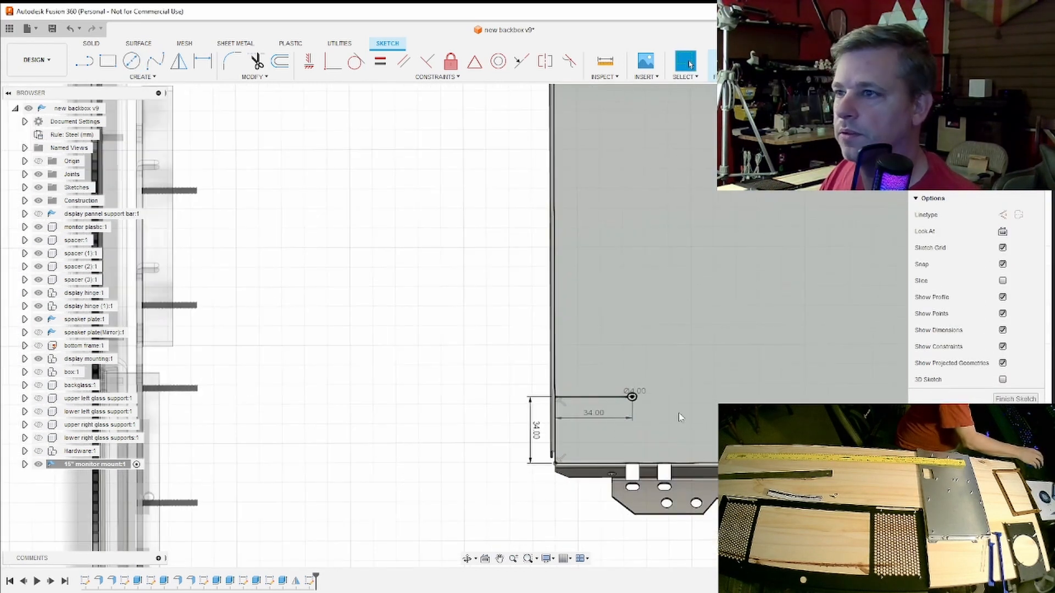
- Extend a 45 mm line from the 4 mm circle's centre, in line with the inward locating line, and place another 4 mm circle at its end
middle_drag(679, 413, 501, 426)
click(84, 60)
scroll(457, 367, up, 2)
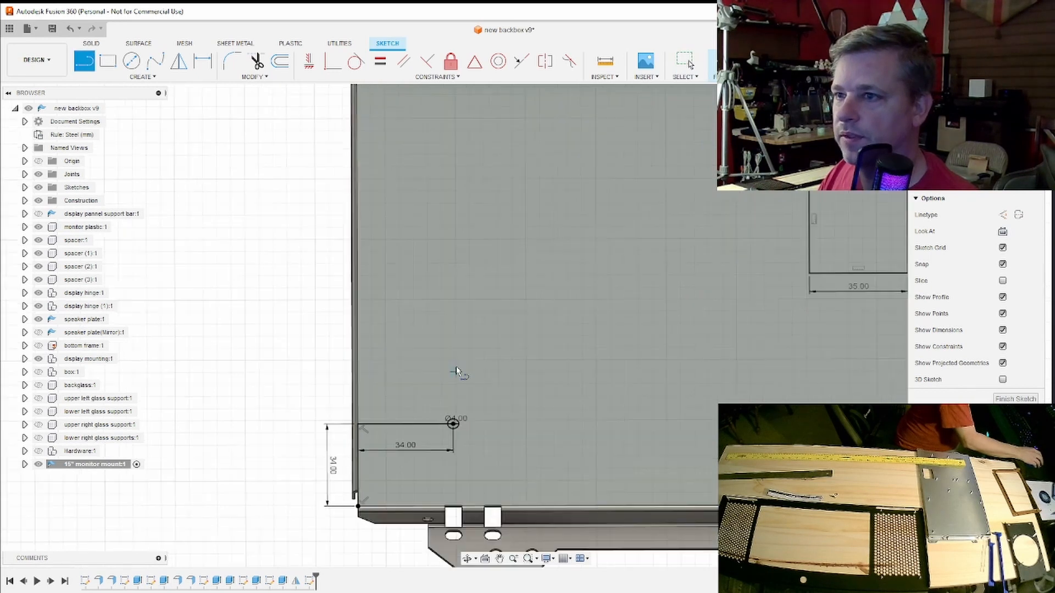
scroll(456, 371, up, 2)
click(451, 463)
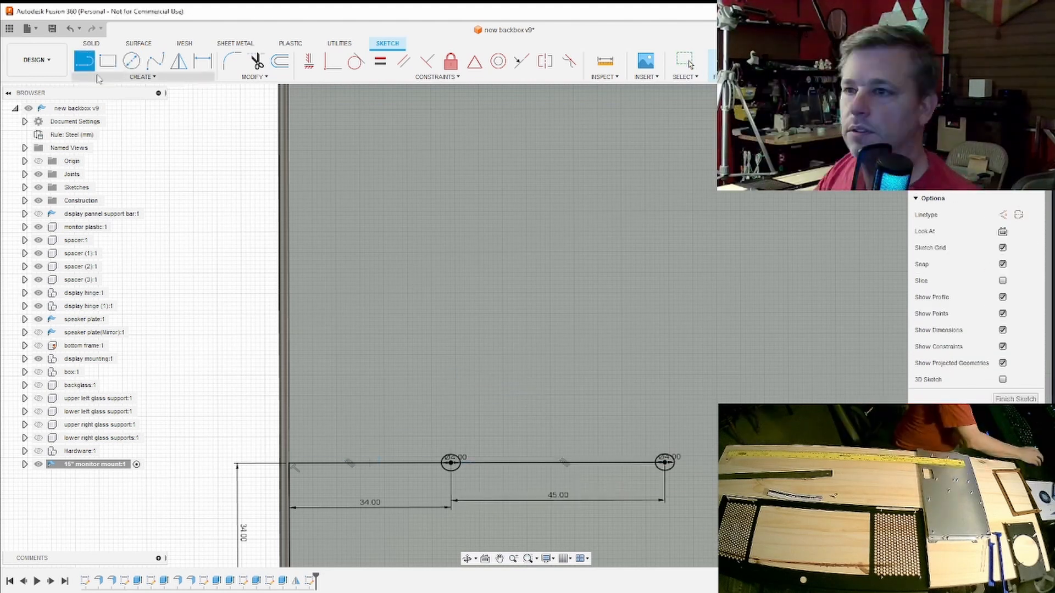
- Draw a 101 mm line from the first circle's centre, perpendicular to the 45 mm line and running along the plate's length
click(451, 463)
text(101)
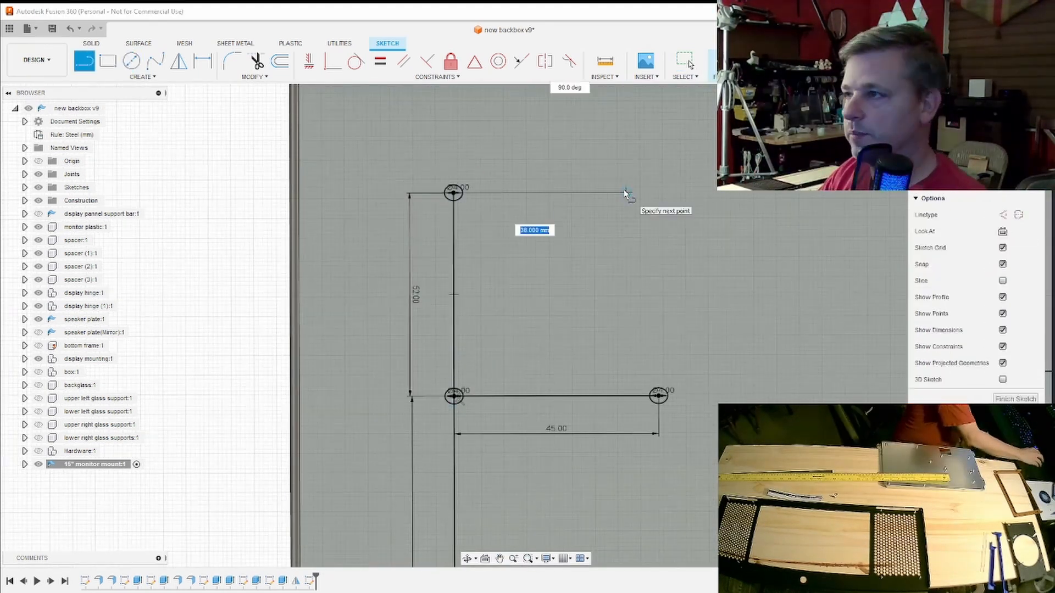
middle_drag(705, 205, 597, 236)
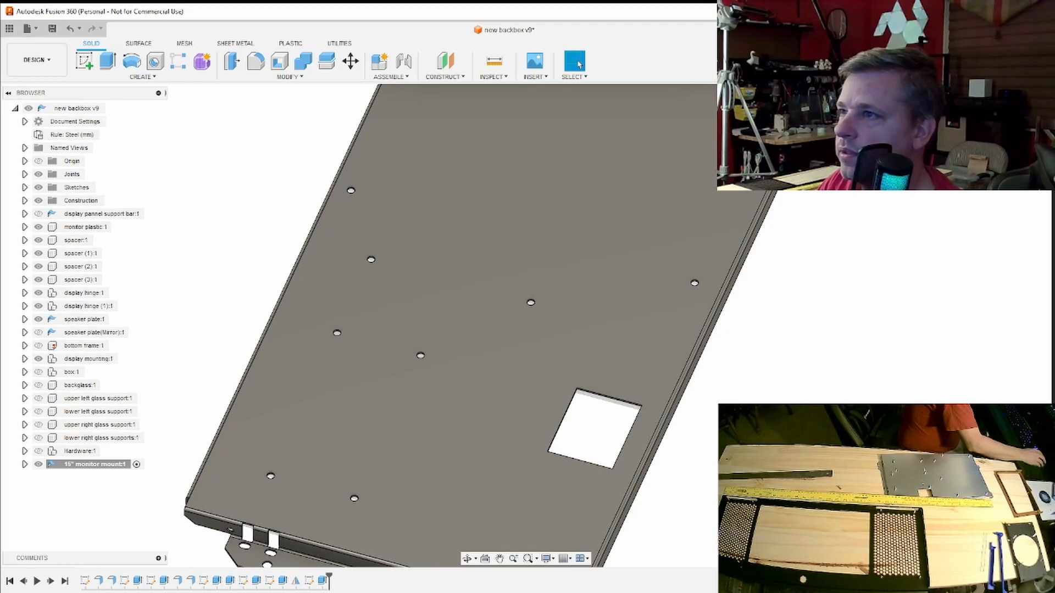
shift+middle_drag(526, 325, 379, 355)
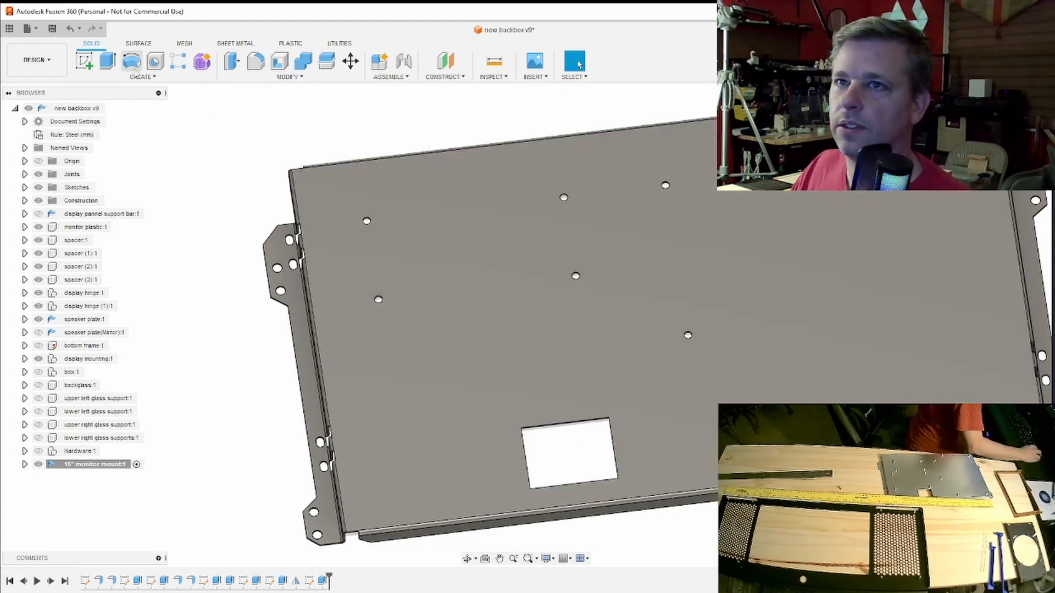
- Start a sketch on the mount plate's face and draw a 5 mm diameter circle in the empty area beyond the flange
click(84, 60)
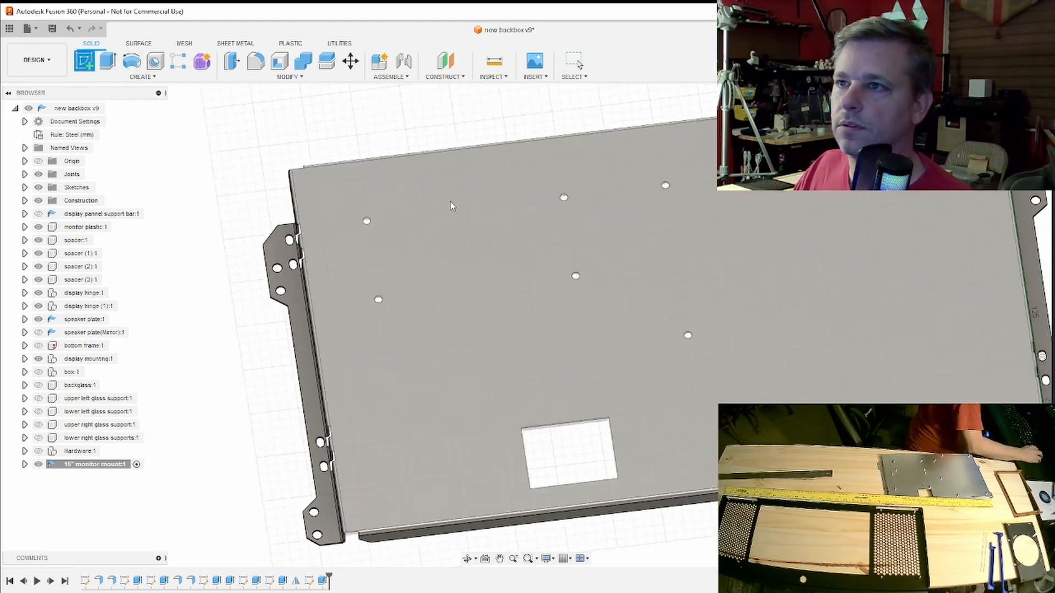
click(451, 202)
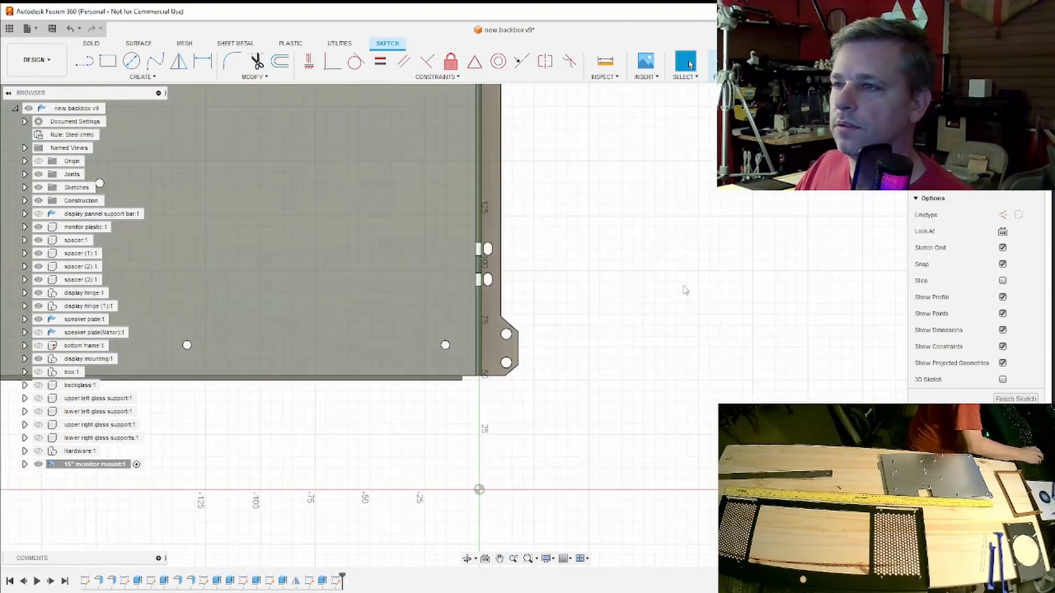
click(132, 62)
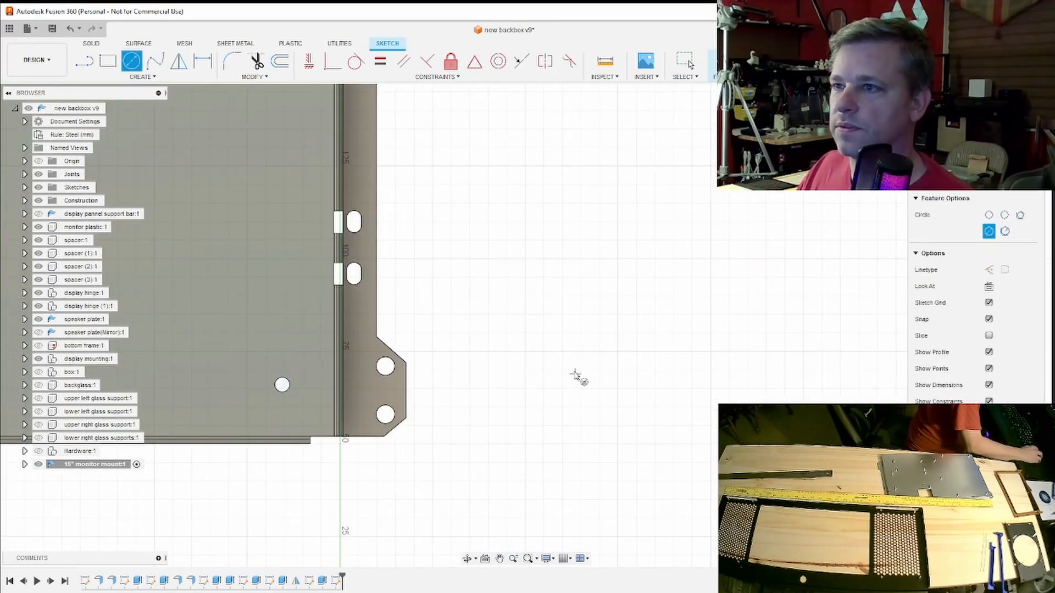
click(524, 333)
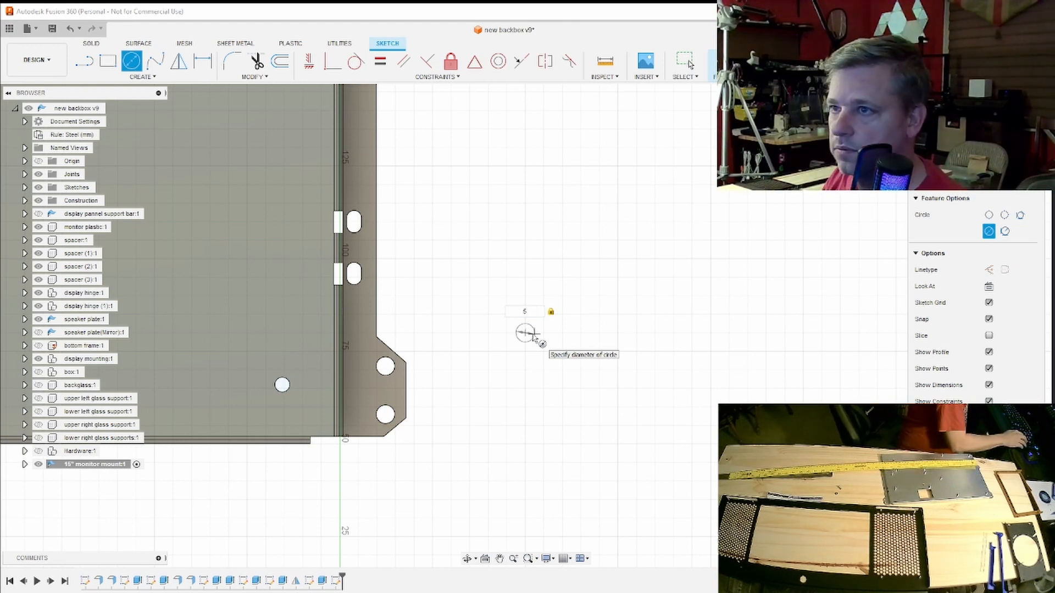
key(Return)
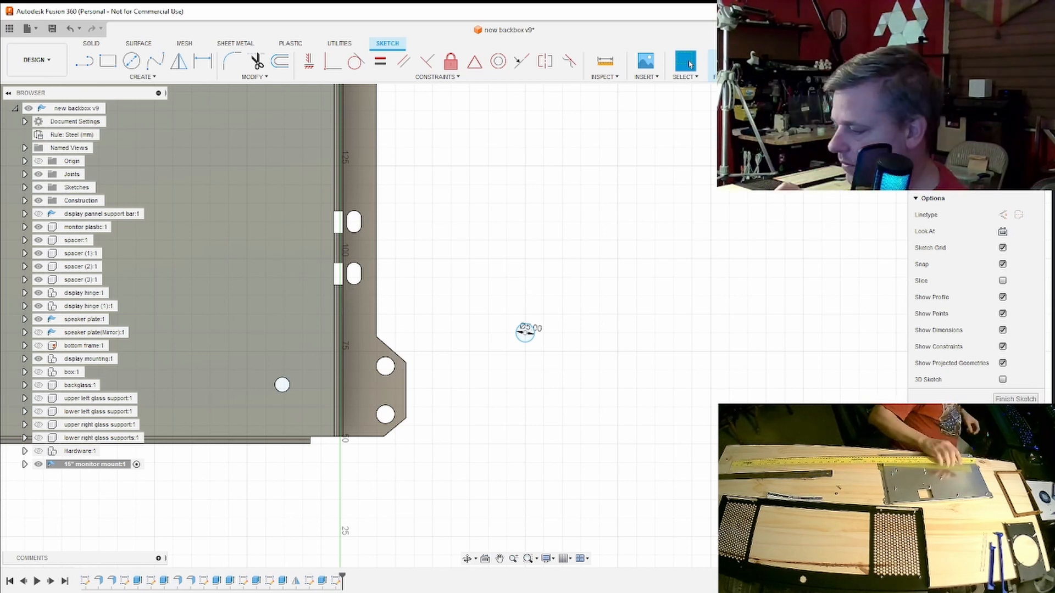
- Draw a 3.5 mm diameter circle concentric with the 5 mm circle
scroll(1019, 133, up, 3)
scroll(1018, 134, up, 3)
scroll(699, 247, down, 5)
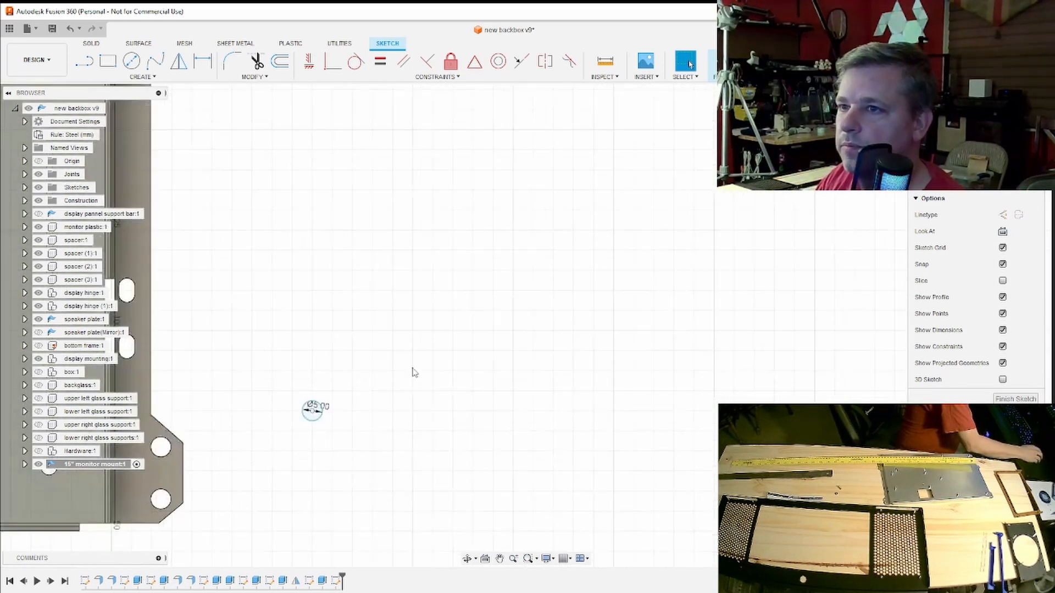
middle_drag(357, 397, 657, 302)
scroll(646, 306, up, 4)
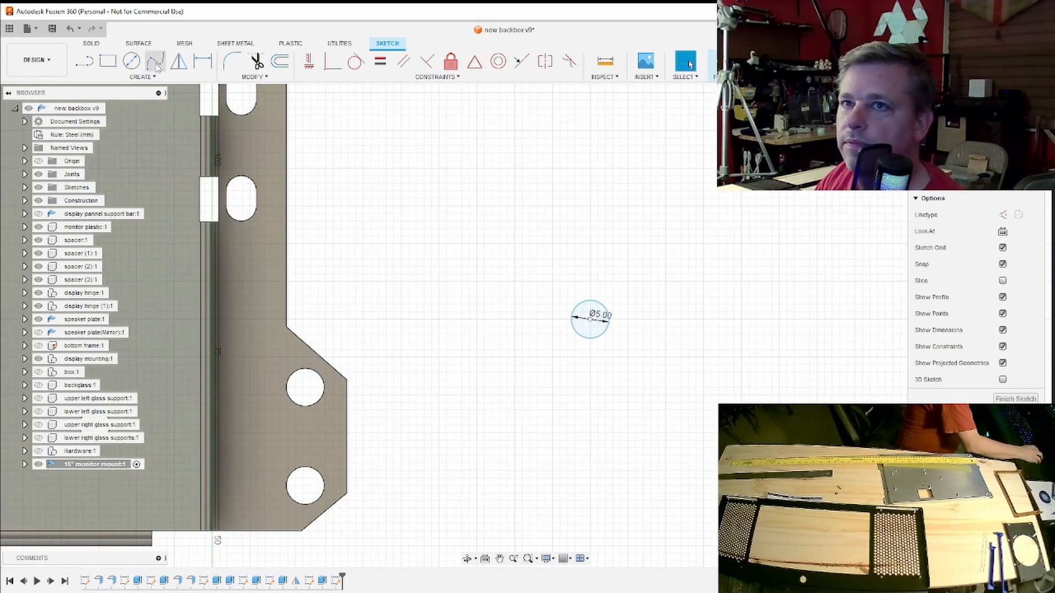
click(132, 60)
click(591, 318)
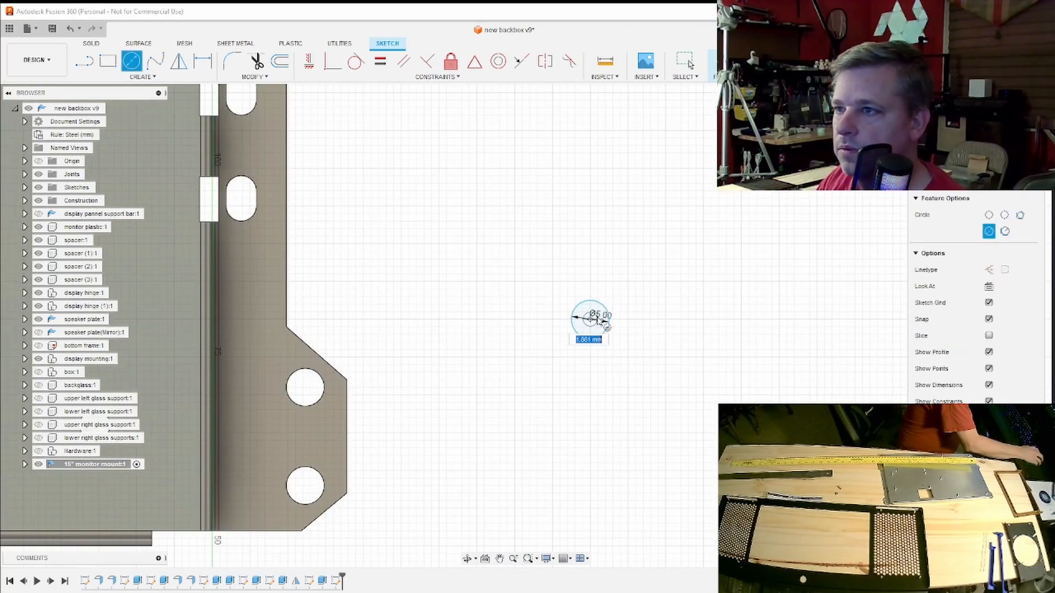
text(3.5)
key(Return)
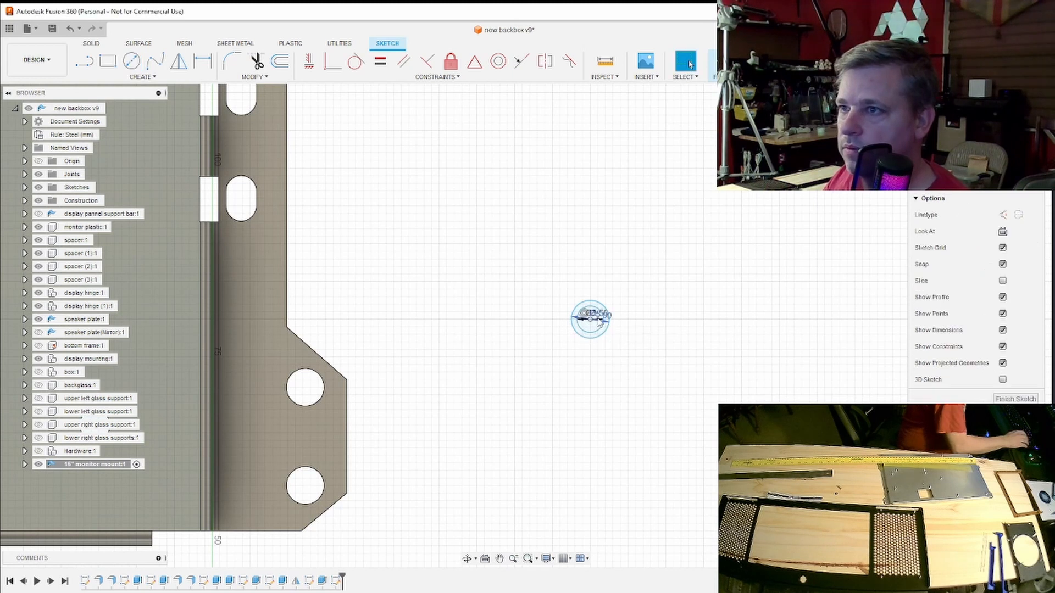
- Finish the sketch and extrude the ring between the two circles to one side as a new tubular body
scroll(589, 342, up, 3)
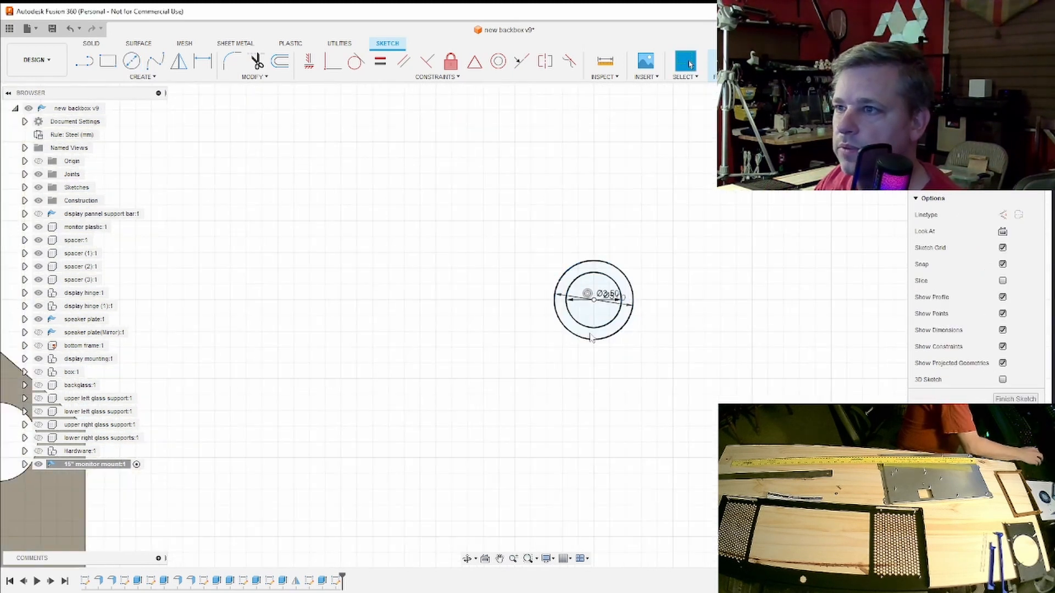
click(595, 336)
scroll(890, 387, down, 4)
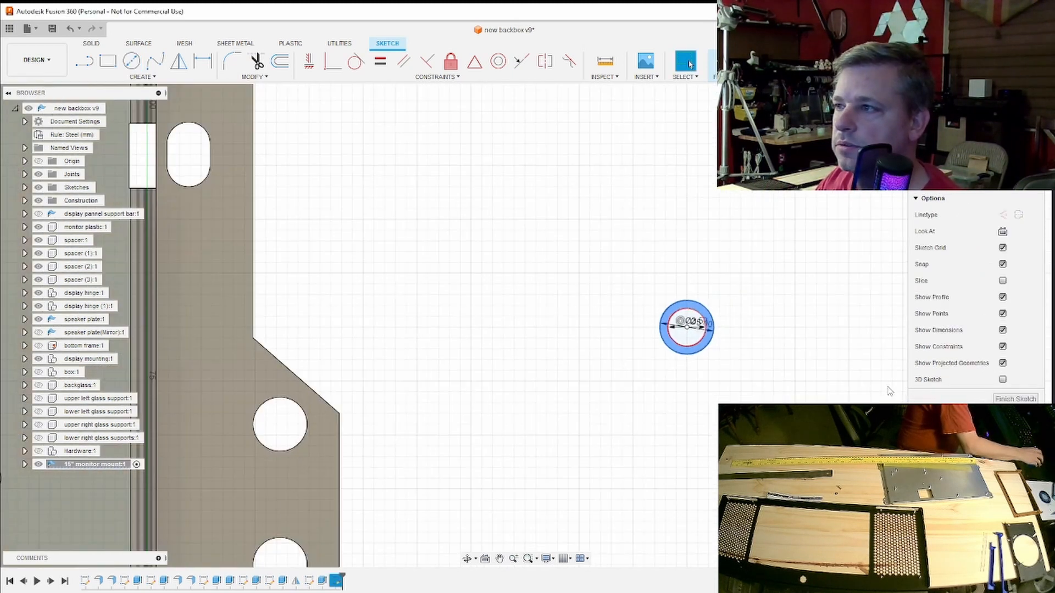
click(1016, 399)
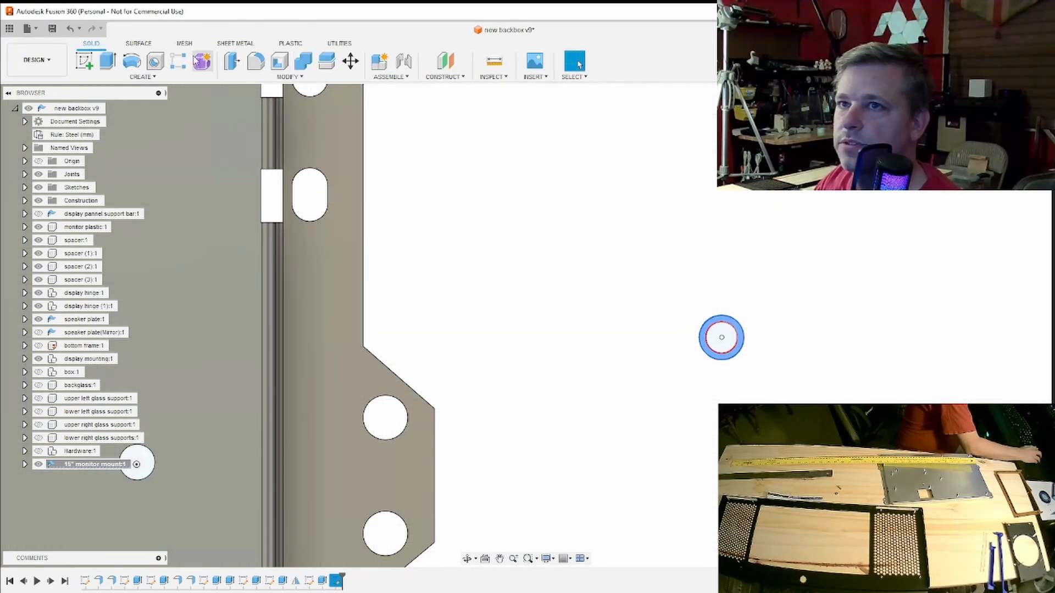
click(108, 61)
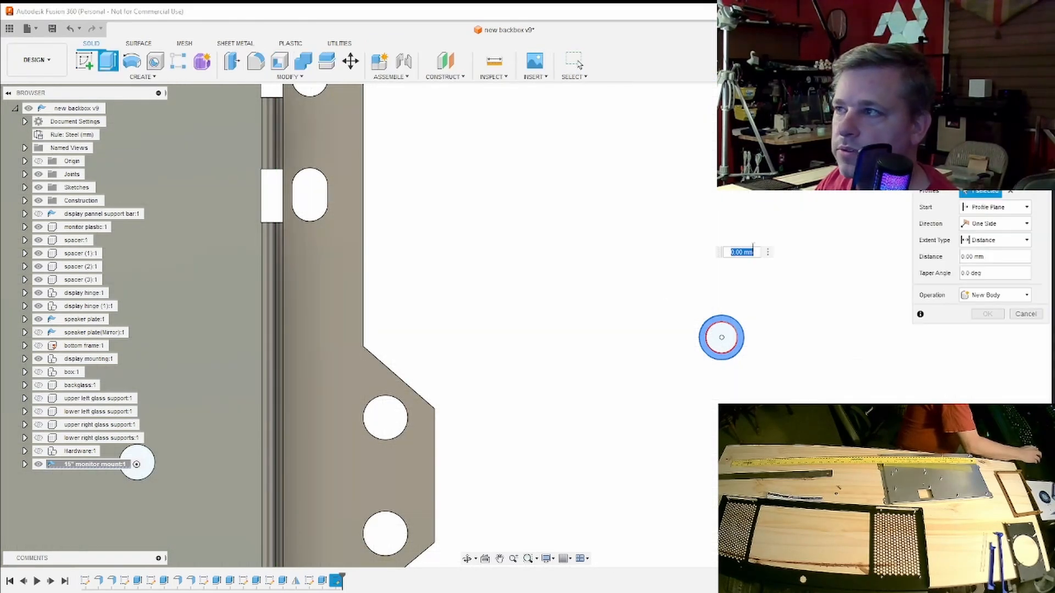
click(1009, 300)
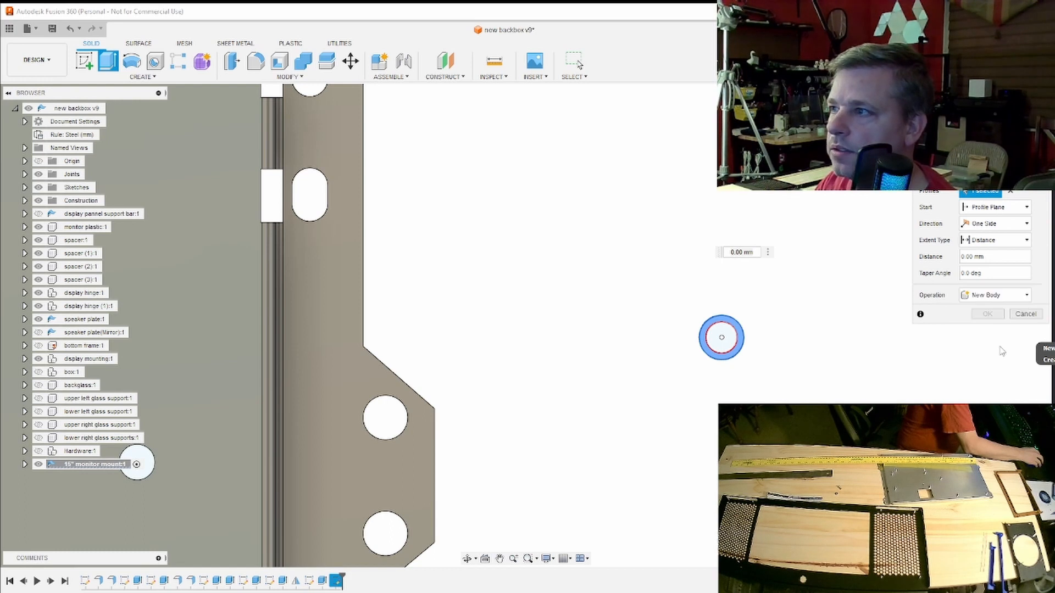
click(989, 346)
shift+middle_drag(712, 379, 757, 374)
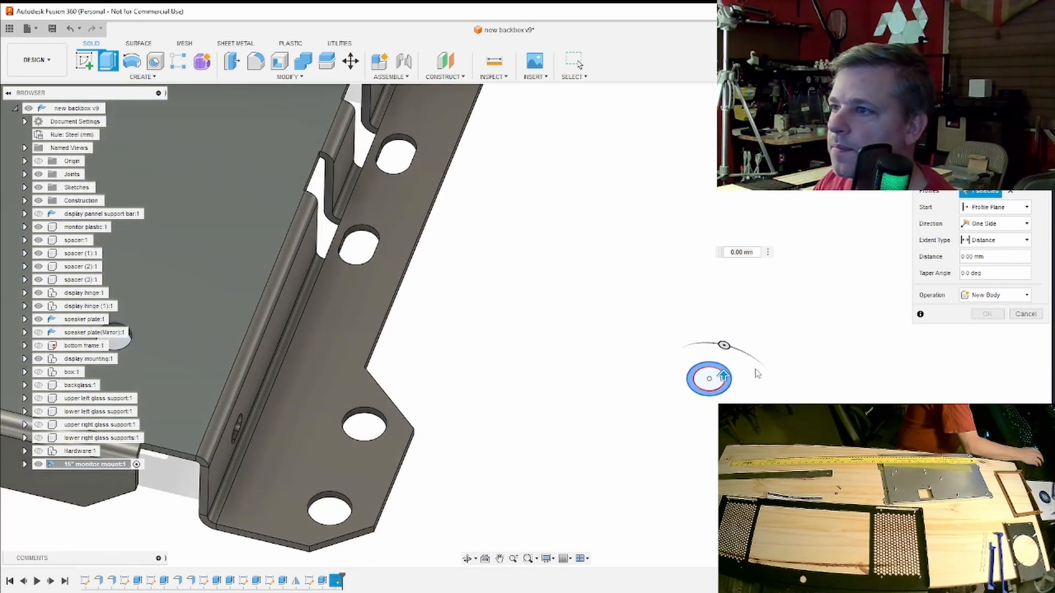
drag(727, 374, 725, 352)
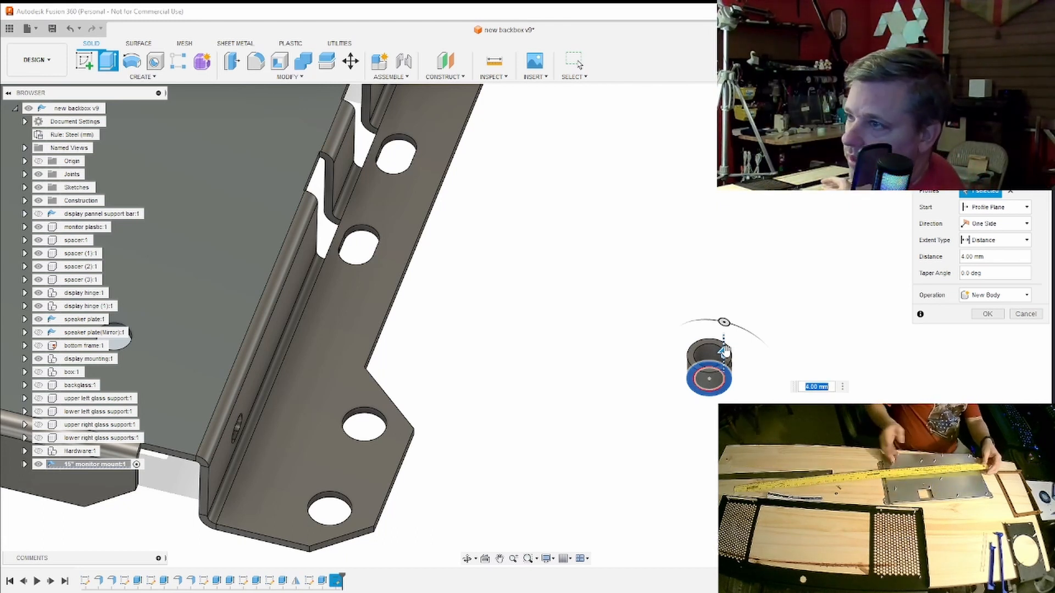
drag(725, 351, 723, 329)
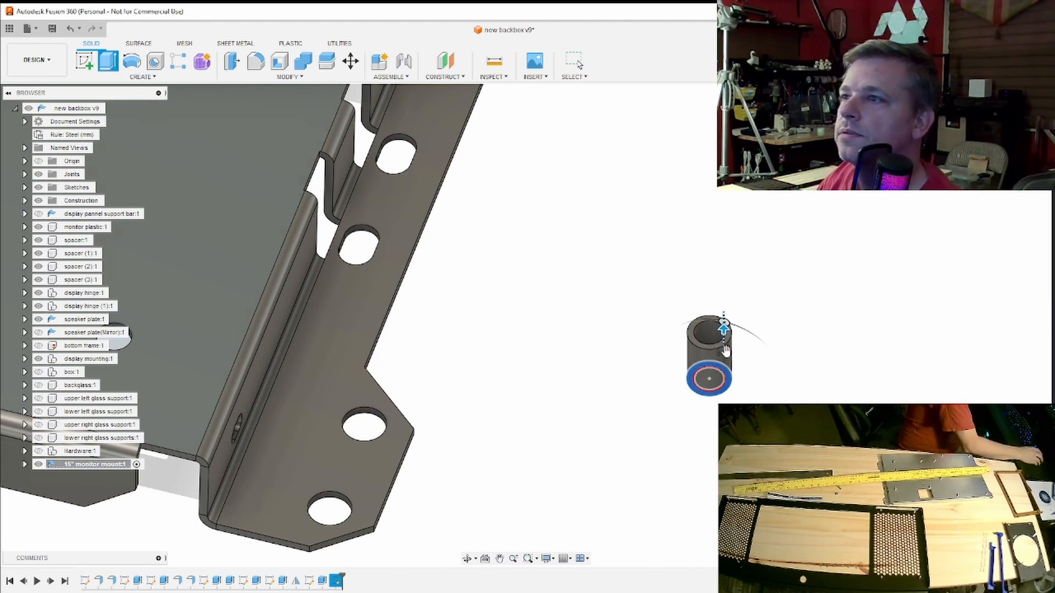
click(578, 65)
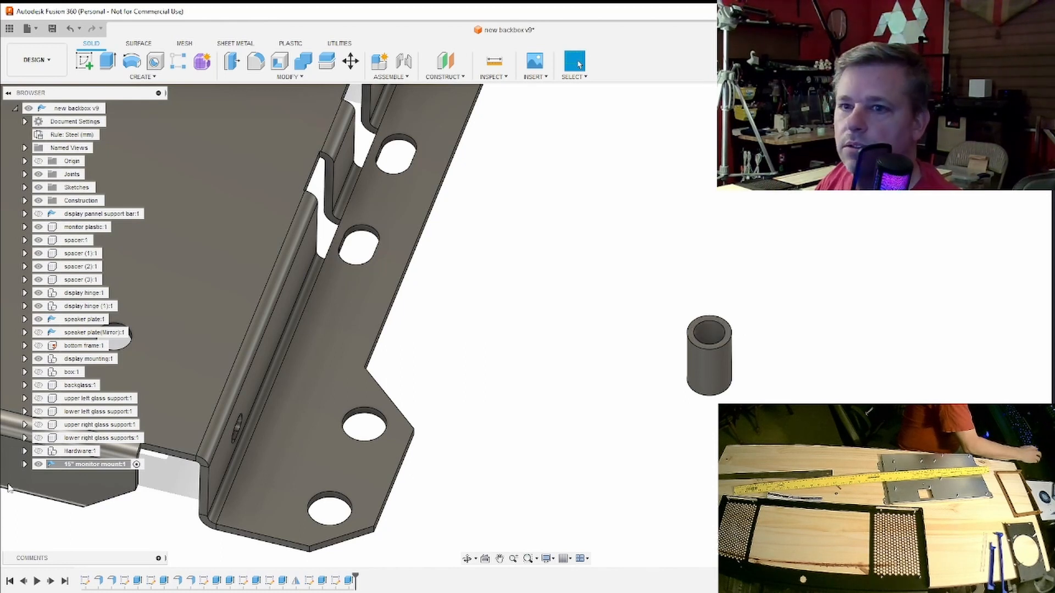
- Create a component from the tube body inside the 15" monitor mount component
click(24, 464)
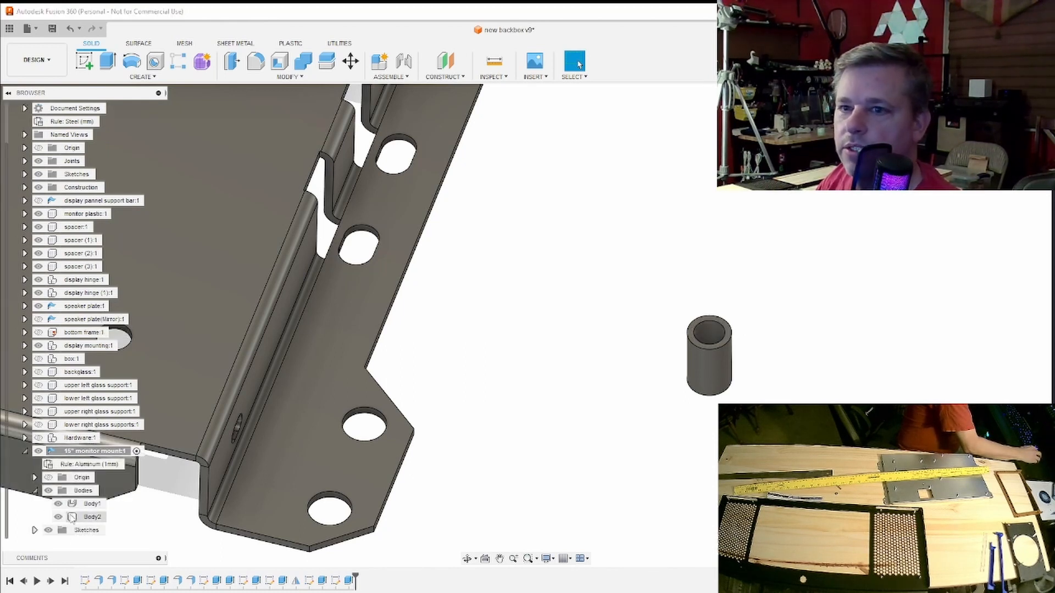
click(88, 517)
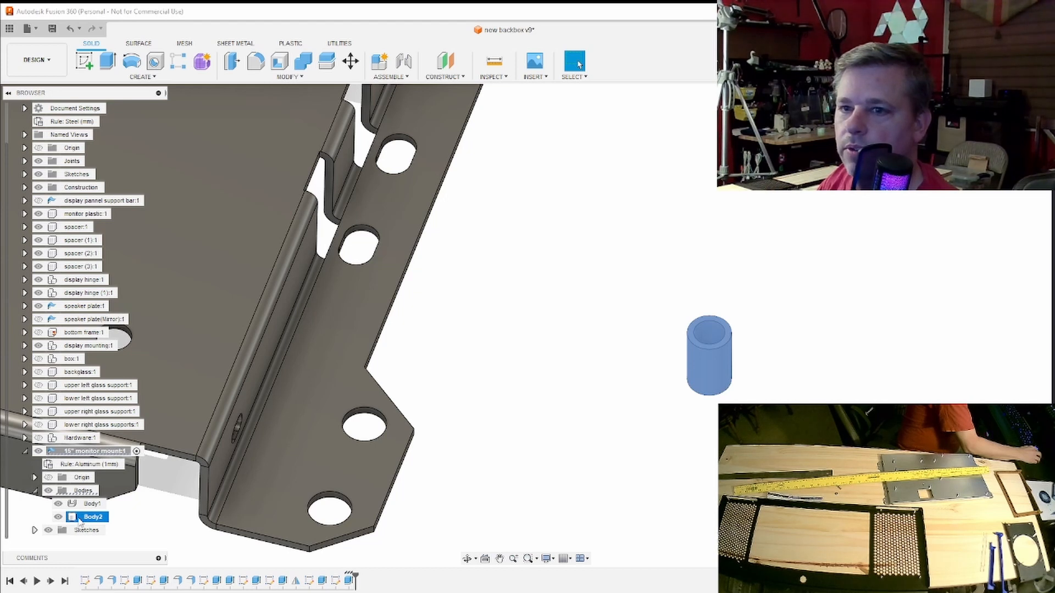
right_click(80, 520)
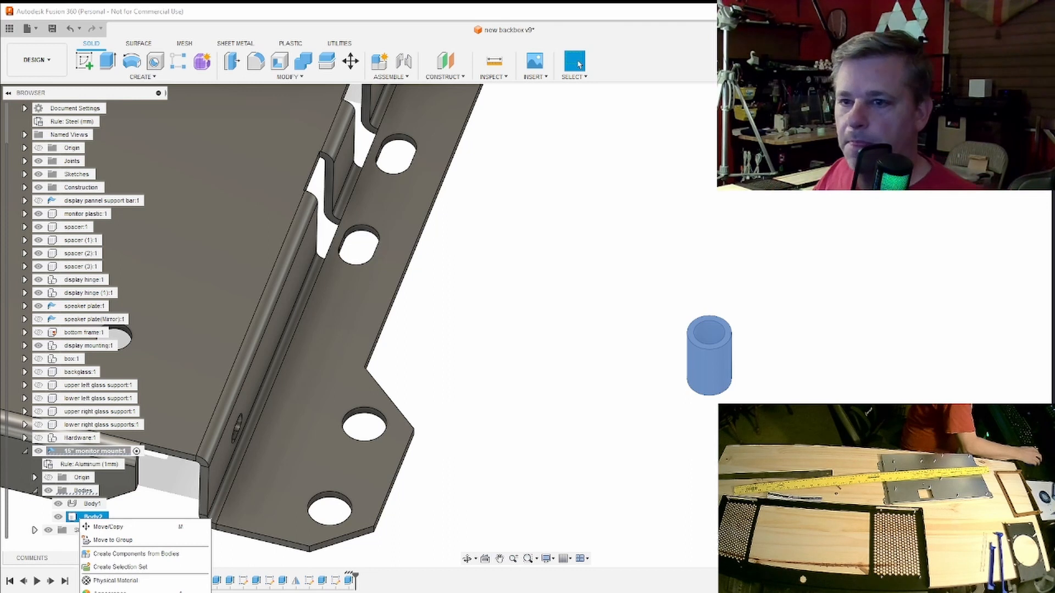
click(158, 554)
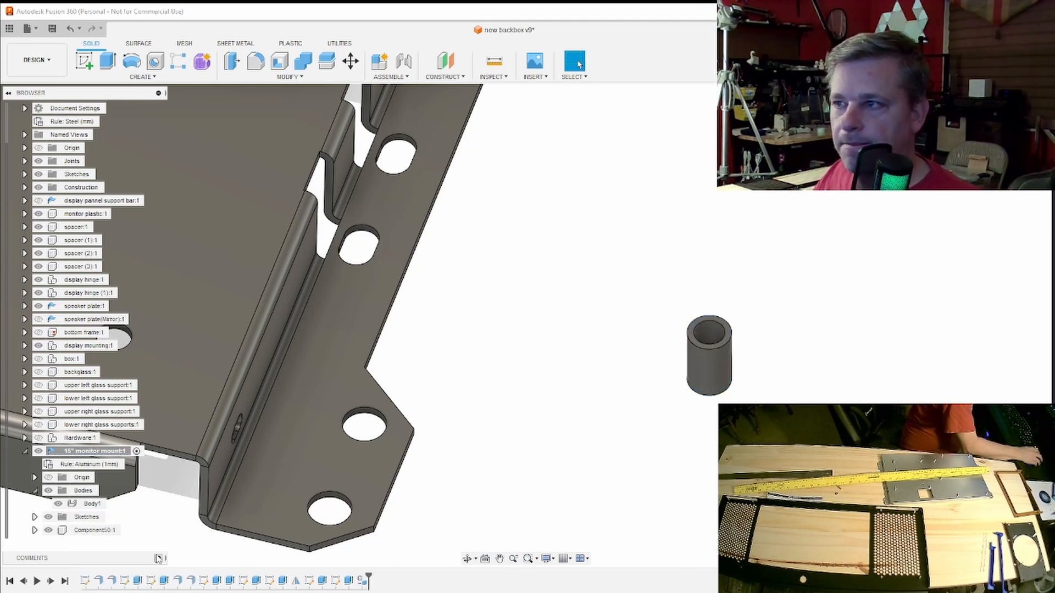
- Rename the tube's component to 15" mount standoff
right_click(86, 530)
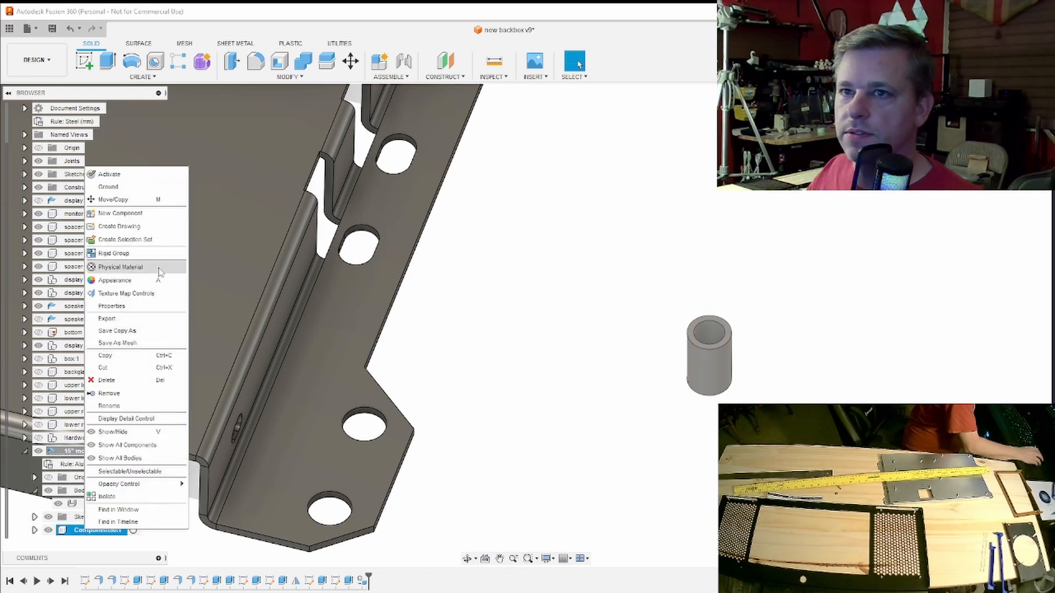
click(138, 407)
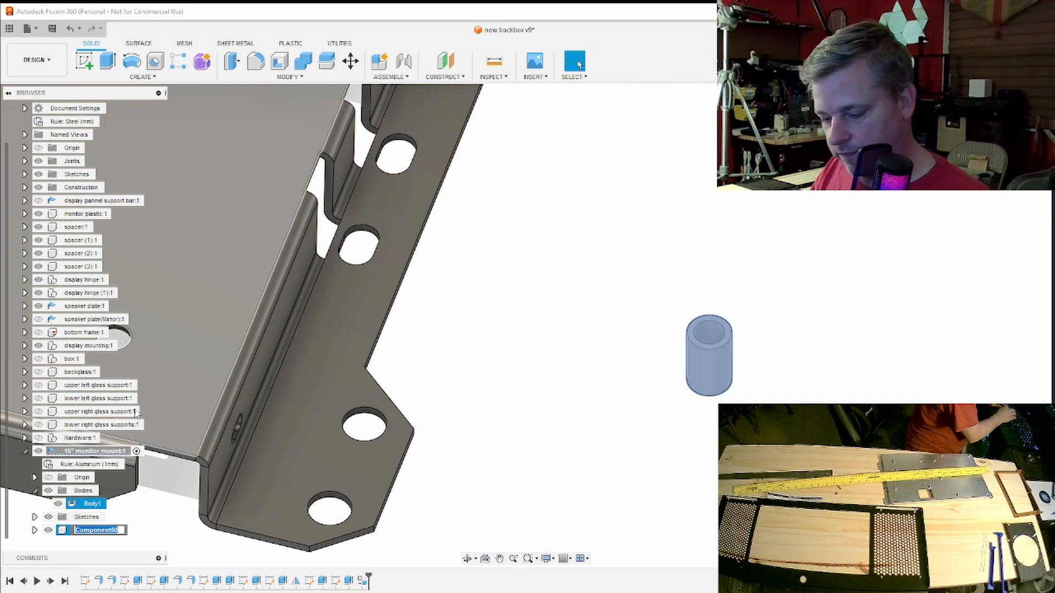
text(15" mount standoff)
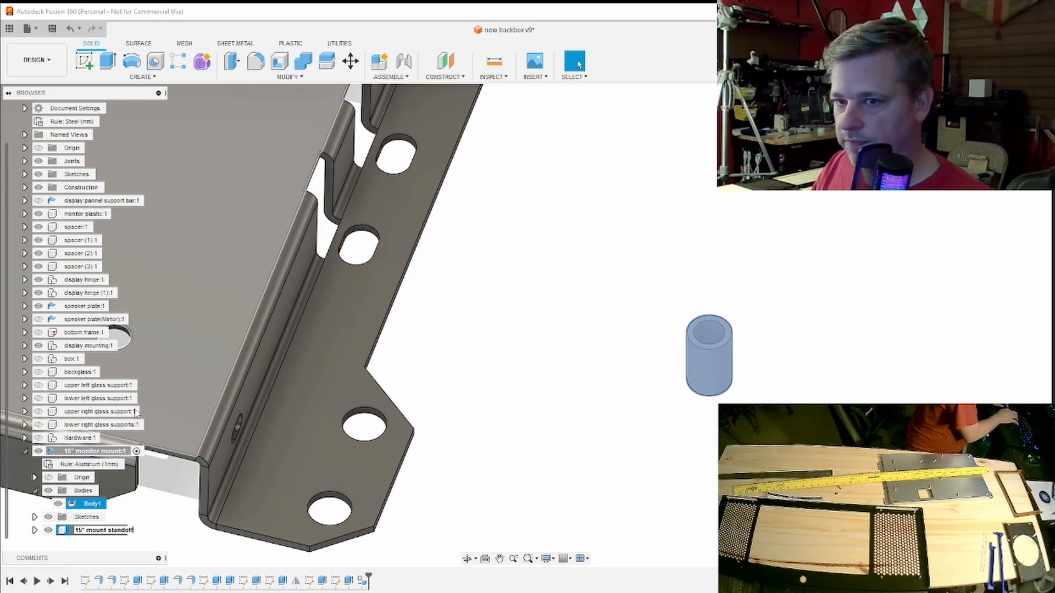
key(Return)
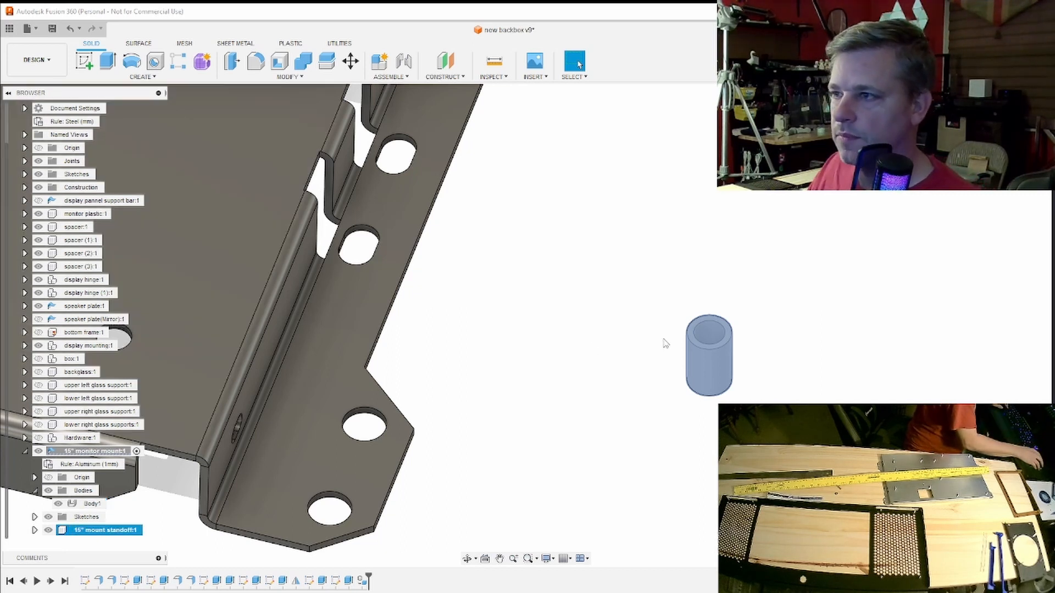
mouse_move(526, 326)
shift+middle_down()
mouse_move(530, 261)
mouse_move(513, 272)
mouse_move(488, 250)
shift+middle_up()
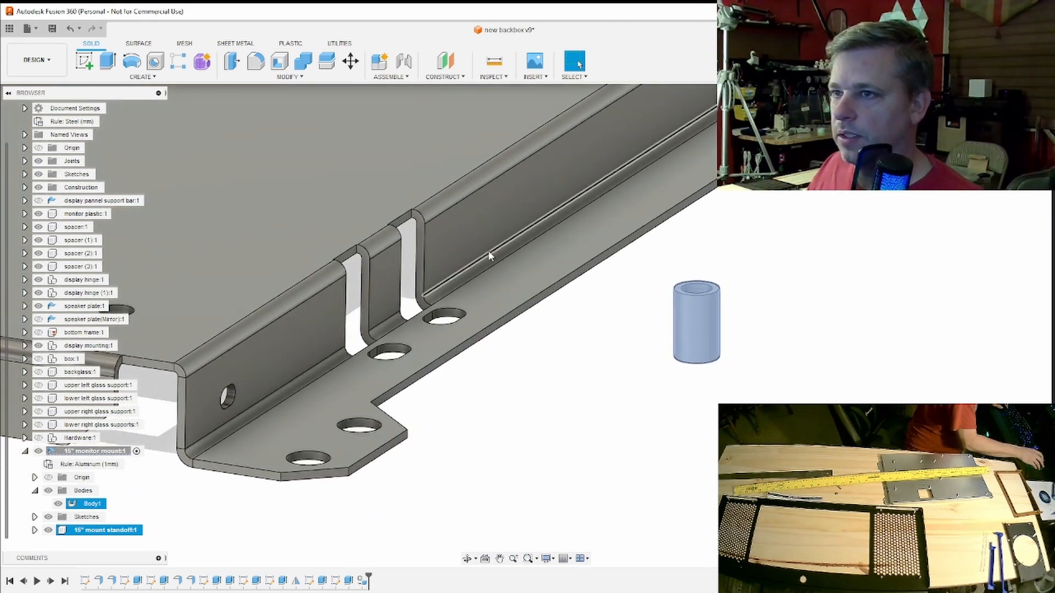
scroll(488, 250, down, 3)
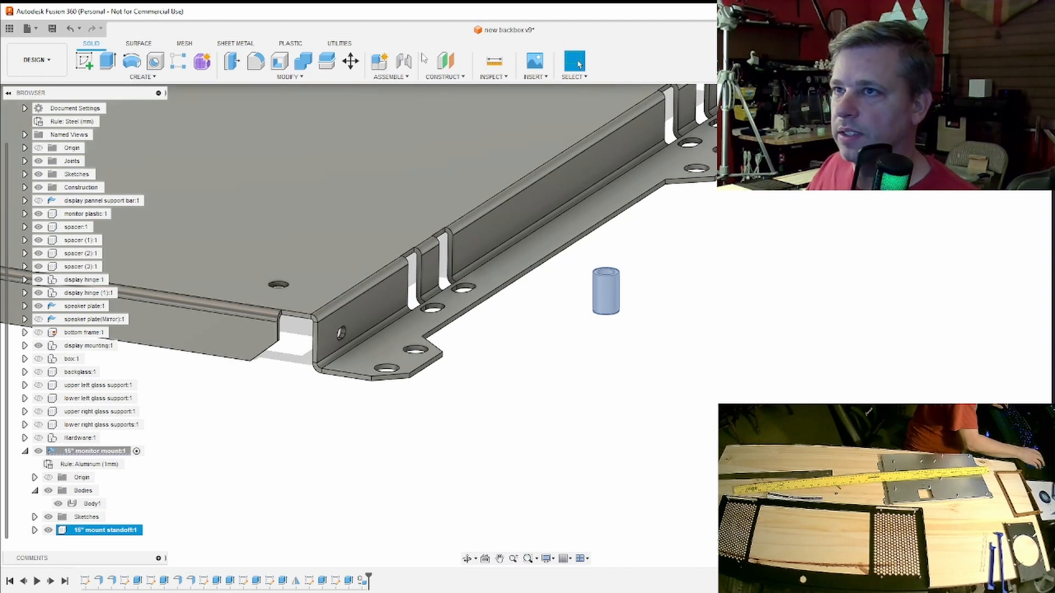
right_click(82, 532)
click(493, 408)
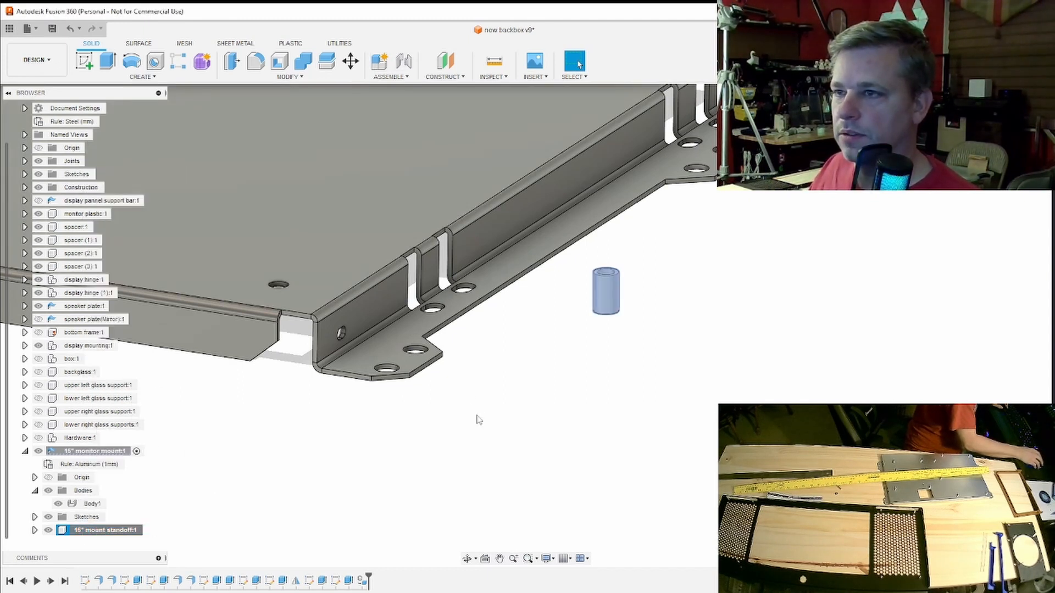
scroll(467, 386, down, 3)
middle_drag(467, 386, 511, 460)
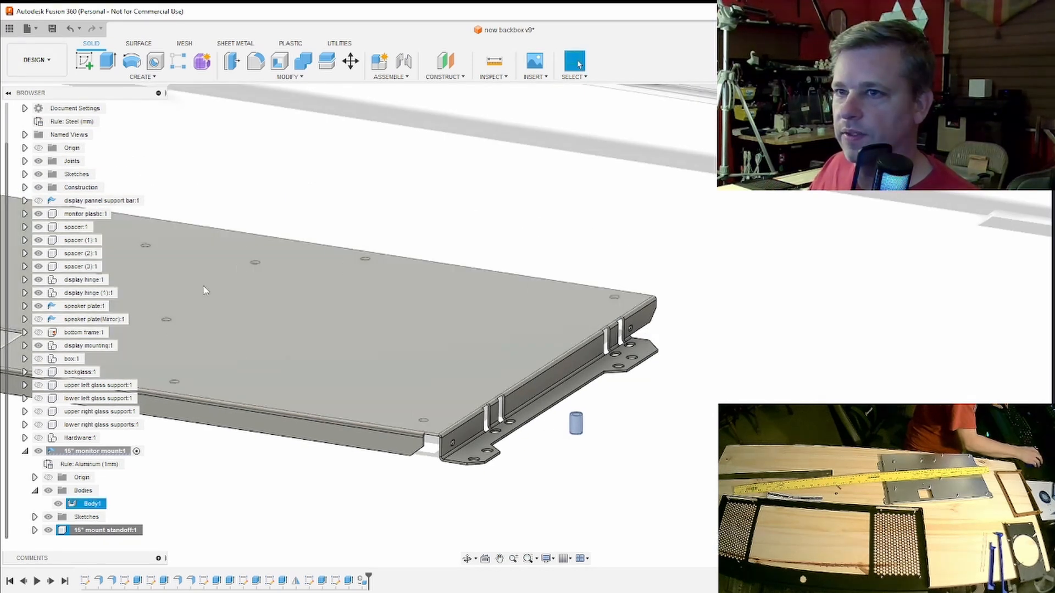
middle_drag(170, 250, 342, 300)
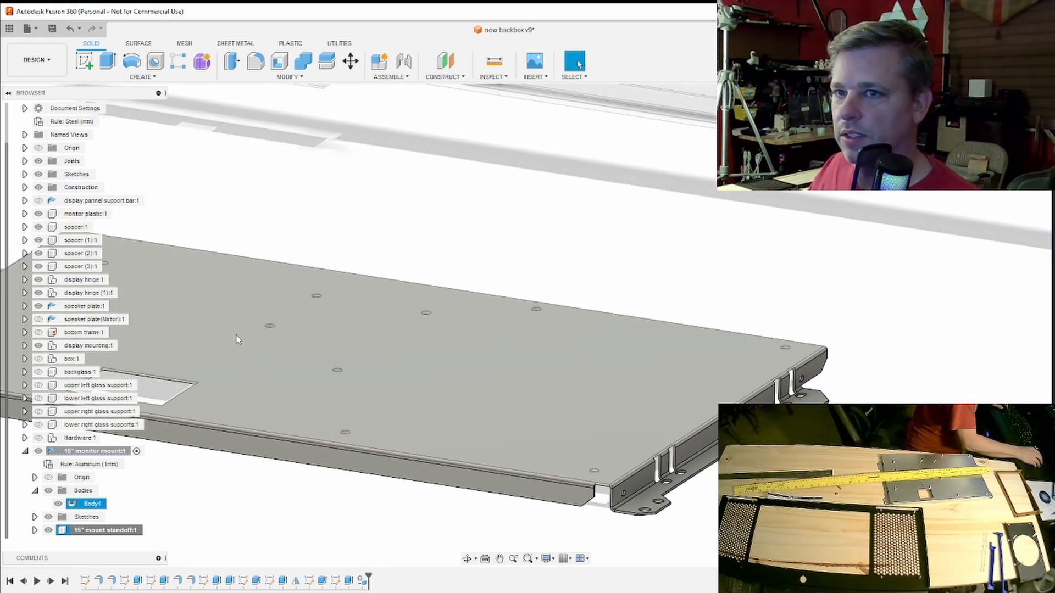
double_click(99, 531)
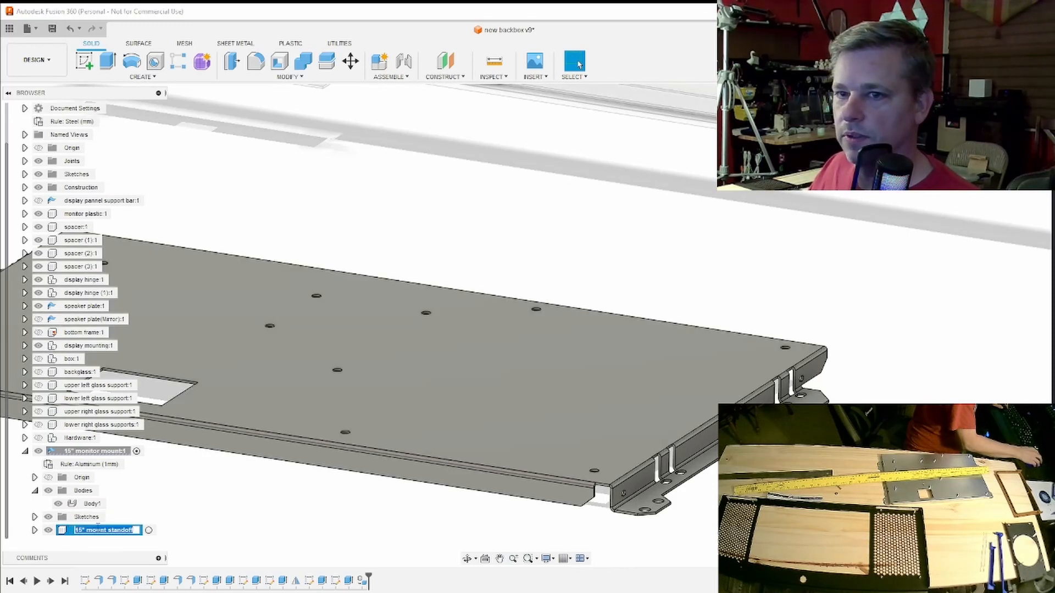
key(Escape)
- Copy the 15" mount standoff component and paste it as an independent new component inside the 15" monitor mount, shifted beside the original
right_click(70, 531)
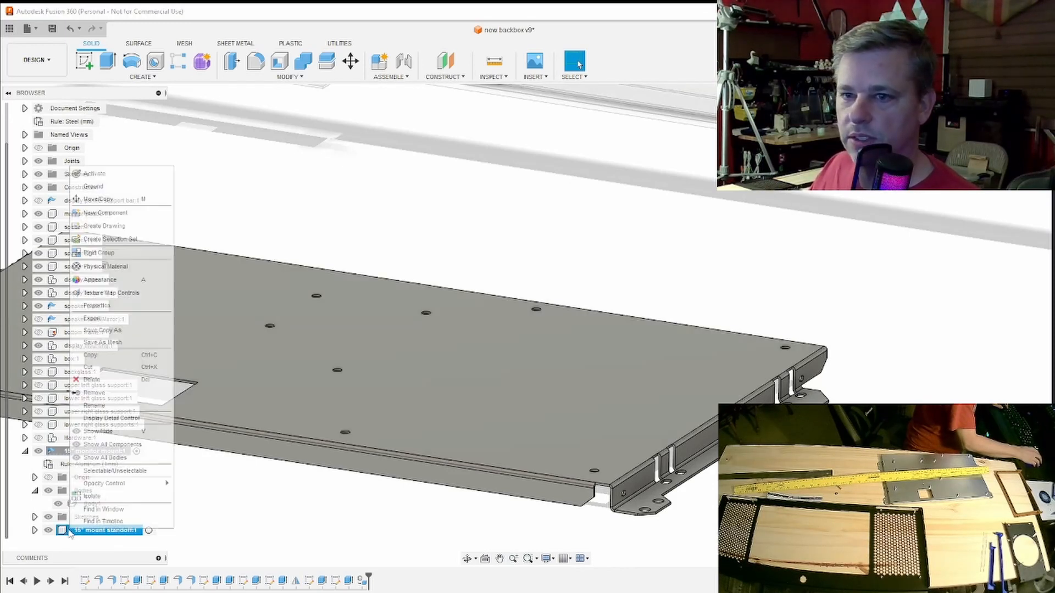
click(117, 368)
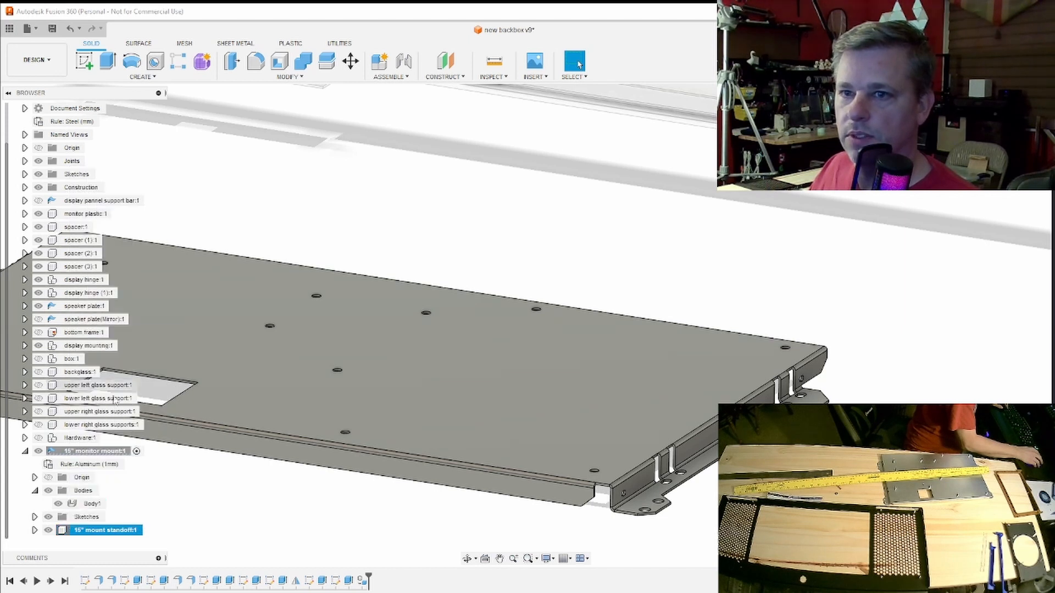
right_click(87, 453)
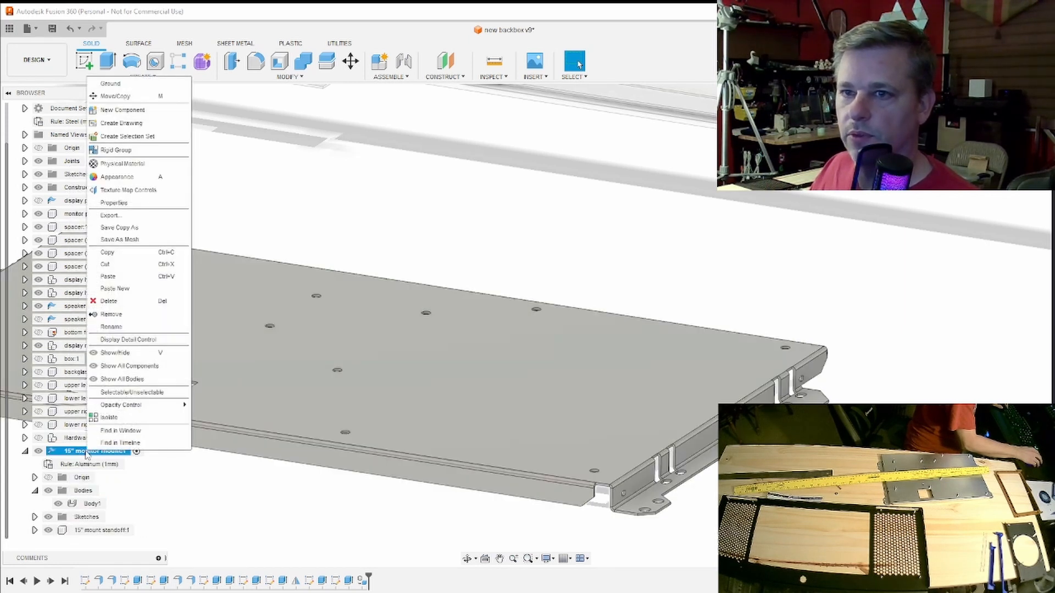
click(121, 293)
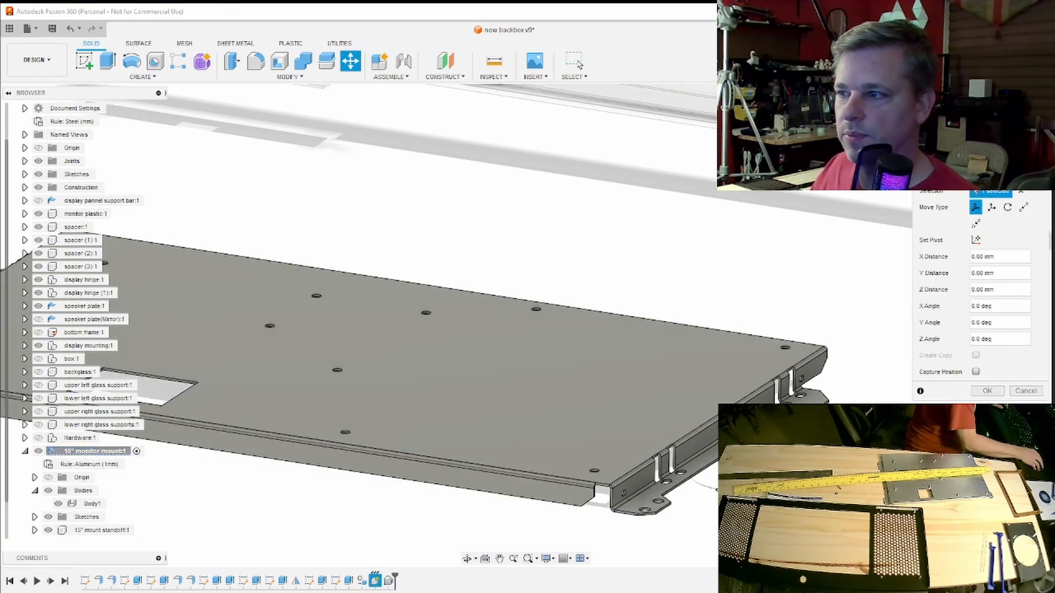
drag(728, 473, 750, 477)
click(579, 65)
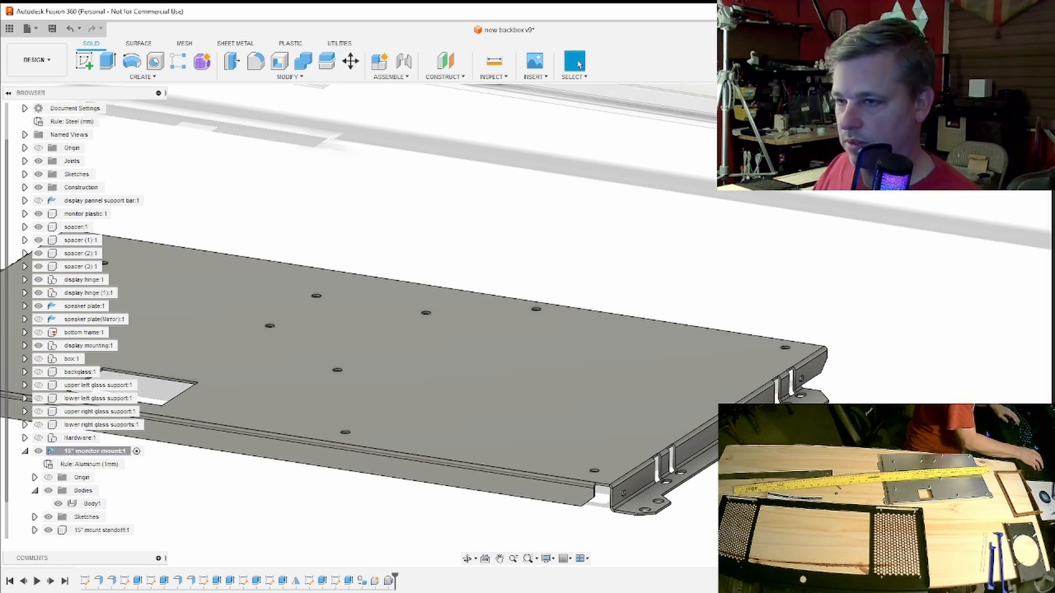
- Paste two more independent standoff copies into the 15" monitor mount component, moving the first of them 10 mm in X
right_click(87, 451)
click(139, 291)
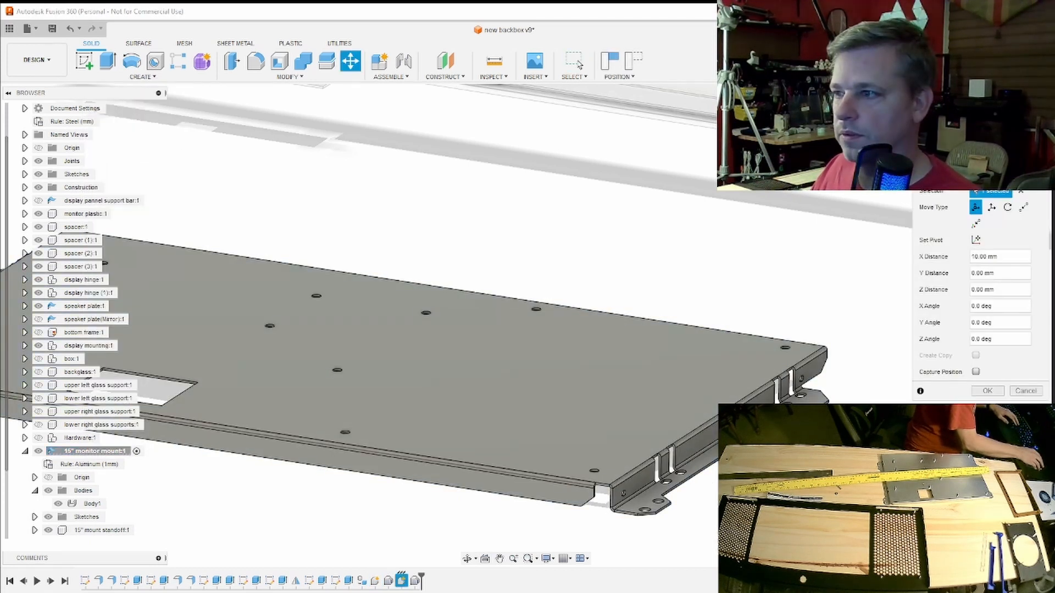
key(Return)
right_click(80, 452)
click(120, 292)
key(Return)
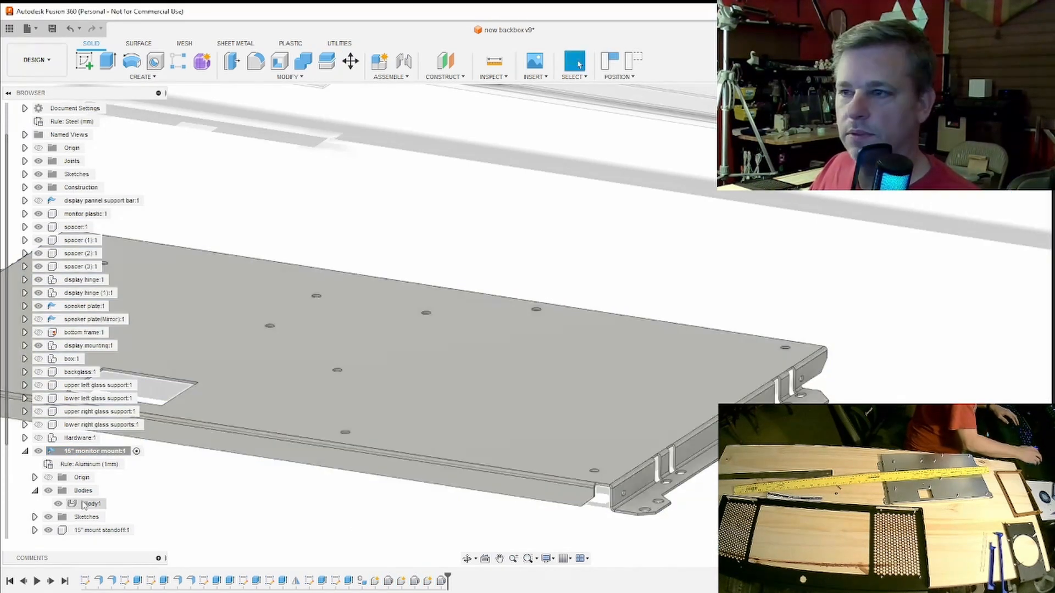
- Paste a fourth independent copy of the standoff into the 15" monitor mount component
scroll(88, 503, down, 1)
drag(92, 495, 96, 531)
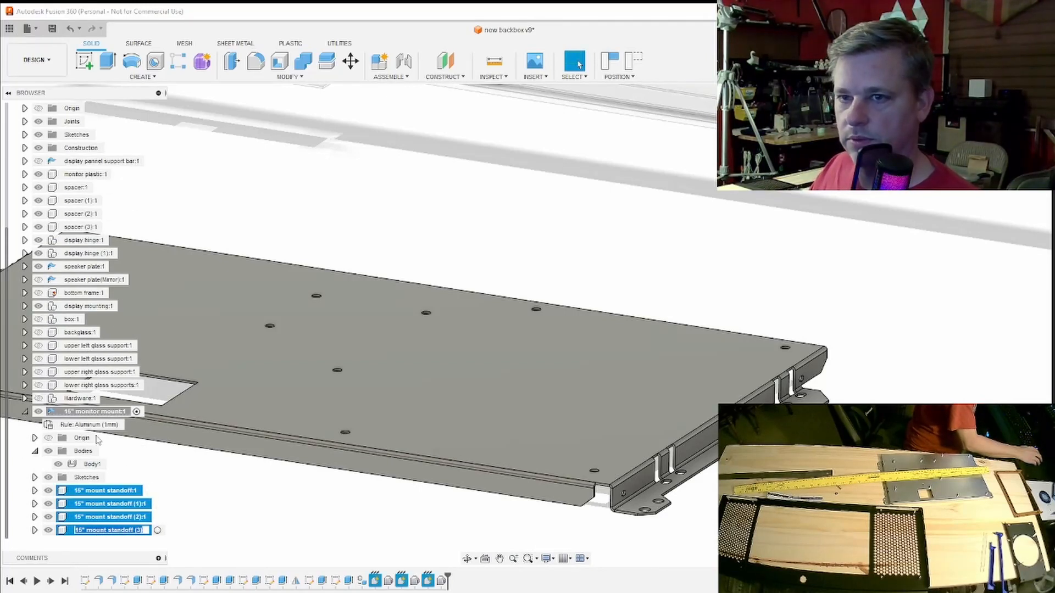
right_click(86, 413)
click(144, 592)
key(Return)
scroll(94, 495, down, 1)
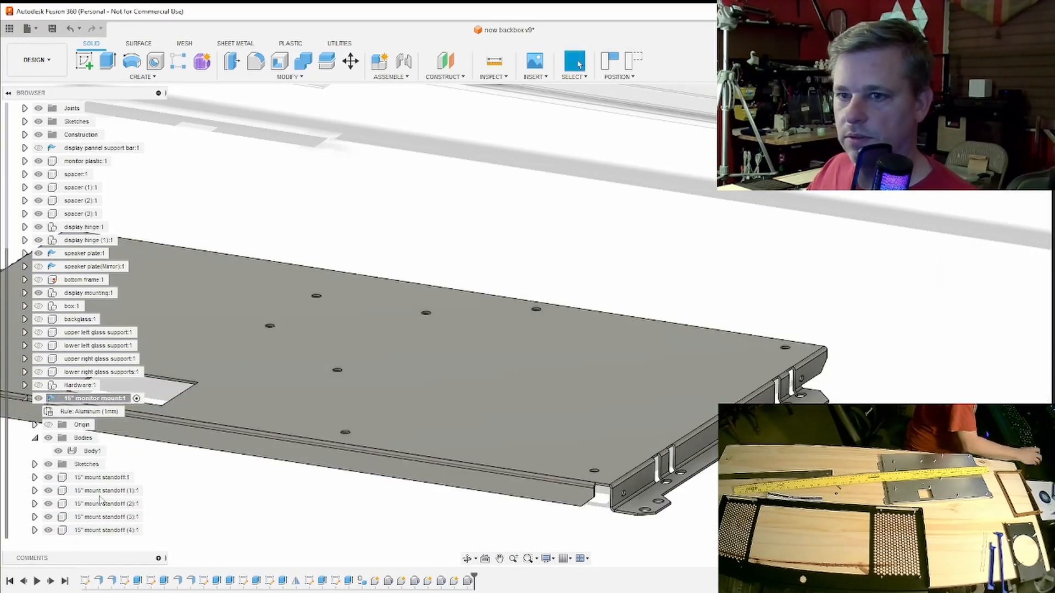
- Copy all five standoff components together and paste them as new independent components inside the 15" monitor mount
drag(94, 478, 98, 531)
right_click(97, 477)
click(124, 591)
right_click(88, 401)
click(123, 591)
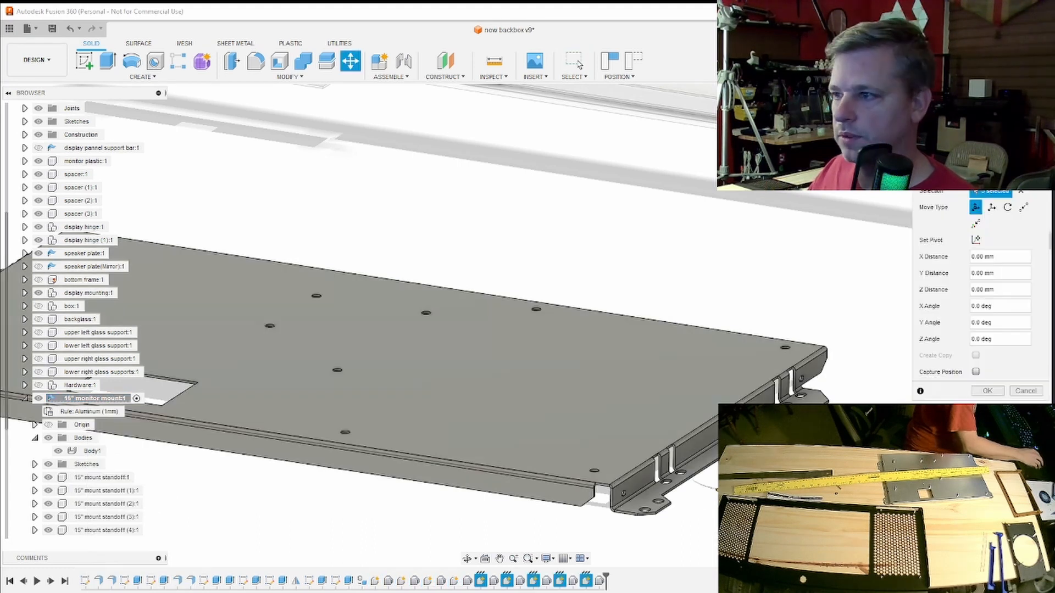
key(Return)
click(92, 451)
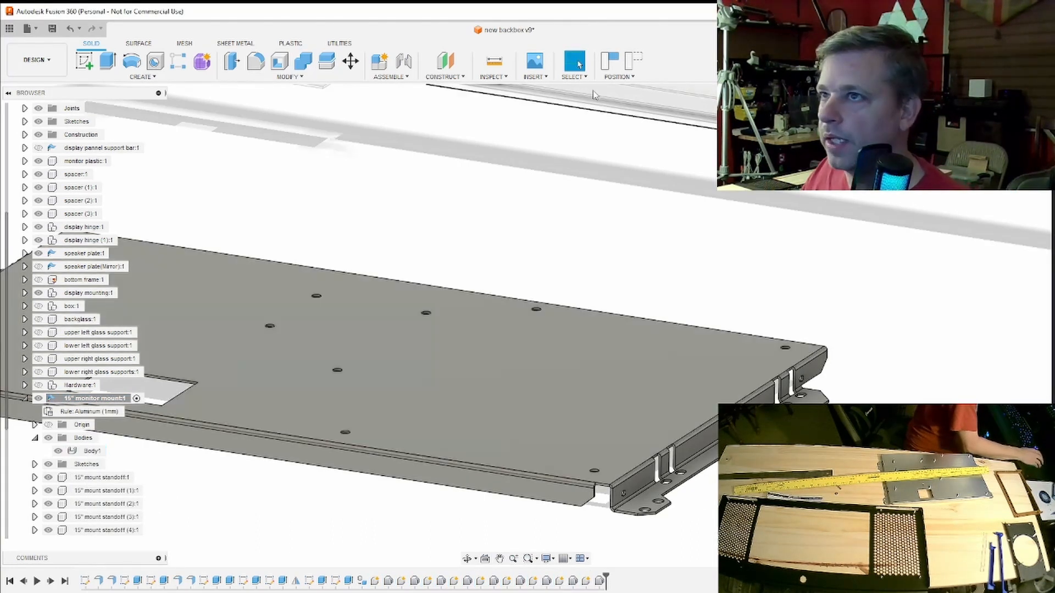
- Joint the bottom end of one standoff to the centre of the mounting hole near the plate's flanged corner
click(499, 138)
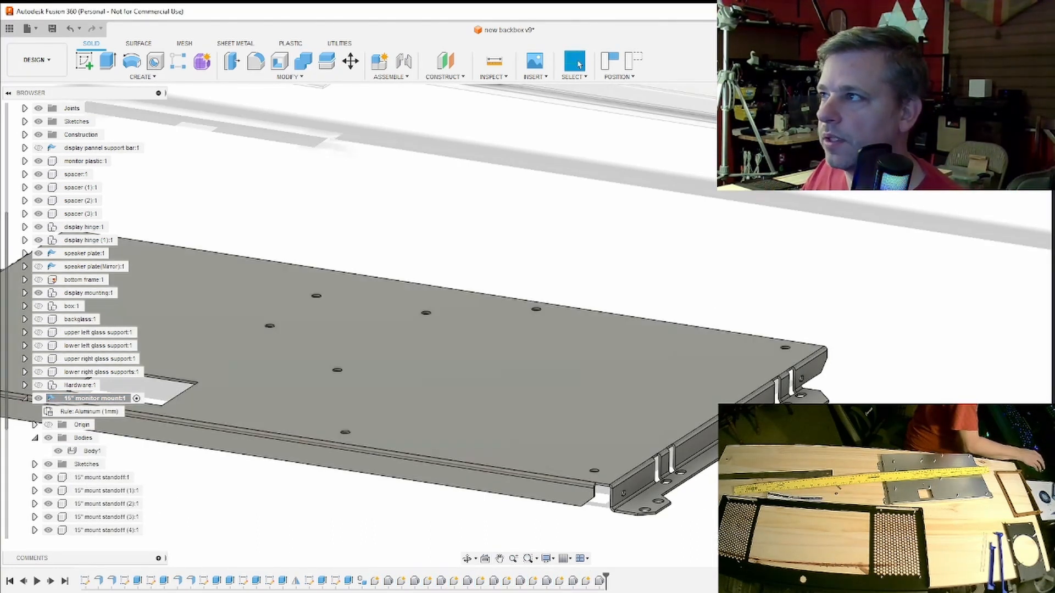
shift+middle_drag(769, 495, 838, 384)
scroll(838, 384, up, 5)
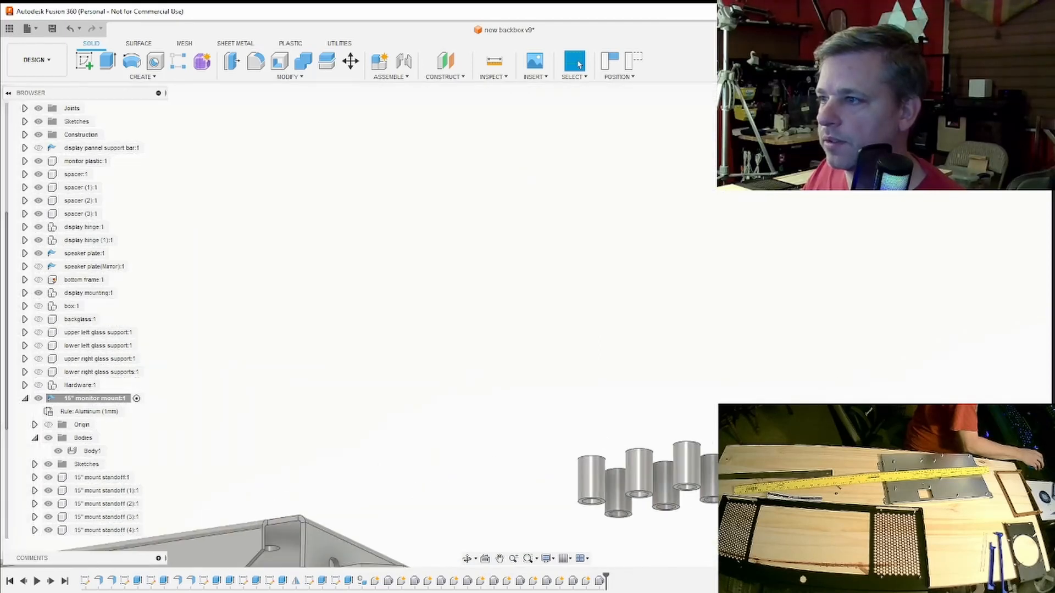
middle_drag(816, 423, 817, 346)
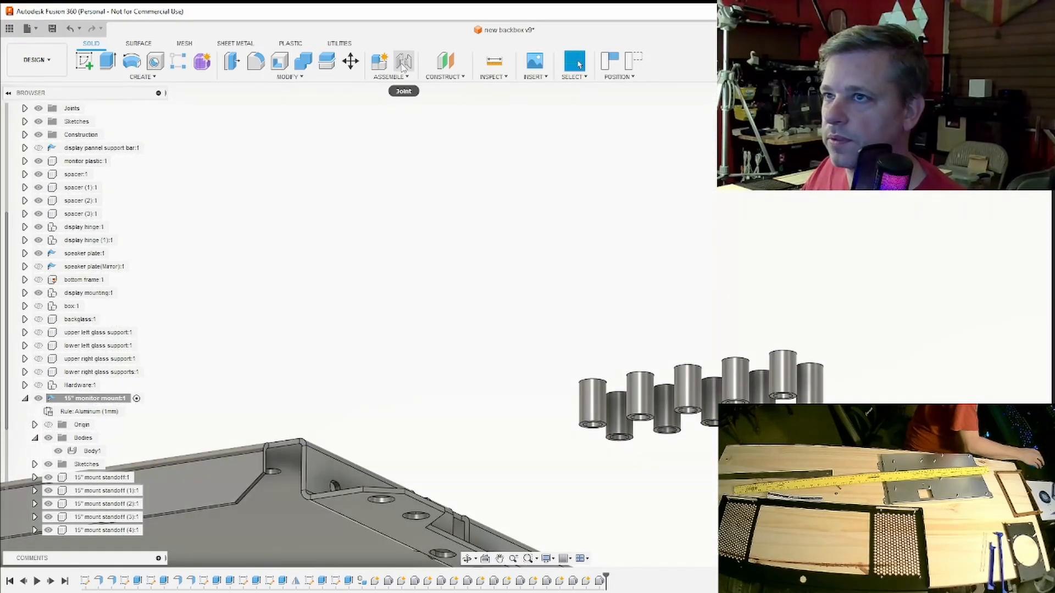
click(403, 61)
scroll(800, 412, up, 5)
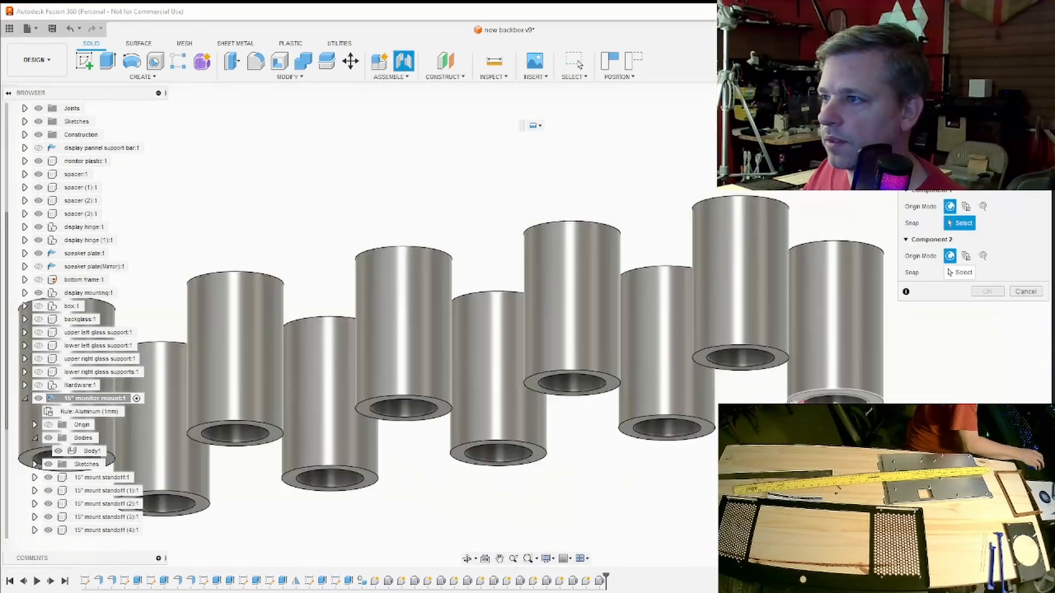
click(741, 362)
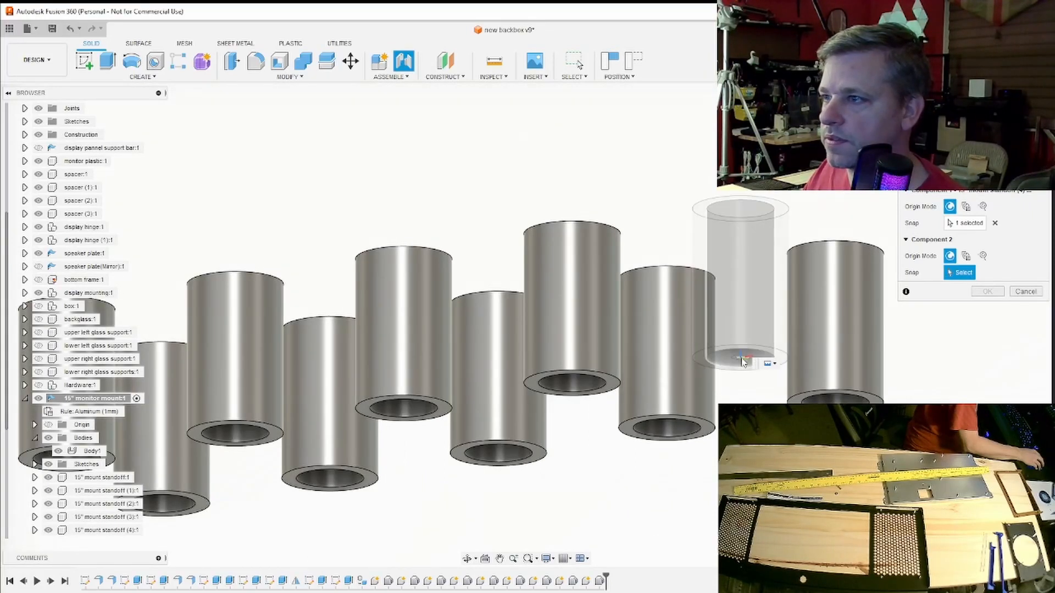
scroll(720, 351, down, 8)
shift+middle_drag(678, 200, 860, 324)
scroll(444, 483, up, 6)
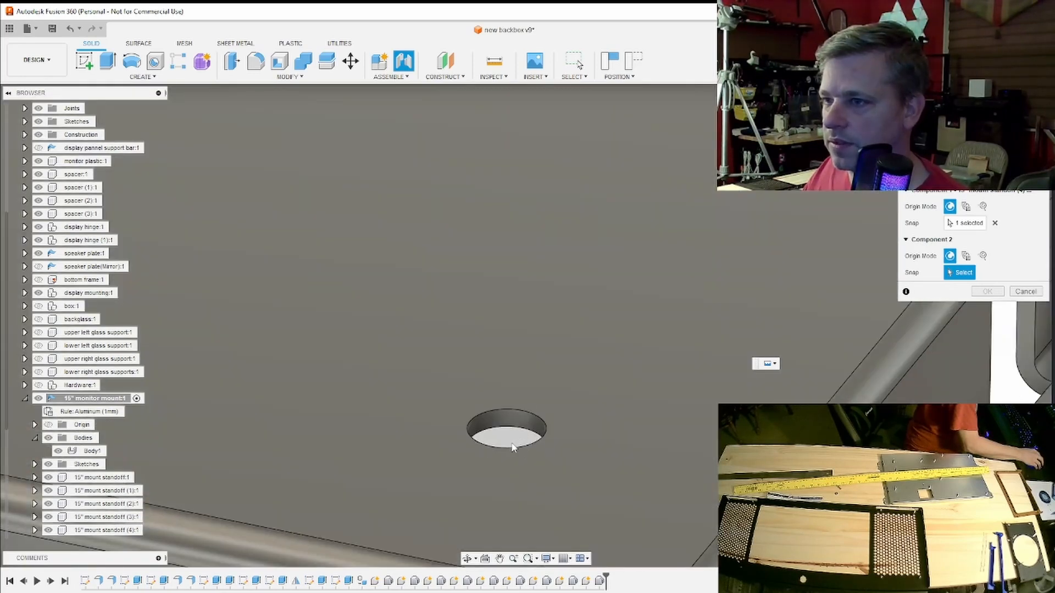
click(511, 447)
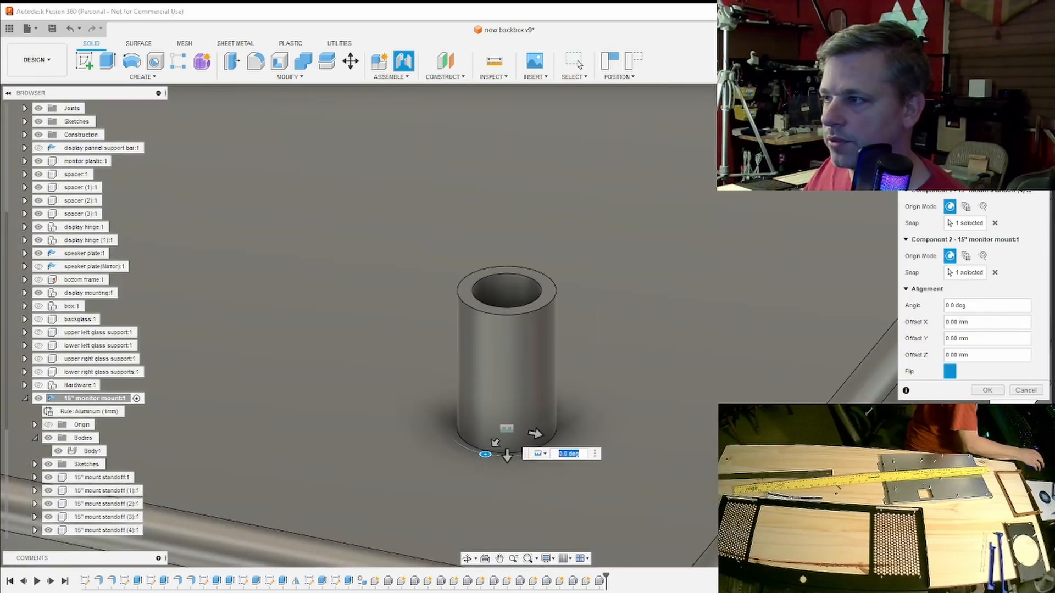
click(987, 390)
scroll(566, 328, down, 5)
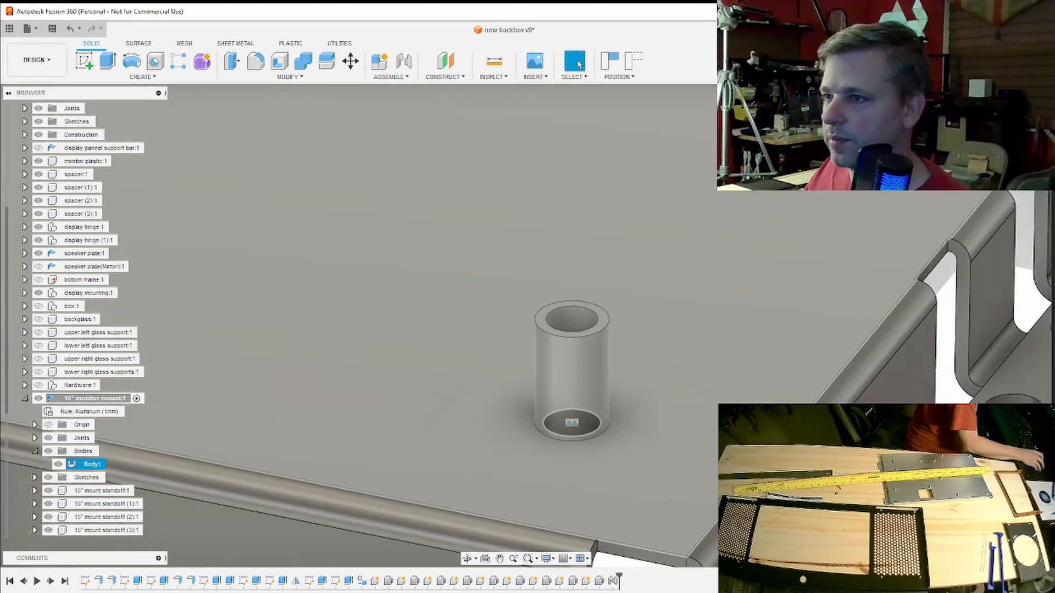
key(Escape)
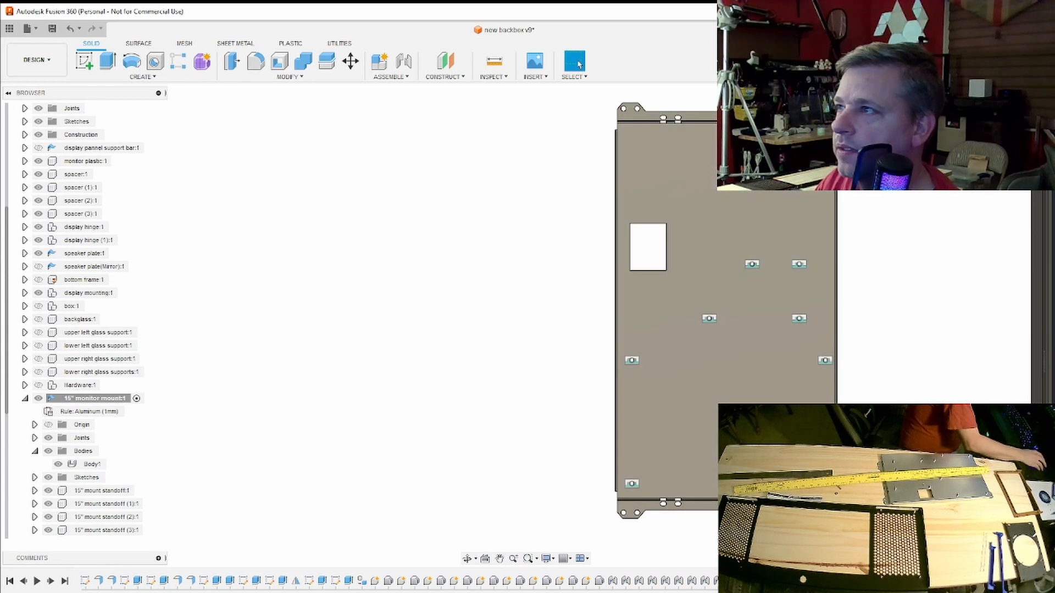
- Examine the mount plate and its standoffs from several angles in relation to the display and speaker frame
shift+middle_drag(525, 326, 439, 236)
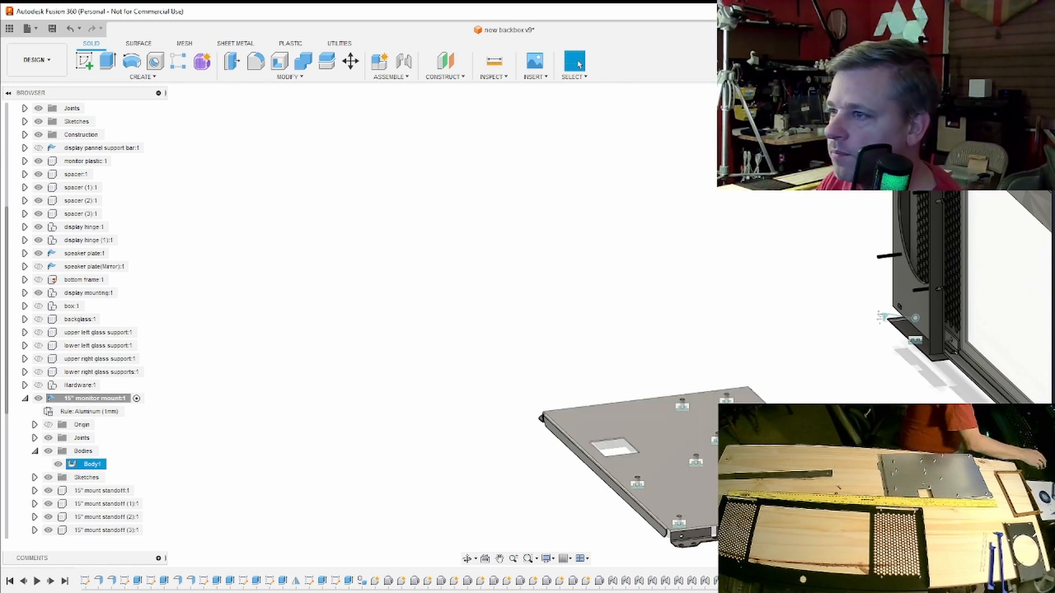
scroll(744, 445, up, 3)
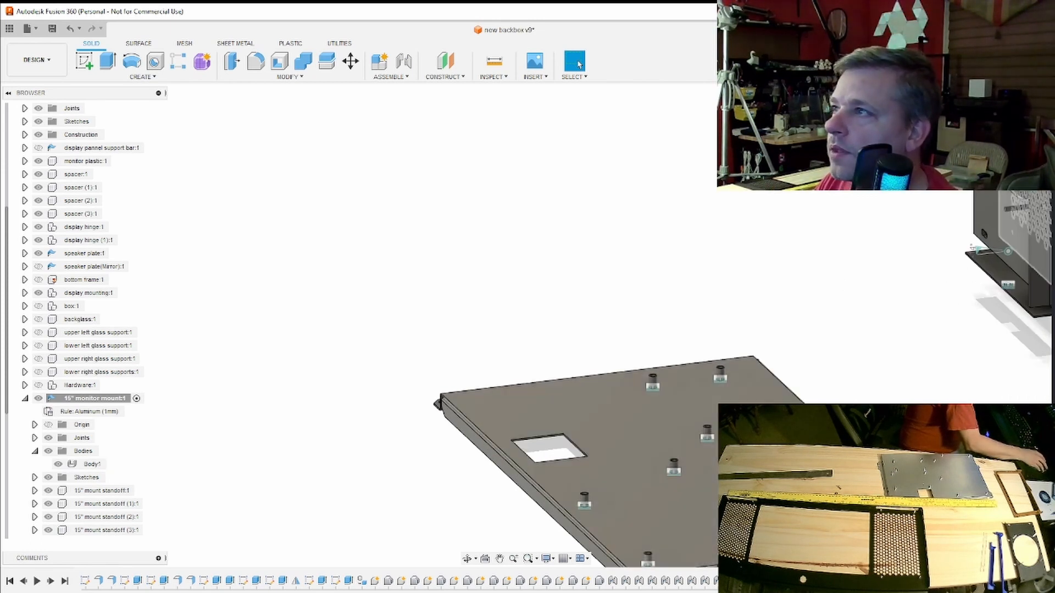
mouse_move(744, 445)
shift+middle_down()
mouse_move(753, 486)
mouse_move(863, 423)
mouse_move(912, 409)
mouse_move(912, 269)
shift+middle_up()
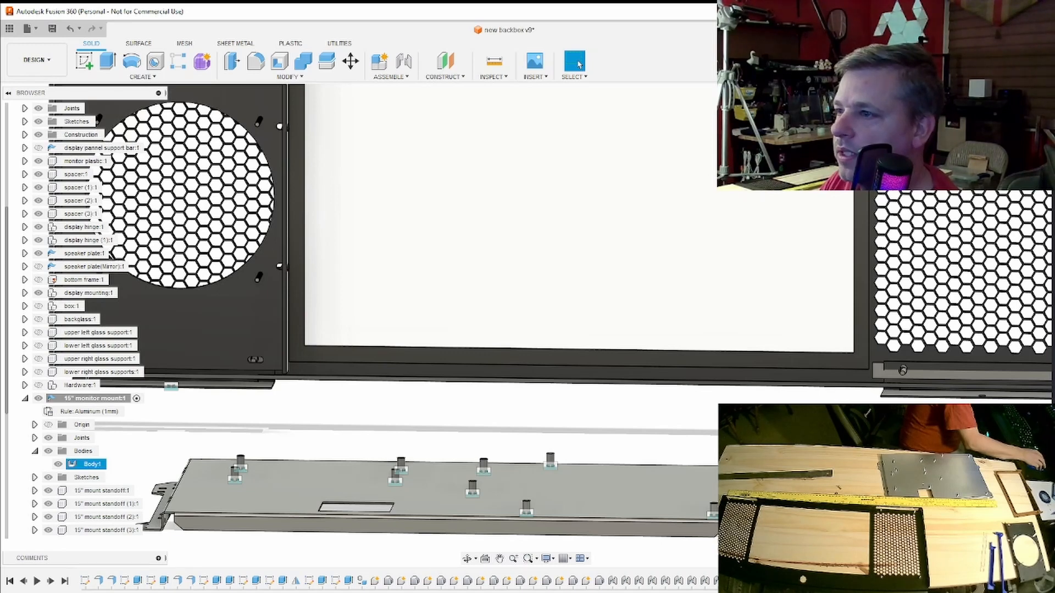
shift+middle_drag(525, 326, 886, 335)
scroll(886, 335, down, 2)
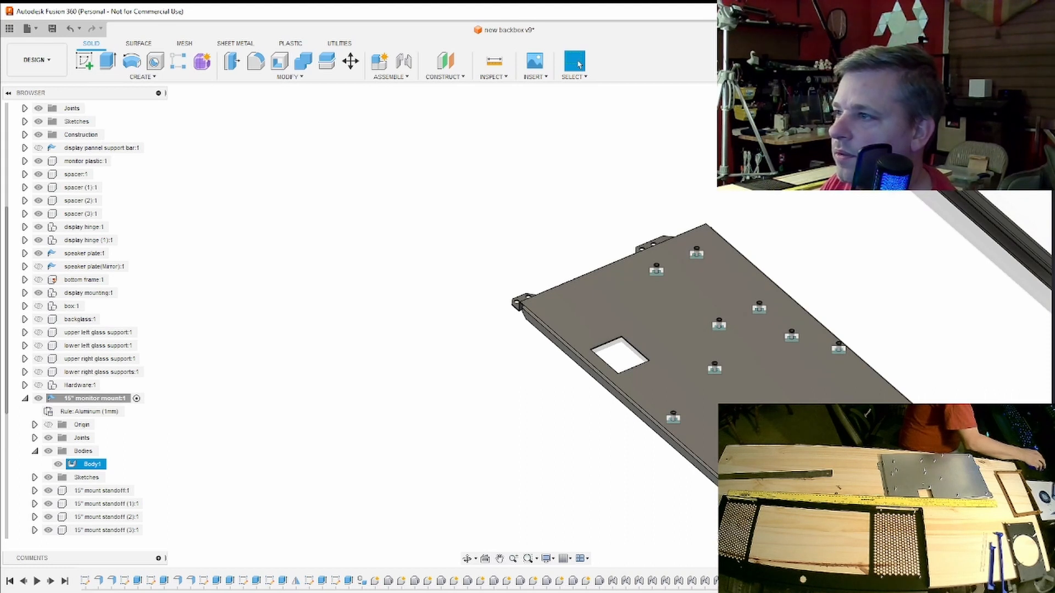
click(923, 364)
scroll(923, 365, down, 2)
middle_drag(923, 365, 779, 391)
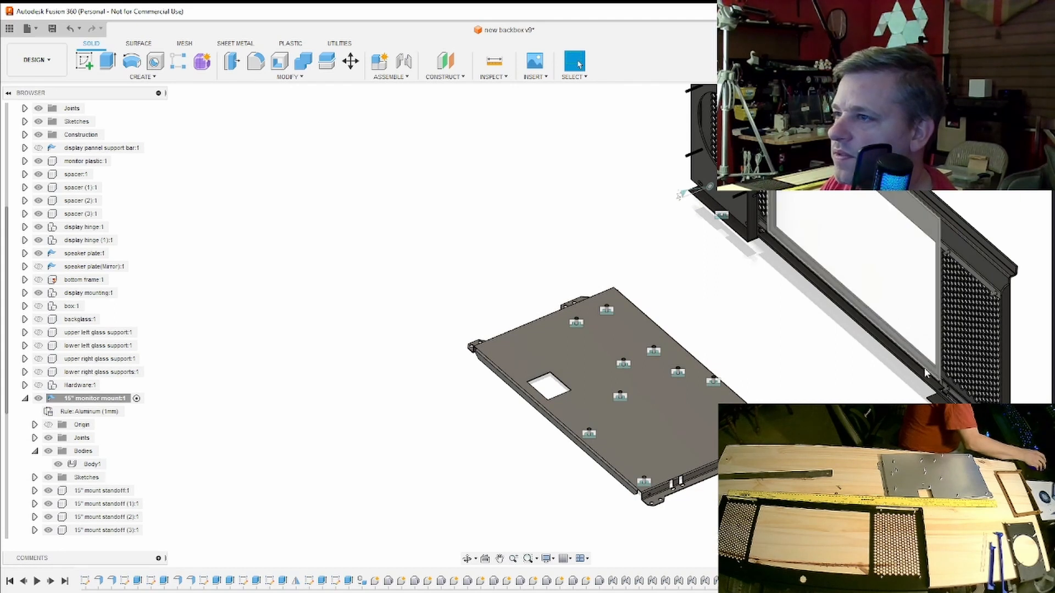
click(636, 400)
scroll(636, 401, up, 1)
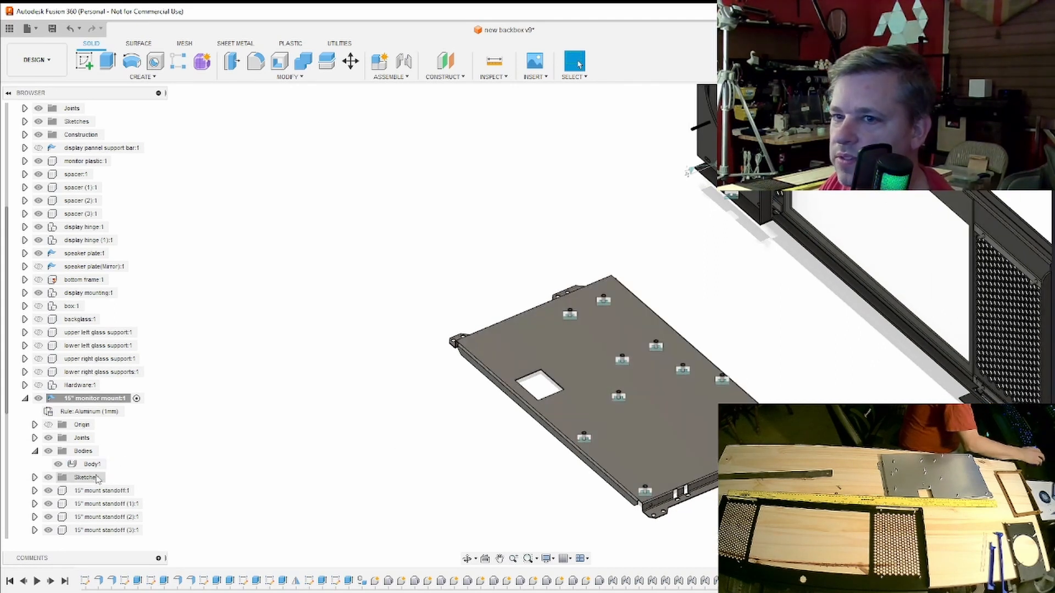
- Hide all ten rigid joints, Rigid 1 to Rigid 10, of the 15" monitor mount component
click(34, 438)
scroll(36, 443, down, 2)
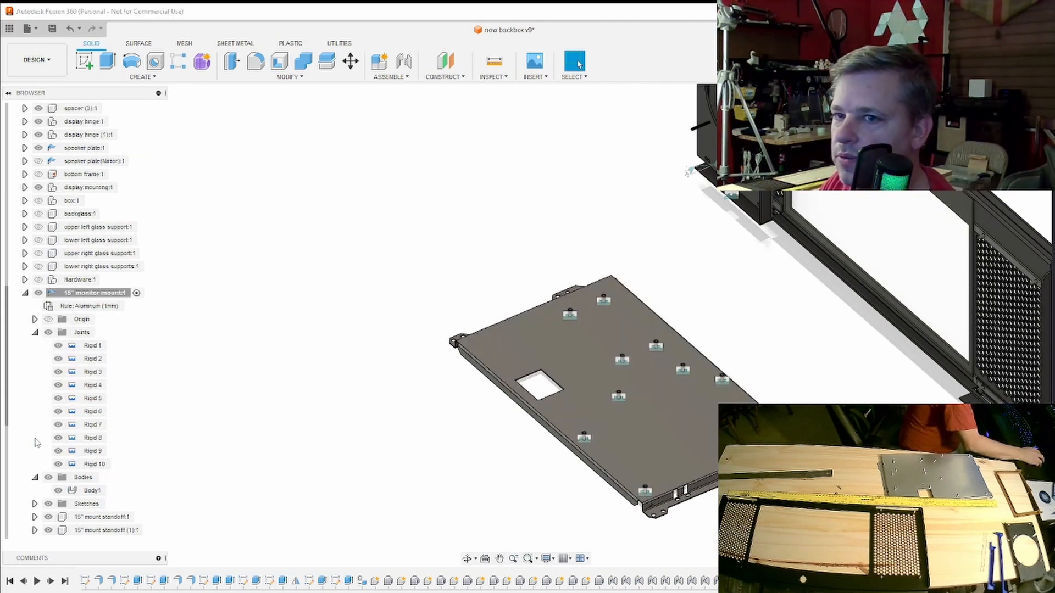
click(58, 348)
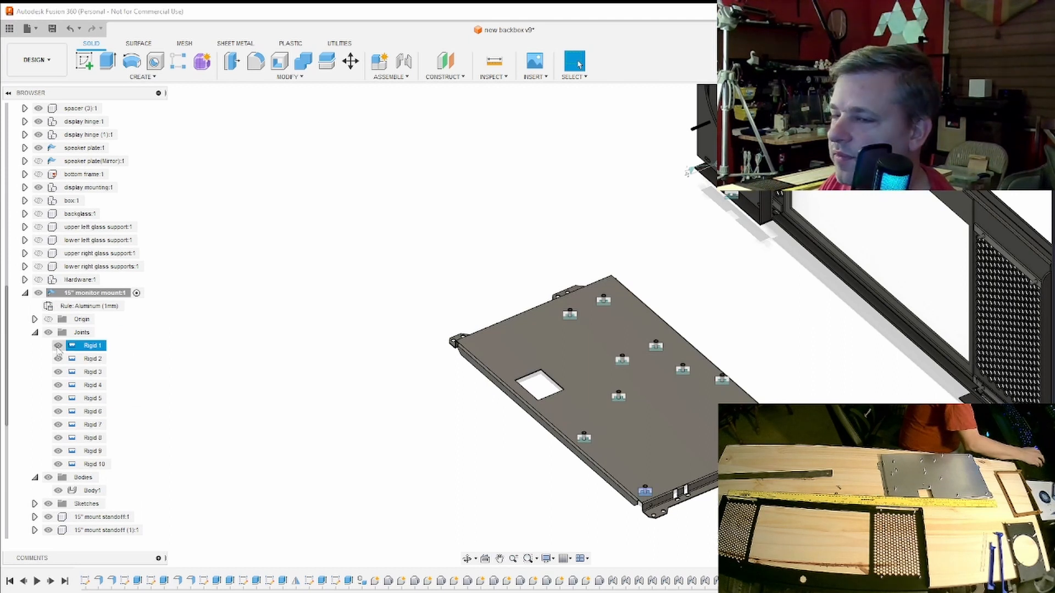
click(58, 345)
click(58, 359)
click(58, 372)
click(57, 385)
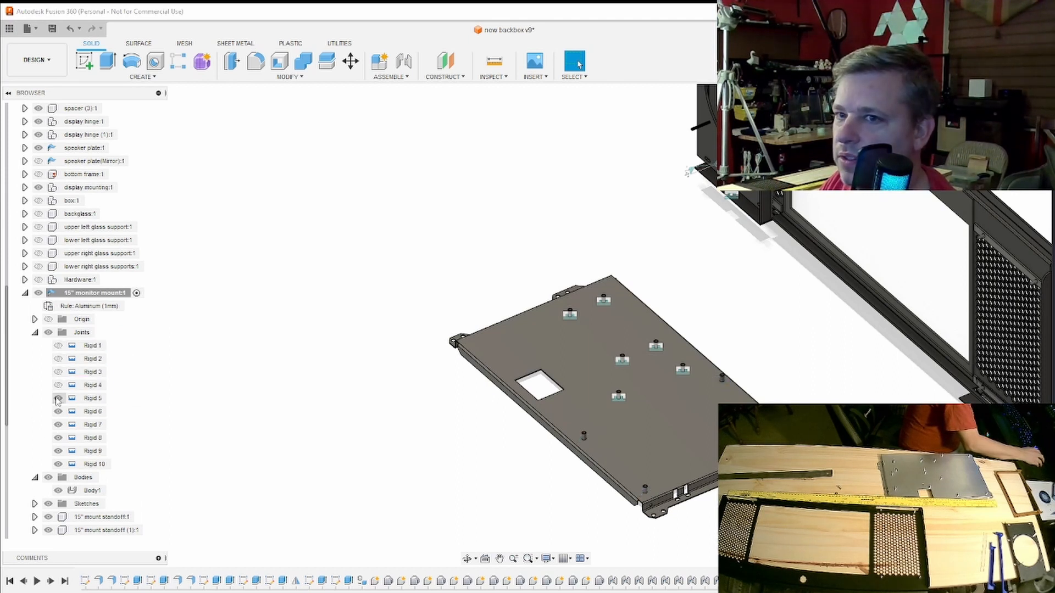
click(58, 399)
click(58, 411)
click(57, 425)
click(58, 438)
click(58, 451)
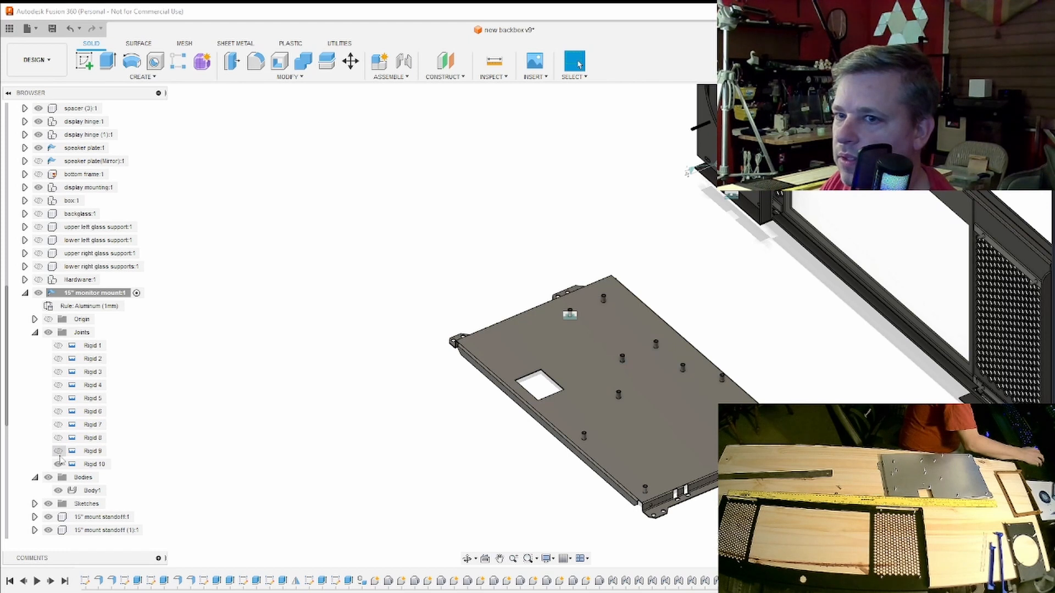
click(58, 465)
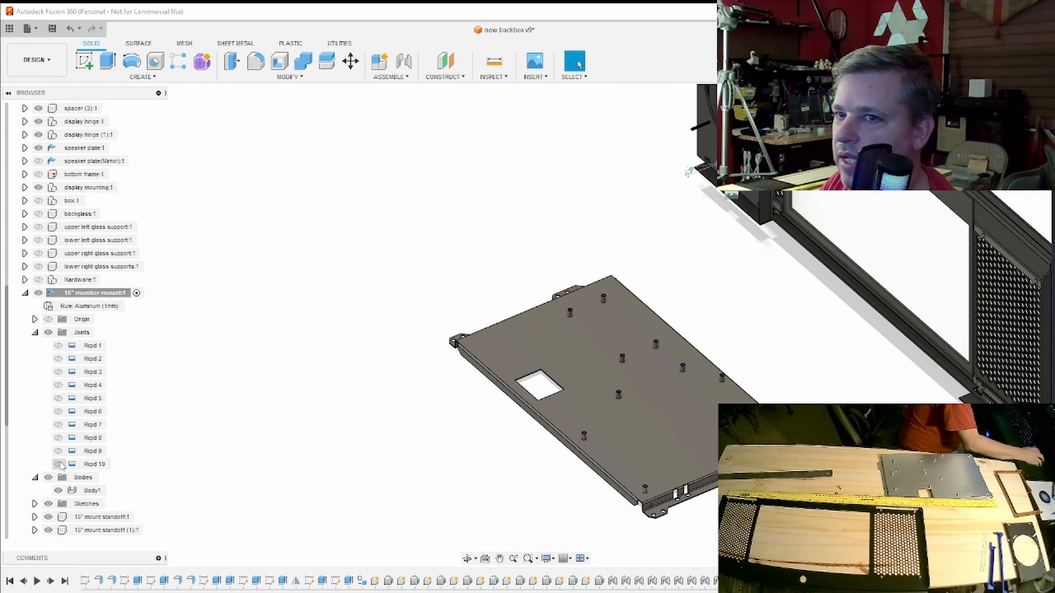
click(34, 334)
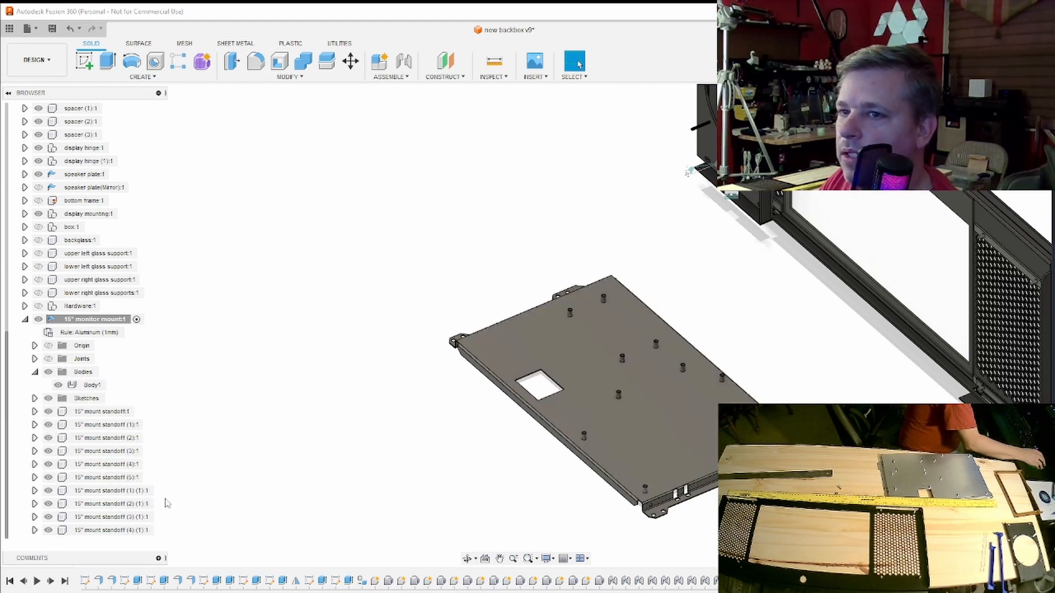
- Rotate the whole 15" monitor mount 90° about the X axis so the plate stands upright
click(34, 373)
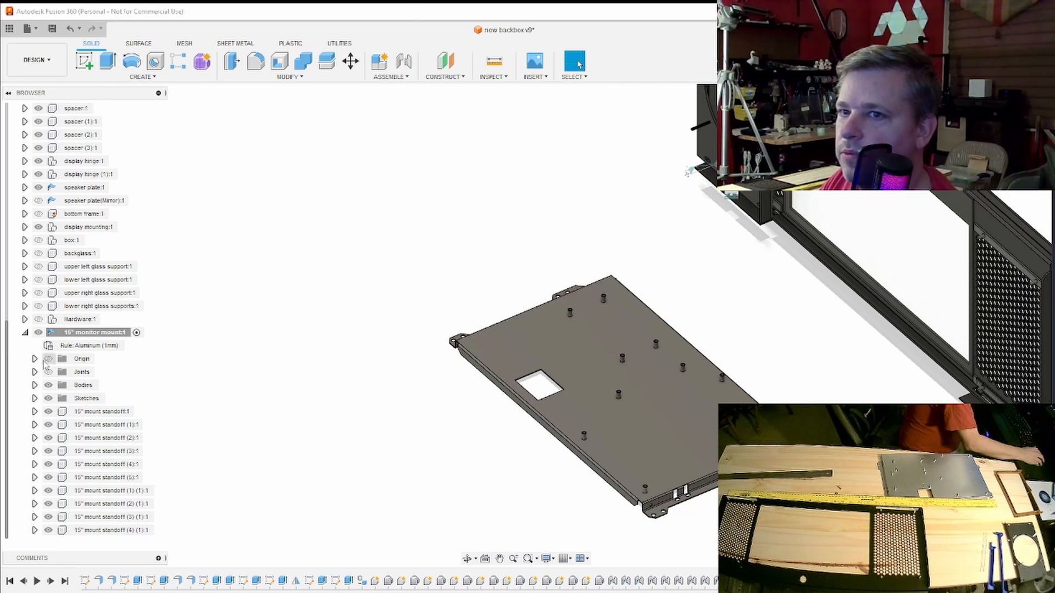
click(24, 333)
click(93, 465)
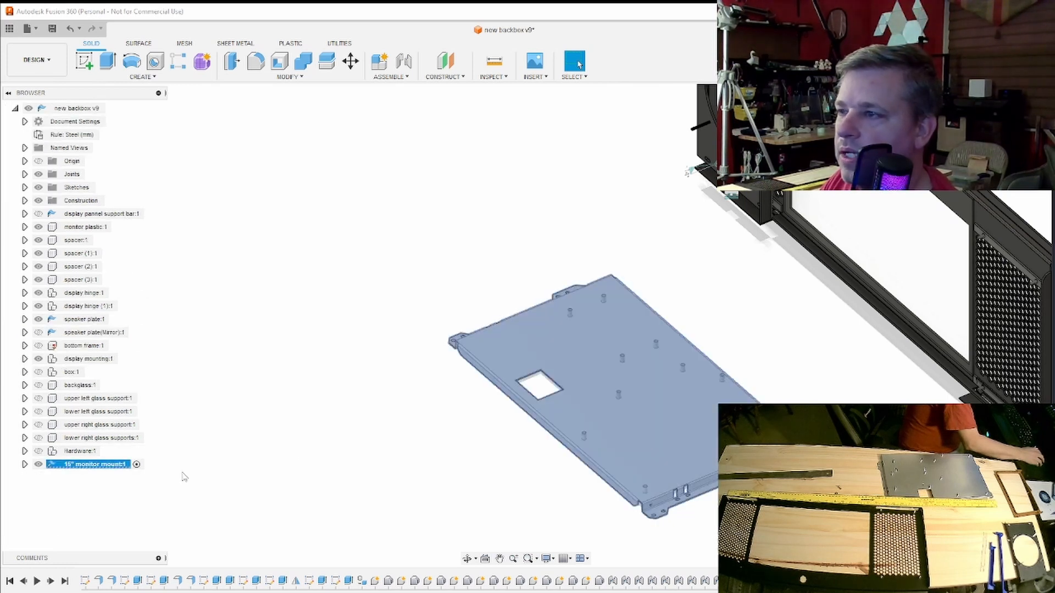
click(354, 71)
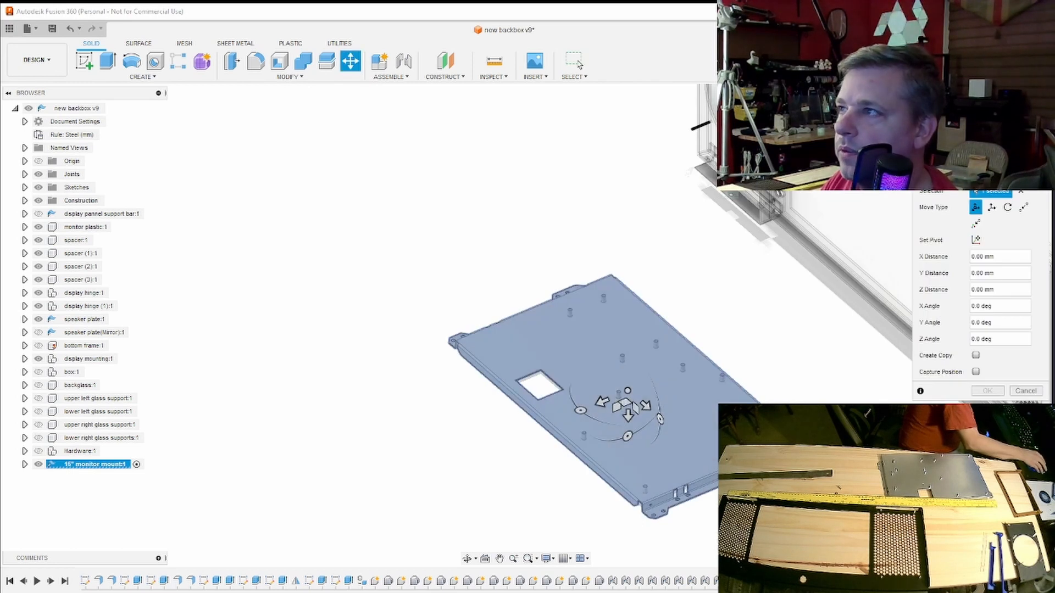
click(1022, 127)
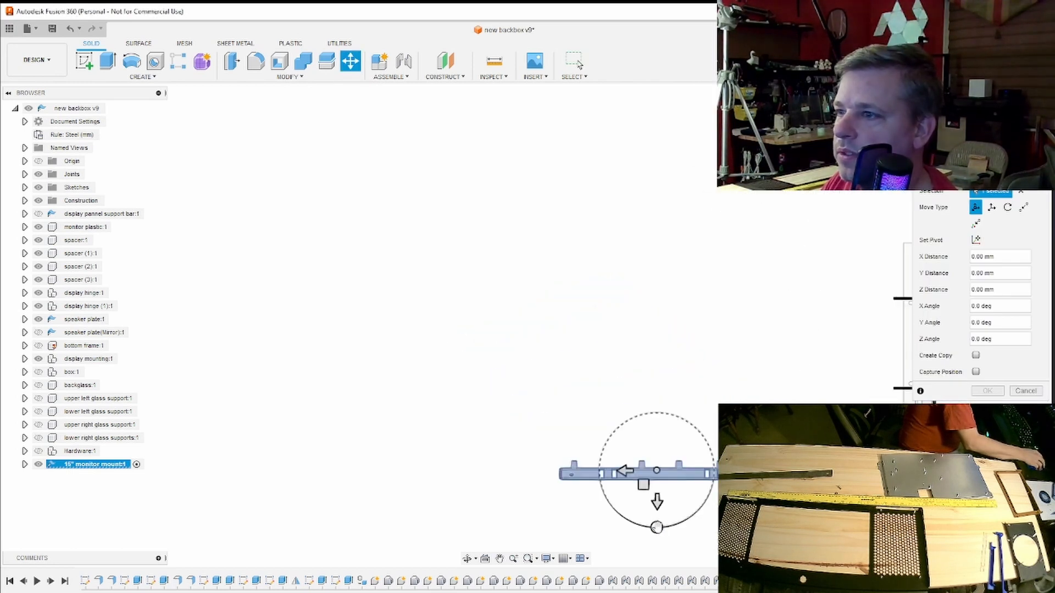
drag(657, 528, 713, 471)
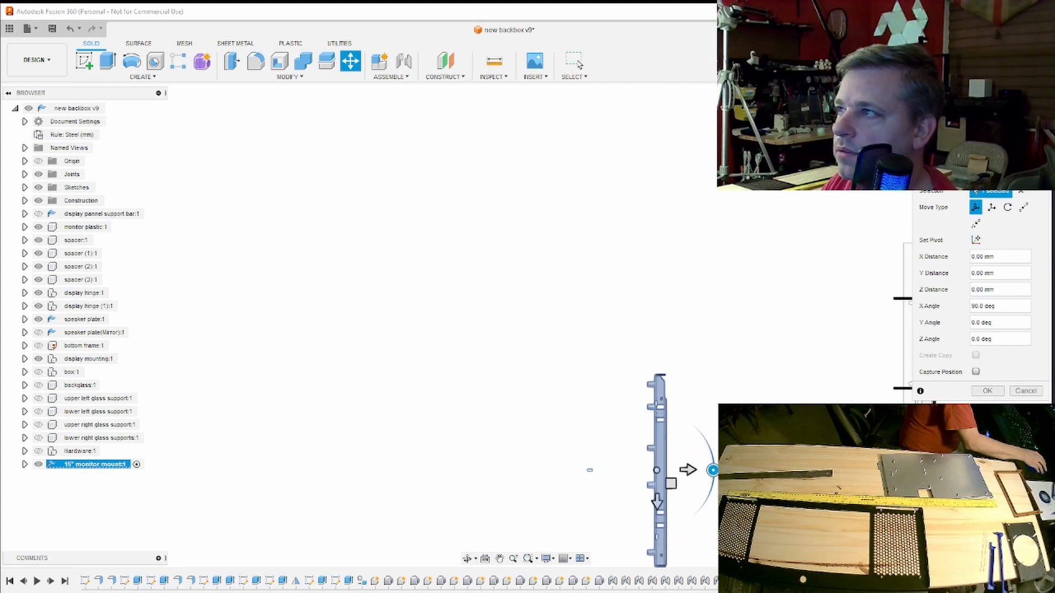
mouse_move(712, 471)
shift+middle_down()
mouse_move(739, 484)
mouse_move(720, 479)
shift+middle_up()
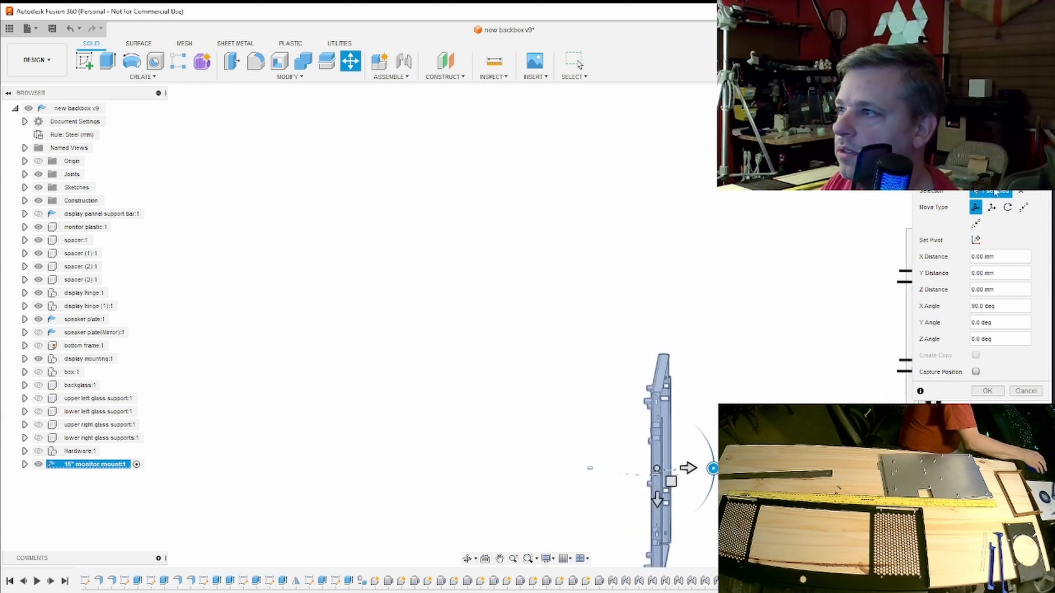
- Move the upright monitor mount -130 mm in Y and 260 mm in Z, bringing it close behind the display frame
click(1011, 130)
middle_drag(663, 375, 285, 295)
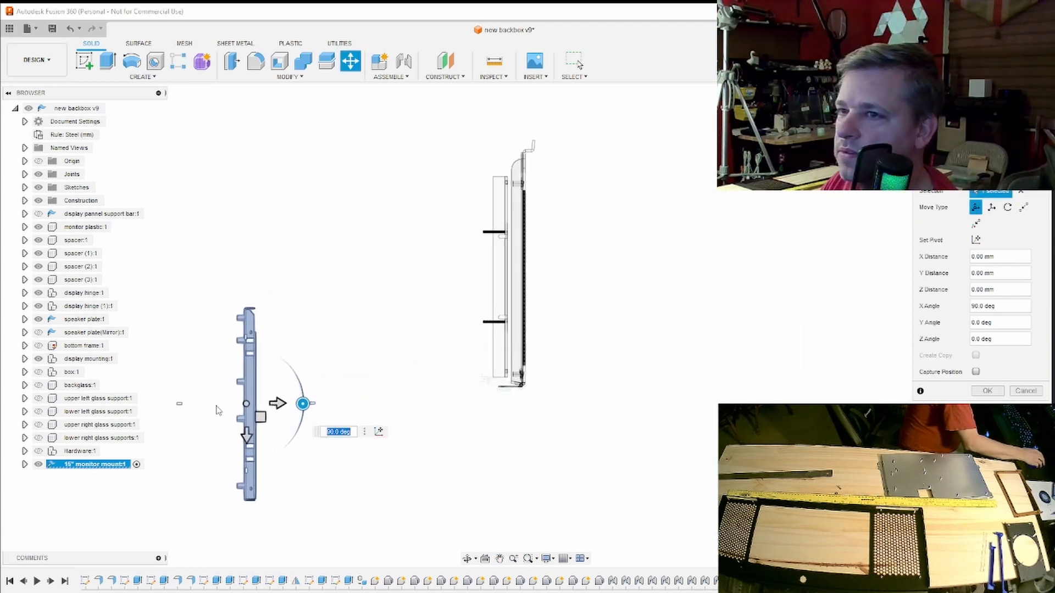
scroll(219, 412, up, 1)
middle_drag(219, 412, 282, 391)
scroll(264, 396, up, 3)
scroll(283, 398, down, 2)
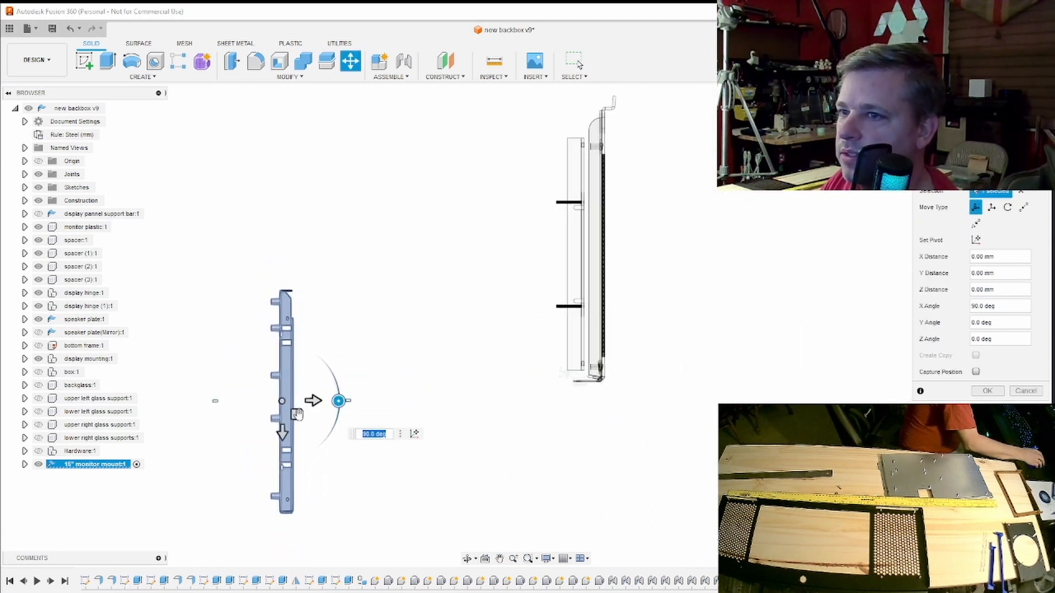
drag(284, 431, 301, 301)
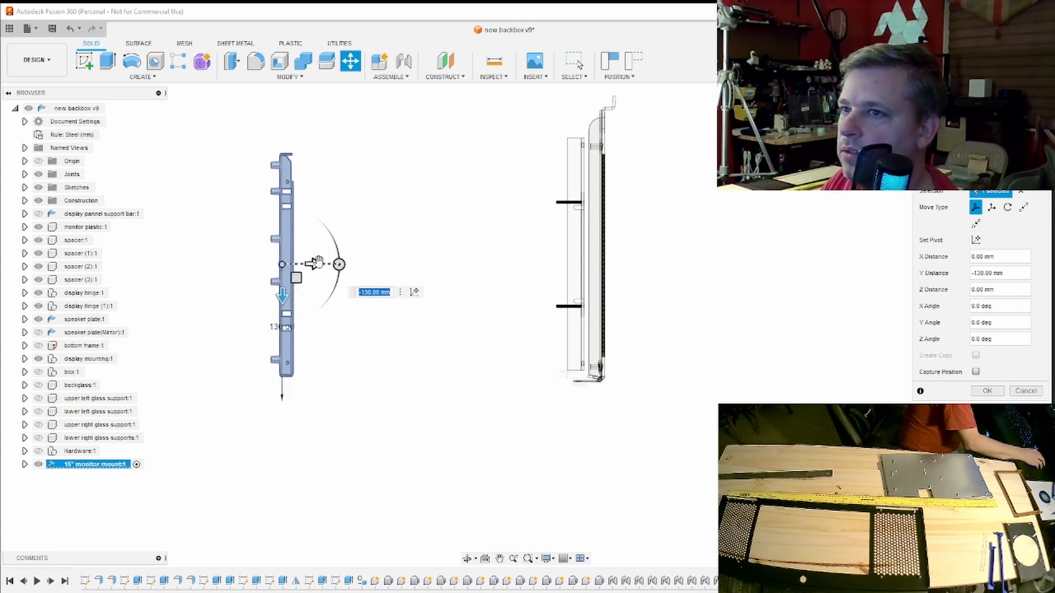
drag(316, 263, 585, 268)
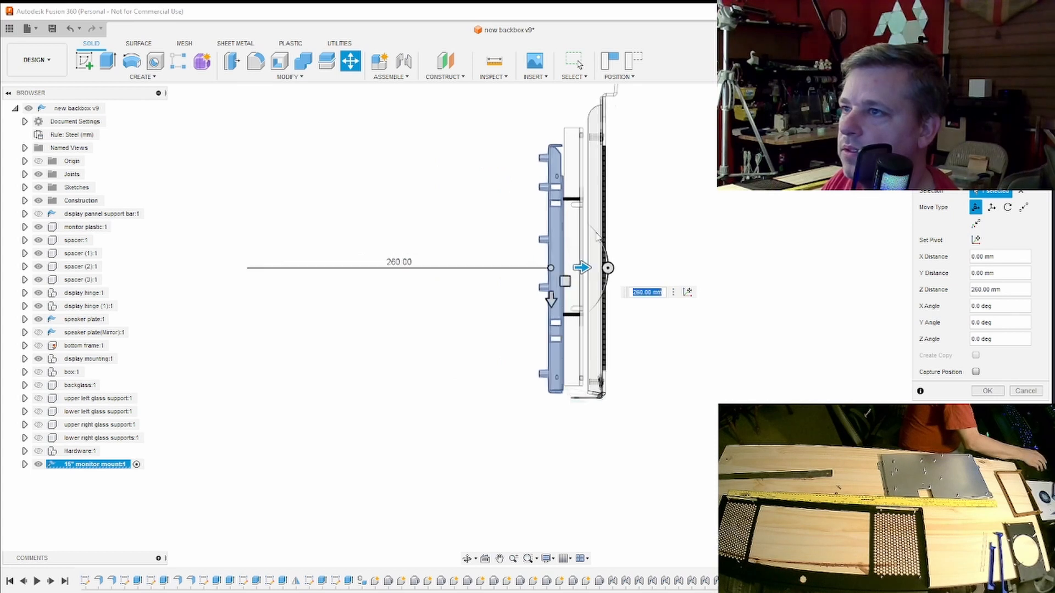
scroll(648, 233, up, 3)
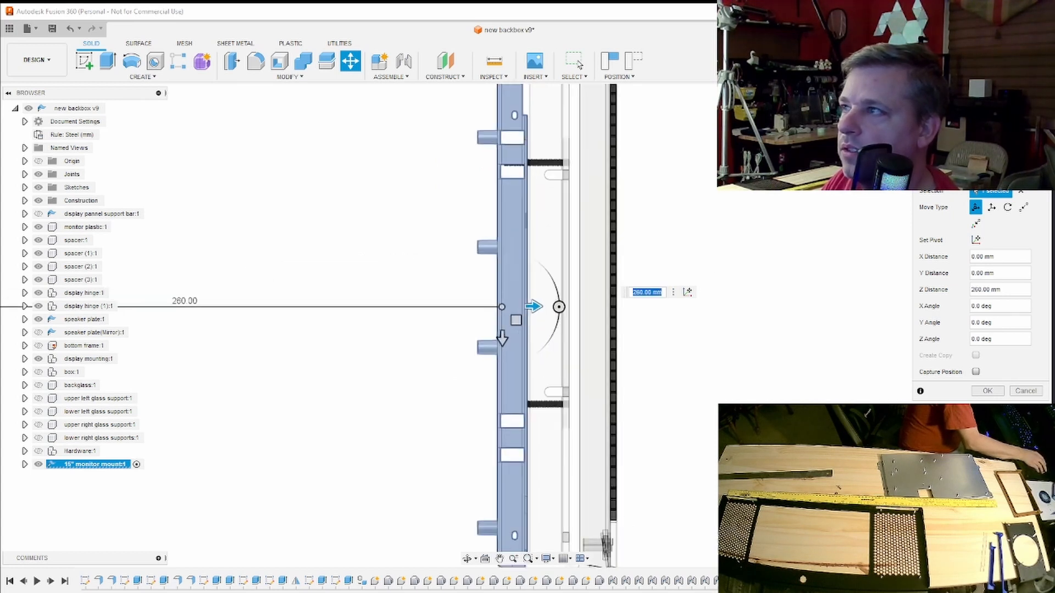
mouse_move(526, 326)
shift+middle_down()
mouse_move(541, 342)
mouse_move(526, 327)
mouse_move(542, 318)
mouse_move(516, 285)
mouse_move(493, 179)
shift+middle_up()
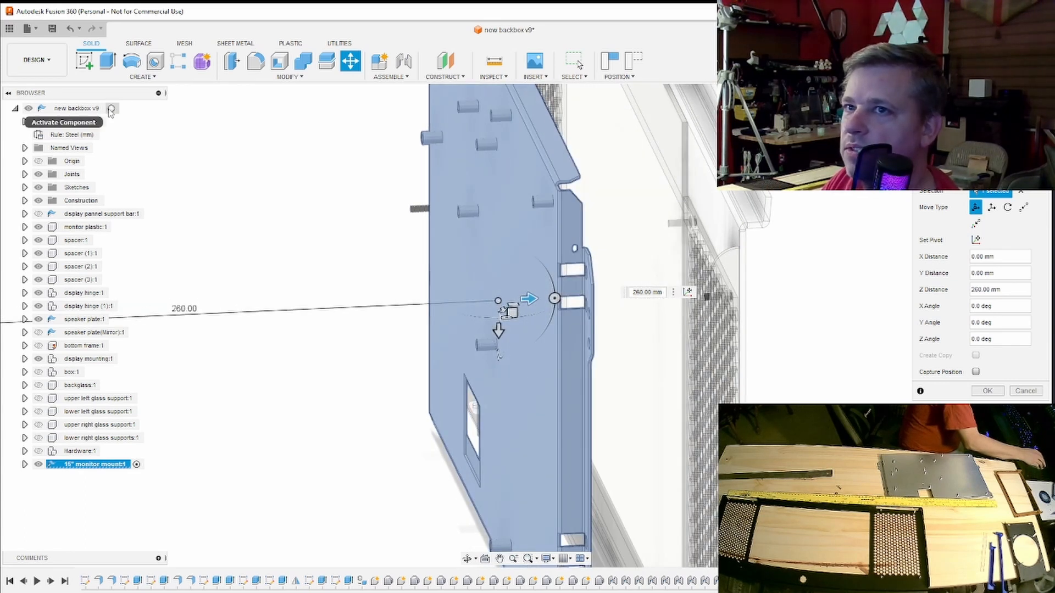
- Activate the top-level backbox assembly, keeping the monitor mount at its moved position
click(114, 108)
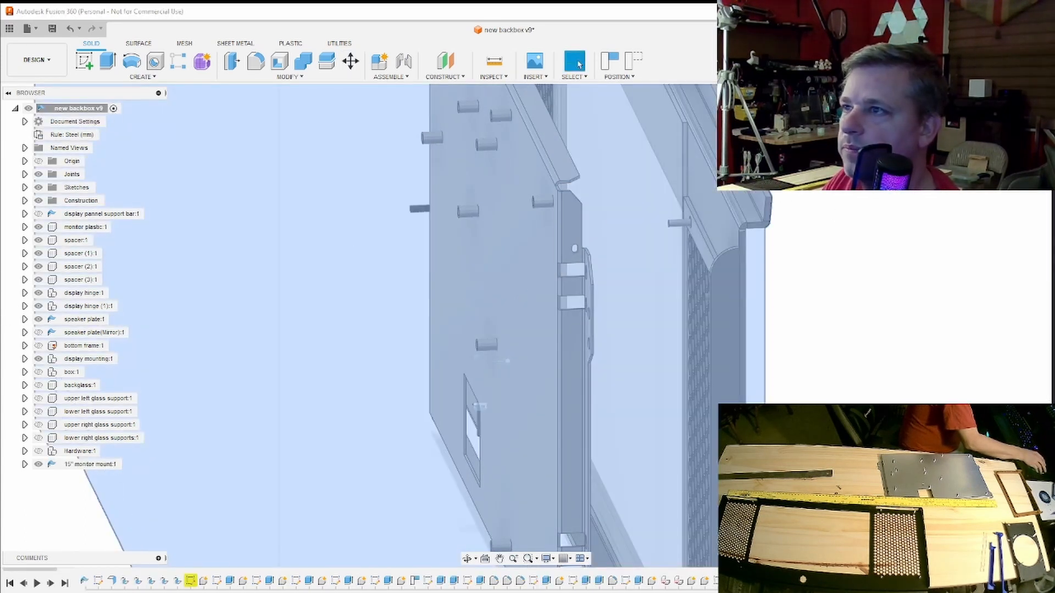
click(906, 230)
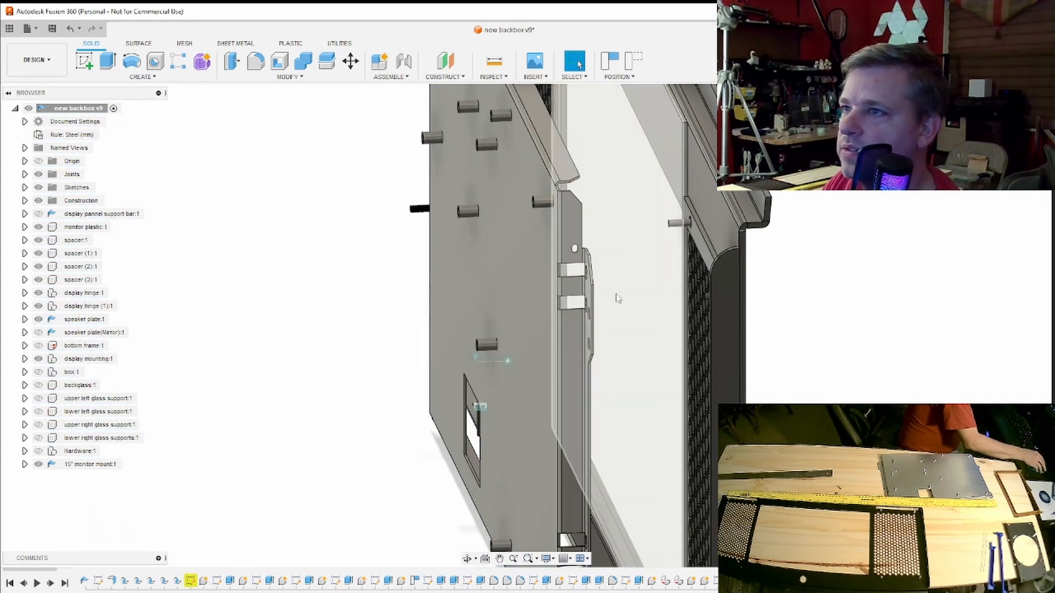
shift+middle_drag(526, 326, 495, 328)
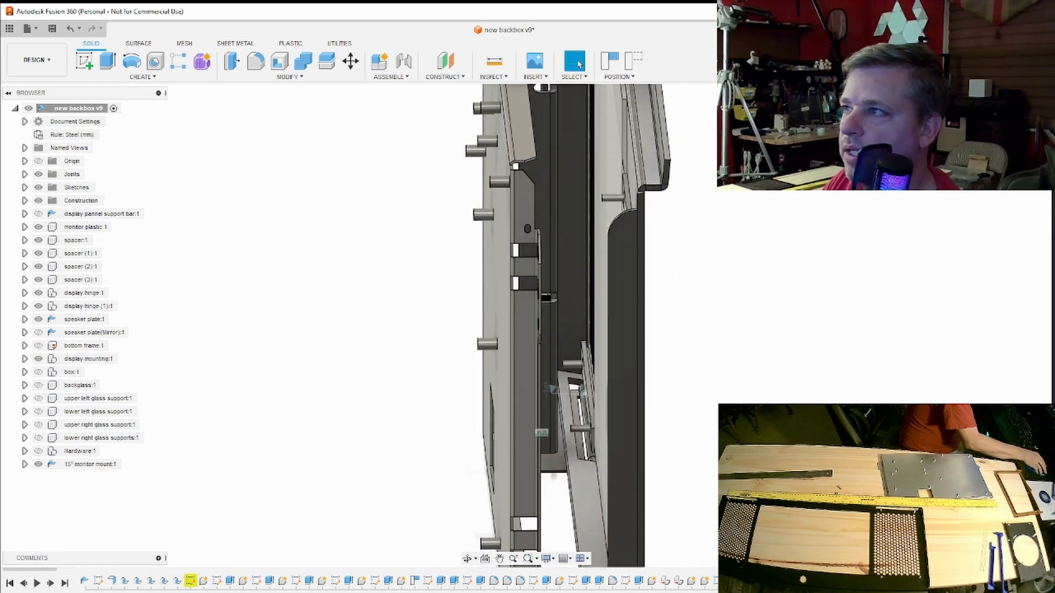
- Shift the 15" monitor mount -5 mm in Z and check its flange against the speaker frame
click(1014, 122)
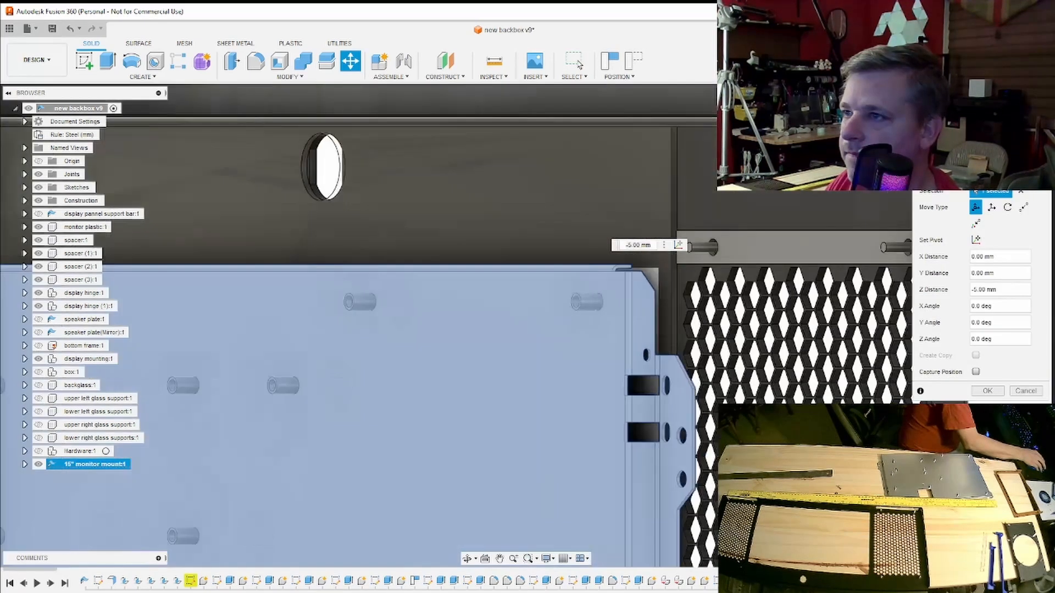
scroll(689, 292, up, 2)
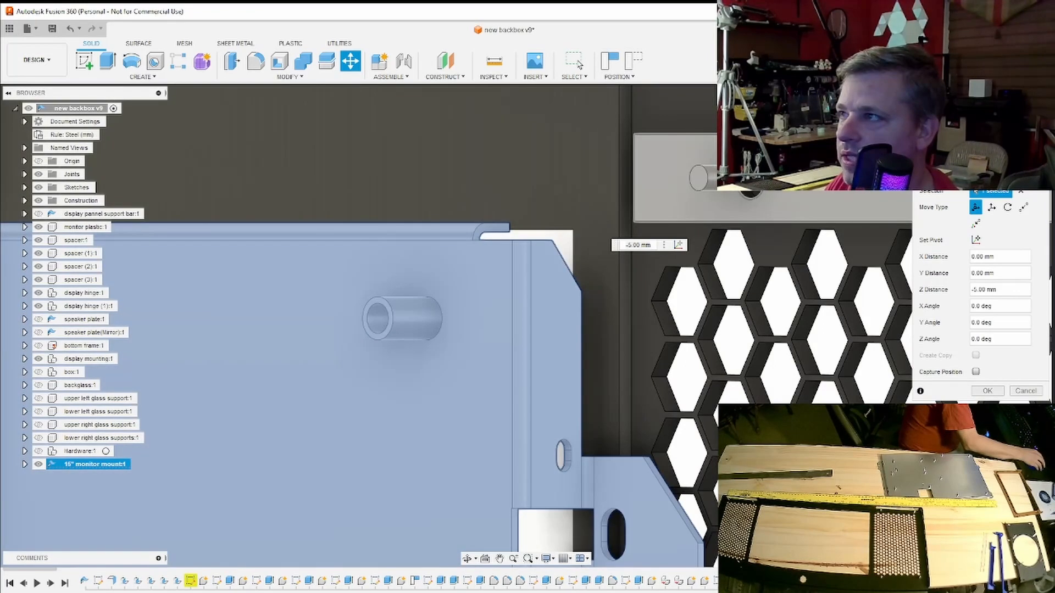
mouse_move(526, 325)
shift+middle_down()
mouse_move(406, 346)
mouse_move(363, 341)
shift+middle_up()
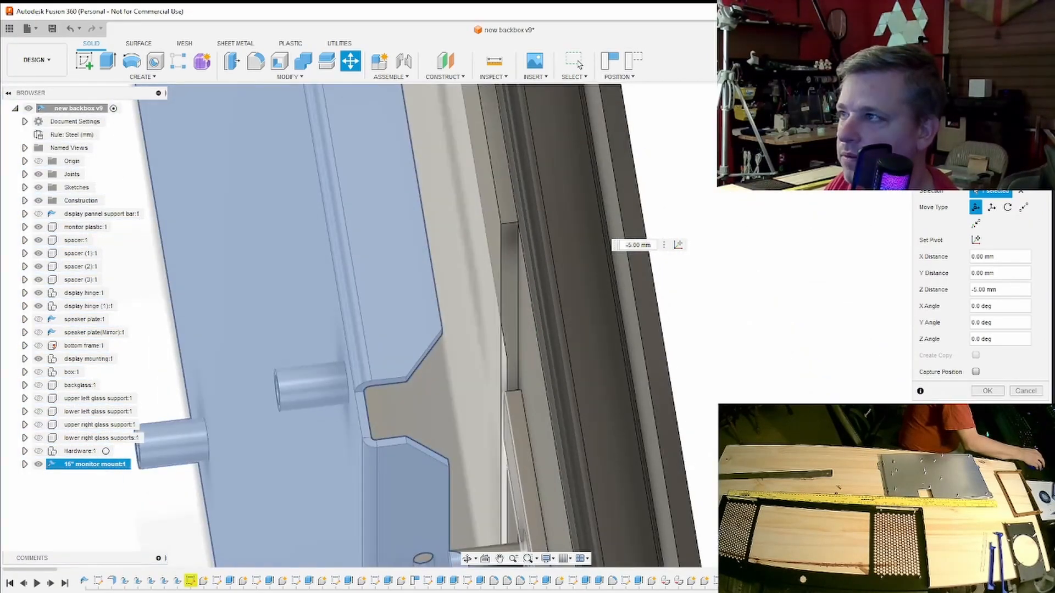
click(1013, 119)
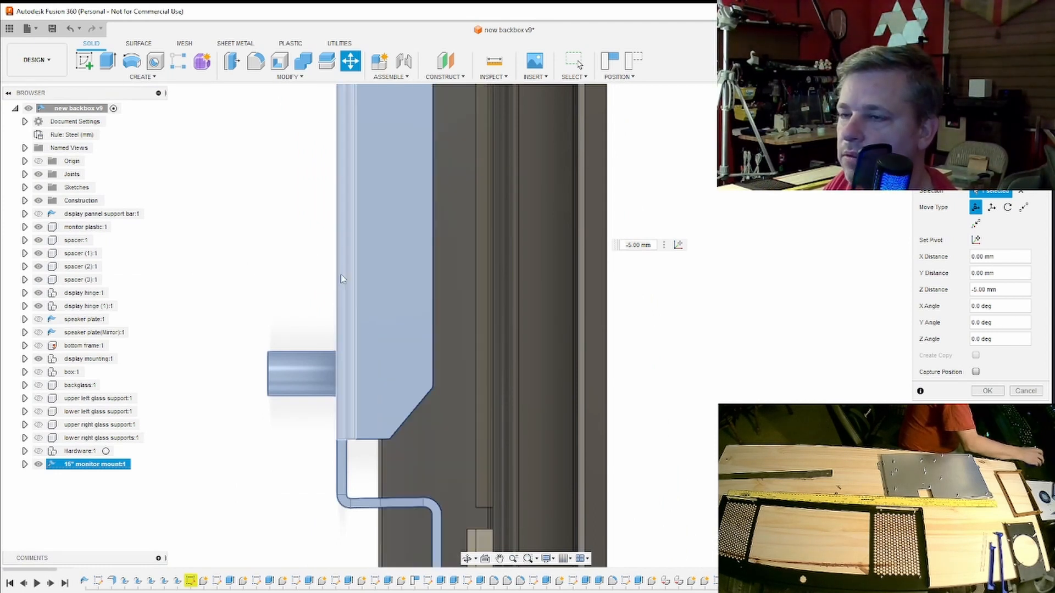
scroll(341, 277, down, 2)
scroll(341, 277, up, 3)
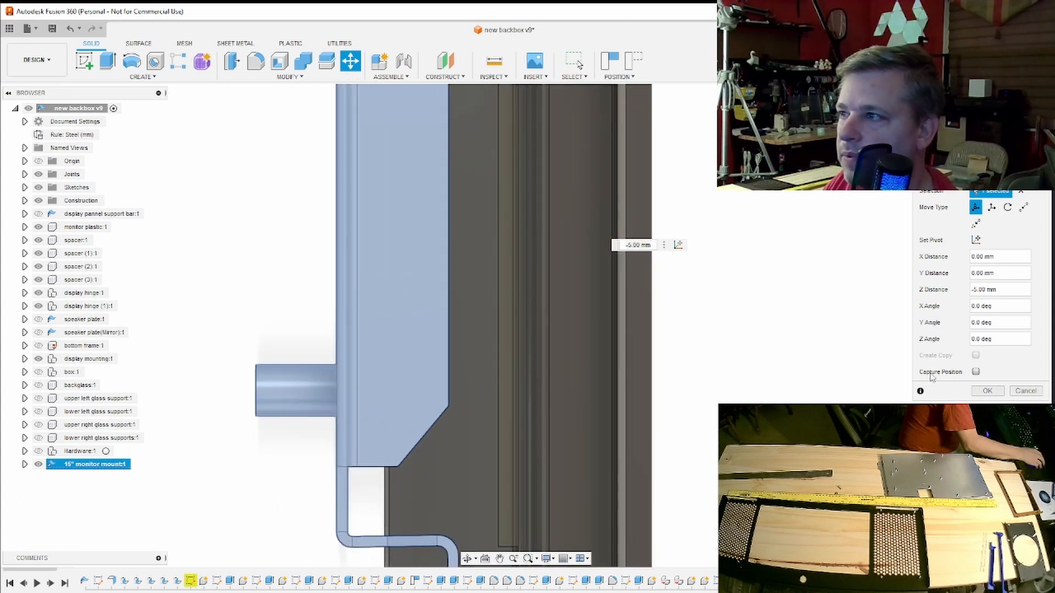
- Set the move pivot on the mount and shift the mount 4 mm in Y toward the display frame
click(976, 240)
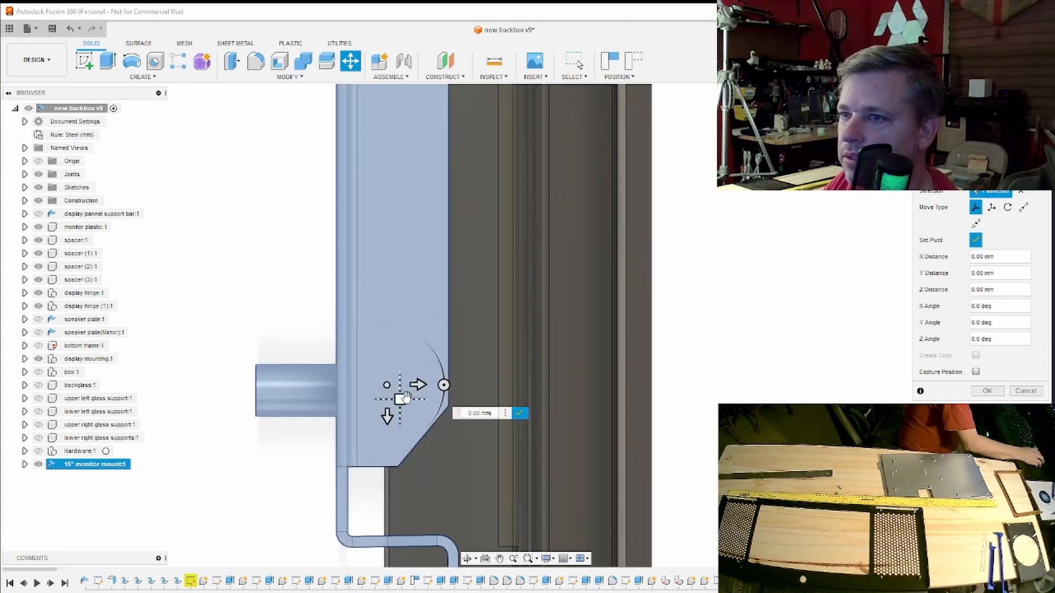
click(520, 412)
drag(418, 385, 448, 386)
middle_drag(479, 438, 492, 281)
scroll(491, 338, up, 3)
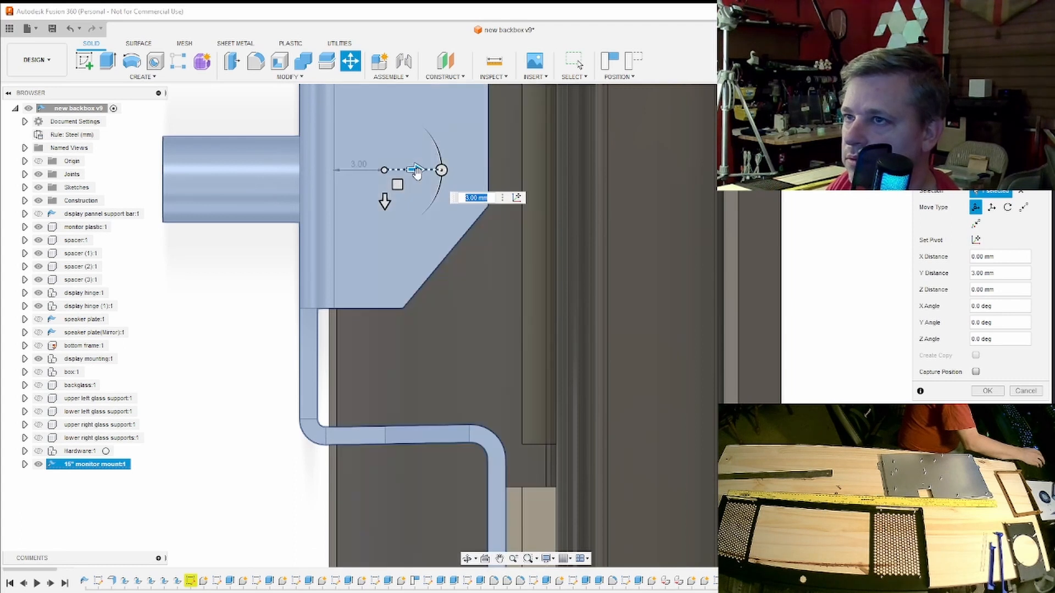
drag(416, 174, 429, 175)
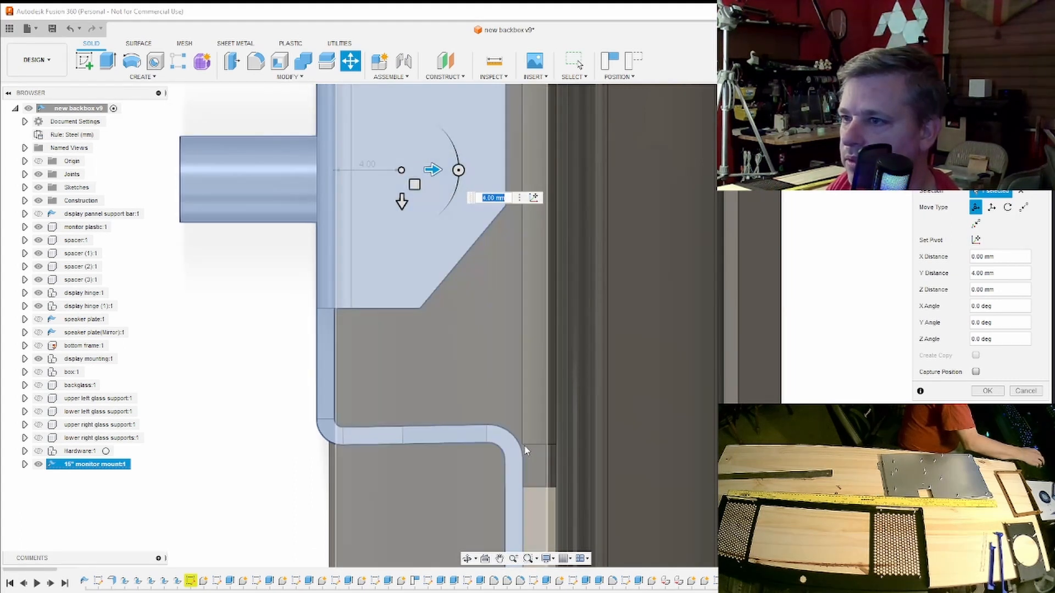
- Examine the stepped flange at the mount's opposite end against the frame and reconfirm the move pivot
scroll(515, 417, down, 6)
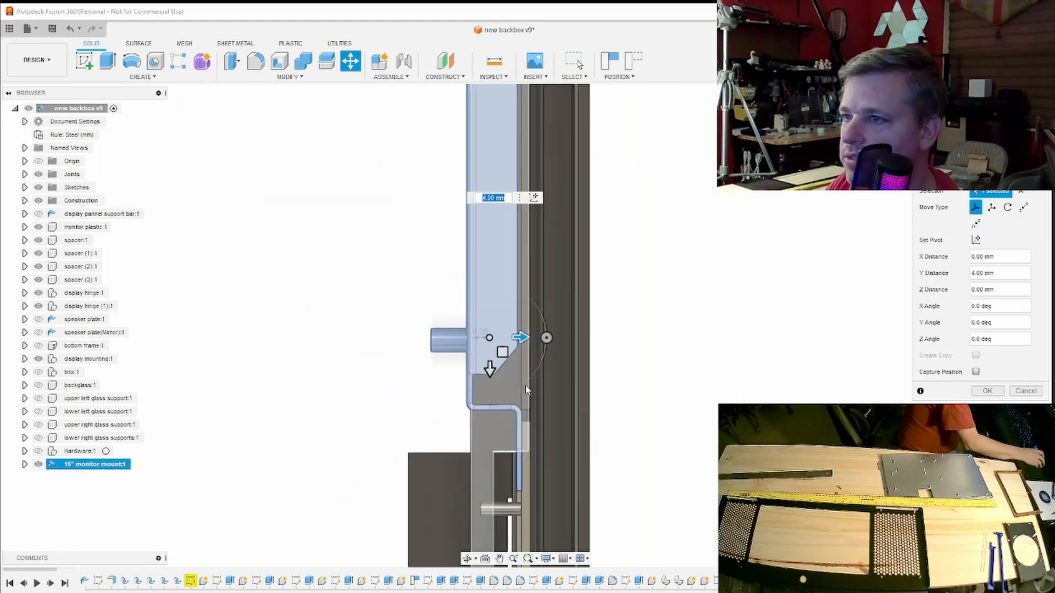
middle_drag(595, 229, 583, 508)
middle_drag(575, 163, 604, 391)
middle_drag(585, 275, 581, 377)
scroll(522, 296, up, 5)
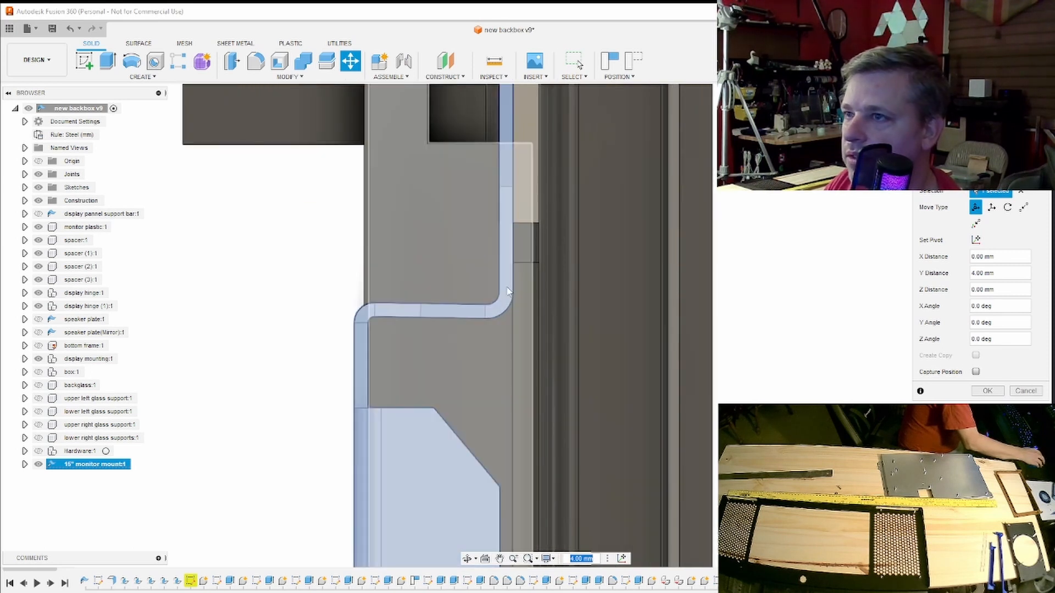
middle_drag(496, 339, 504, 275)
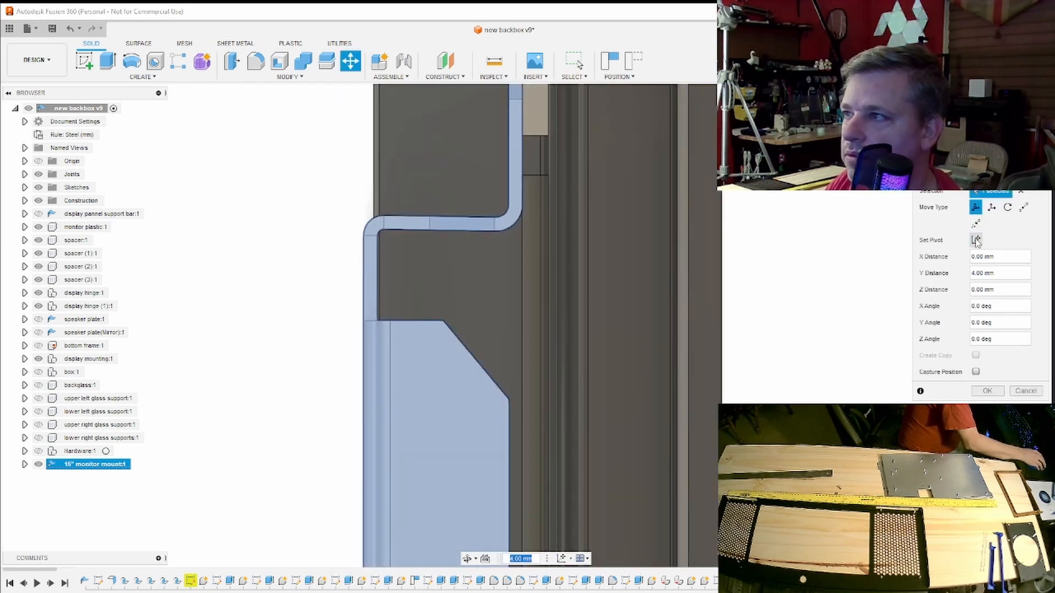
click(976, 240)
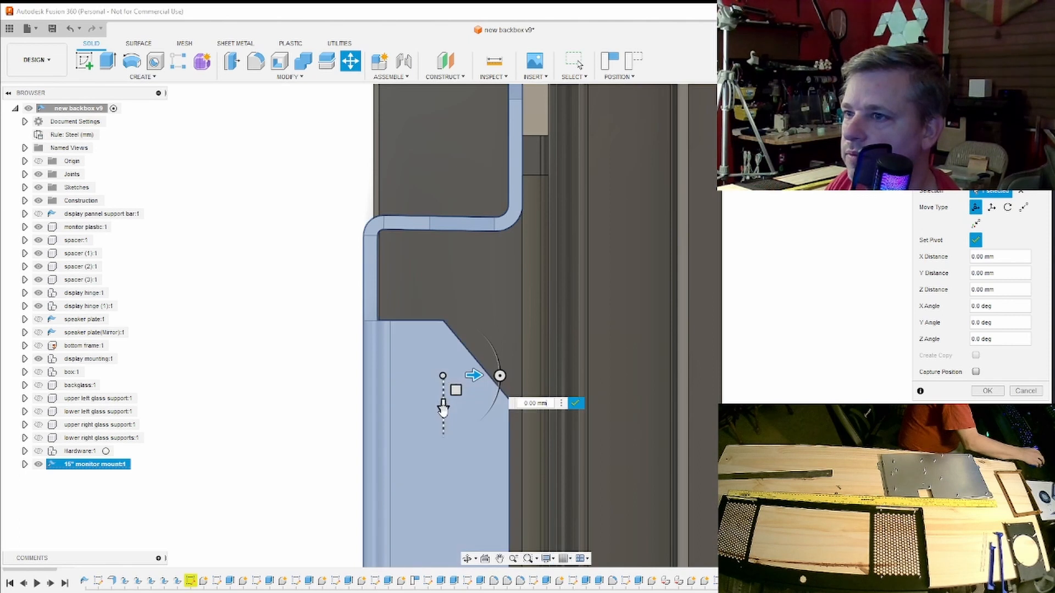
click(574, 406)
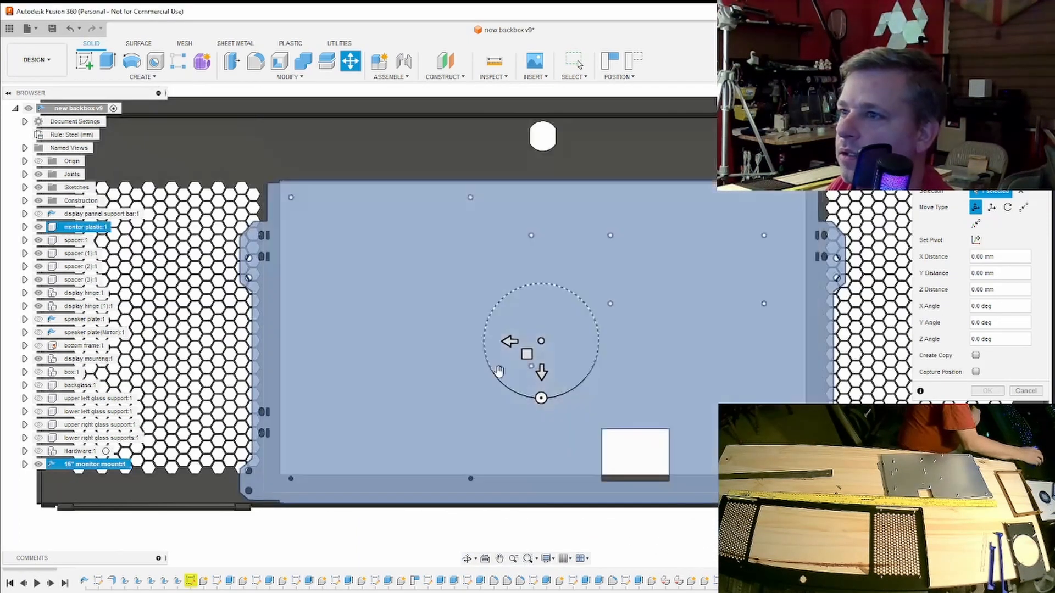
- Move the monitor mount -8.5 mm in Y to align its plate vertically with the display opening
scroll(498, 369, up, 1)
middle_drag(576, 325, 542, 390)
drag(516, 432, 517, 412)
middle_drag(541, 408, 592, 315)
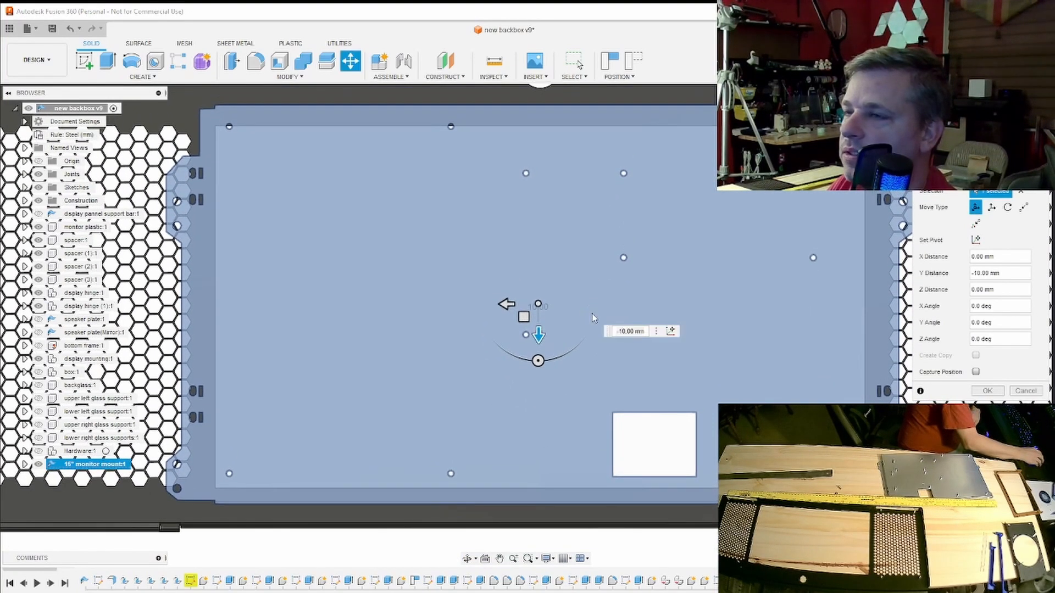
mouse_move(539, 332)
mouse_down()
mouse_move(538, 344)
mouse_move(538, 335)
mouse_up()
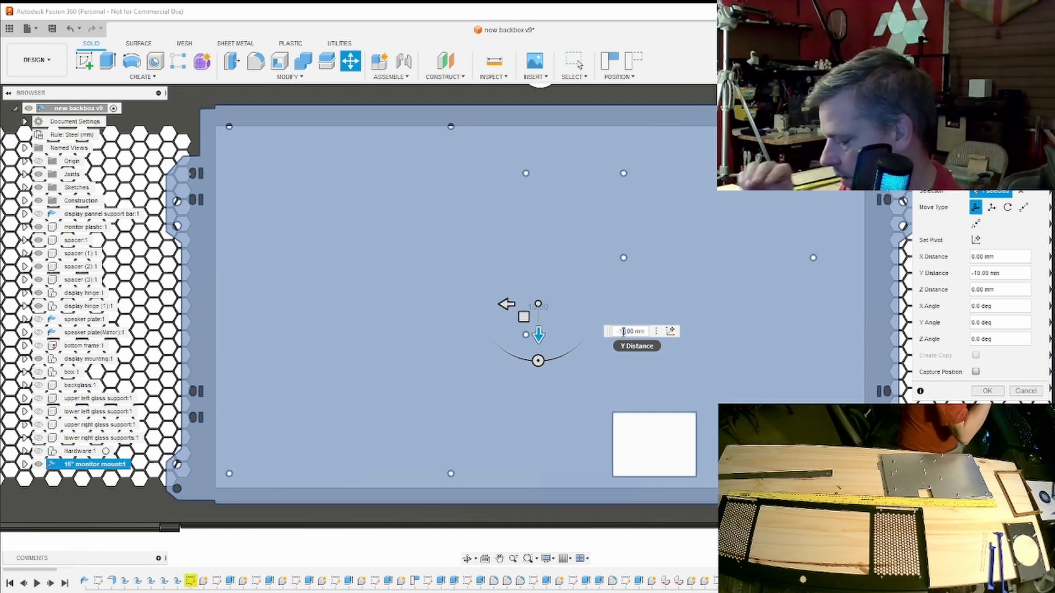
text(7)
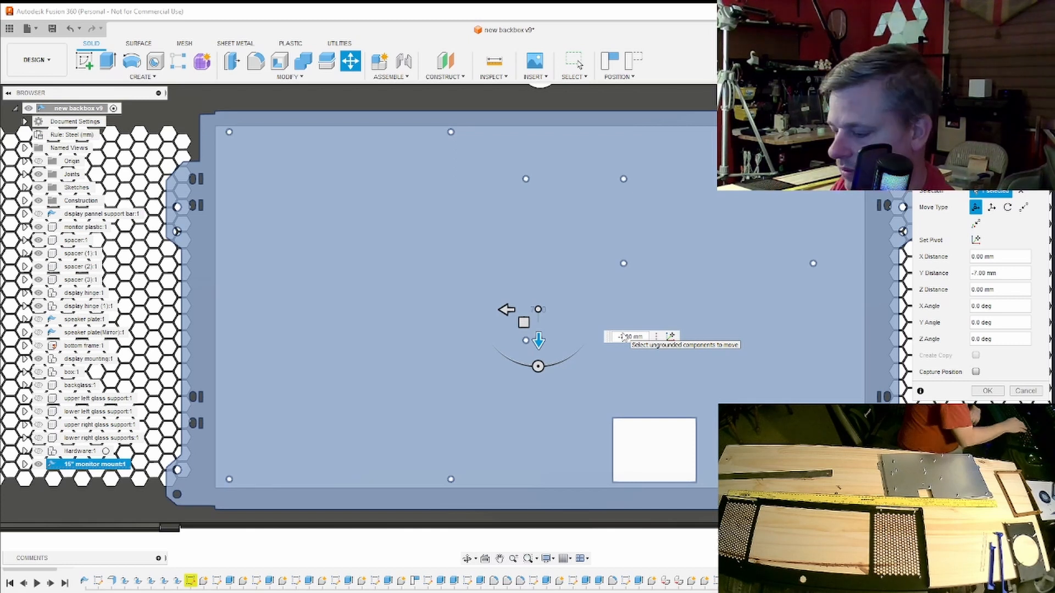
key(BackSpace)
text(8)
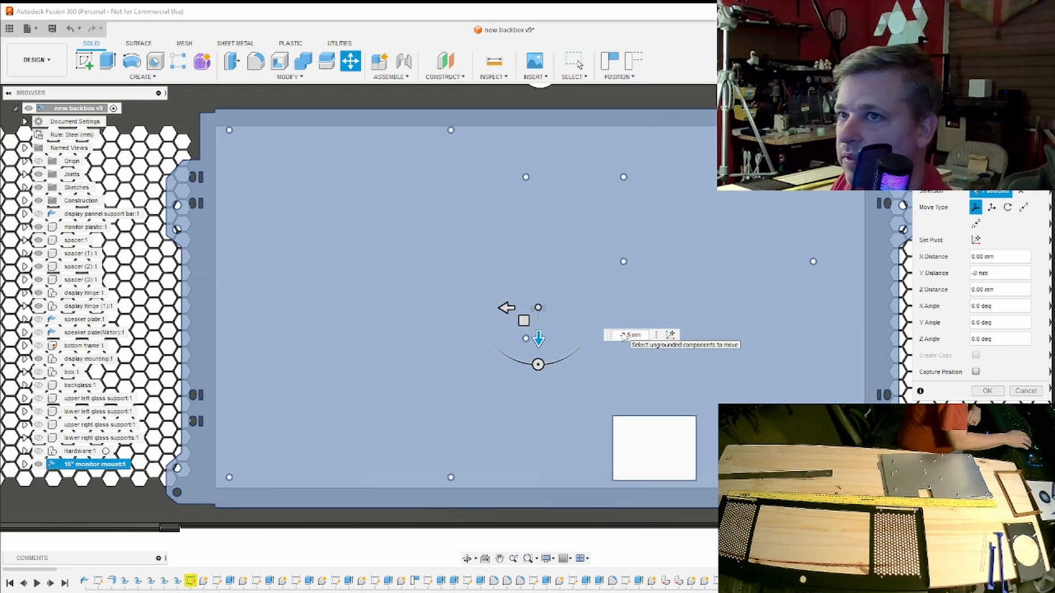
text(.5)
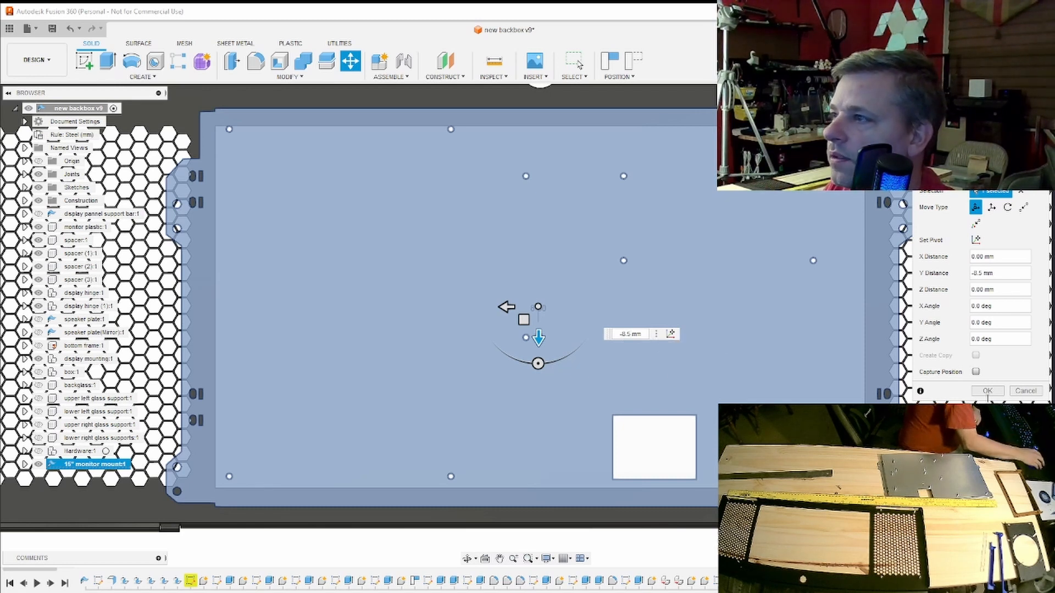
click(987, 391)
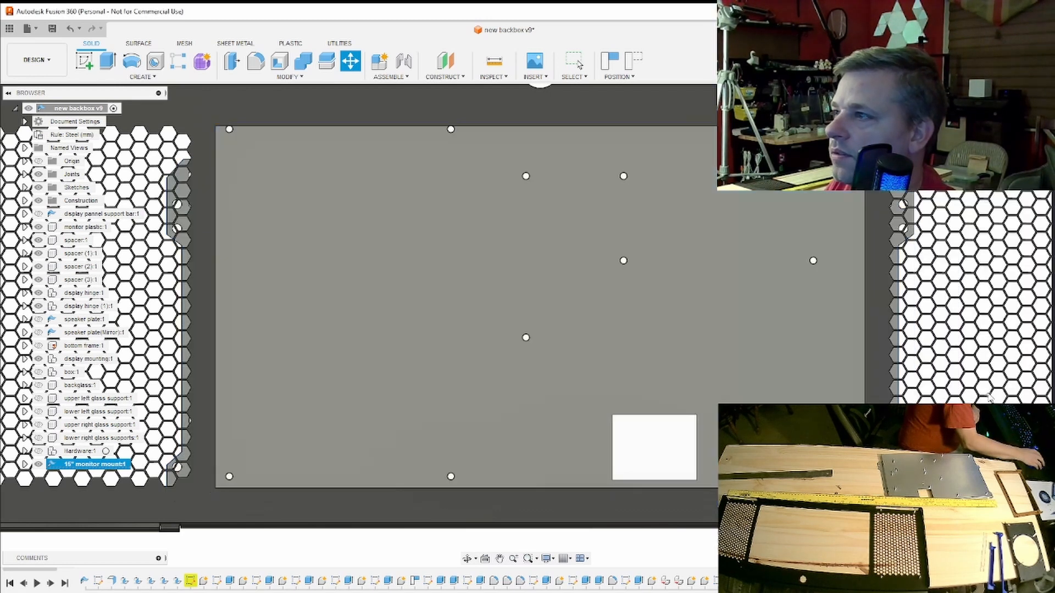
mouse_move(526, 325)
shift+middle_down()
mouse_move(445, 342)
mouse_move(549, 328)
mouse_move(515, 327)
shift+middle_up()
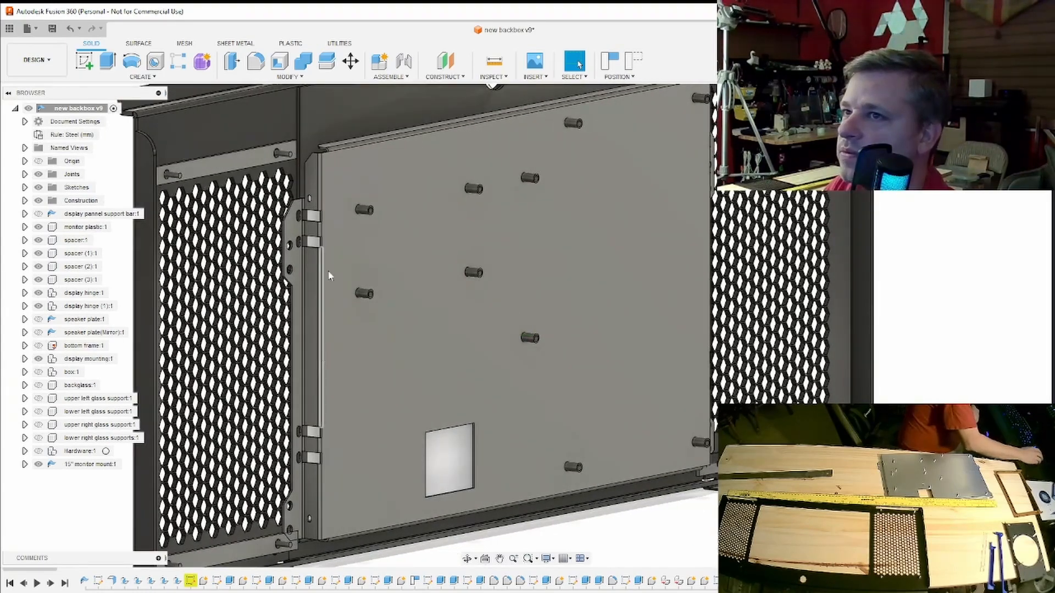
- Examine the monitor mount's side flange, from its upper to lower corner, against the display hinge tabs beside the speaker grille
scroll(331, 239, down, 3)
middle_drag(333, 238, 536, 279)
scroll(536, 279, up, 6)
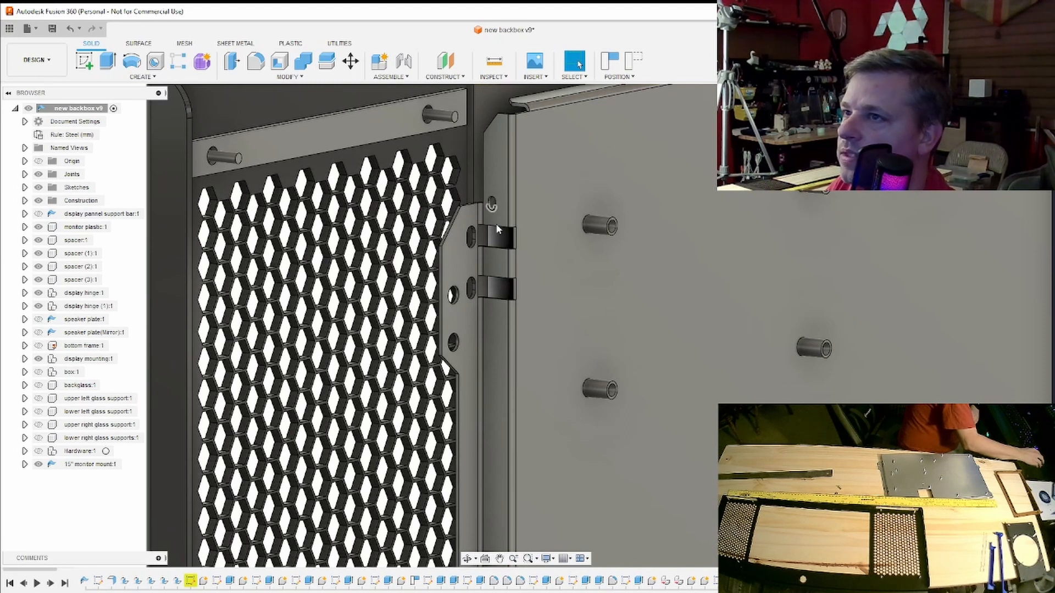
scroll(497, 229, down, 4)
scroll(512, 300, down, 4)
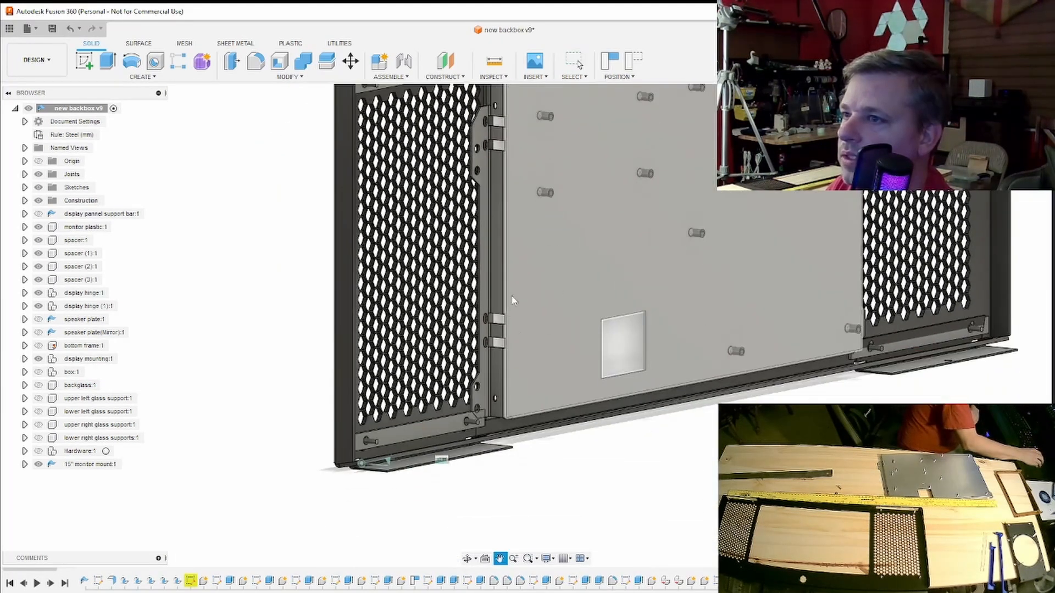
key(Escape)
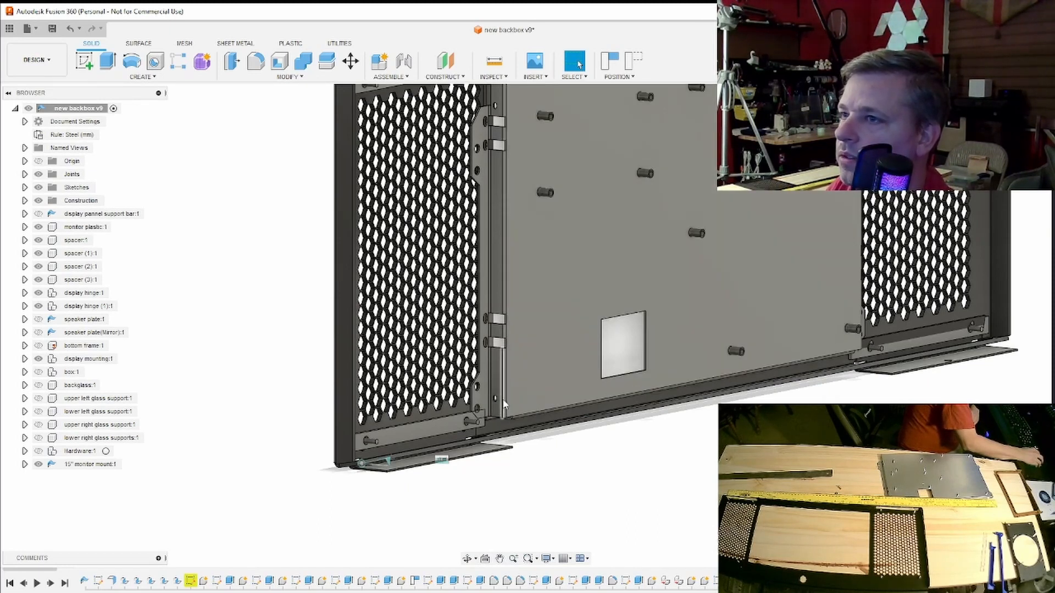
middle_drag(513, 262, 511, 398)
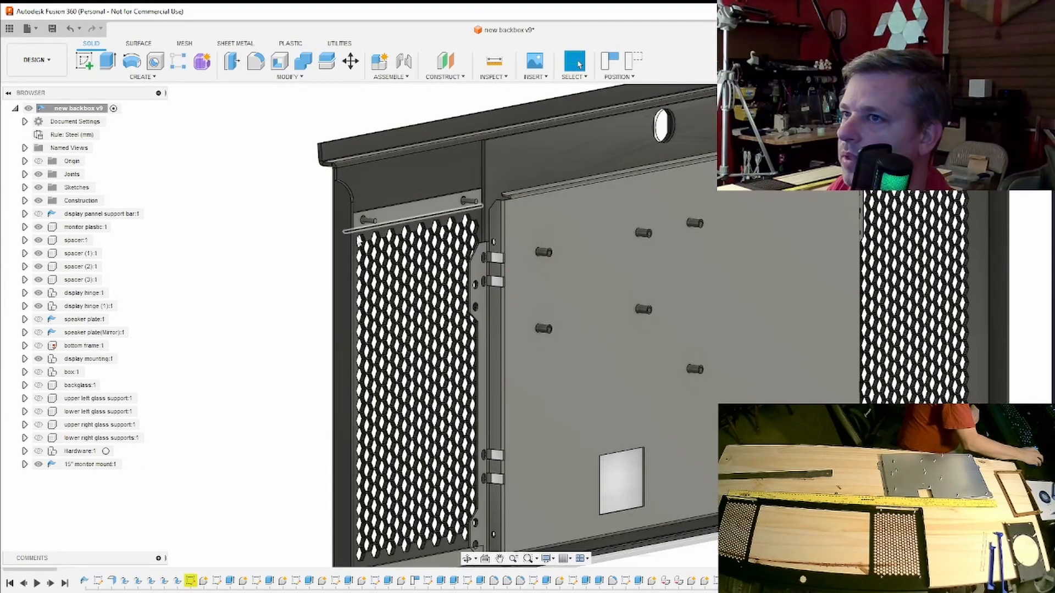
middle_drag(494, 262, 493, 200)
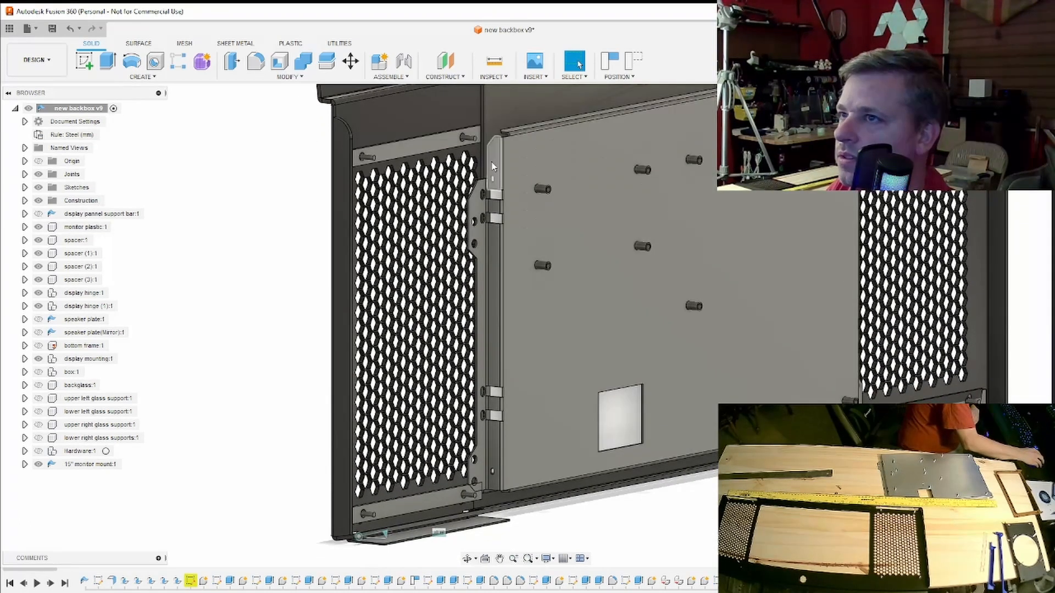
- Inspect the flange hole and the upper hinge's slotted holes up close, at an angle and straight on from behind
scroll(494, 180, up, 5)
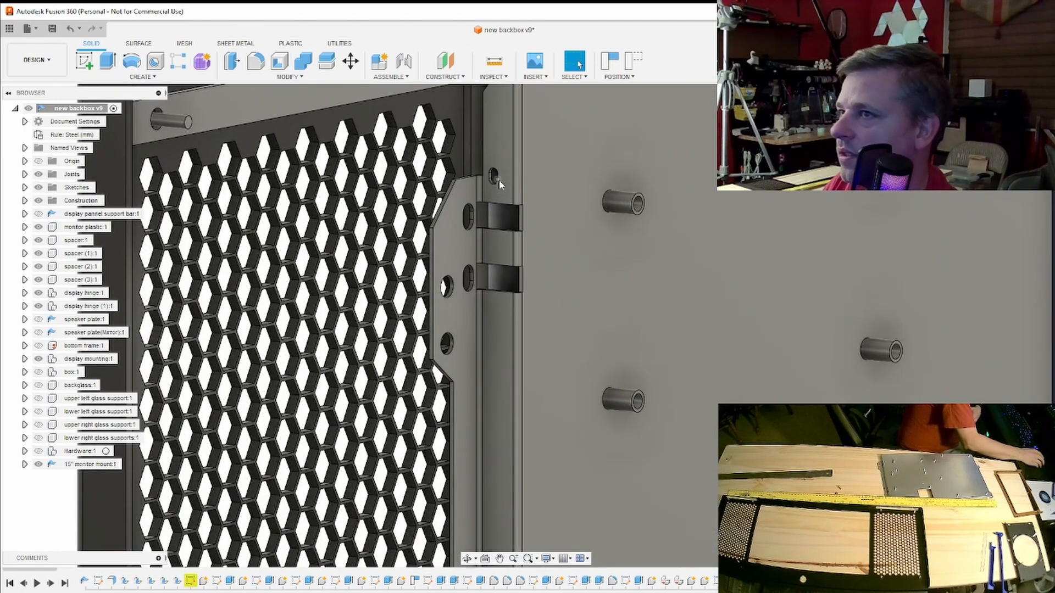
scroll(499, 181, up, 2)
scroll(500, 184, down, 5)
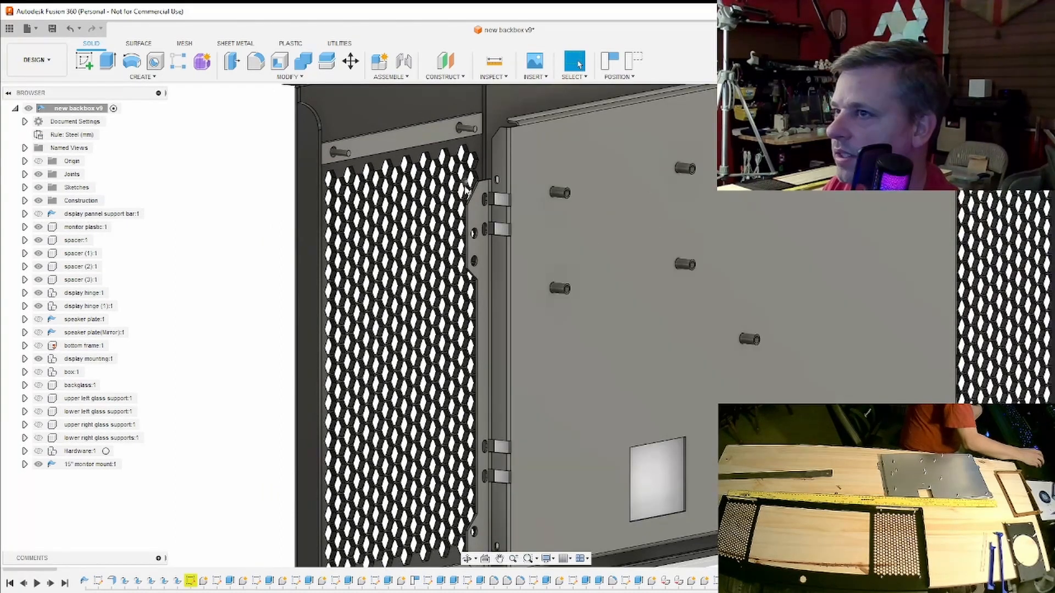
scroll(496, 186, down, 2)
click(1016, 122)
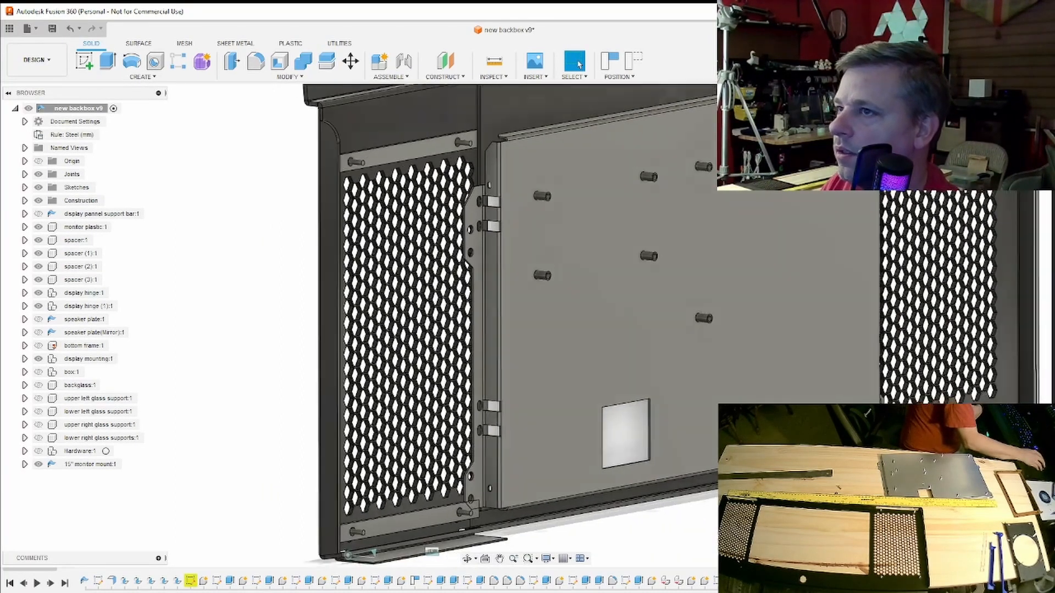
scroll(370, 217, up, 5)
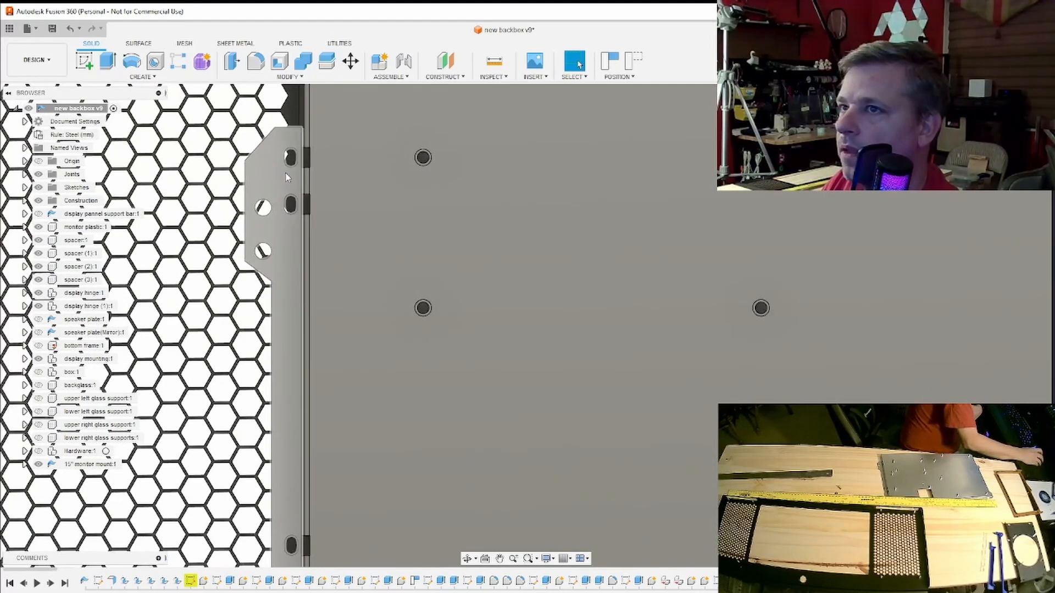
scroll(383, 131, up, 5)
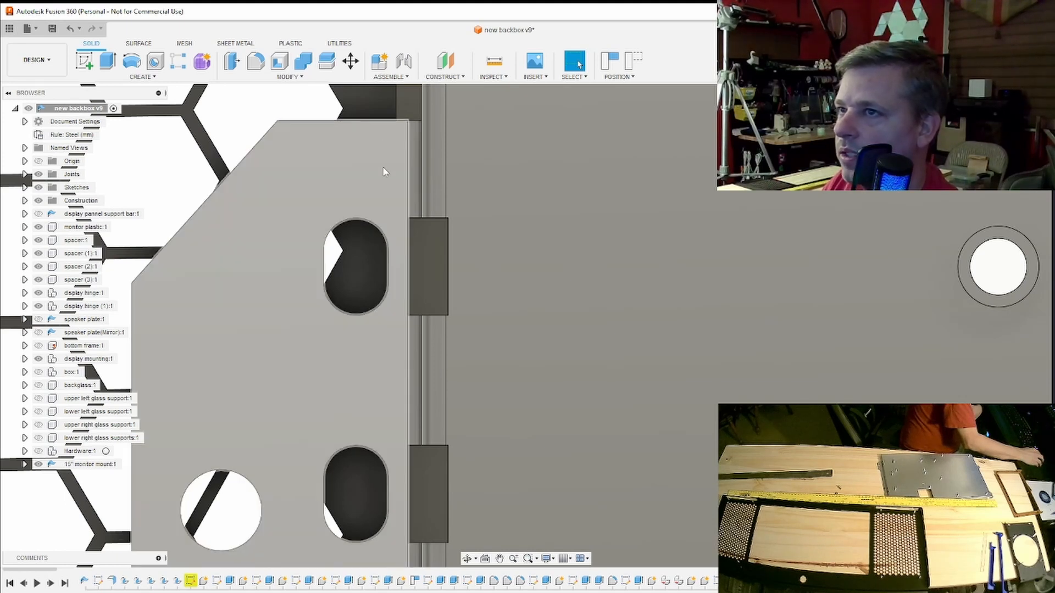
scroll(384, 286, down, 8)
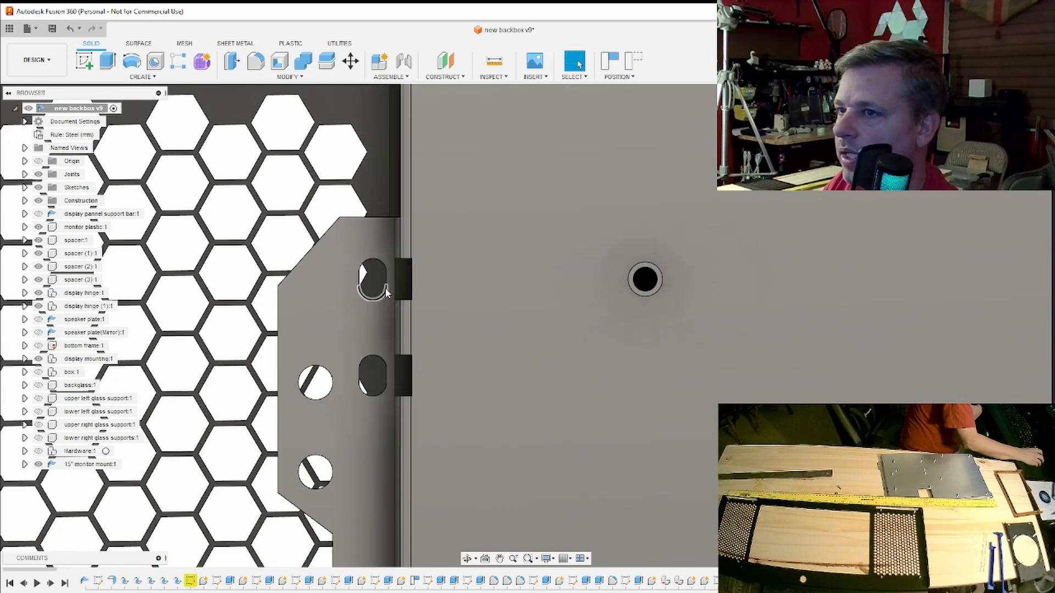
scroll(384, 286, down, 4)
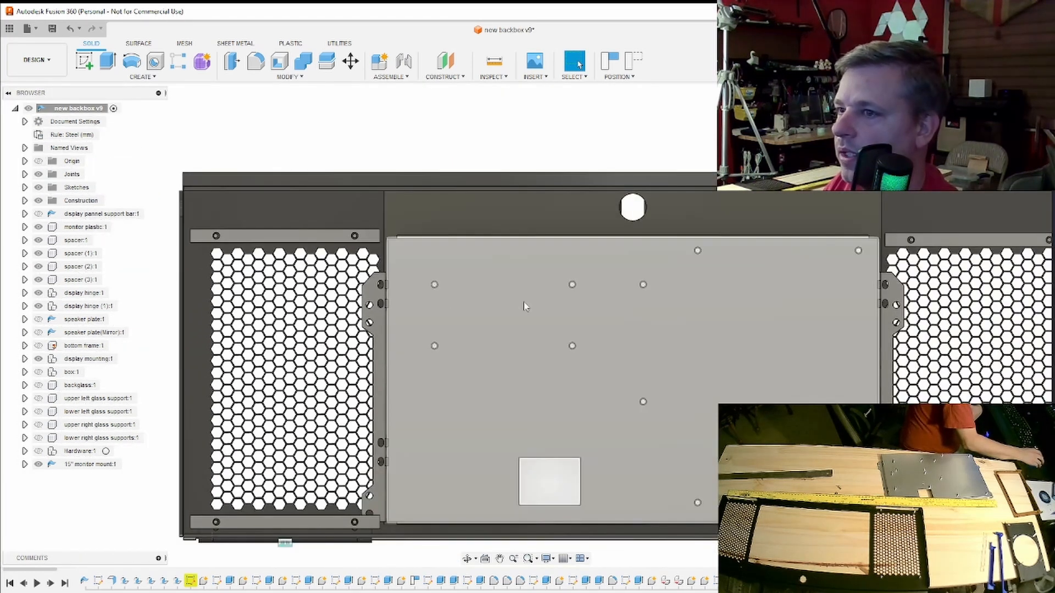
- Inspect the mount's opposite lower corner from behind, the side and below for clearance to the hinge bracket and bottom frame
scroll(641, 403, up, 10)
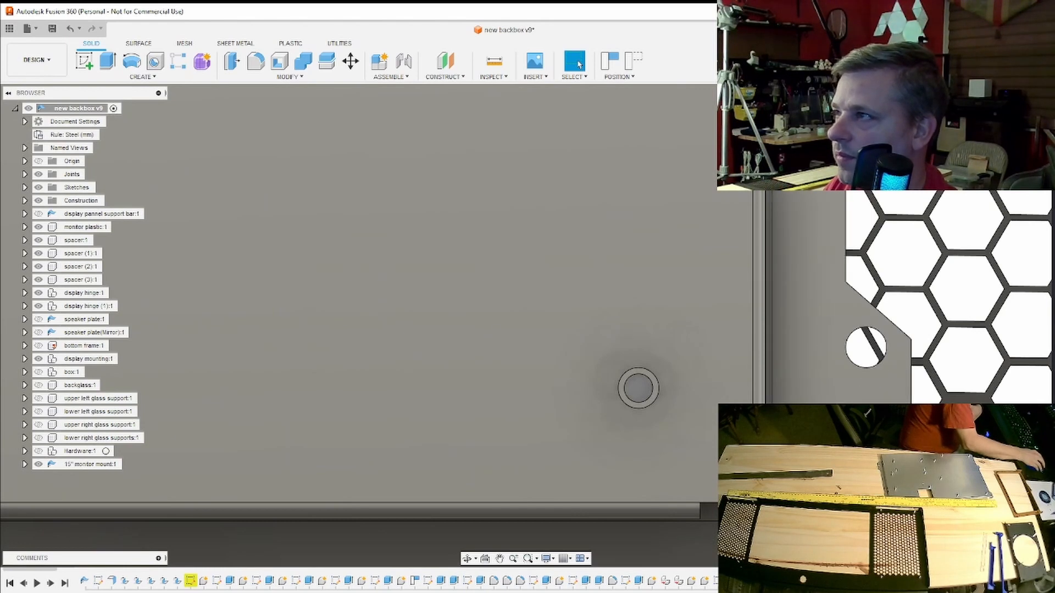
mouse_move(641, 403)
shift+middle_down()
mouse_move(599, 418)
mouse_move(516, 407)
shift+middle_up()
middle_drag(419, 341, 651, 312)
scroll(651, 312, up, 3)
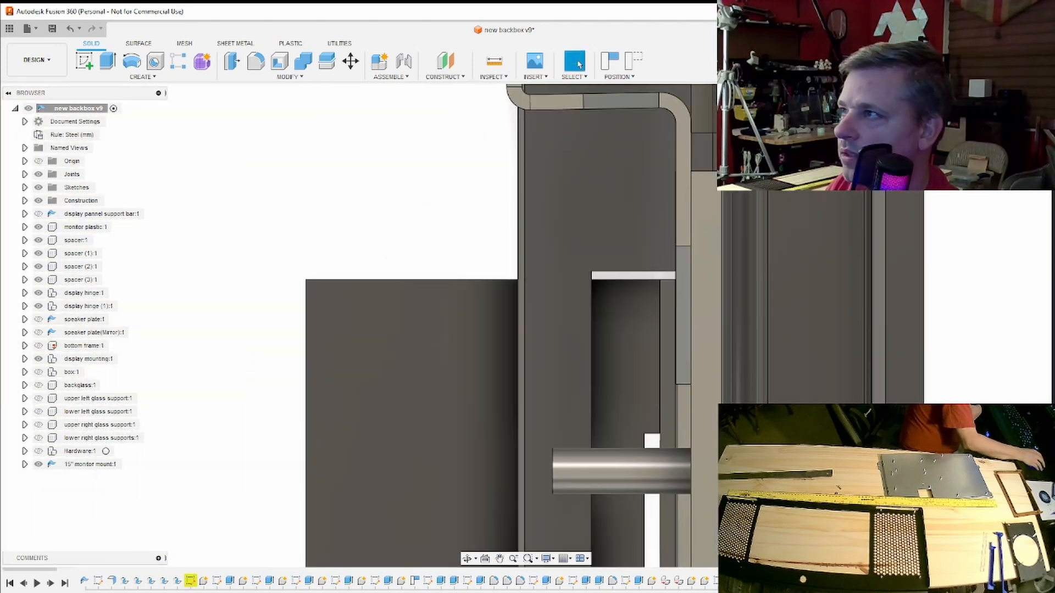
shift+middle_drag(525, 326, 494, 334)
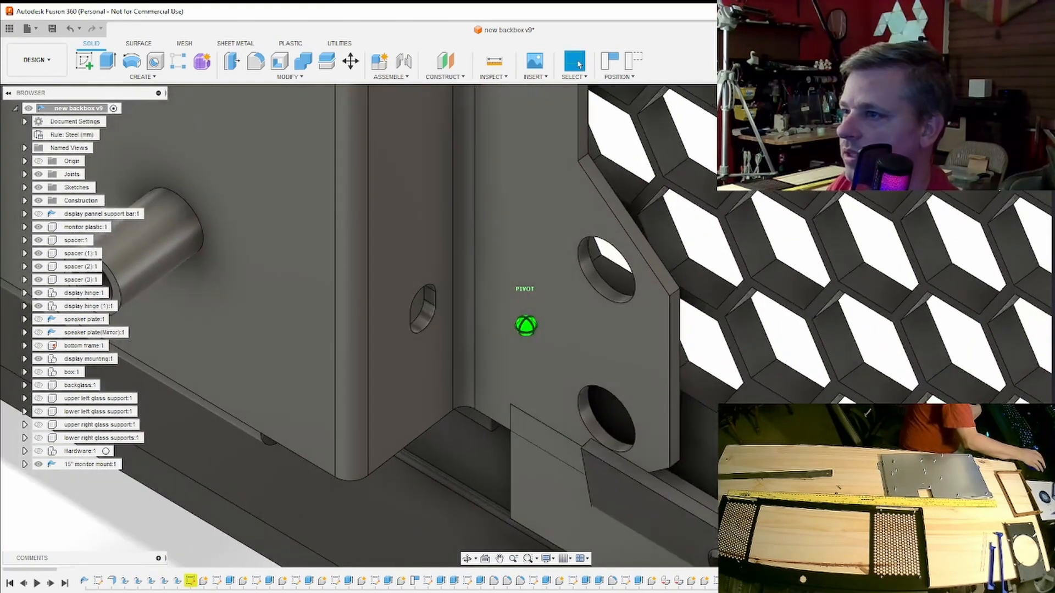
scroll(643, 396, down, 3)
middle_drag(644, 387, 730, 236)
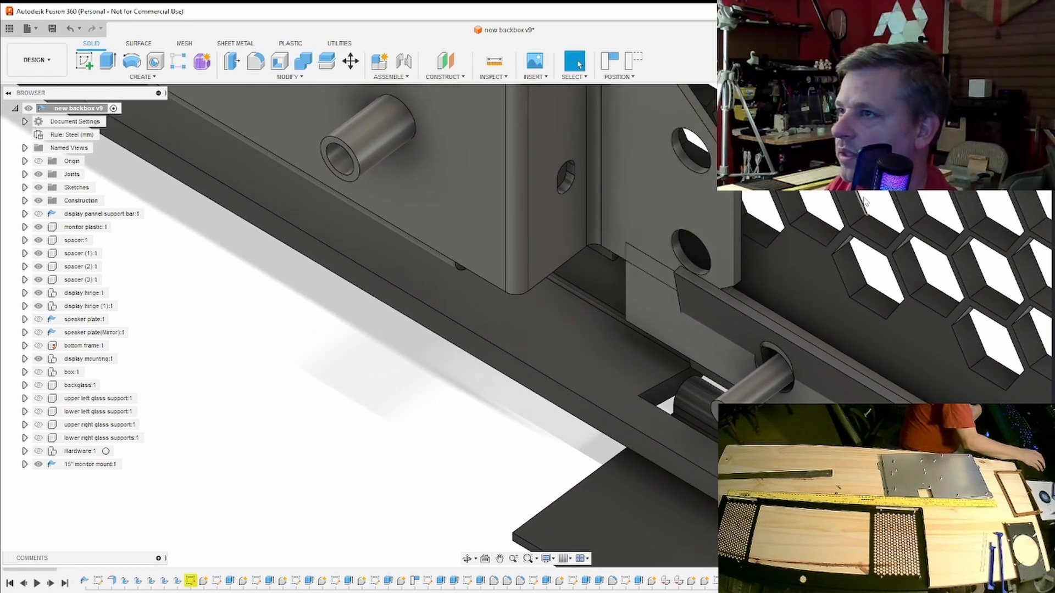
shift+middle_drag(525, 325, 566, 312)
mouse_move(526, 326)
shift+middle_down()
mouse_move(511, 384)
mouse_move(478, 376)
mouse_move(434, 393)
shift+middle_up()
scroll(856, 272, down, 6)
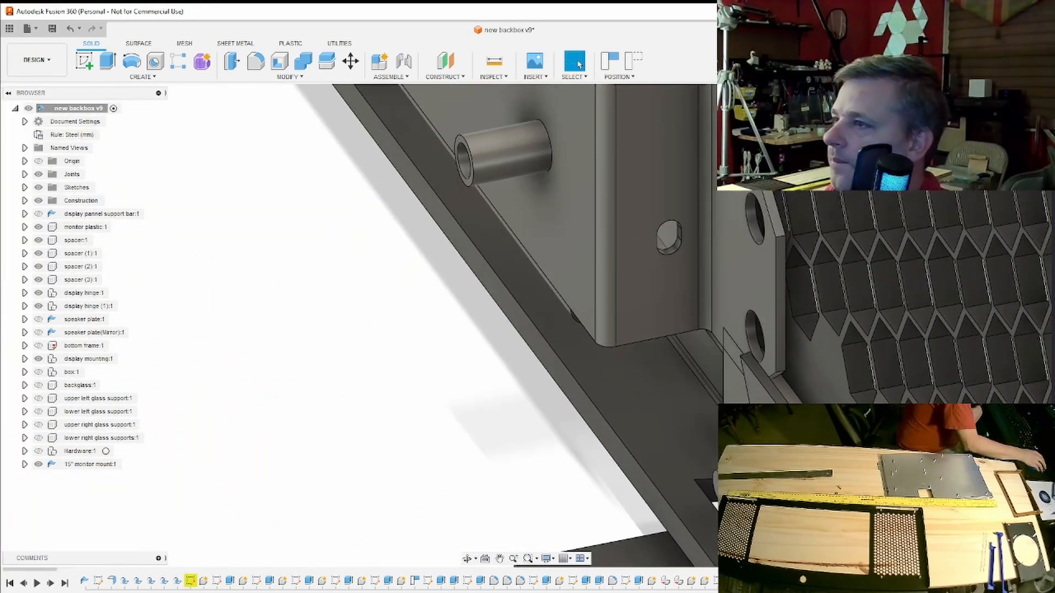
scroll(856, 272, up, 4)
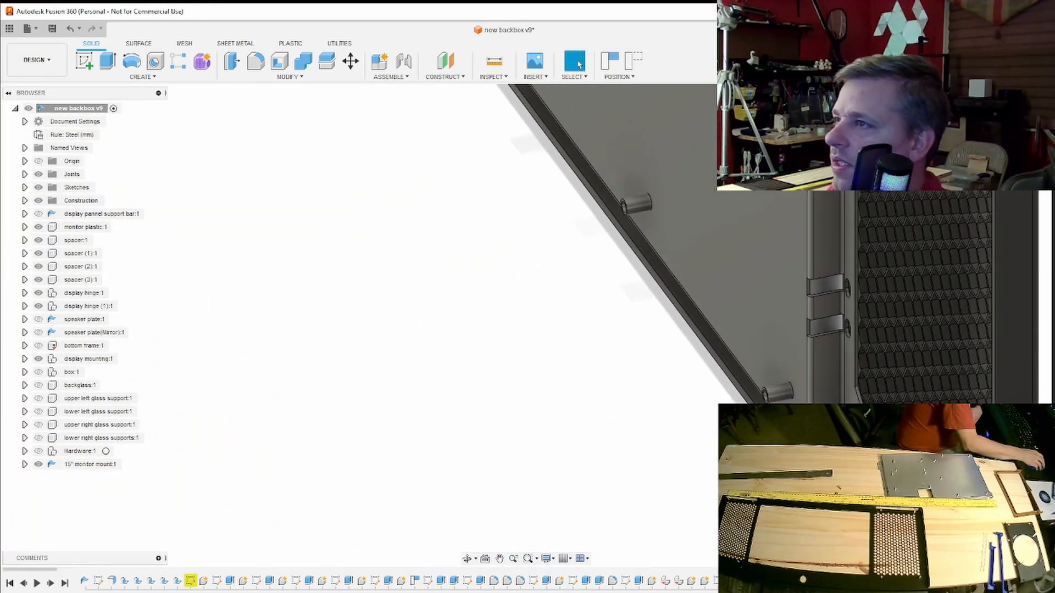
shift+middle_drag(526, 326, 610, 365)
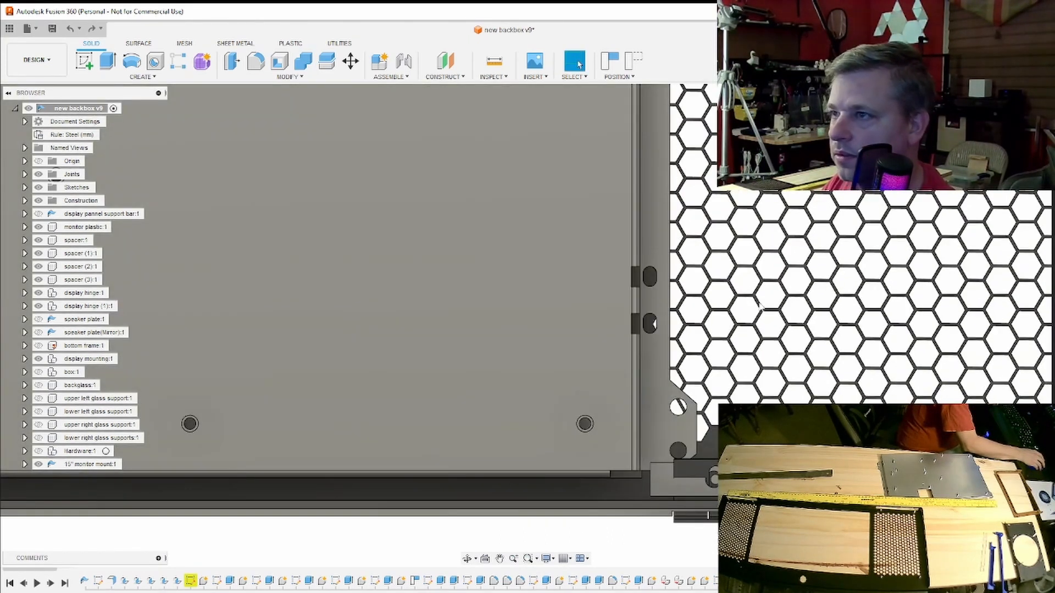
- Review the mount's overall fit between both speaker grilles and check the hinge tabs along its opposite edge
scroll(832, 220, down, 5)
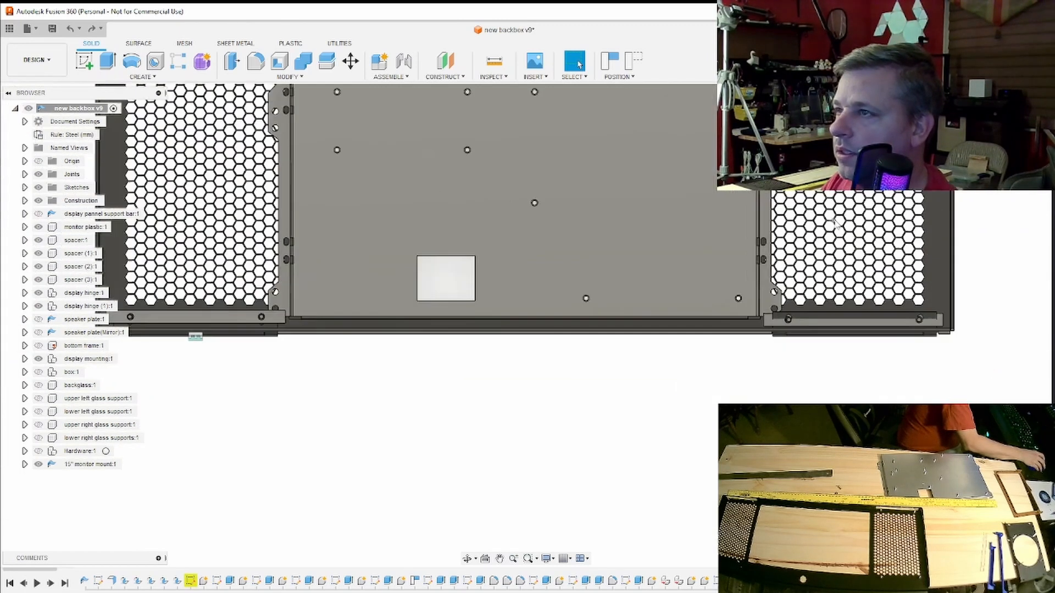
middle_drag(831, 220, 812, 354)
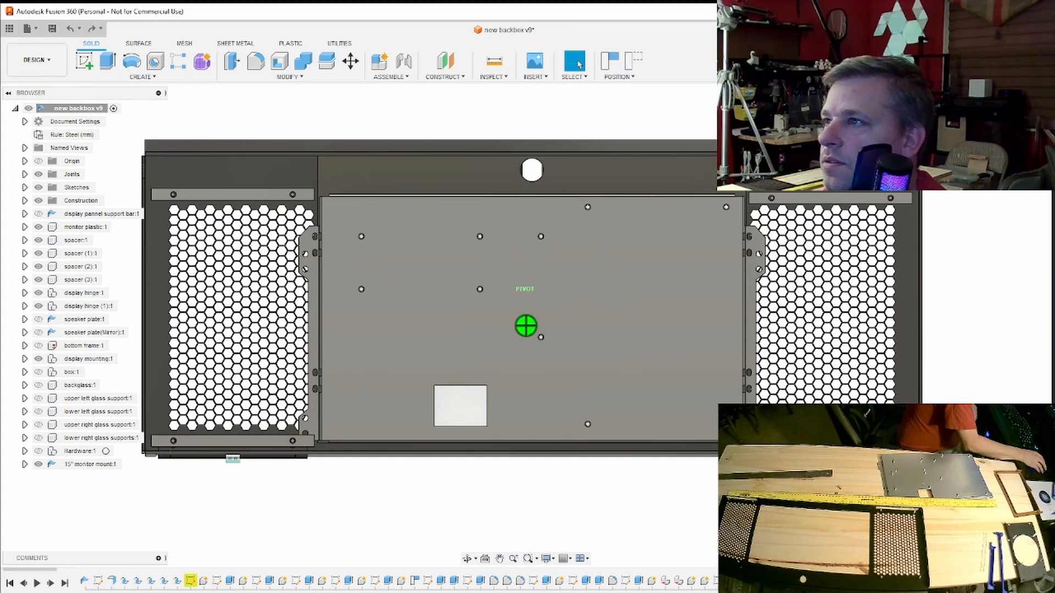
mouse_move(812, 353)
shift+middle_down()
mouse_move(572, 378)
mouse_move(785, 351)
mouse_move(726, 284)
shift+middle_up()
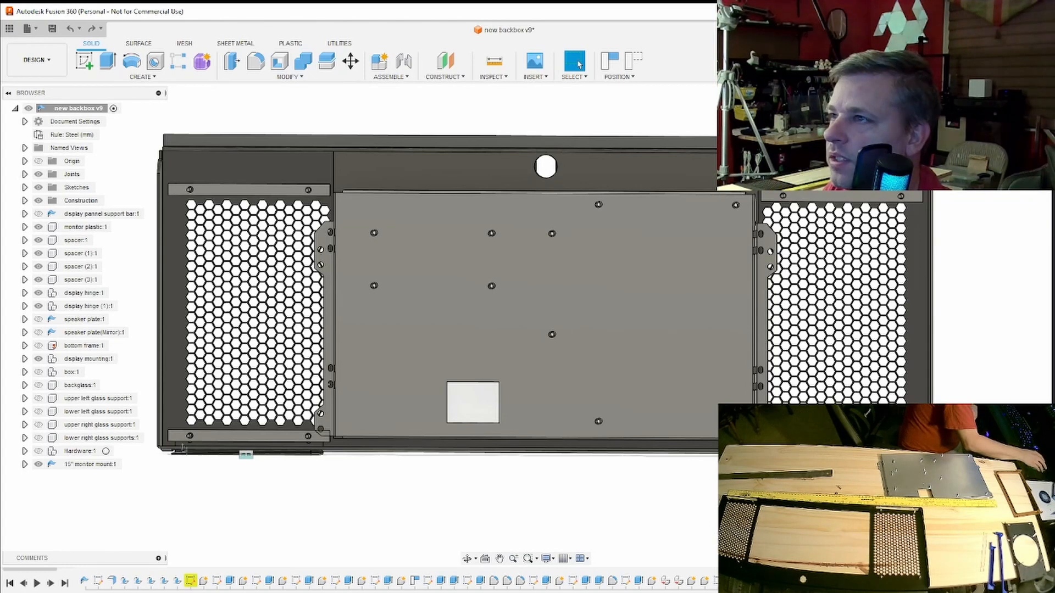
mouse_move(526, 326)
shift+middle_down()
mouse_move(464, 362)
mouse_move(497, 353)
shift+middle_up()
scroll(779, 250, up, 10)
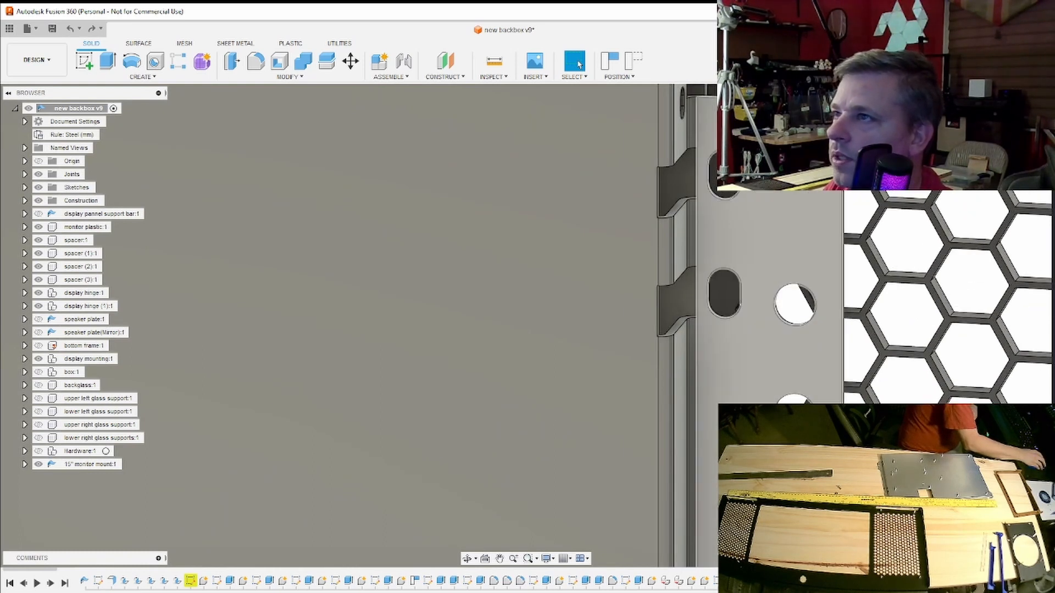
scroll(664, 213, down, 6)
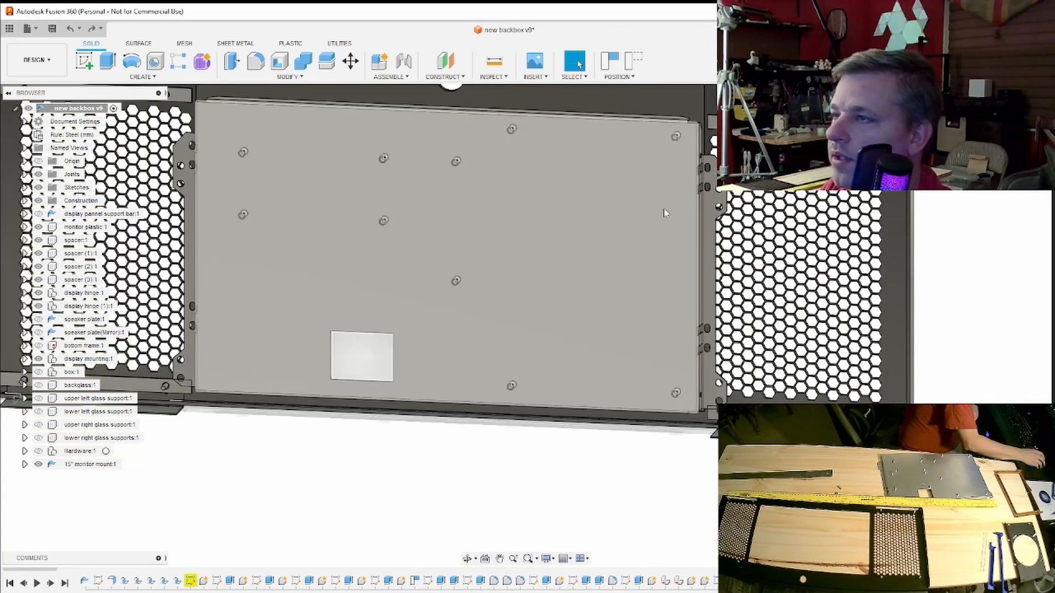
middle_drag(665, 213, 767, 247)
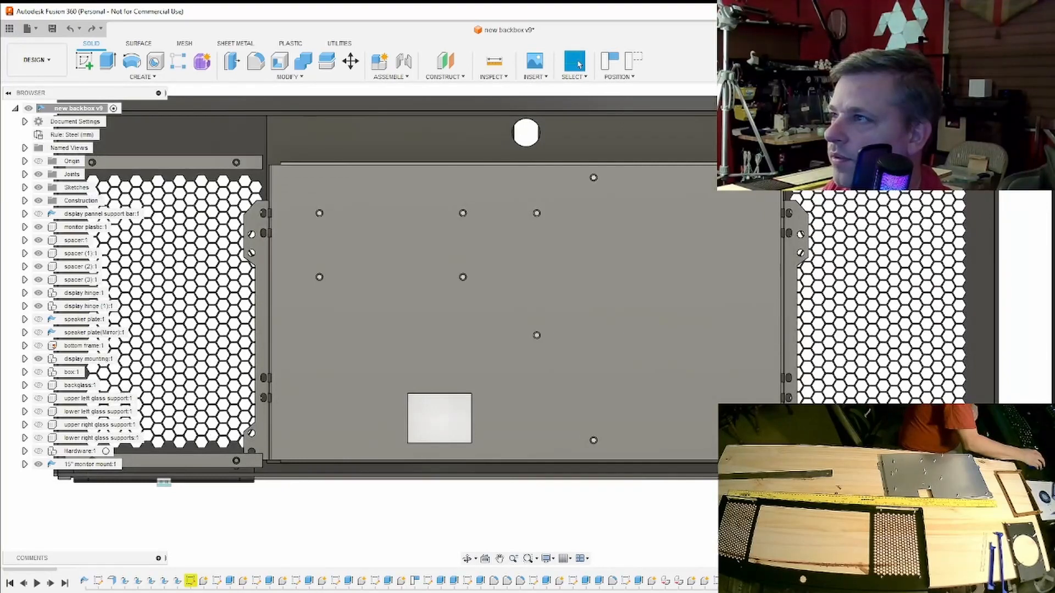
scroll(672, 321, down, 5)
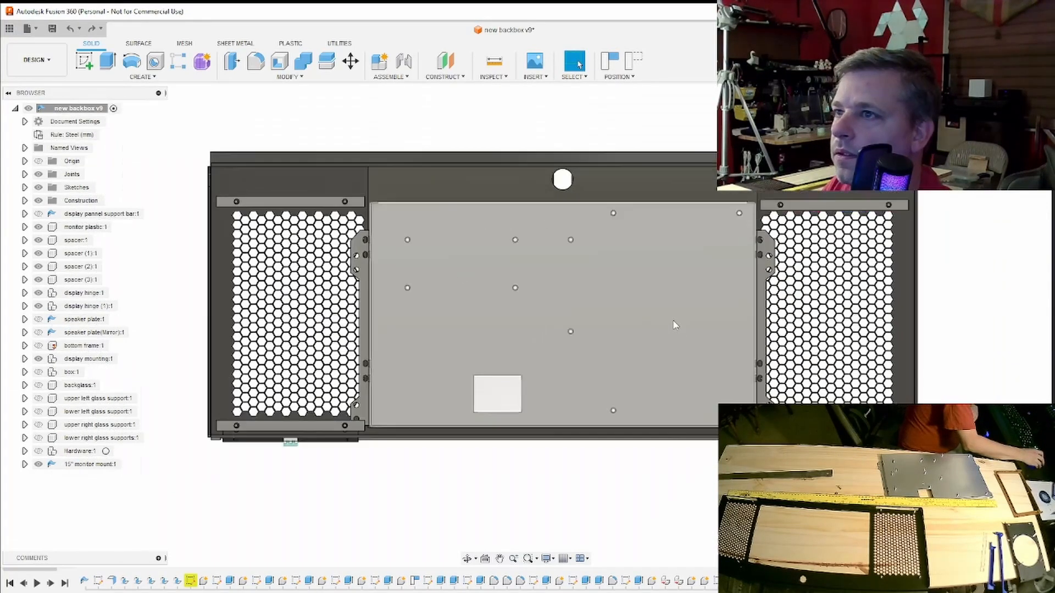
scroll(672, 321, up, 2)
middle_drag(672, 321, 638, 324)
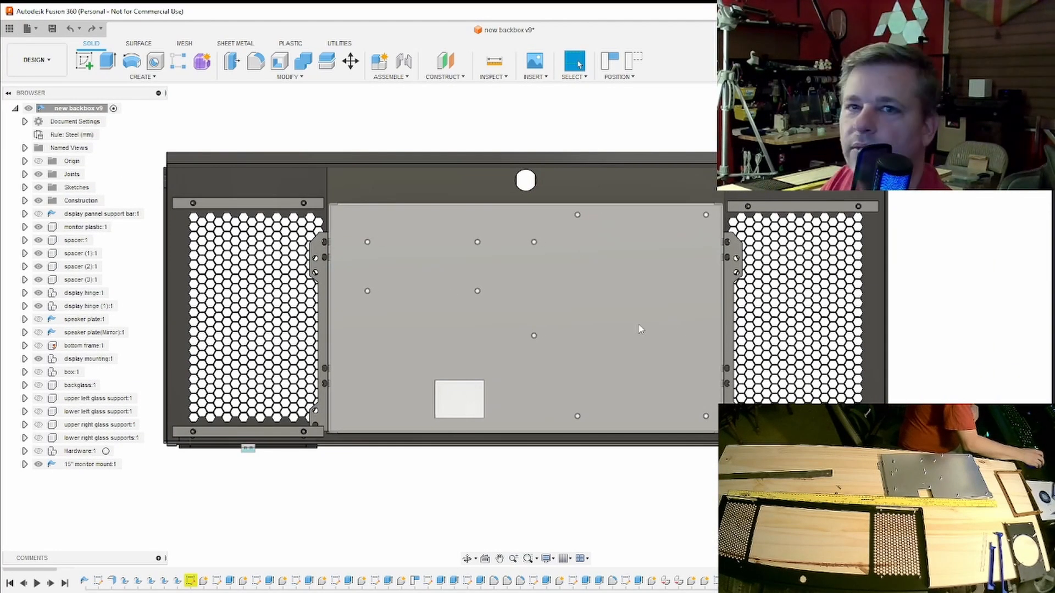